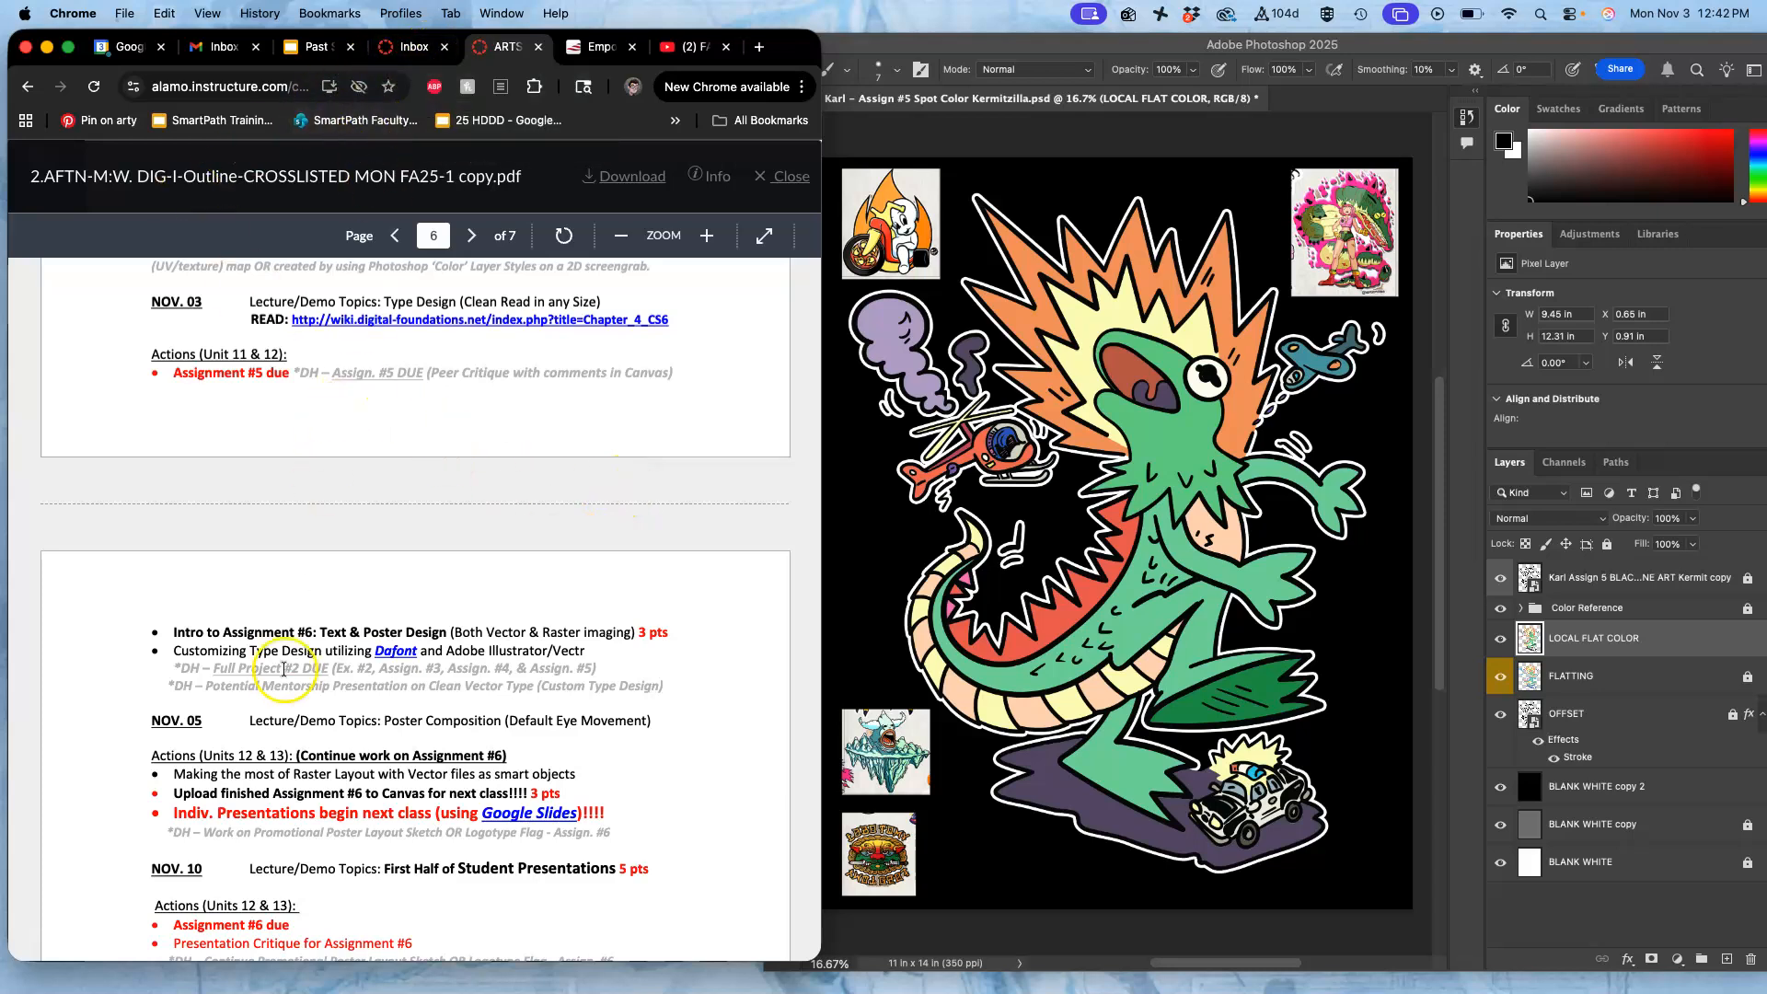
# Review the November schedule in the course outline, including the Assignment #6 and presentation dates, and close the PDF preview
pyautogui.scroll(-3, 280, 695)
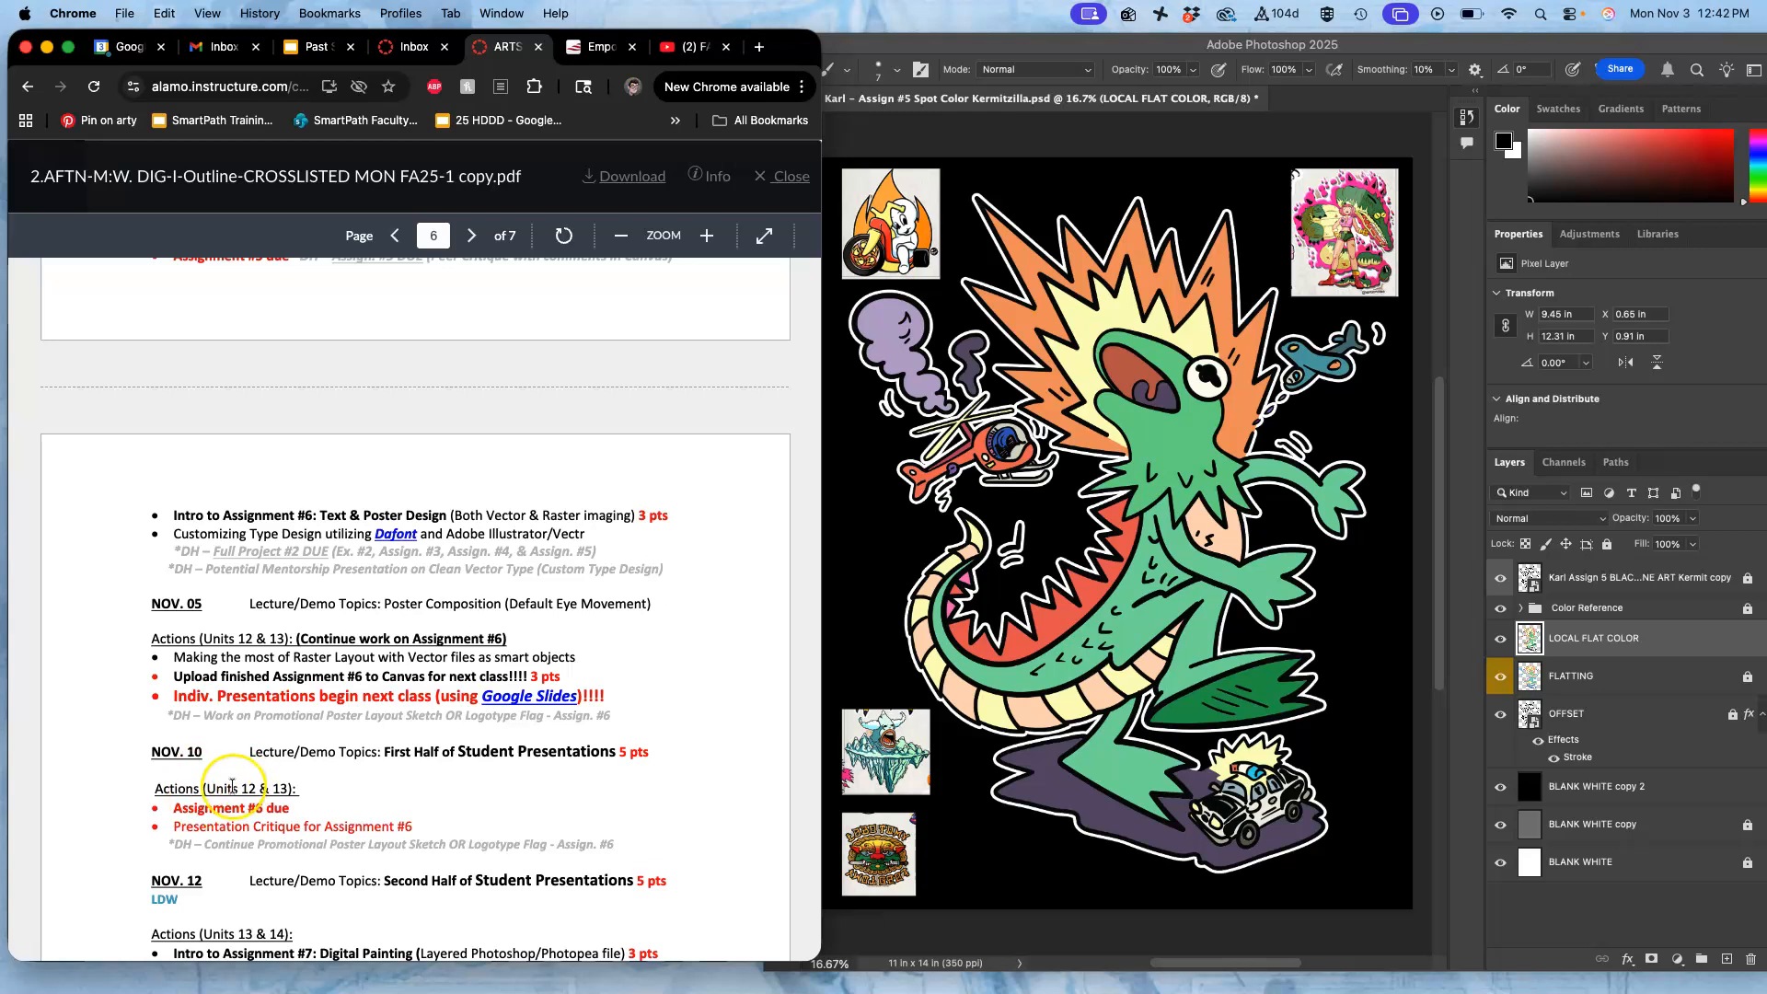
pyautogui.scroll(-3, 231, 764)
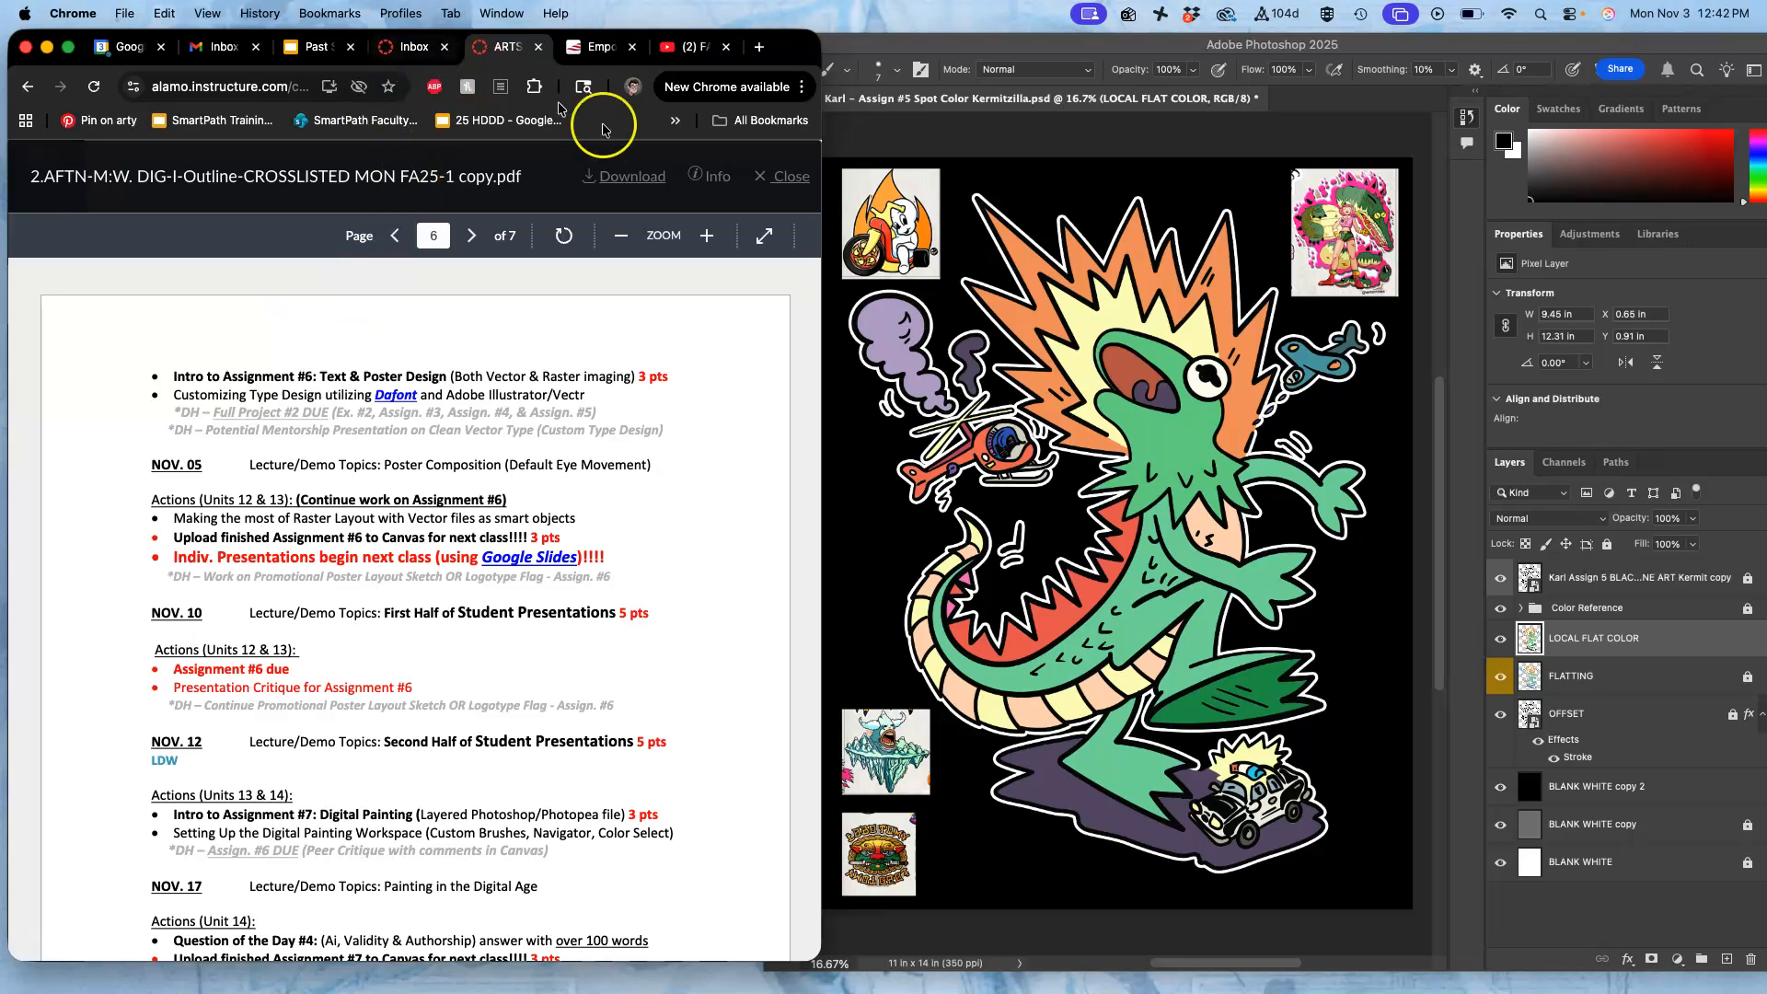
pyautogui.click(792, 178)
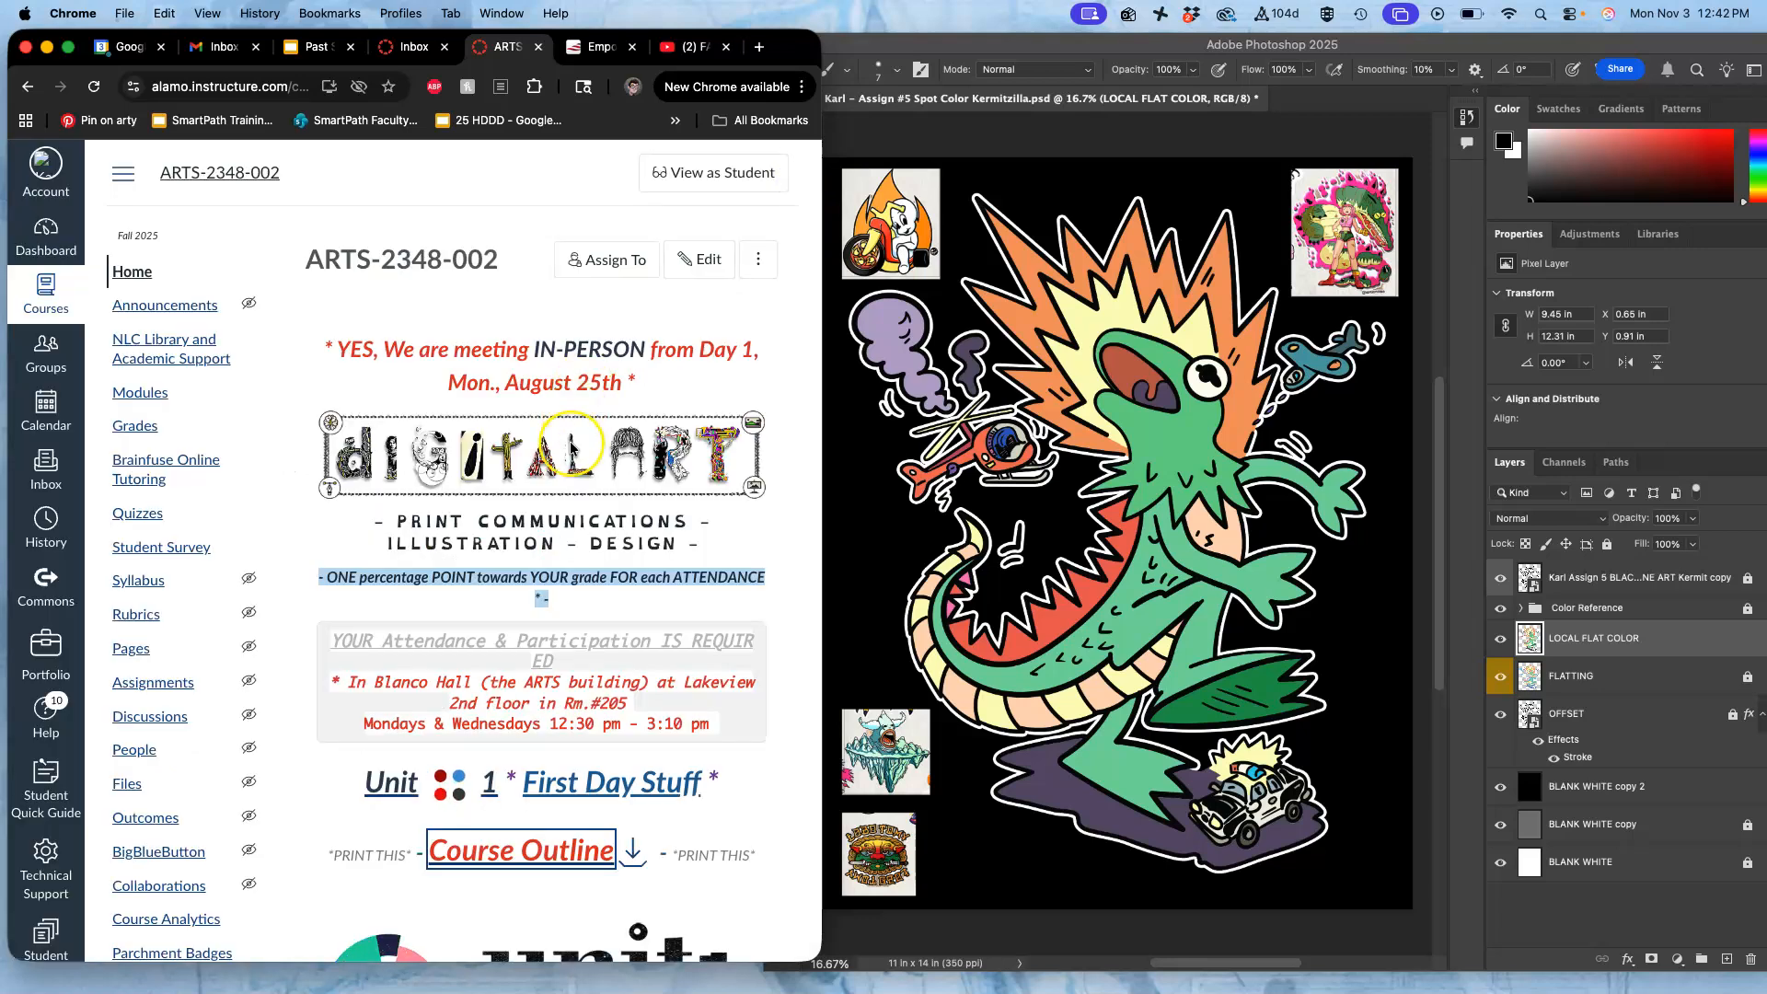
# Open the Assignments page linked below the unit modules on the course home page
pyautogui.scroll(-5, 570, 448)
pyautogui.scroll(-3, 570, 449)
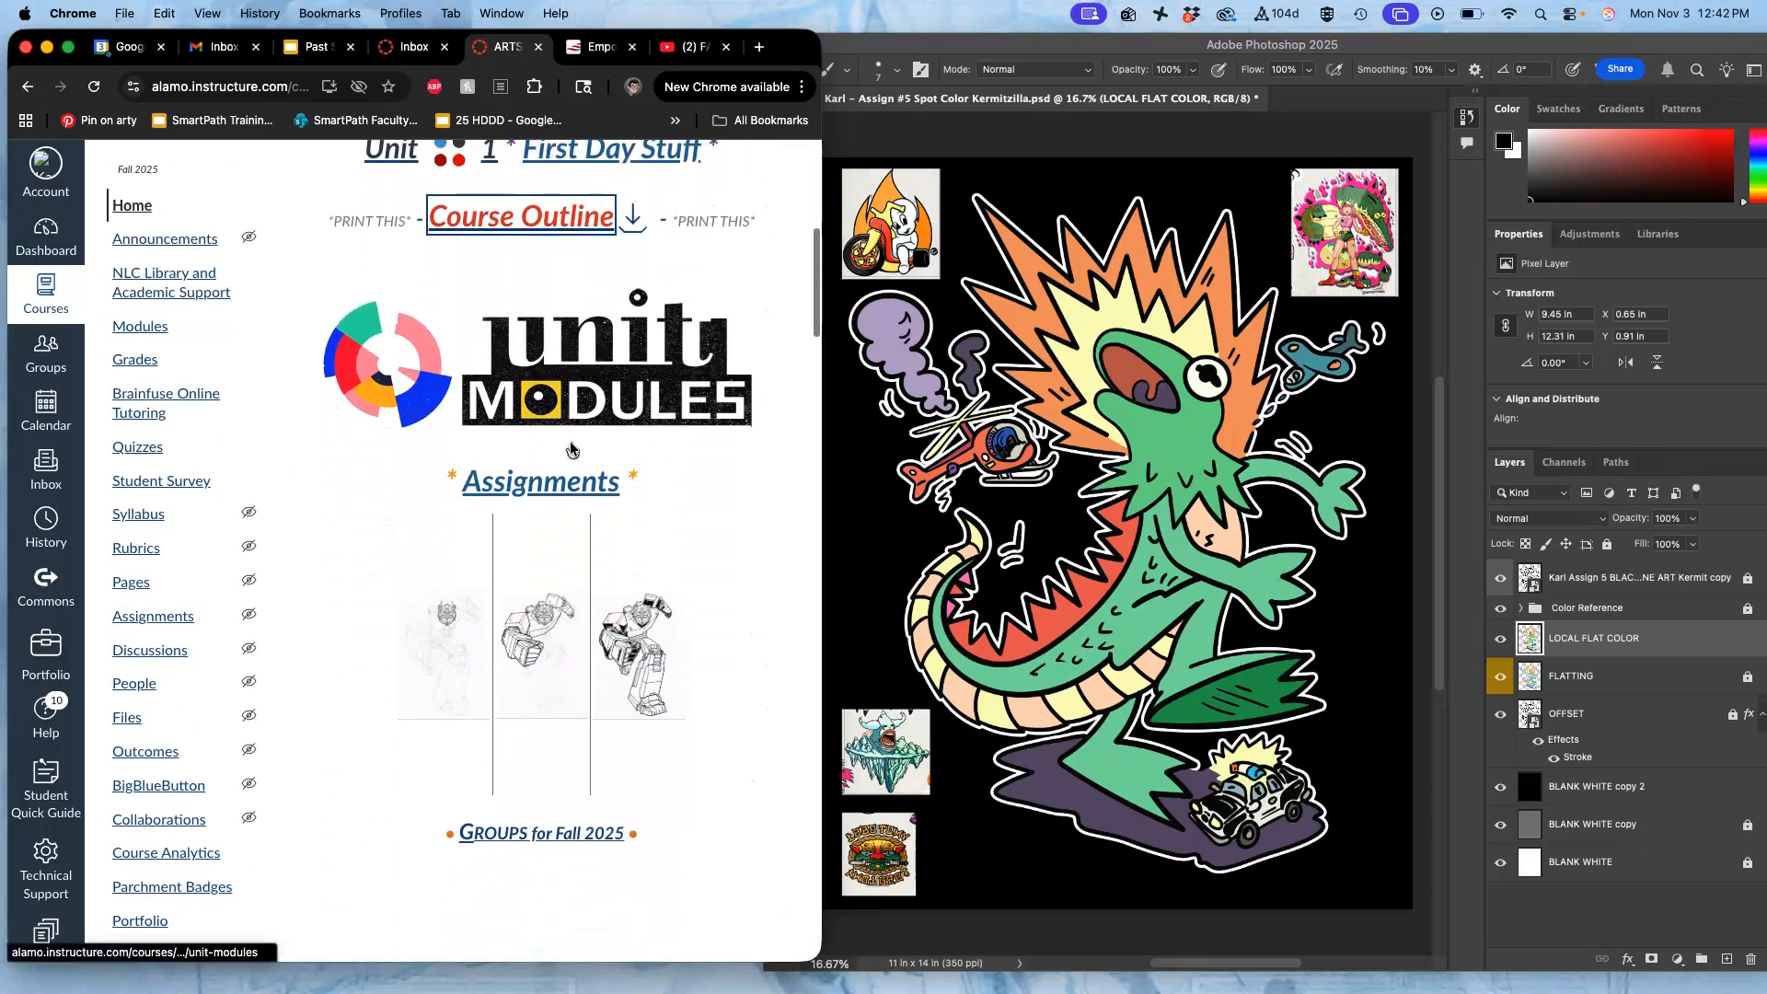
pyautogui.click(527, 479)
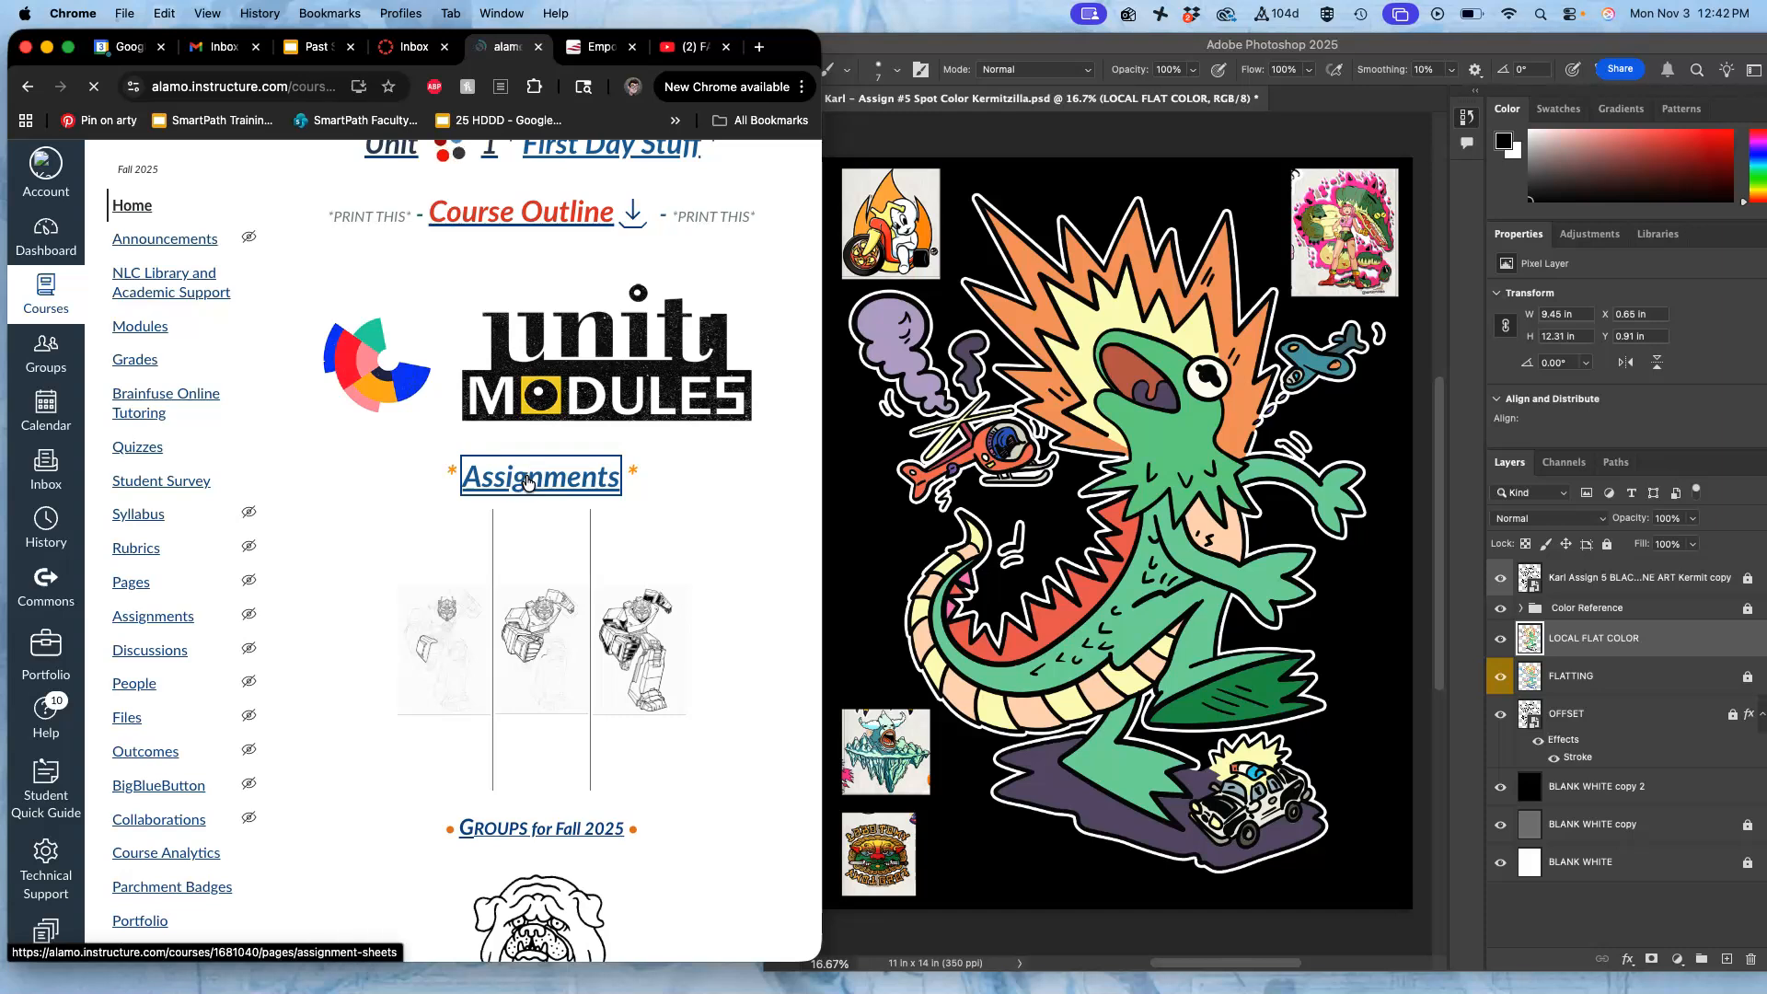
# Find Assignment #5 (Color Spot Illustration) and open its "An Exhaustive Explanation of Digital Coloring" link in a new tab
pyautogui.scroll(-5, 528, 482)
pyautogui.scroll(-10, 527, 483)
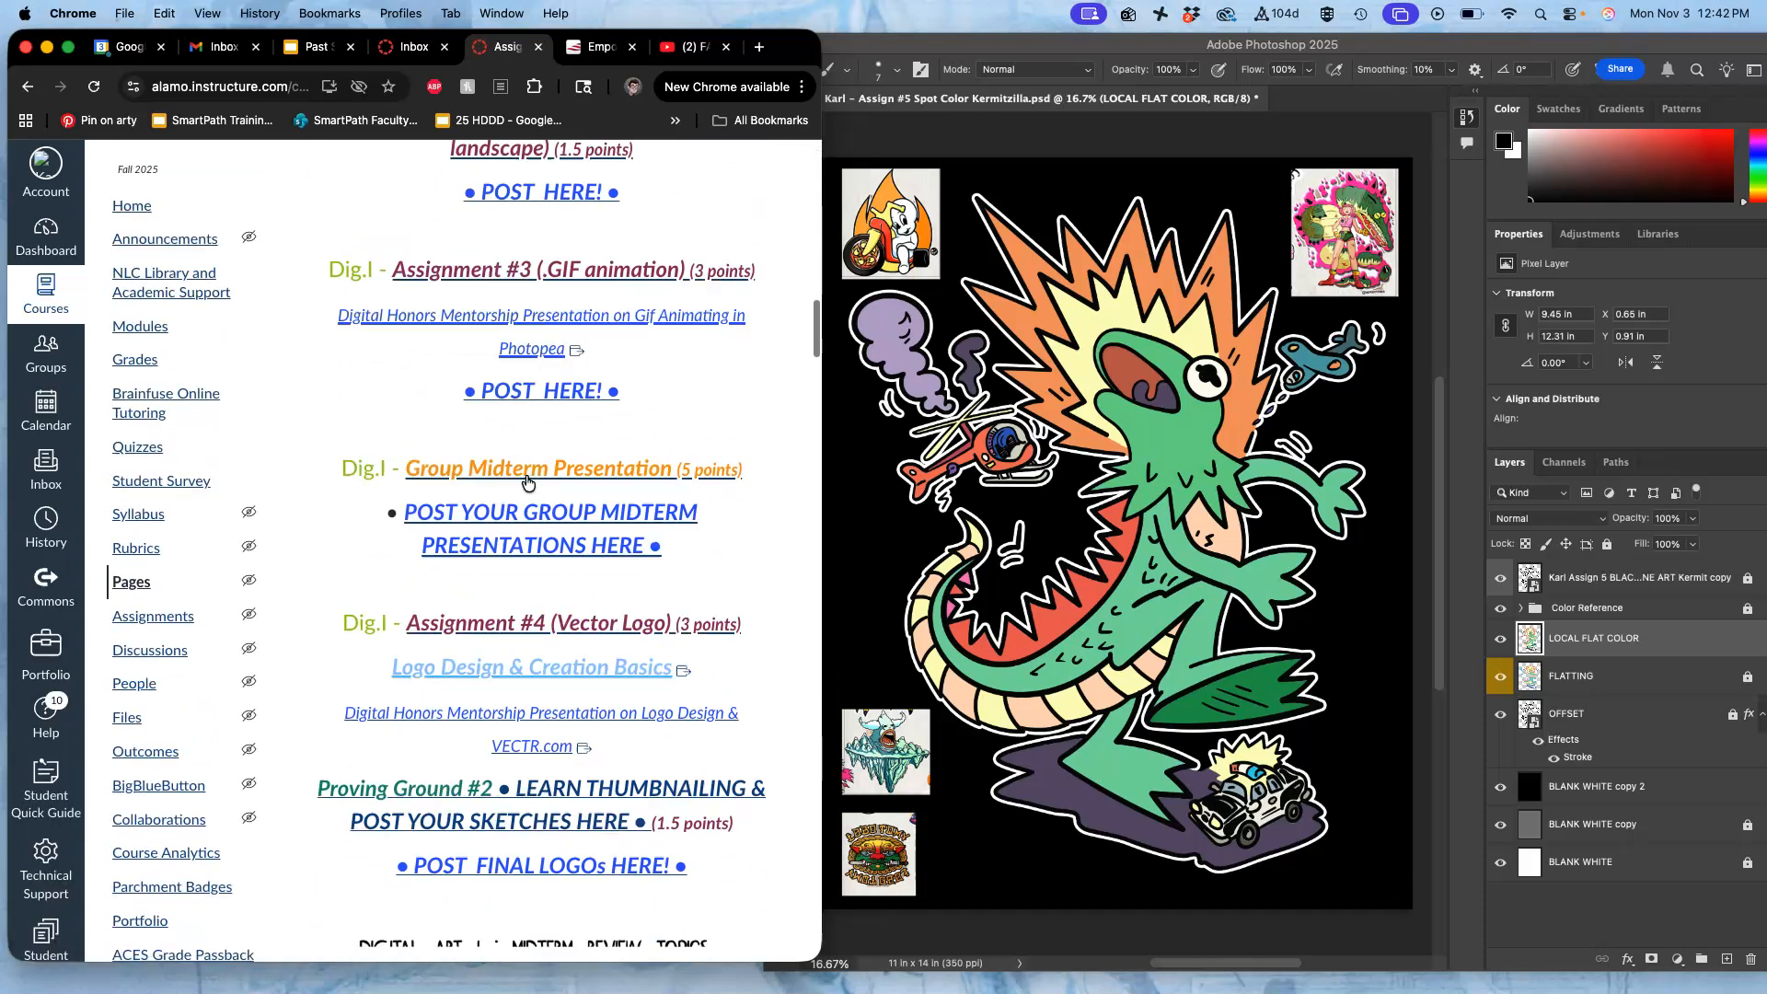
pyautogui.scroll(-10, 527, 483)
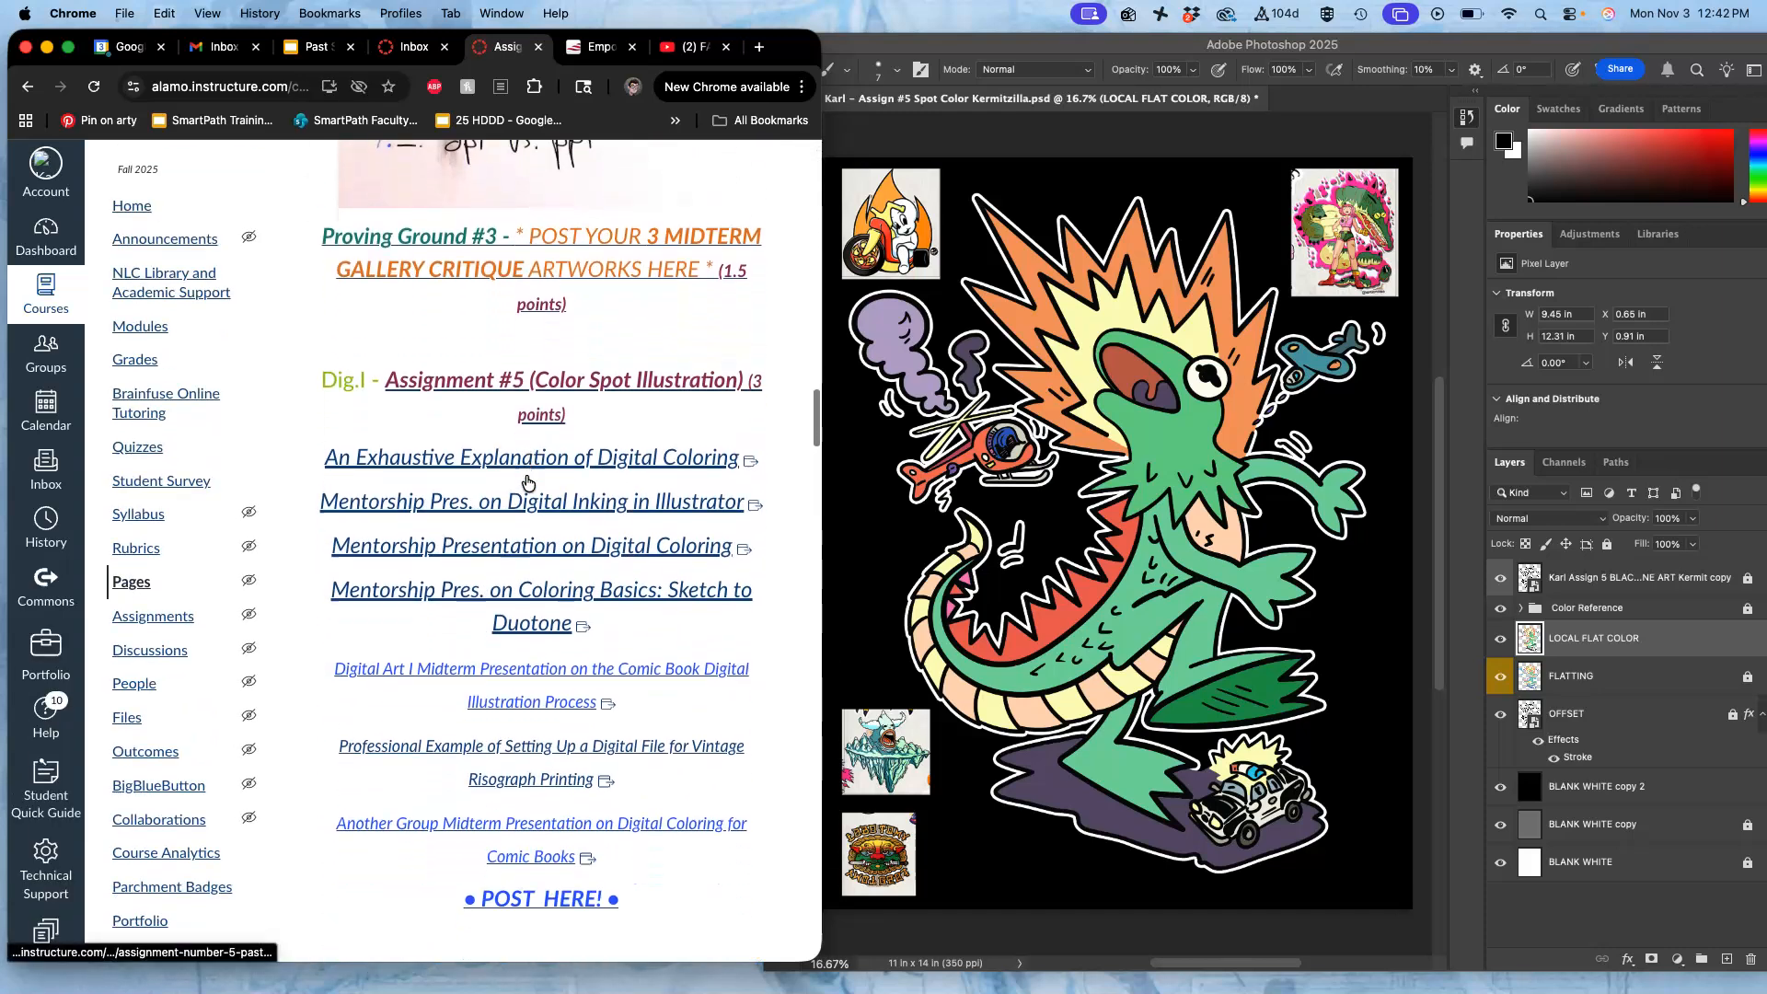
pyautogui.click(503, 398)
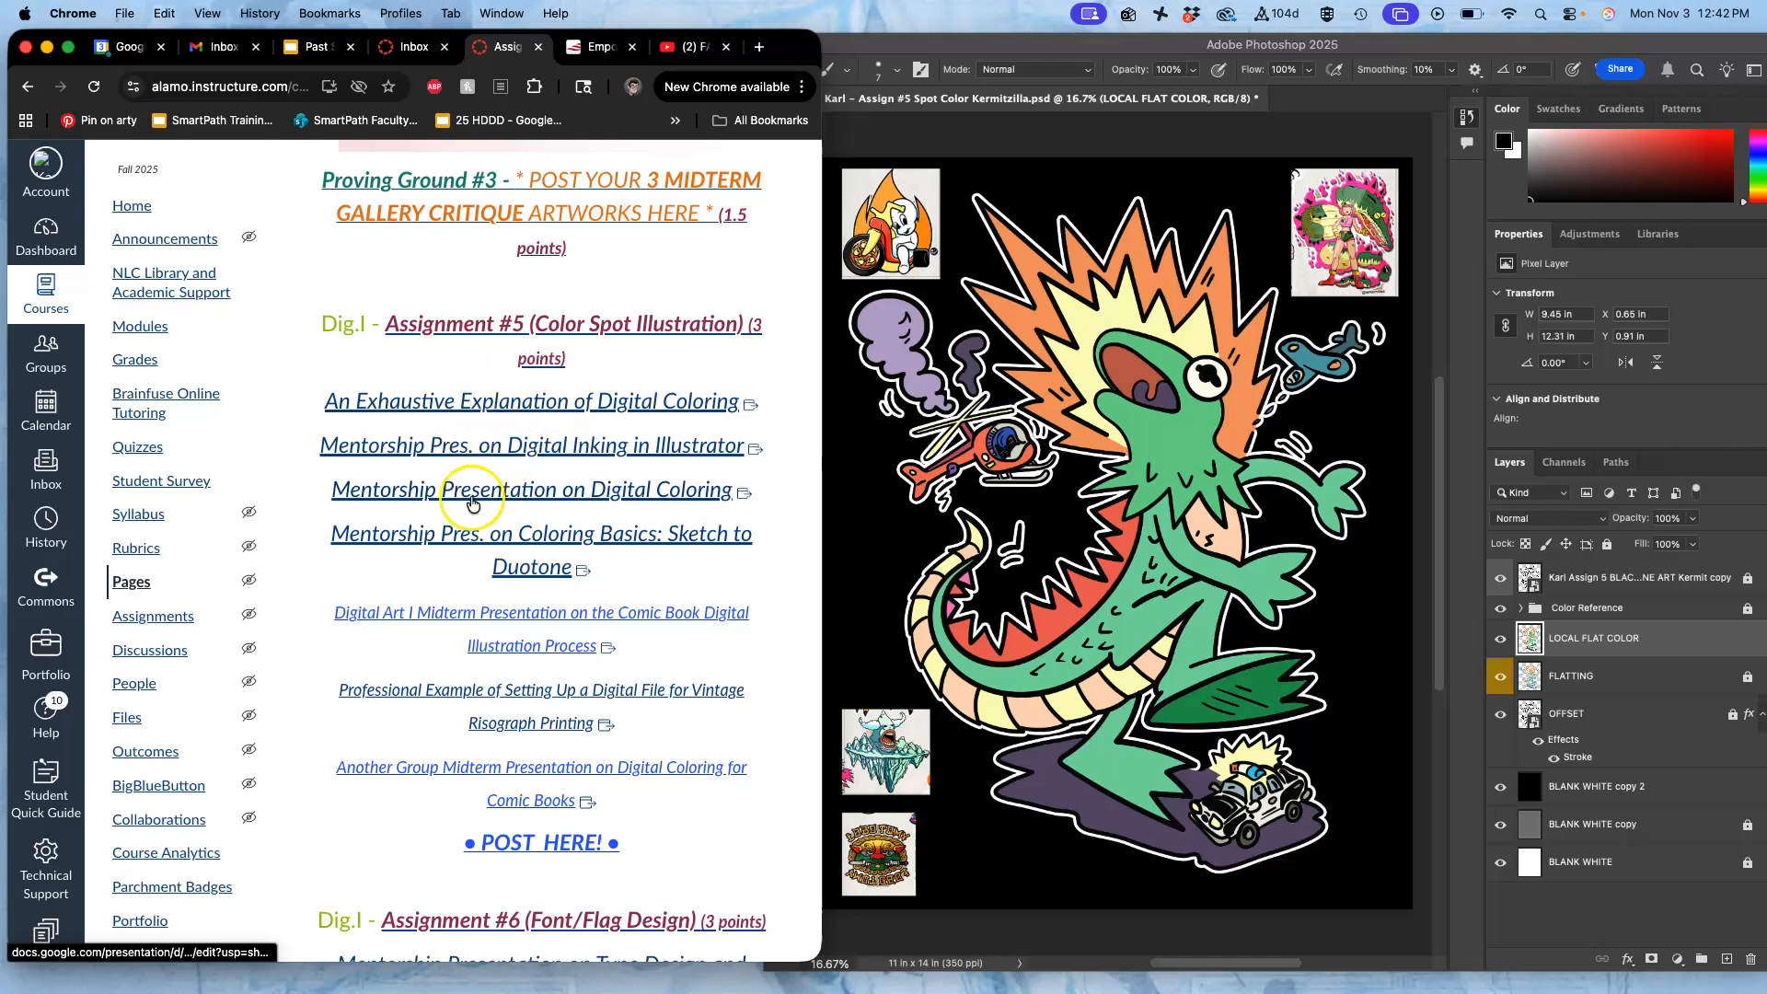
pyautogui.rightClick(502, 403)
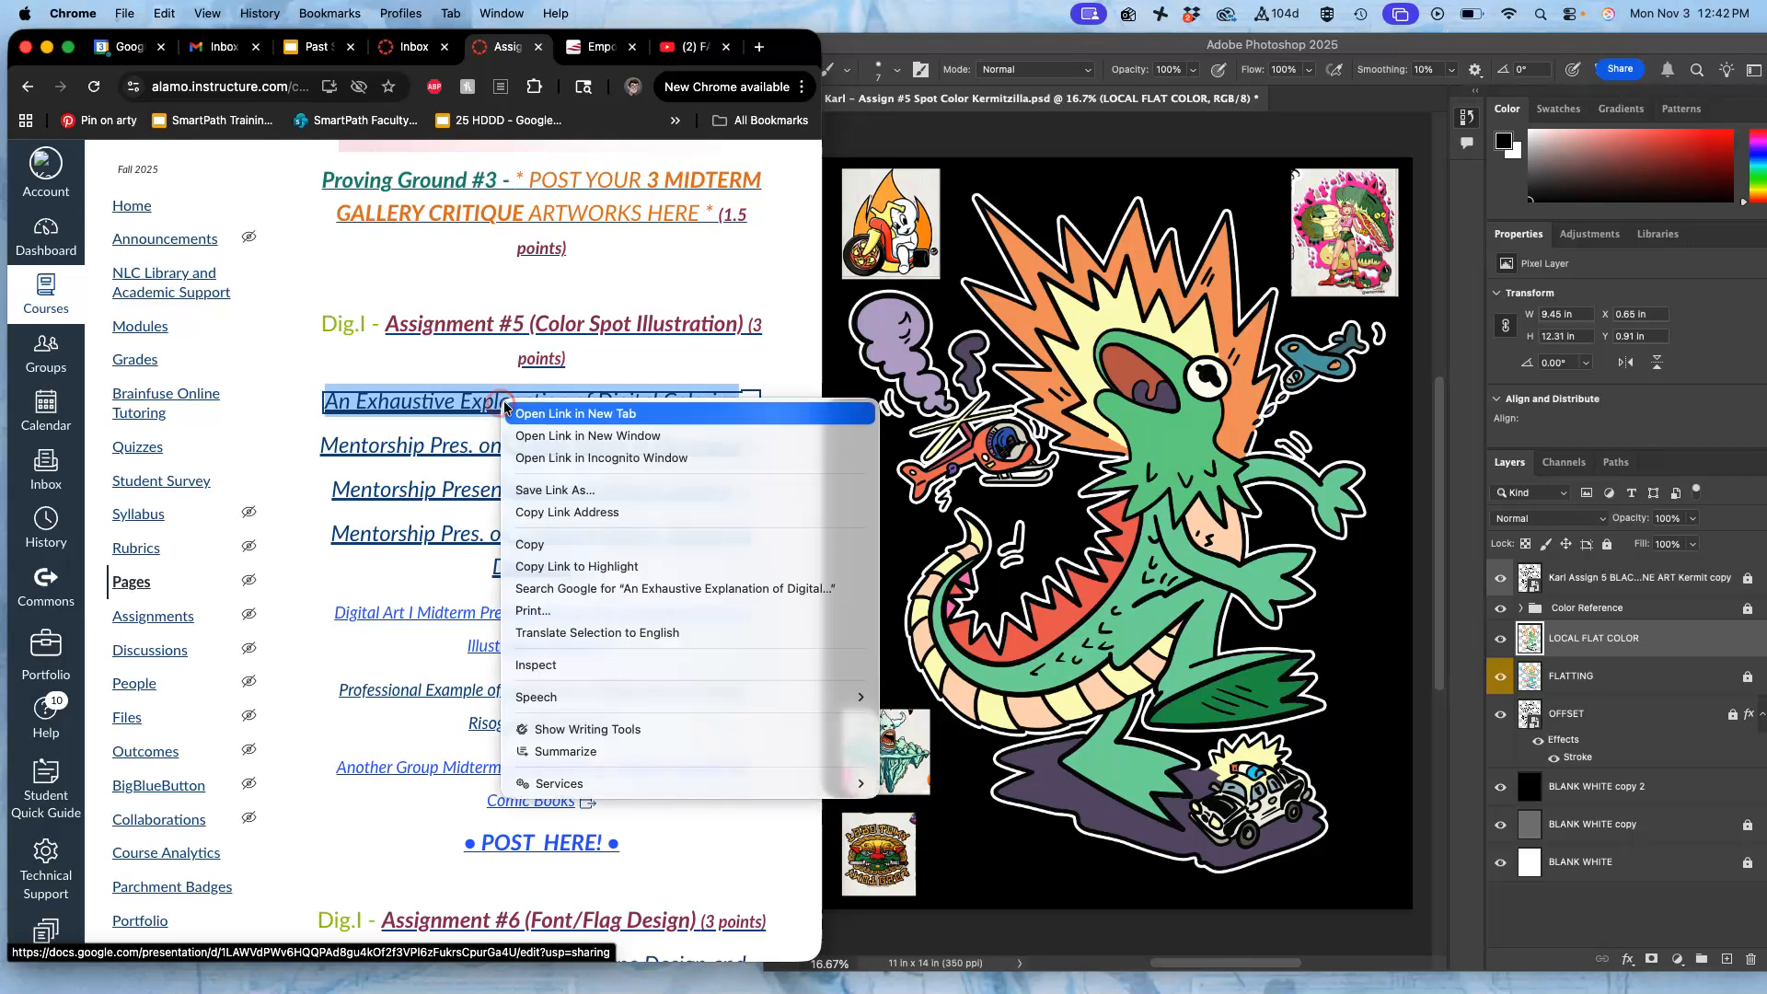
pyautogui.click(516, 410)
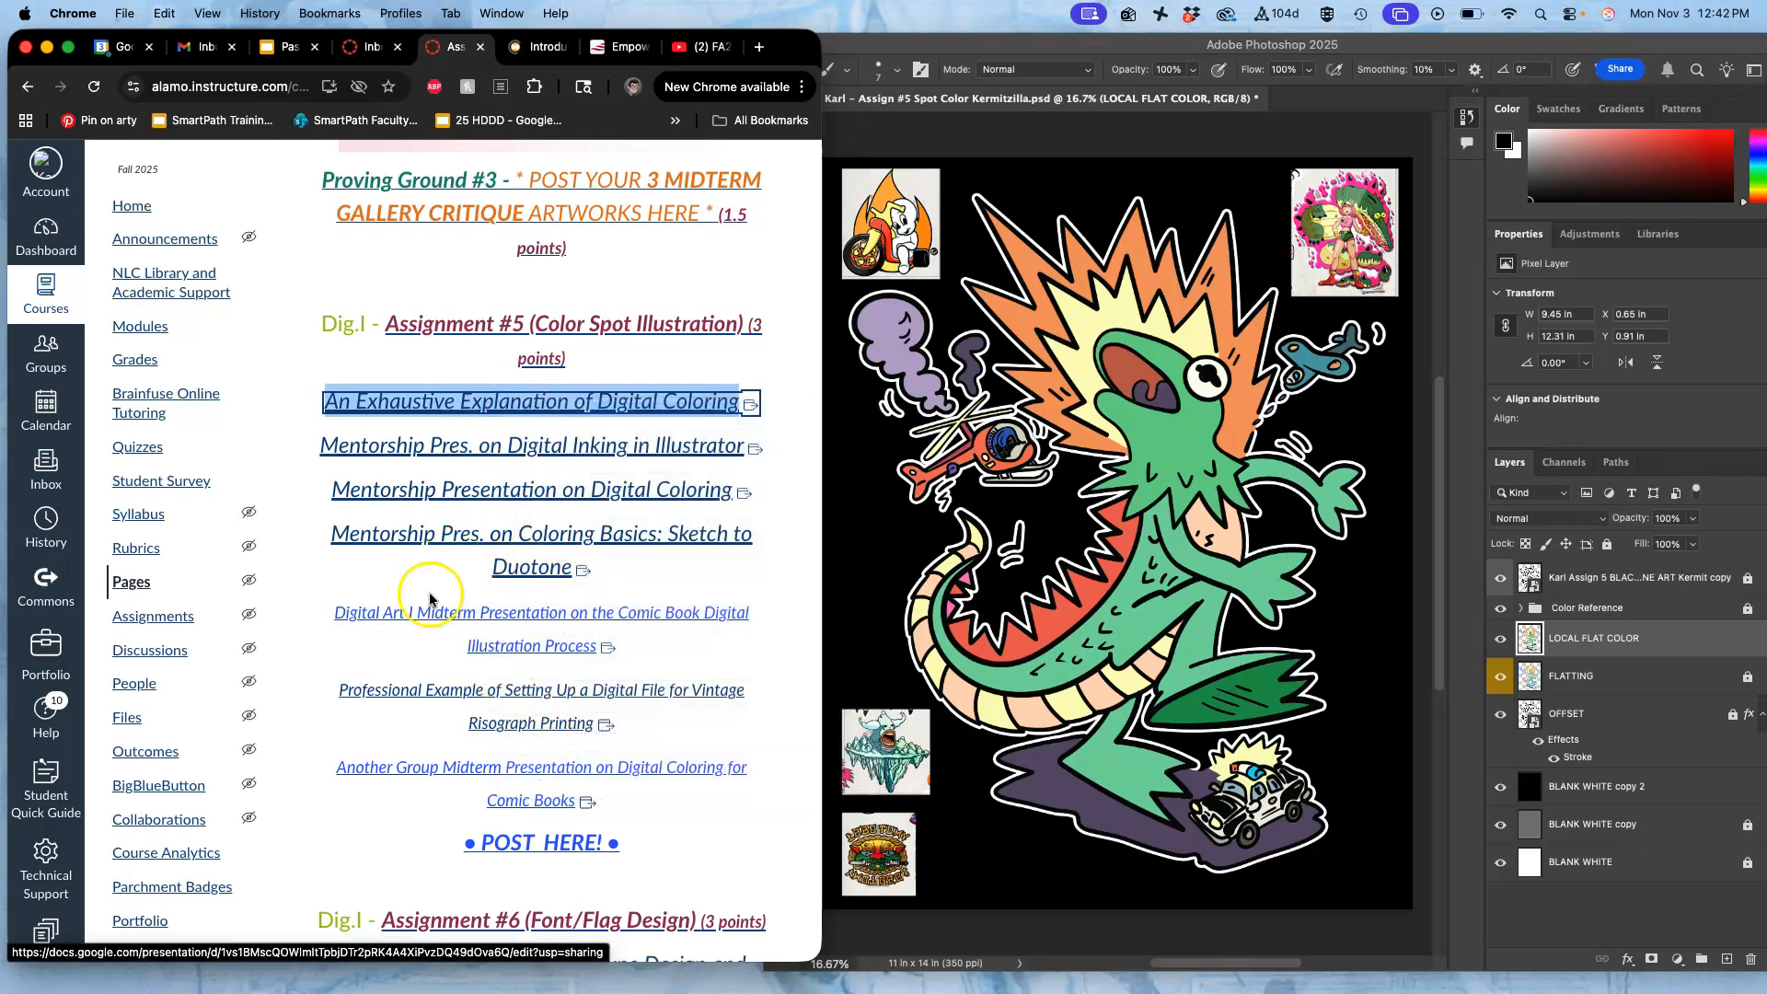
# Open the Assignment #5 "POST HERE!" discussion in a new tab and switch to it
pyautogui.scroll(-3, 532, 747)
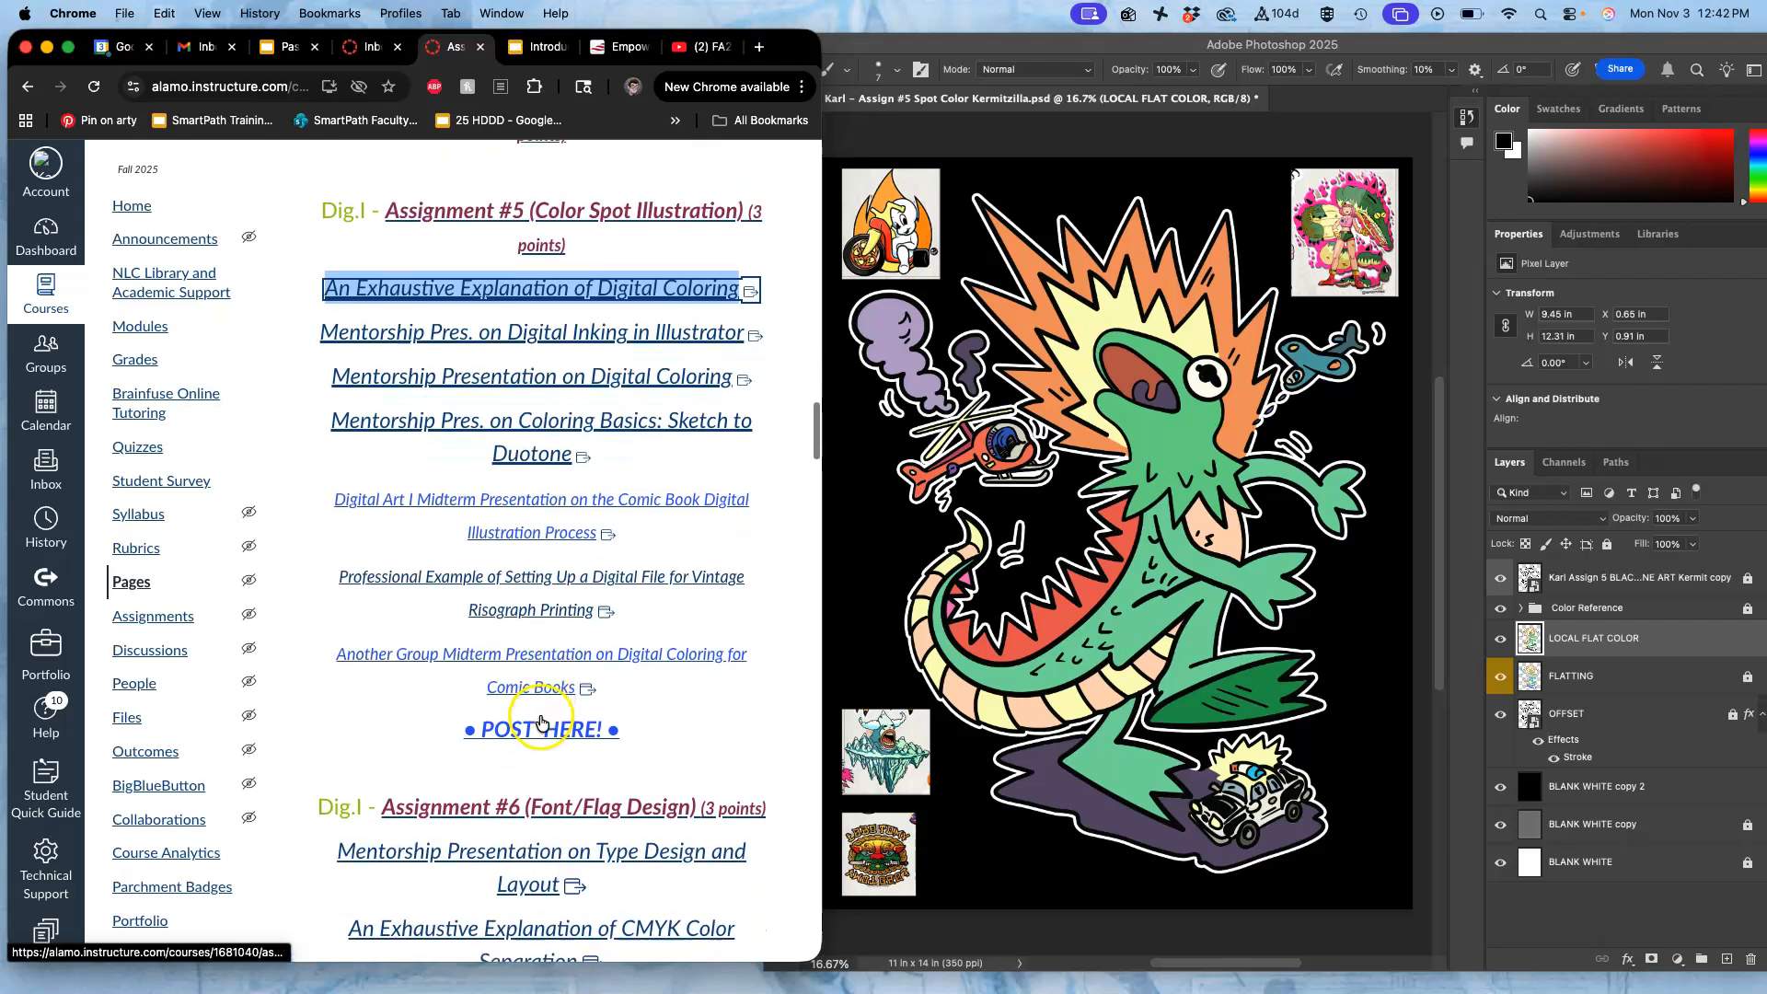
pyautogui.rightClick(526, 731)
pyautogui.click(619, 607)
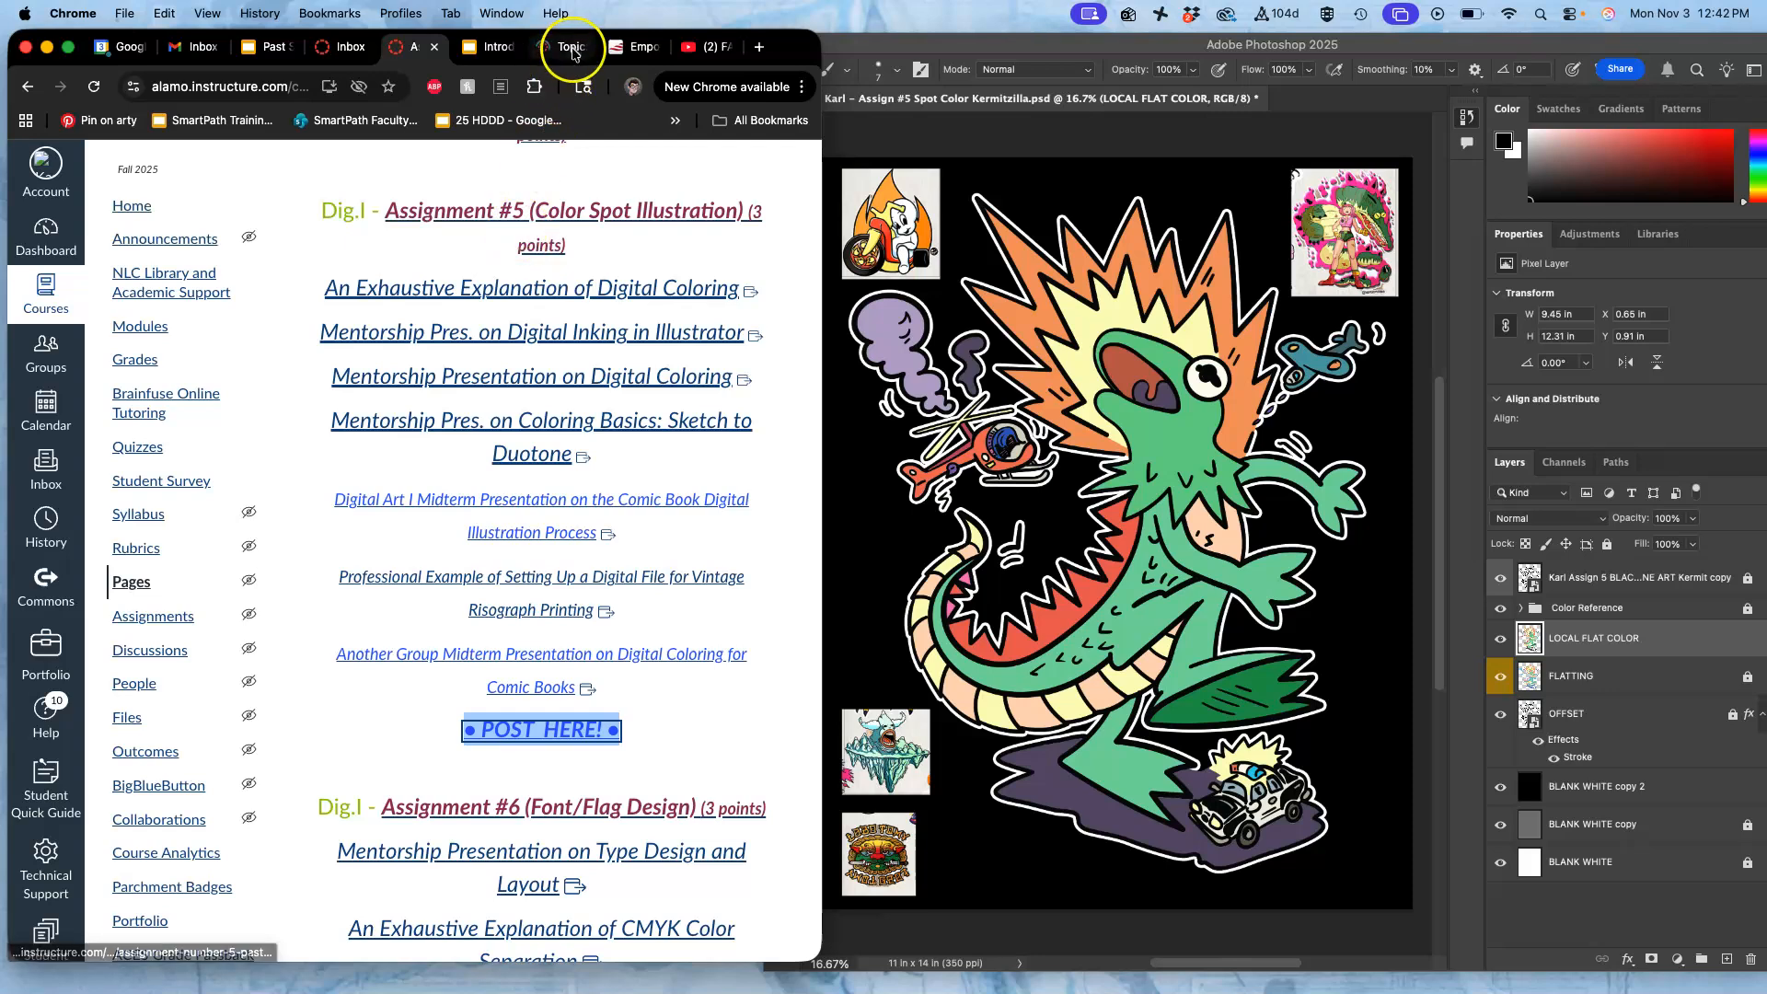
pyautogui.click(578, 49)
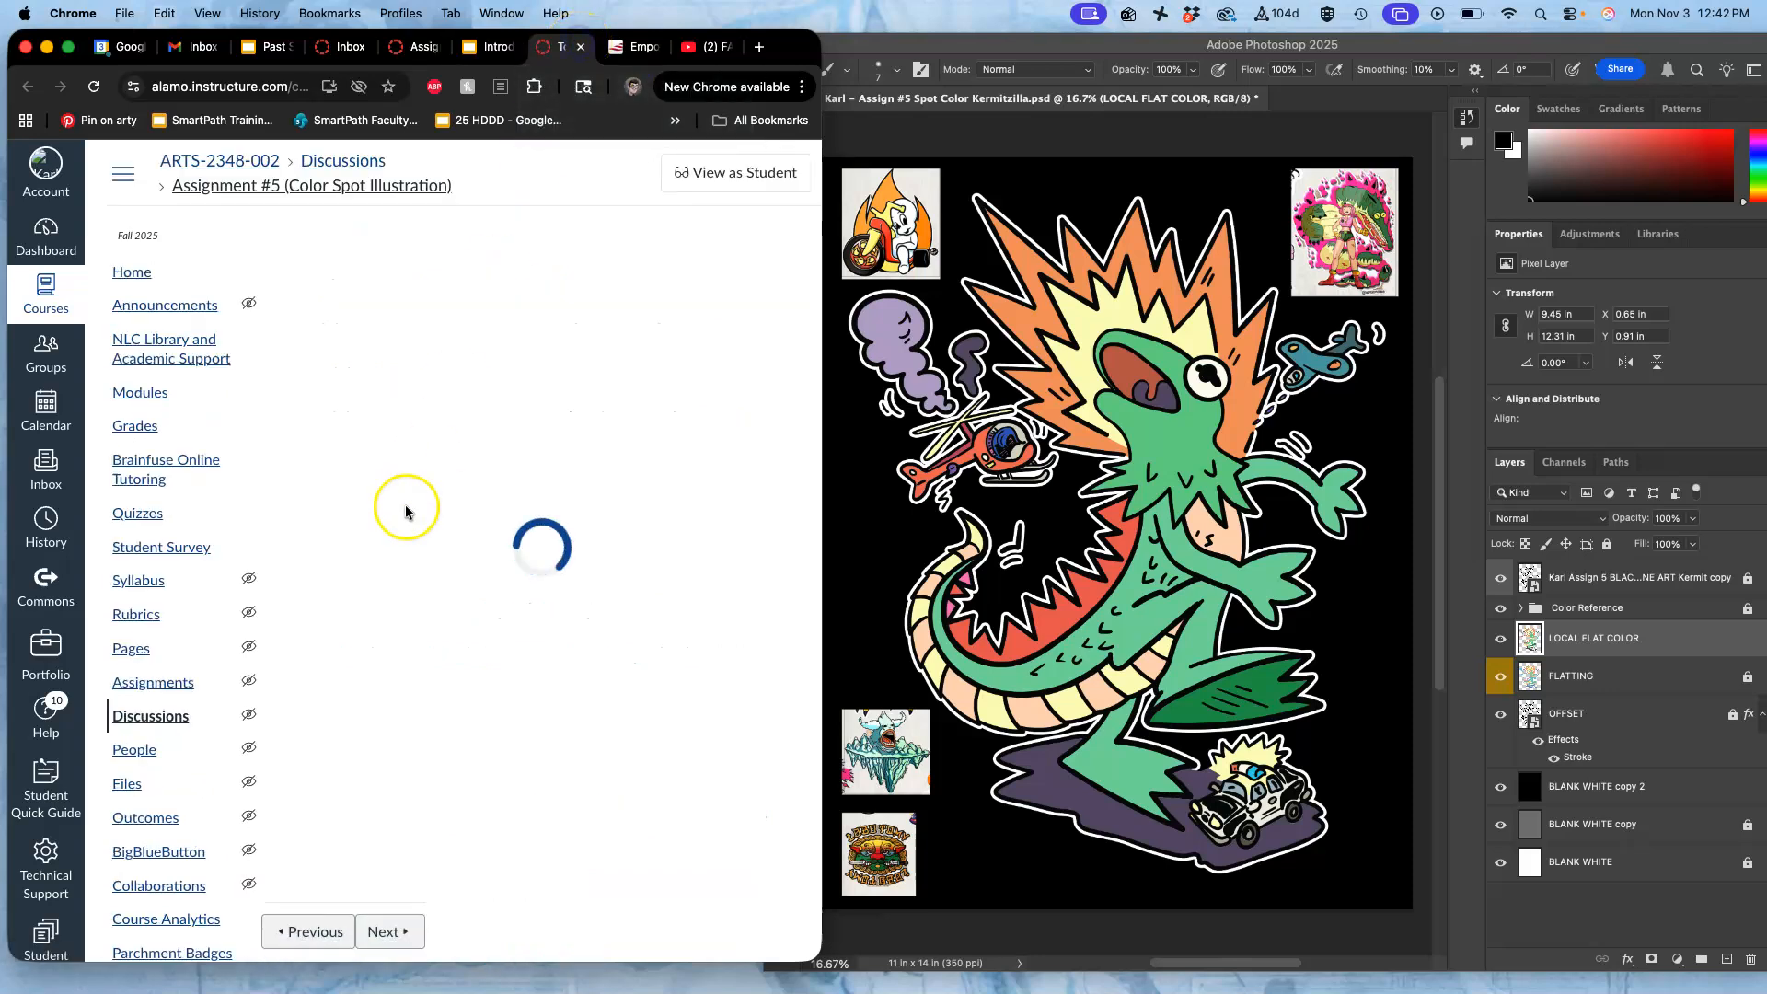
# Examine the Assignment #5 brief, including the sparrow inking styles and the digital coloring primer with lemon examples
pyautogui.scroll(-2, 405, 505)
pyautogui.scroll(-15, 405, 504)
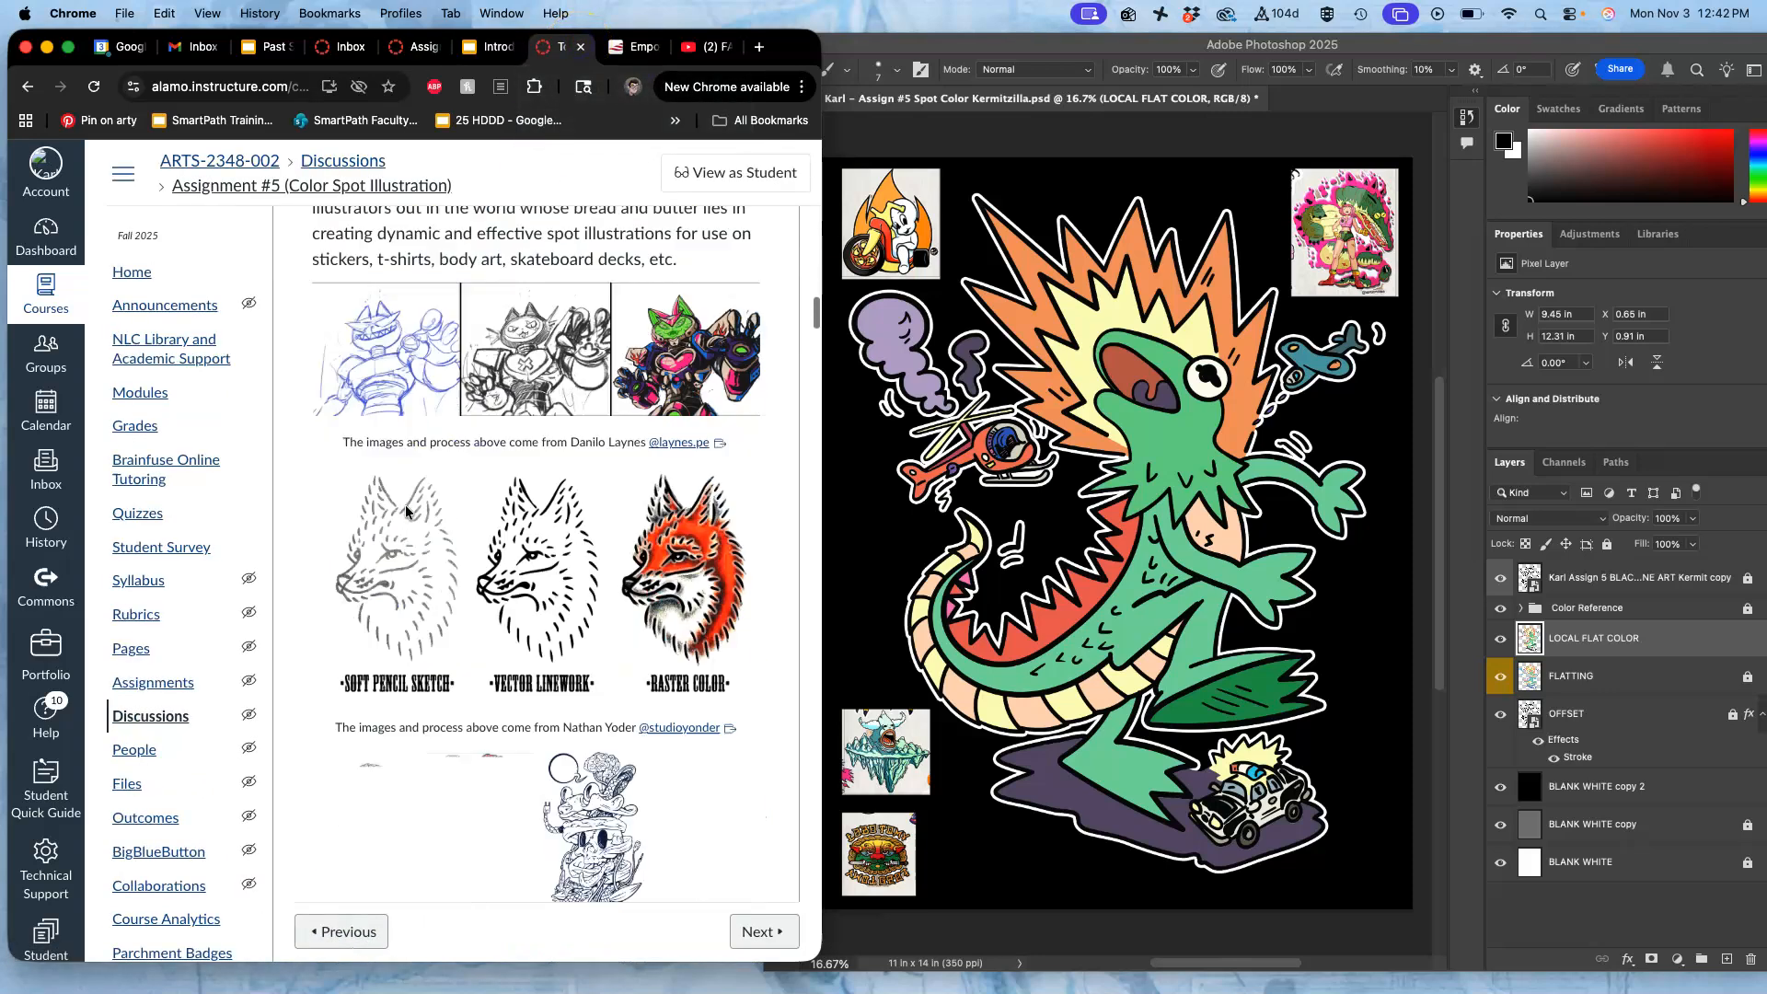
pyautogui.scroll(11, 404, 504)
pyautogui.scroll(-5, 405, 504)
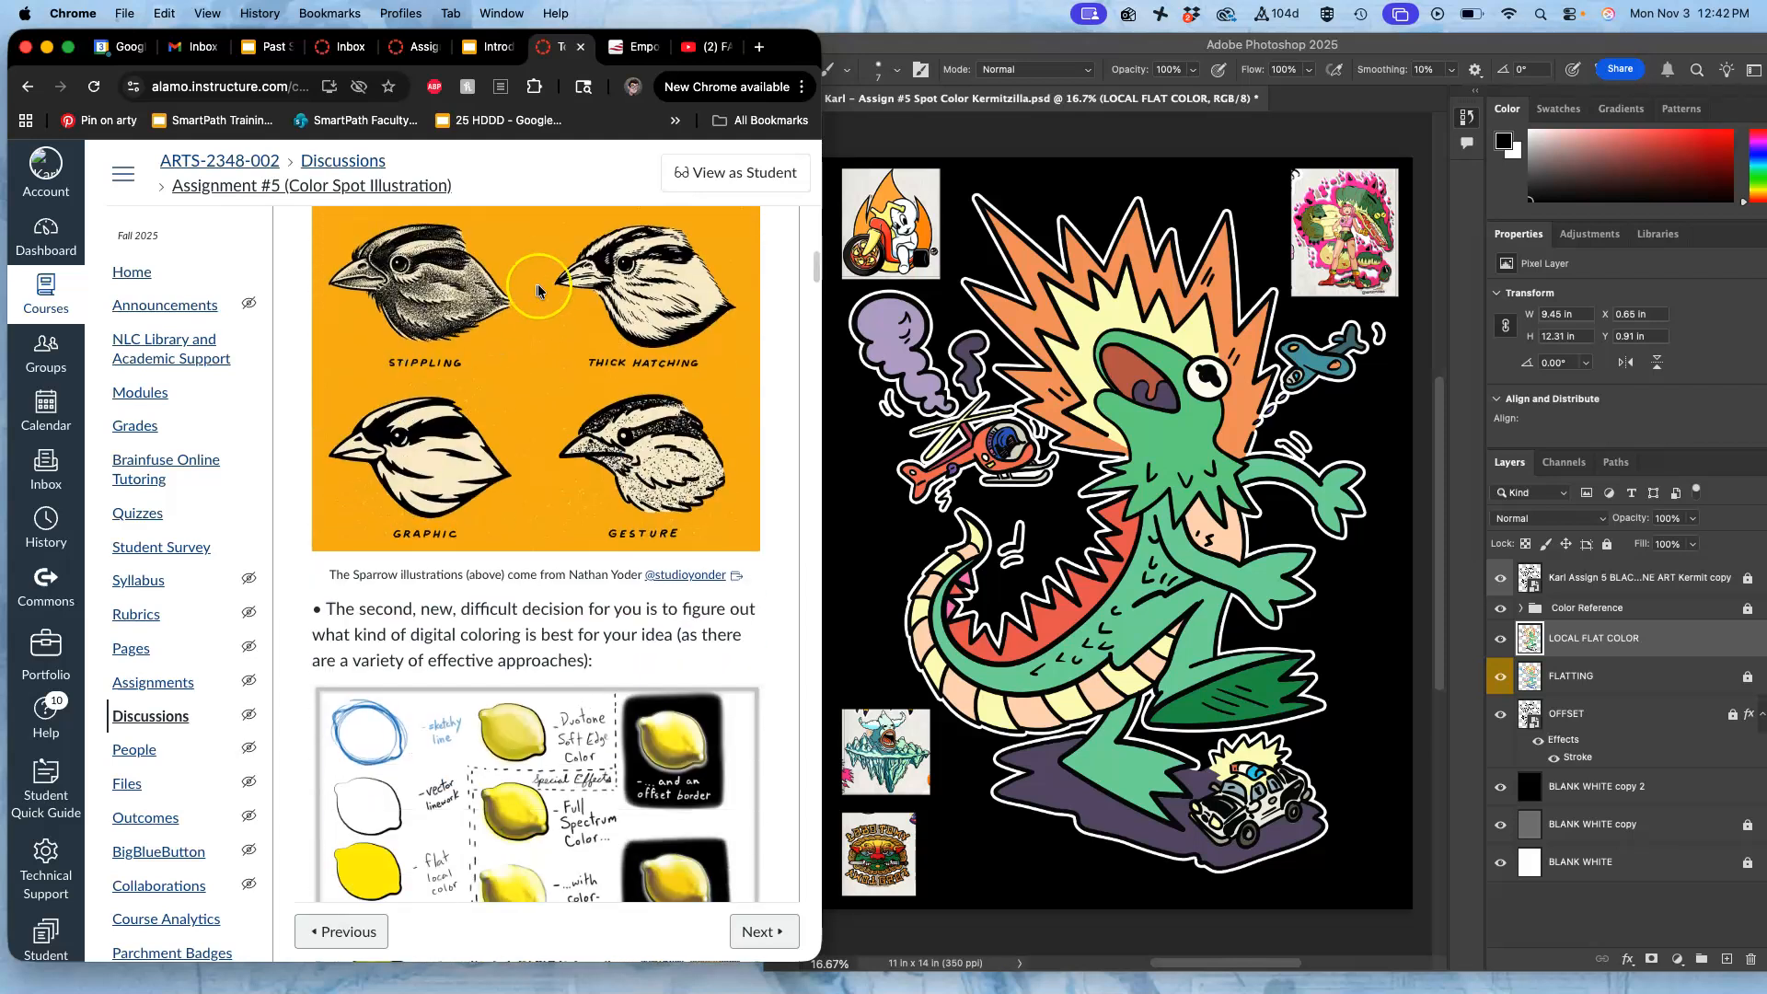
pyautogui.scroll(-4, 534, 530)
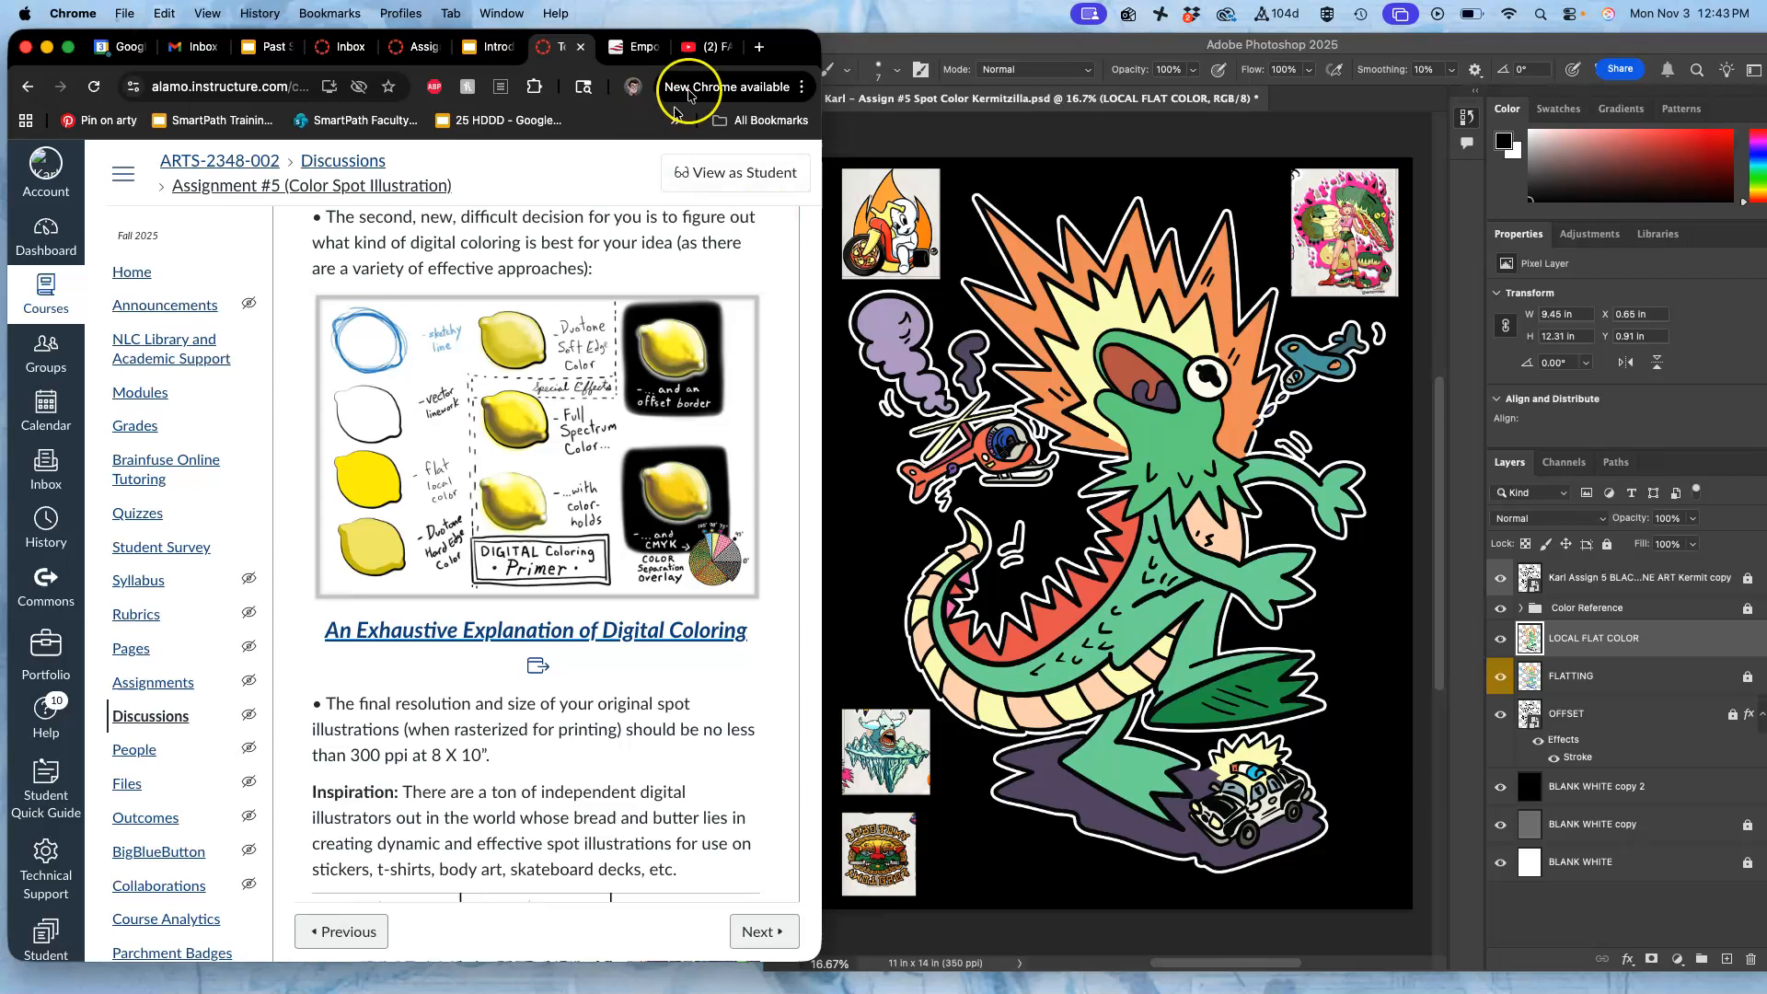
# Look through the YouTube playlist of Assignment #5 tutorials down to video 10
pyautogui.click(709, 50)
pyautogui.scroll(-5, 594, 551)
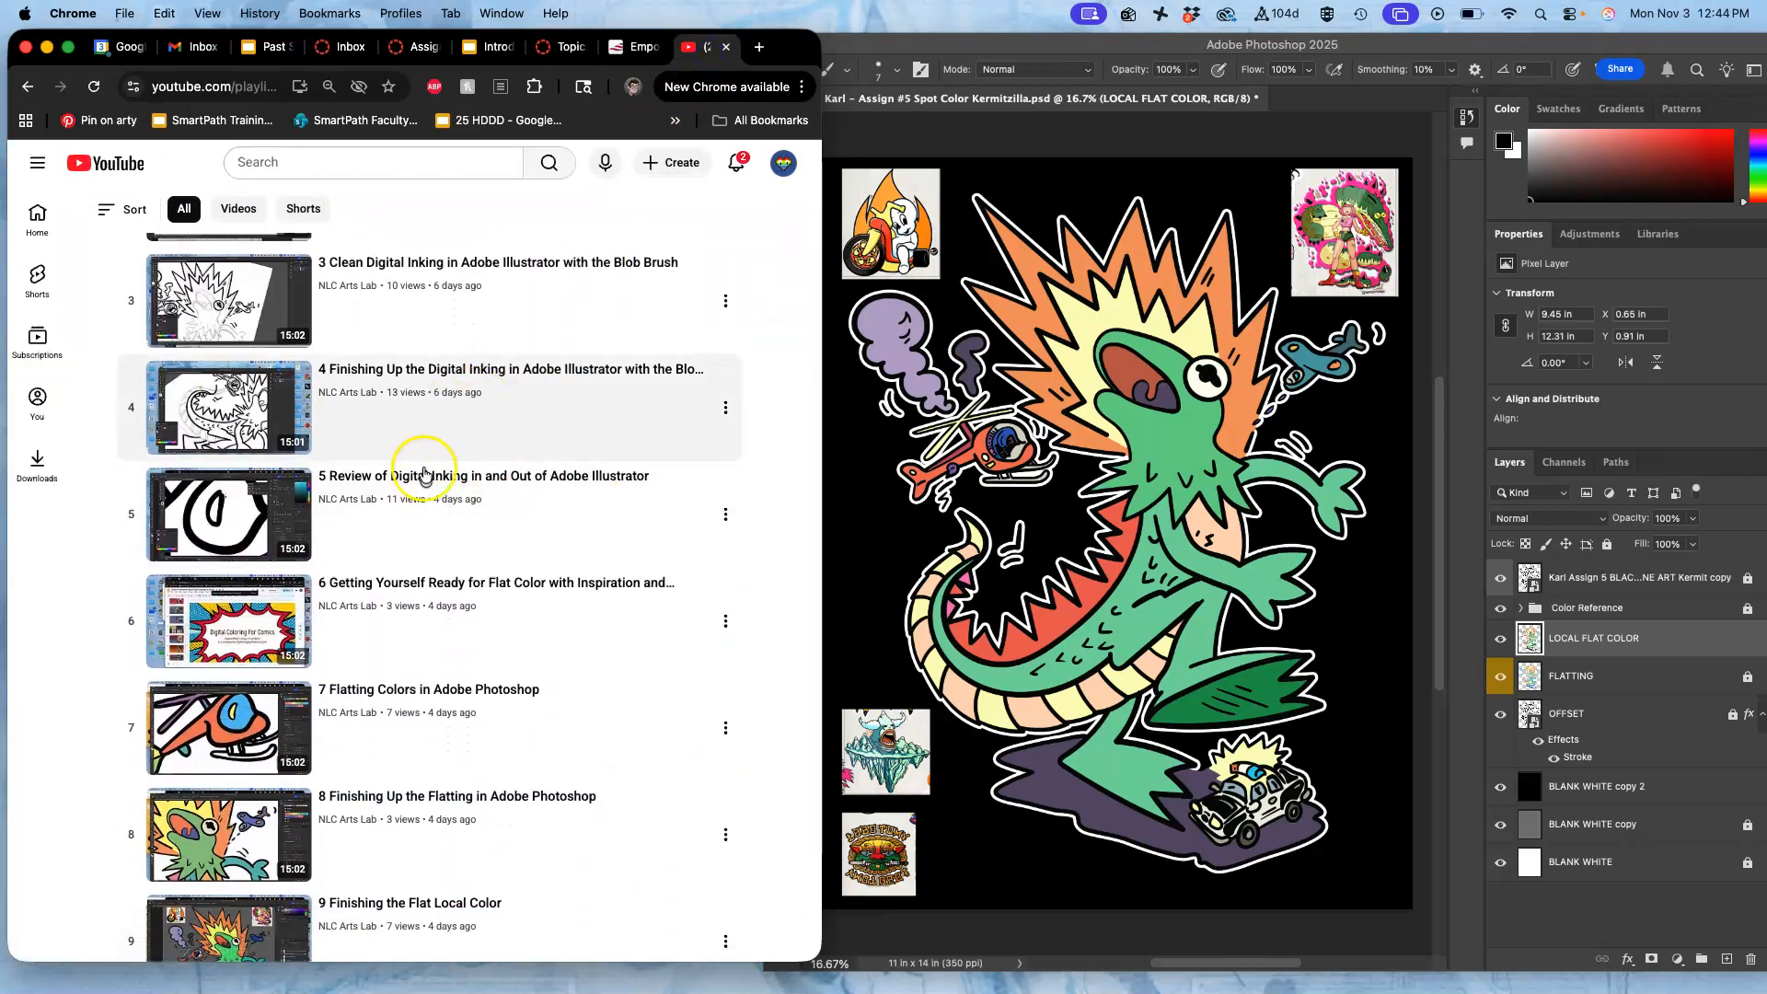
pyautogui.scroll(-4, 464, 538)
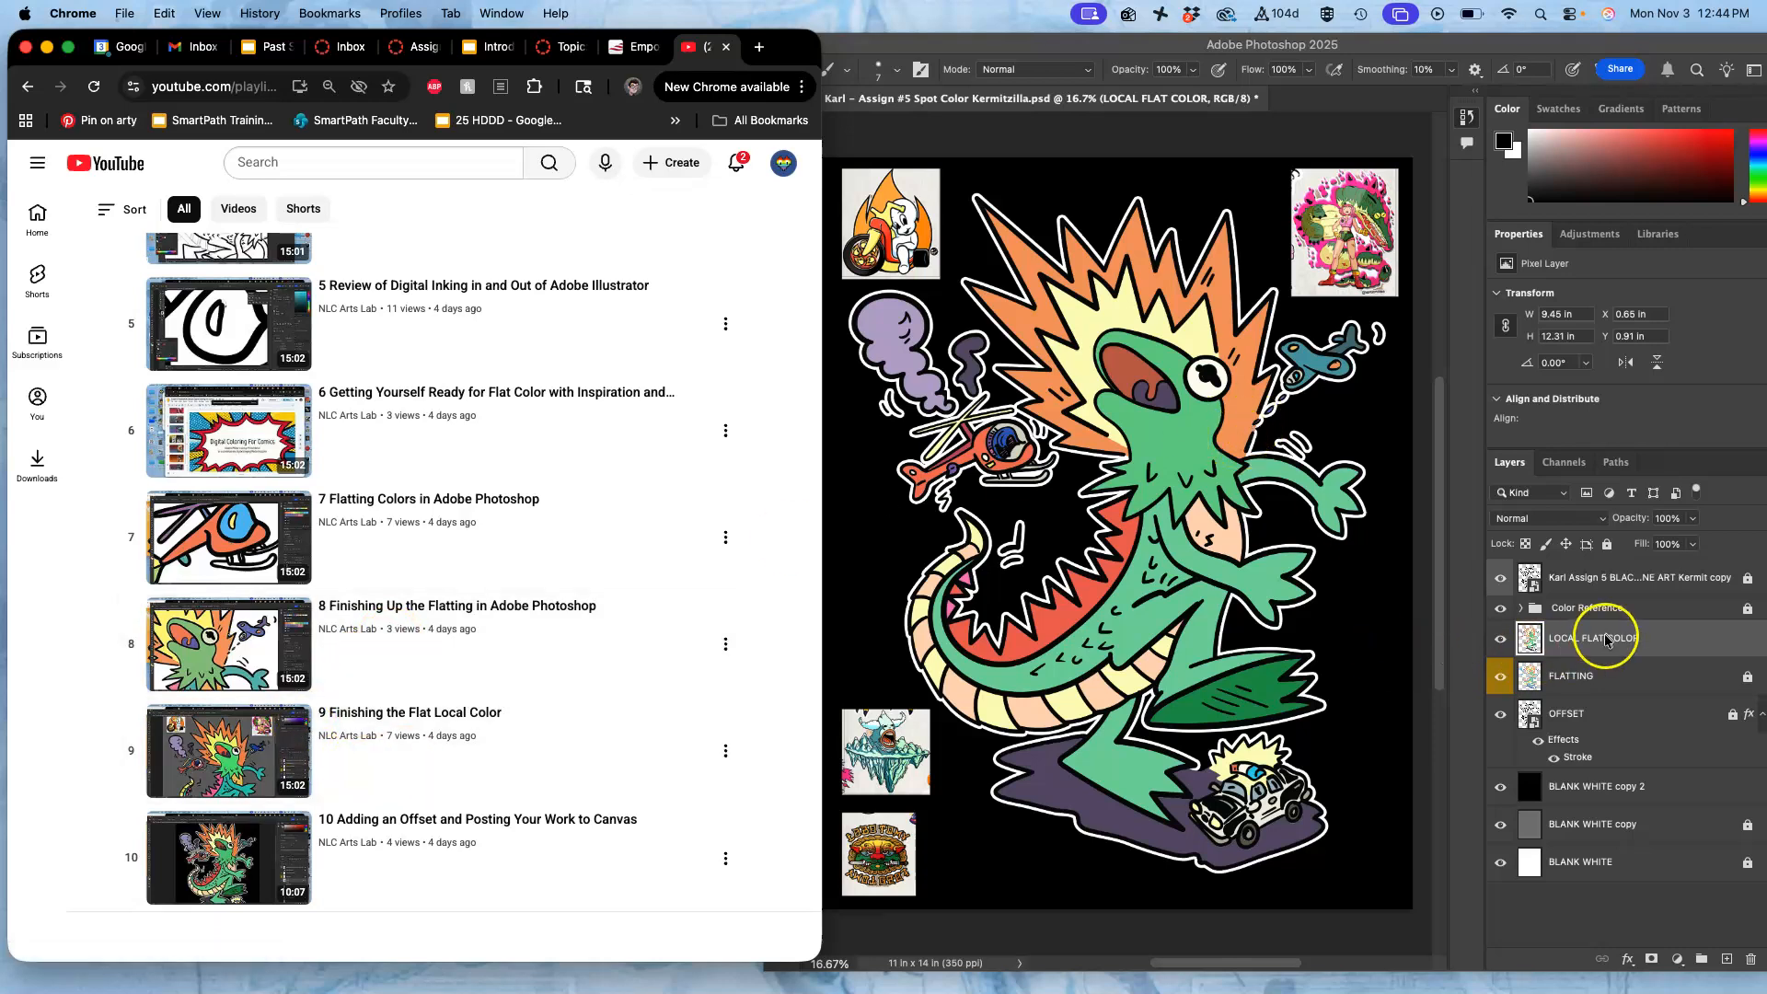
# Switch to Photoshop and hide every layer and the Color Reference group, leaving only the BLANK WHITE layer visible
pyautogui.click(1593, 578)
pyautogui.click(1501, 578)
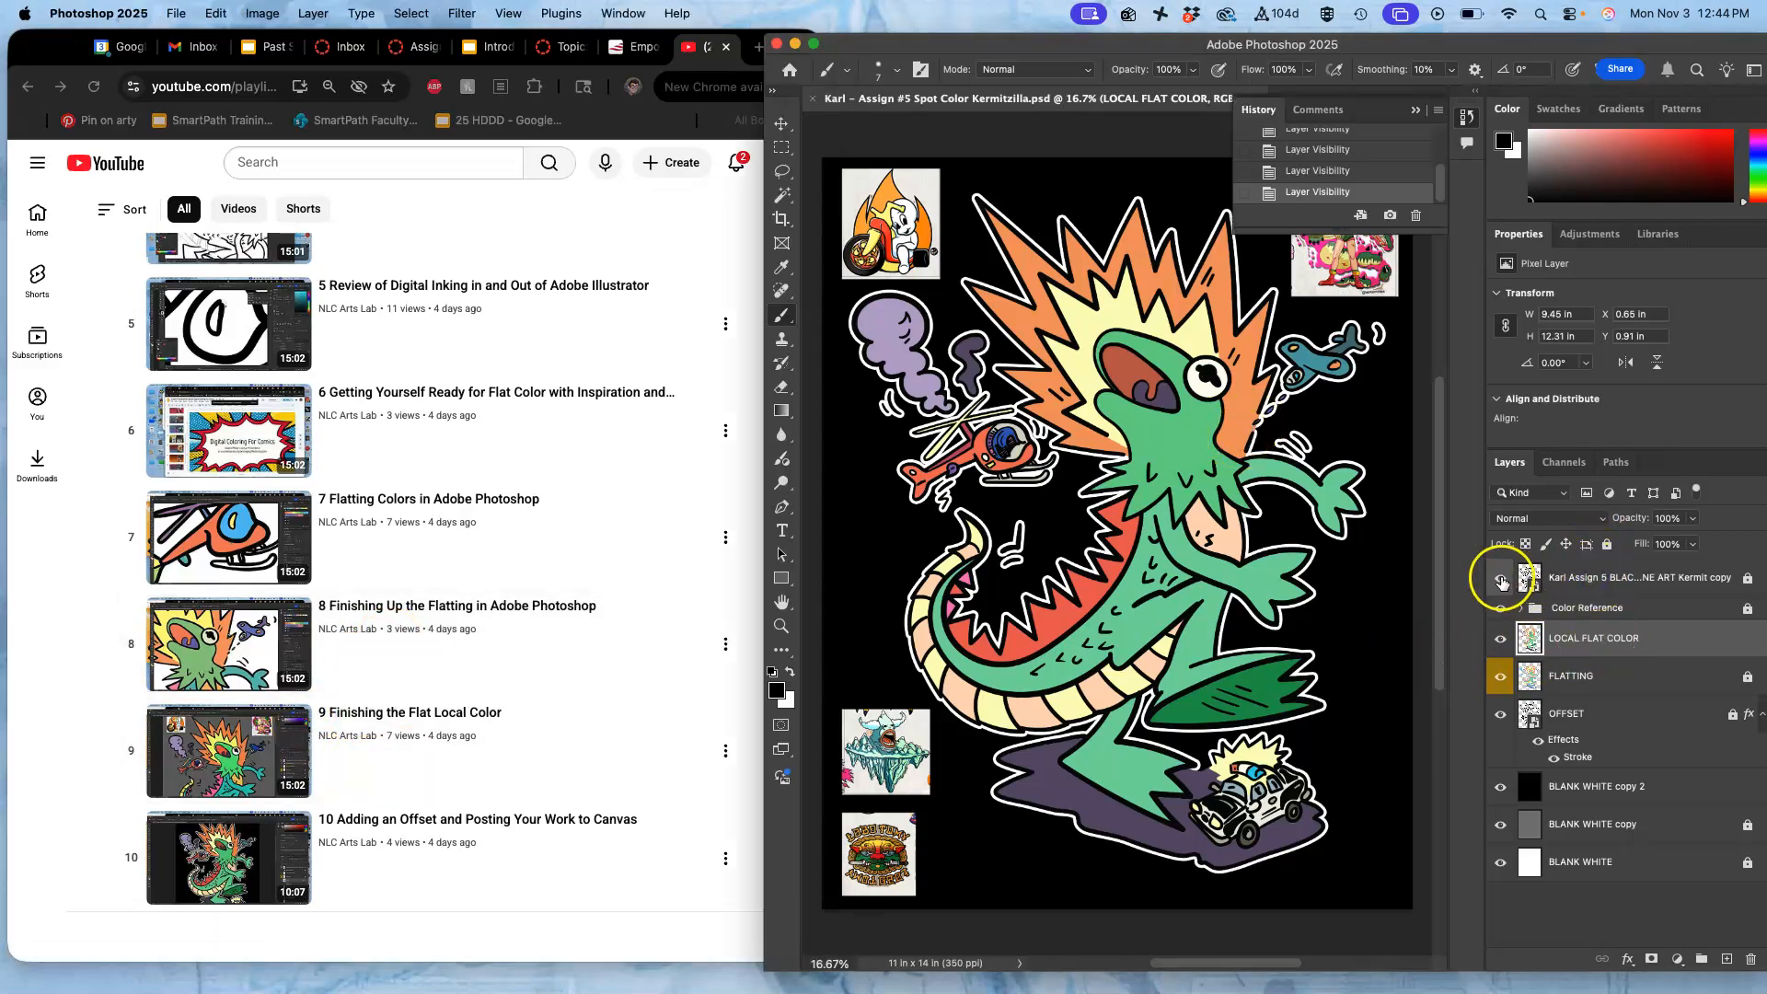
pyautogui.click(1500, 608)
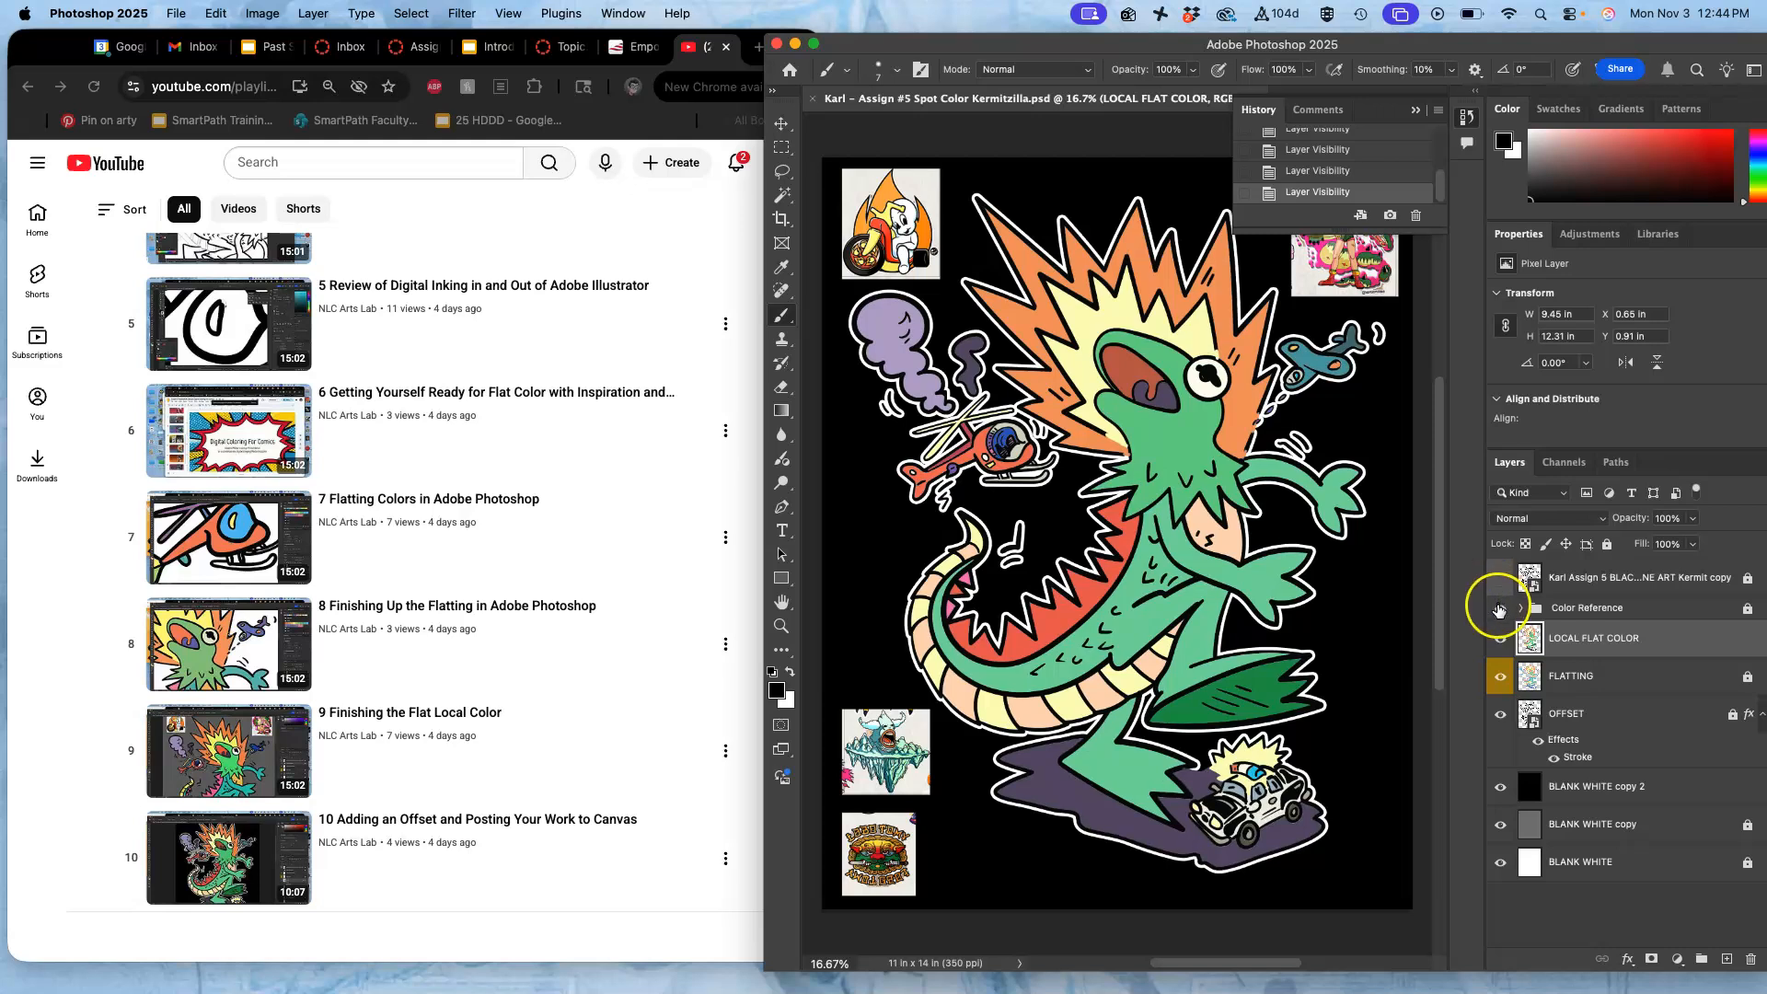
pyautogui.click(1501, 676)
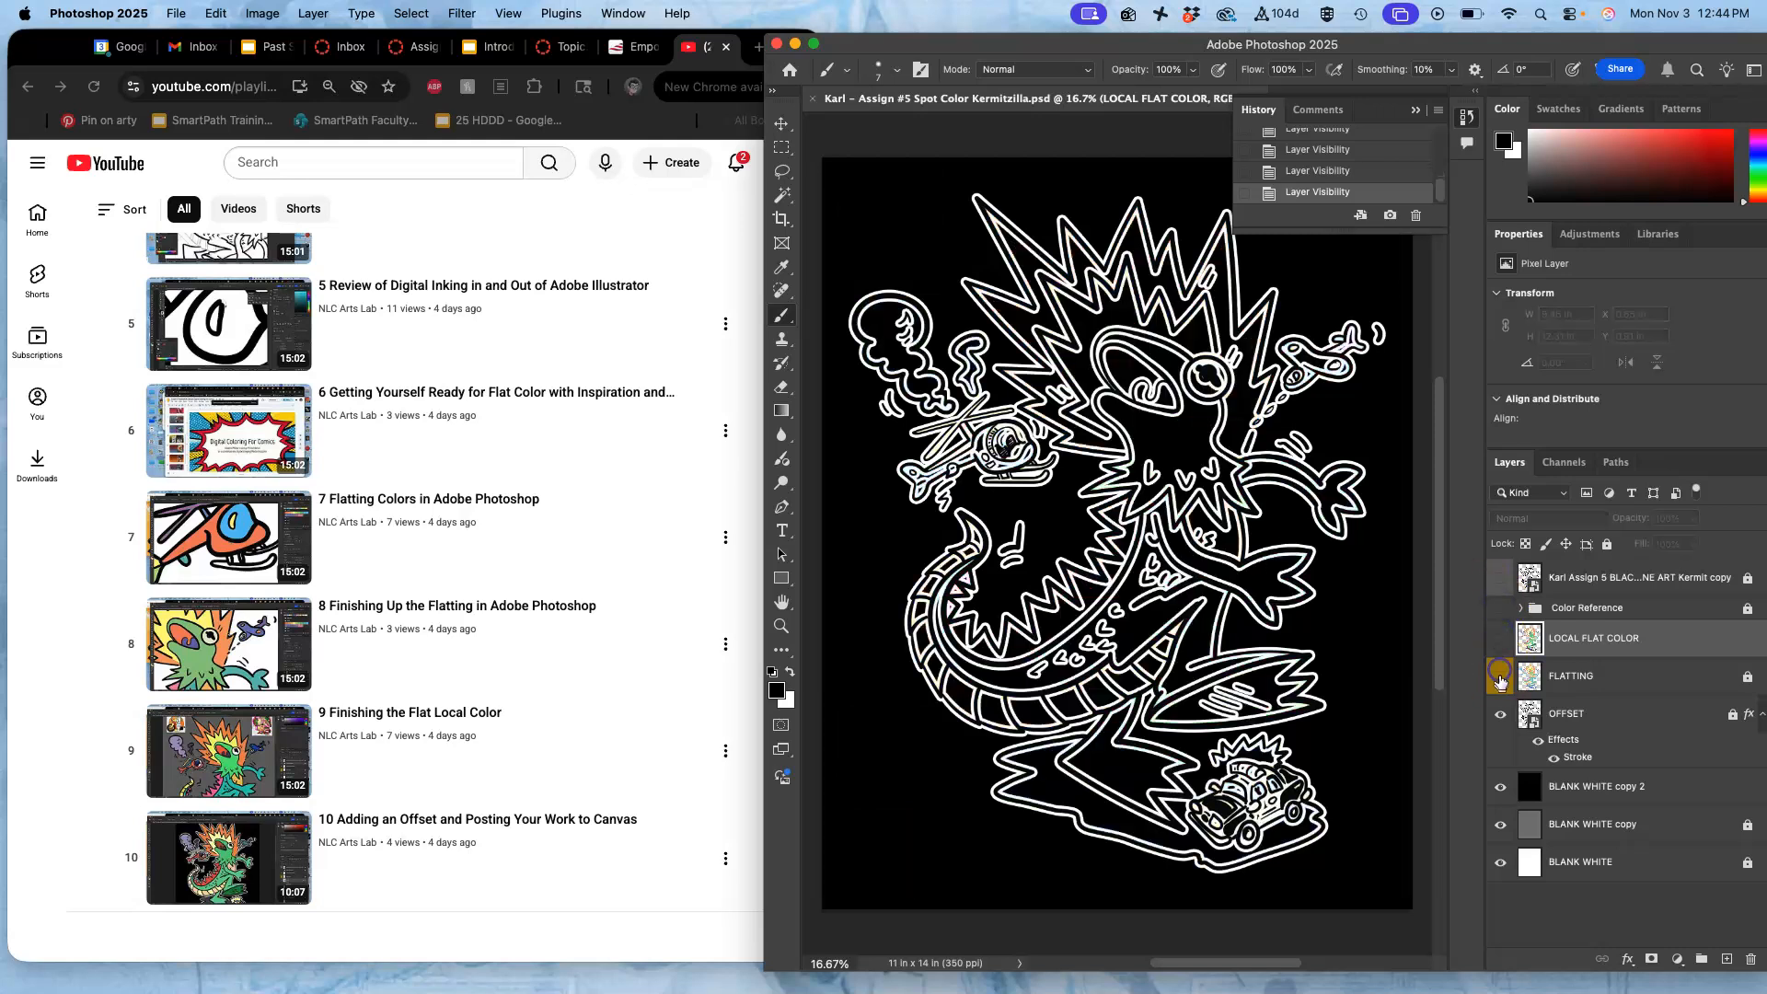
pyautogui.click(1498, 714)
pyautogui.click(1499, 786)
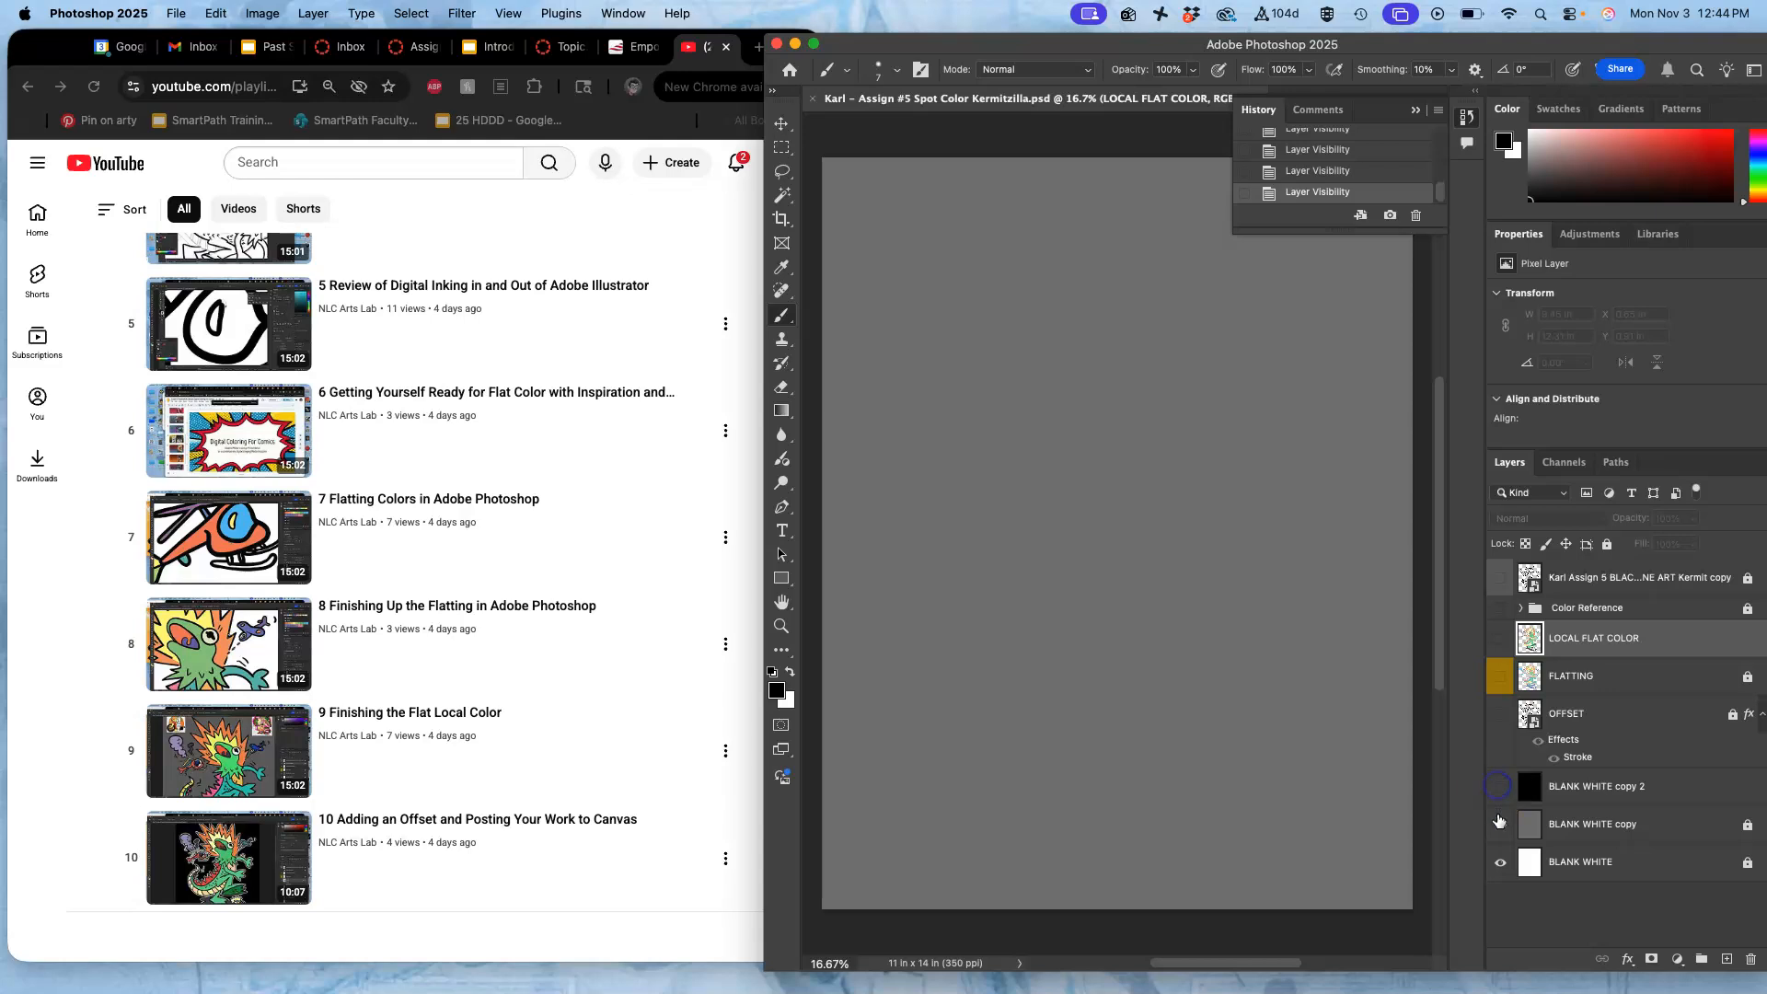
pyautogui.click(1498, 827)
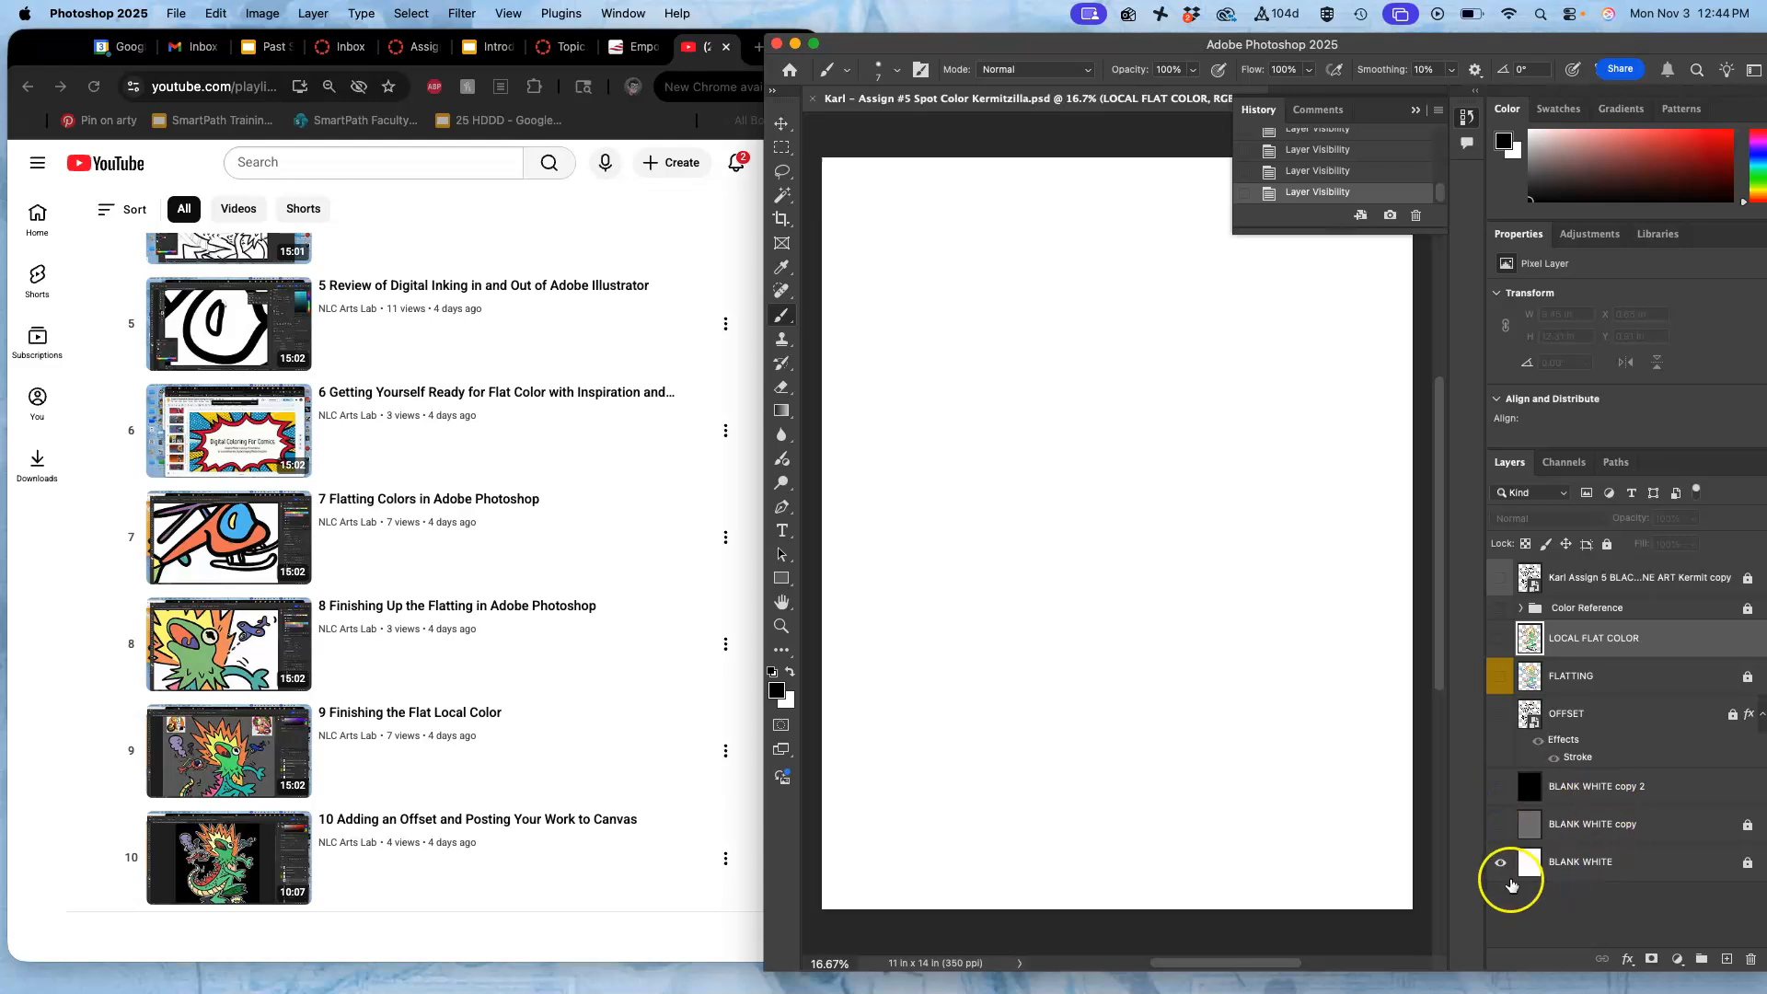
pyautogui.click(1501, 865)
pyautogui.click(1501, 866)
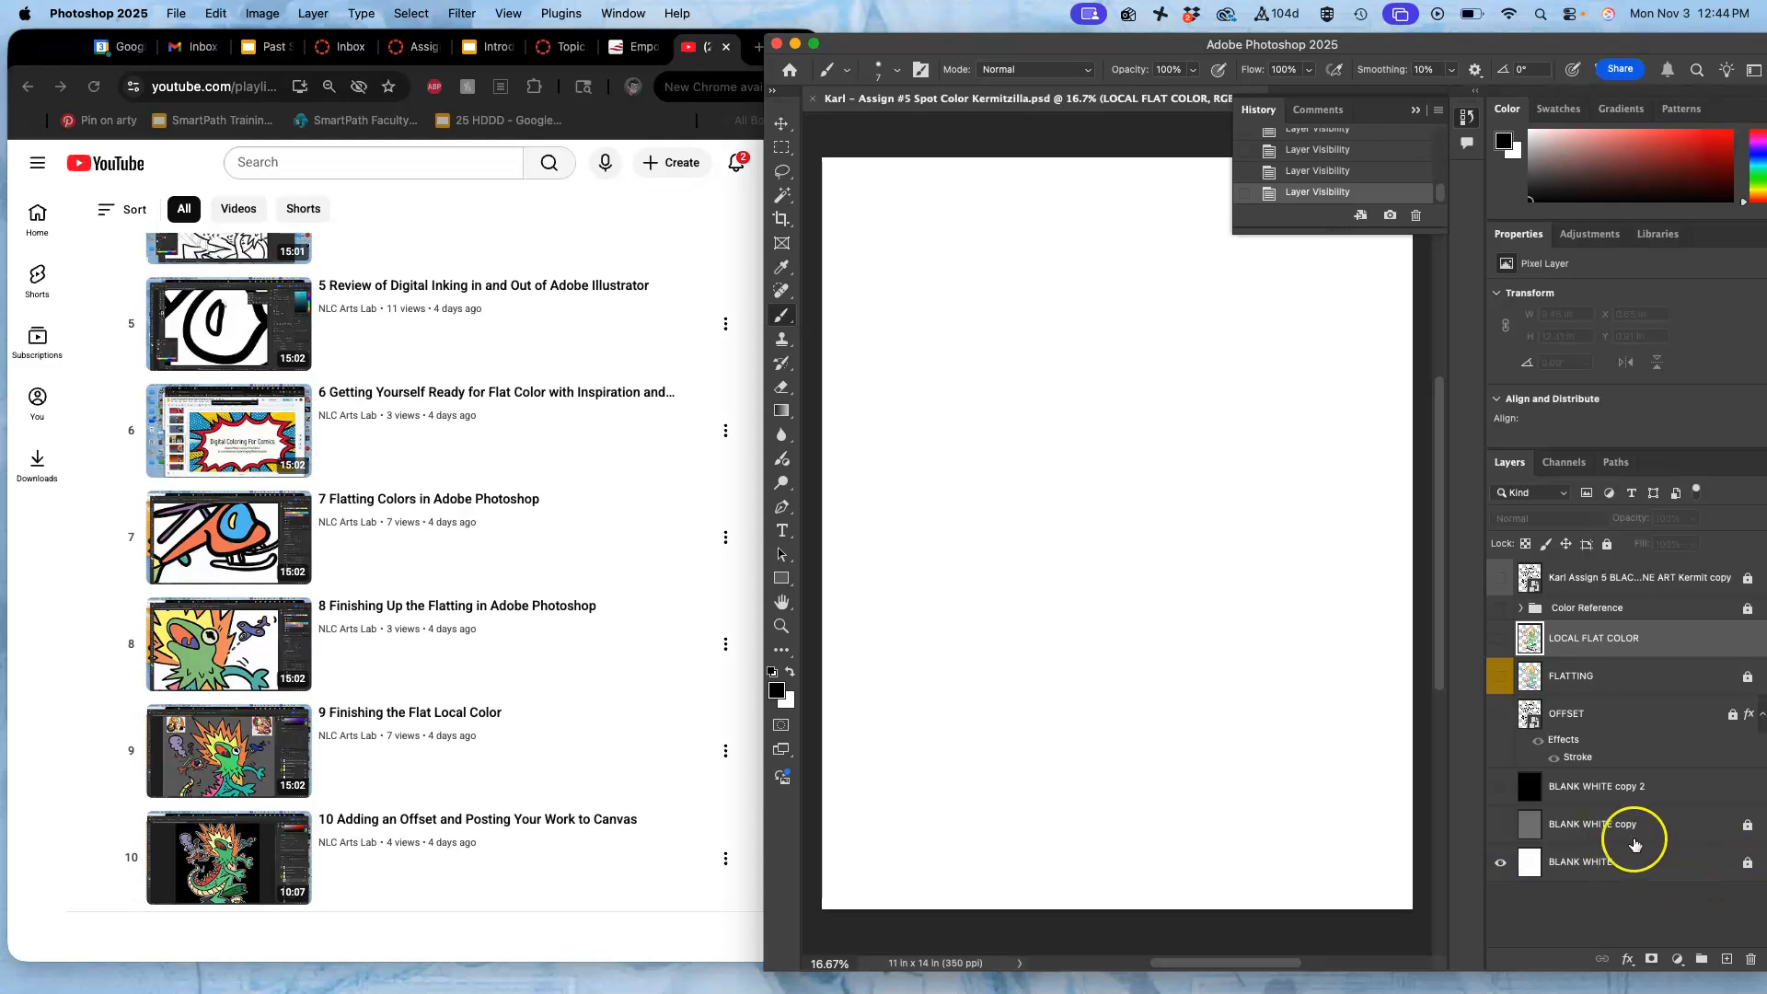
# Show the black line art and LOCAL FLAT COLOR layers, and give LOCAL FLAT COLOR an orange layer label
pyautogui.click(1497, 580)
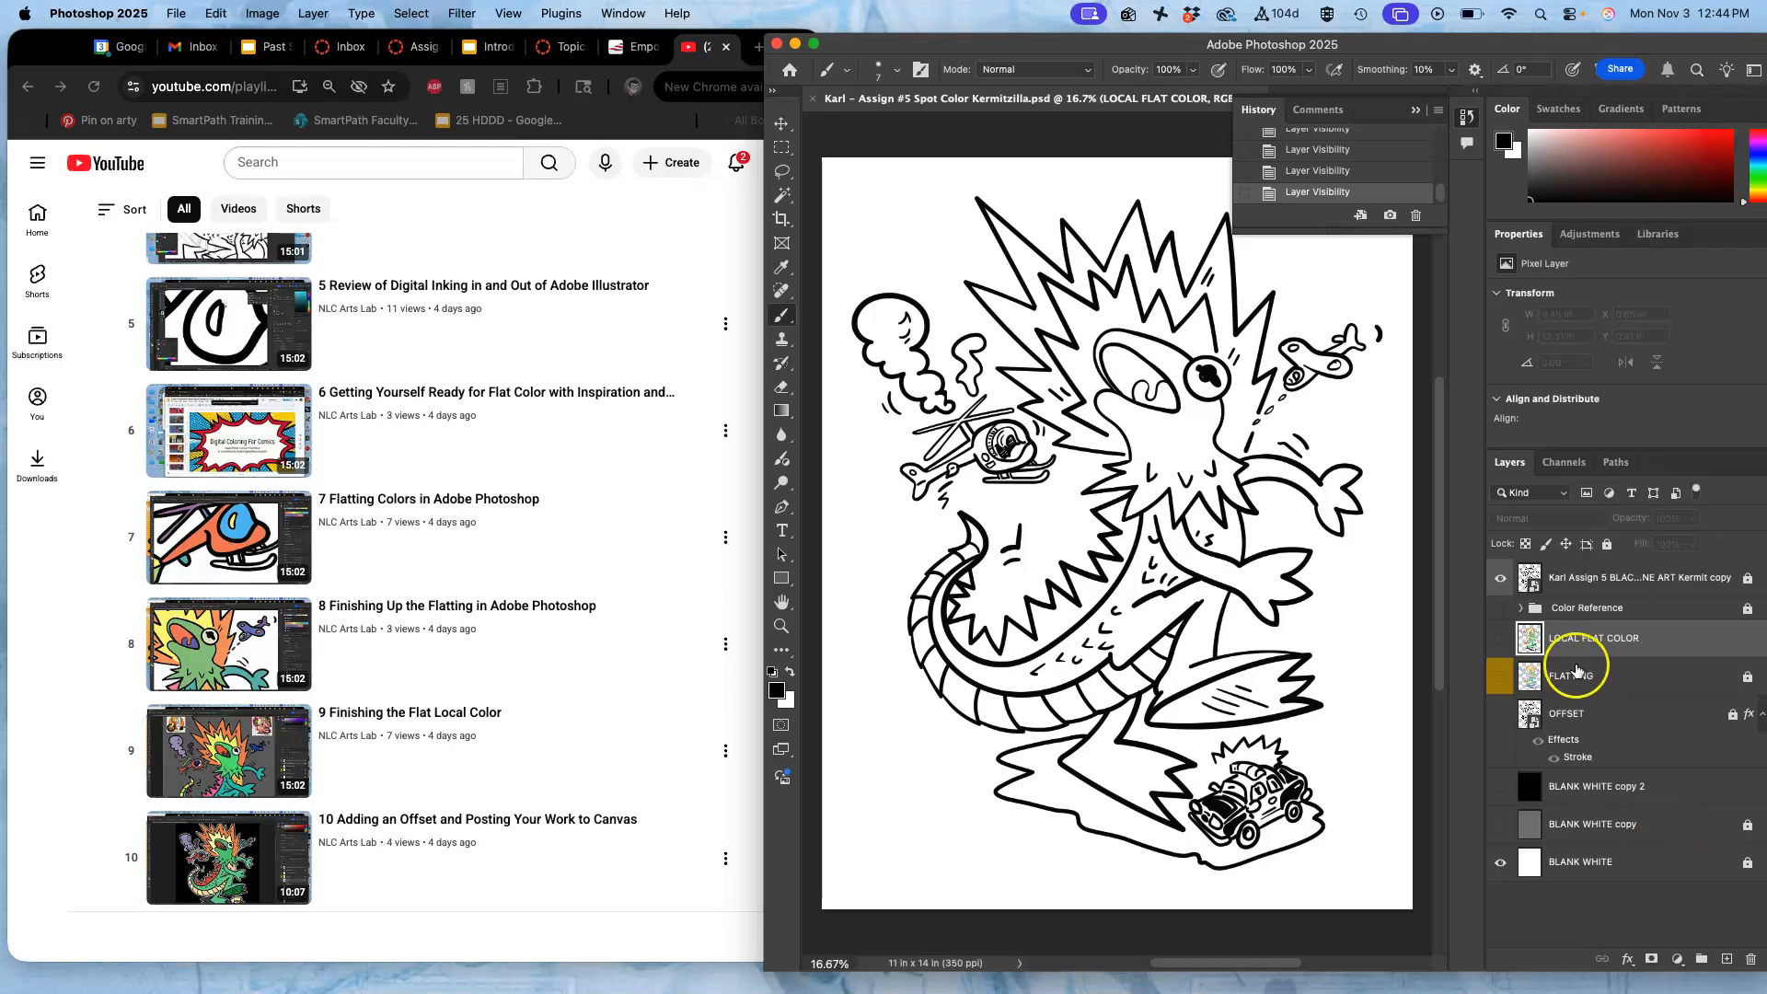
pyautogui.click(1500, 638)
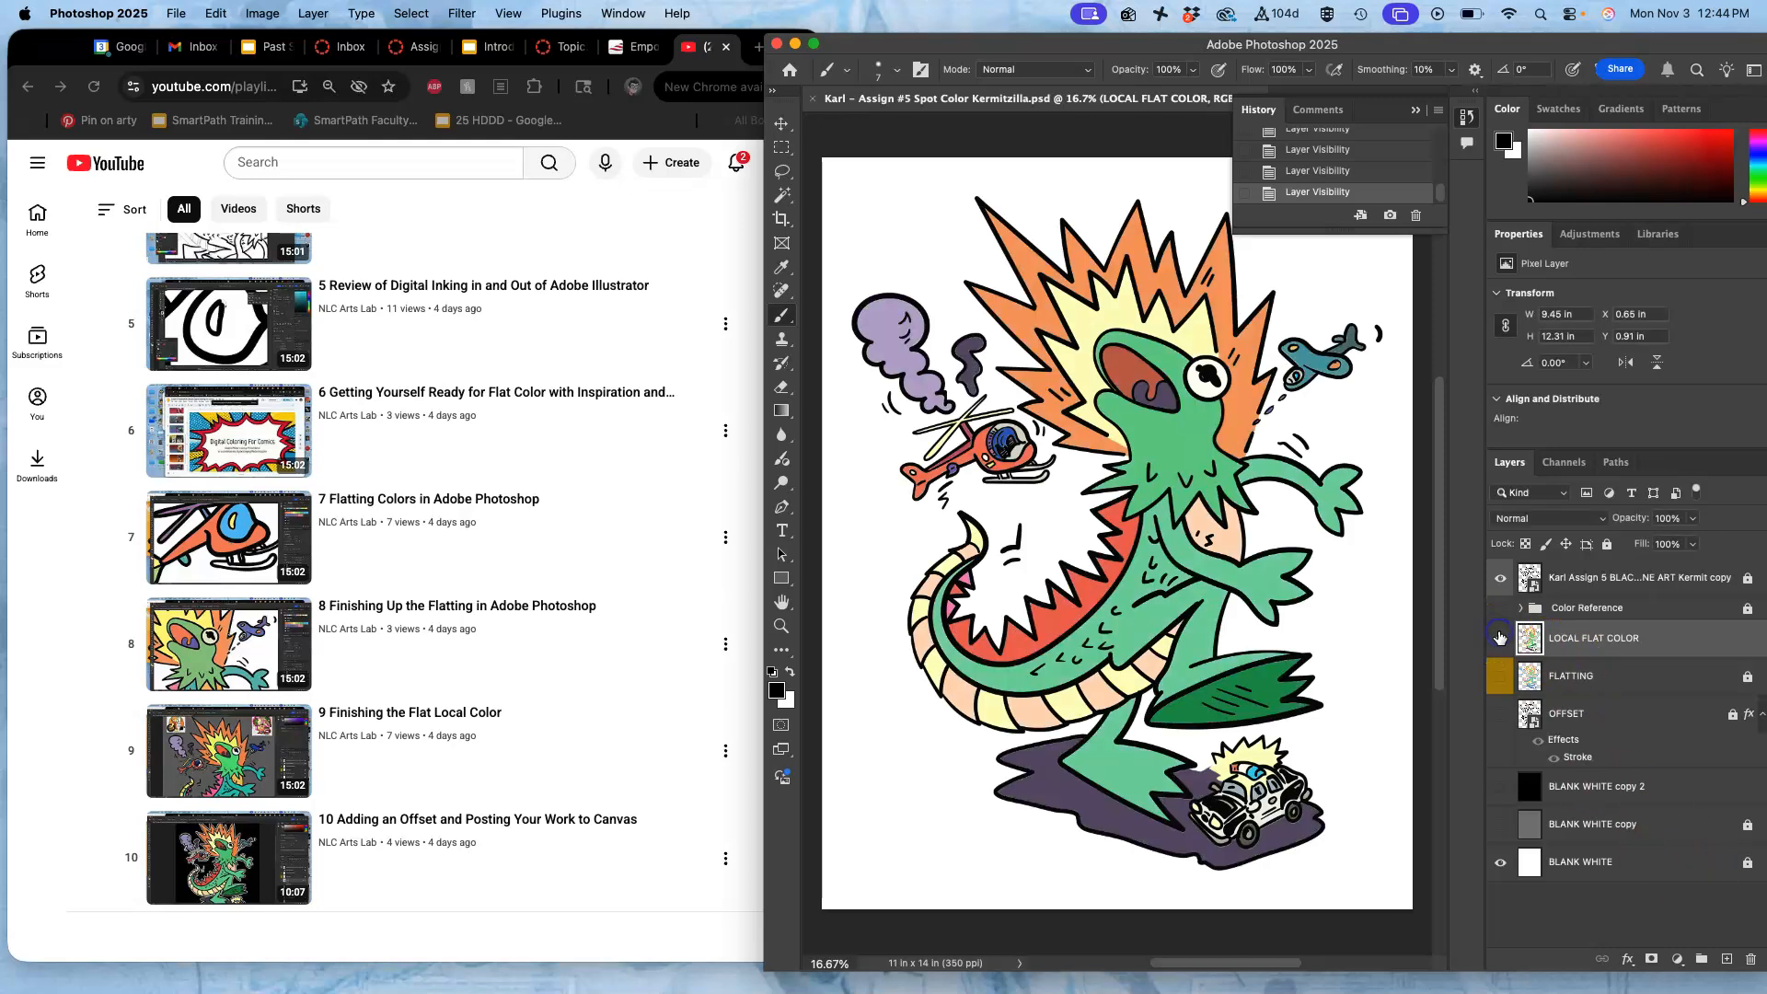
pyautogui.rightClick(1506, 634)
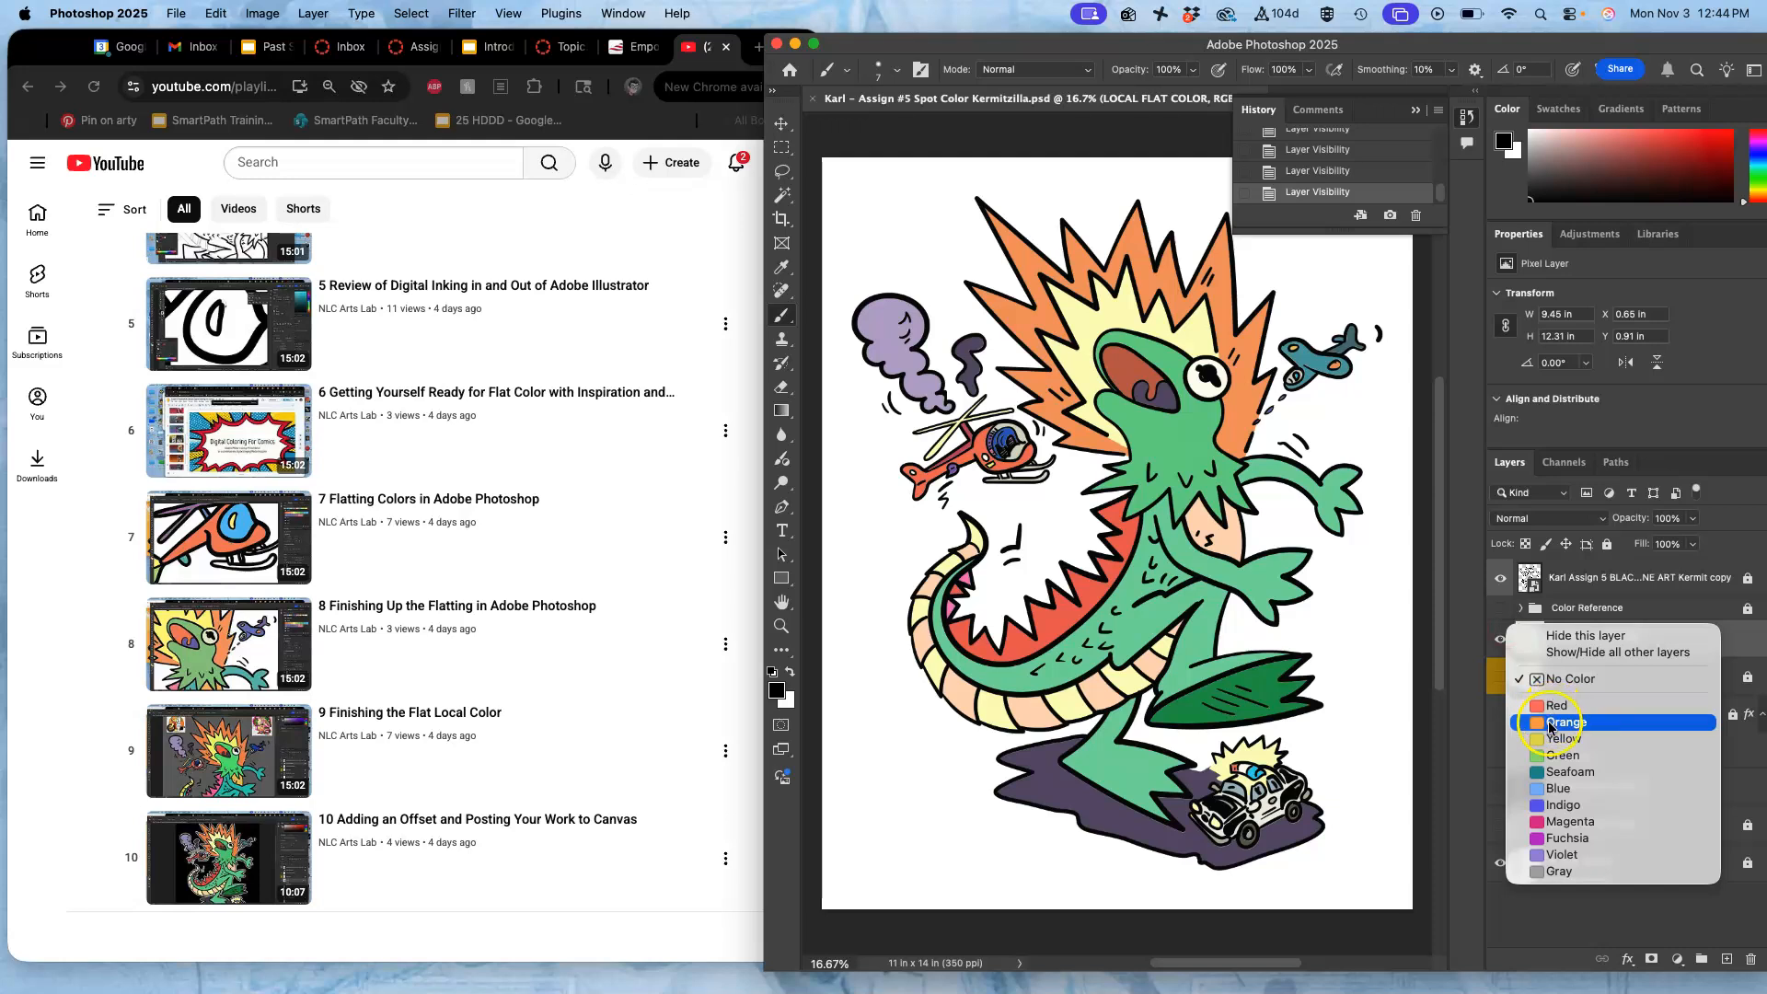
pyautogui.click(1549, 726)
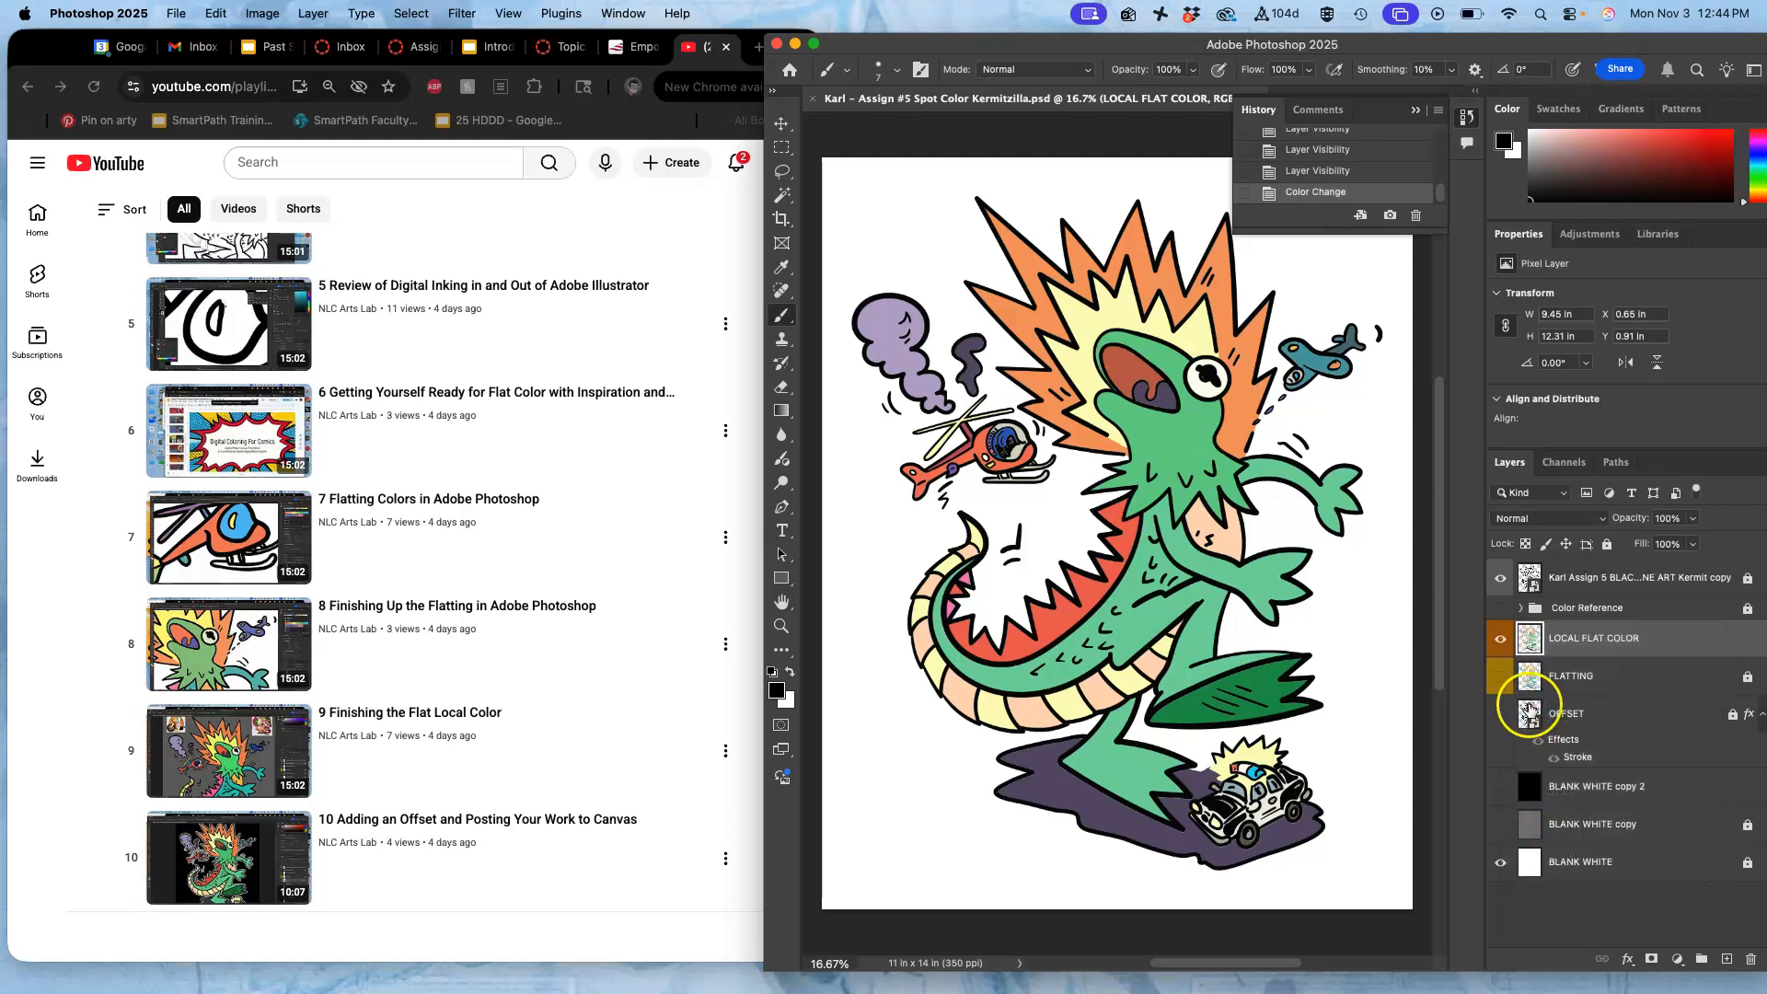
# Show the FLATTING layer and hide LOCAL FLAT COLOR to display the flatting colors under the line art
pyautogui.click(1500, 680)
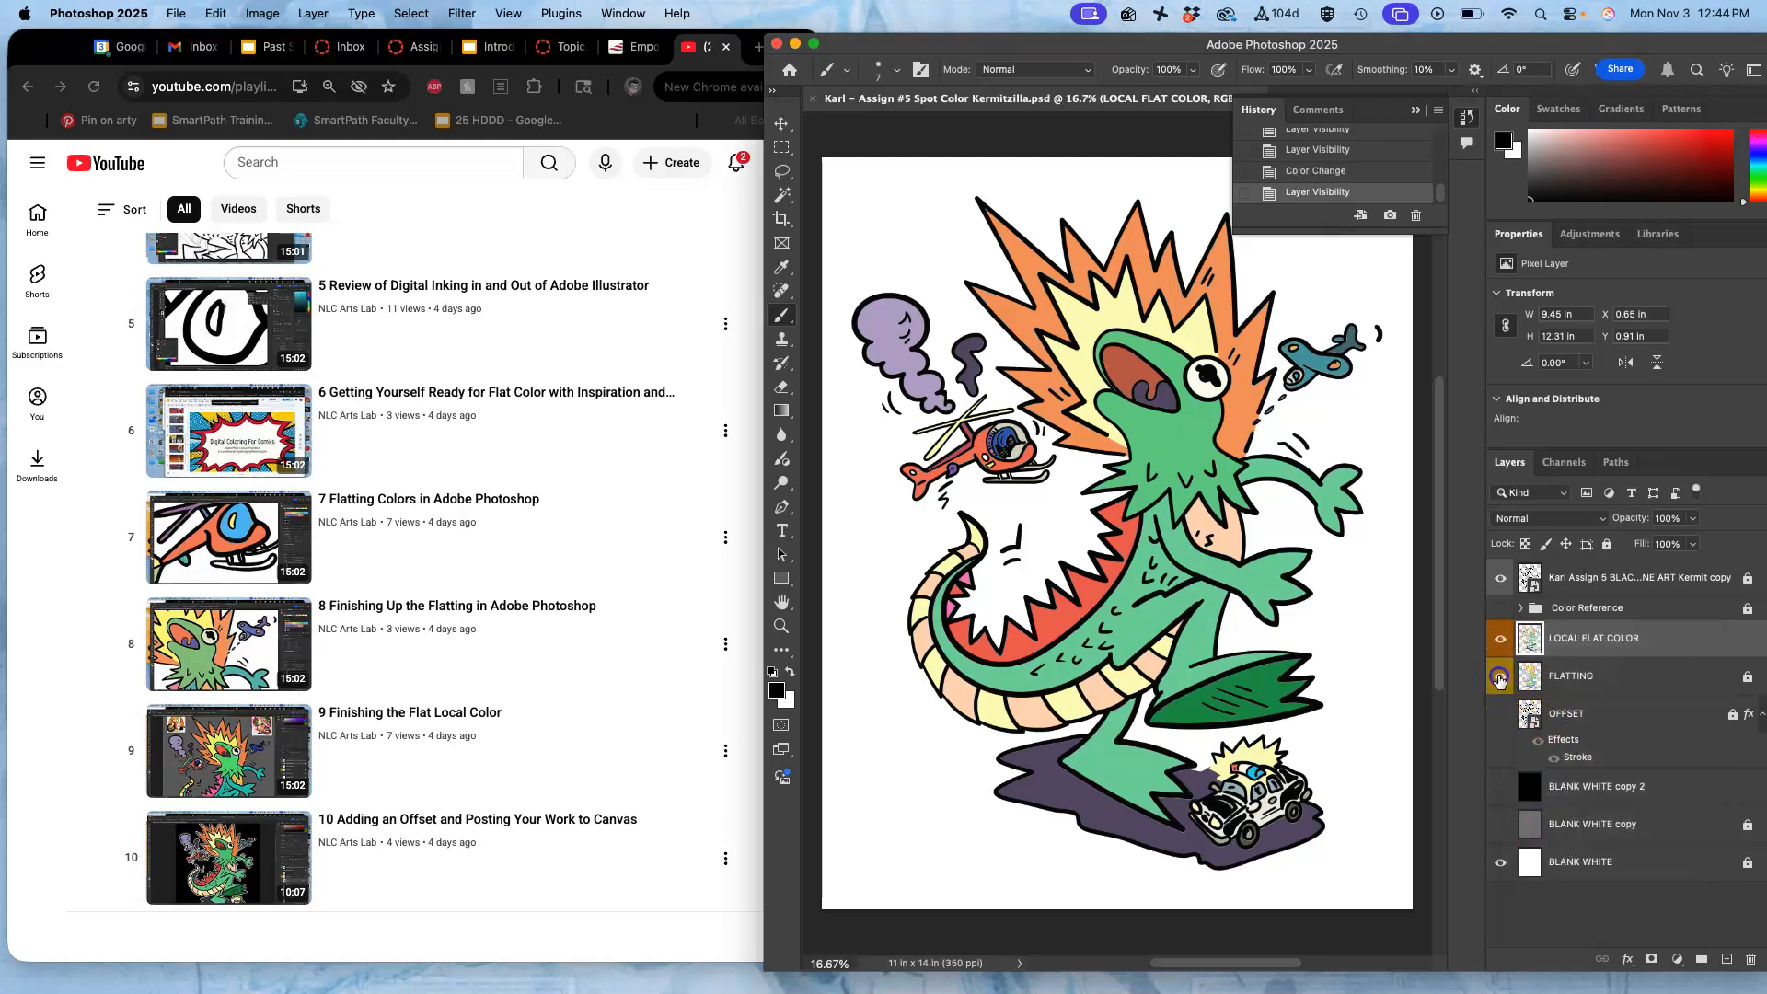
pyautogui.click(1500, 640)
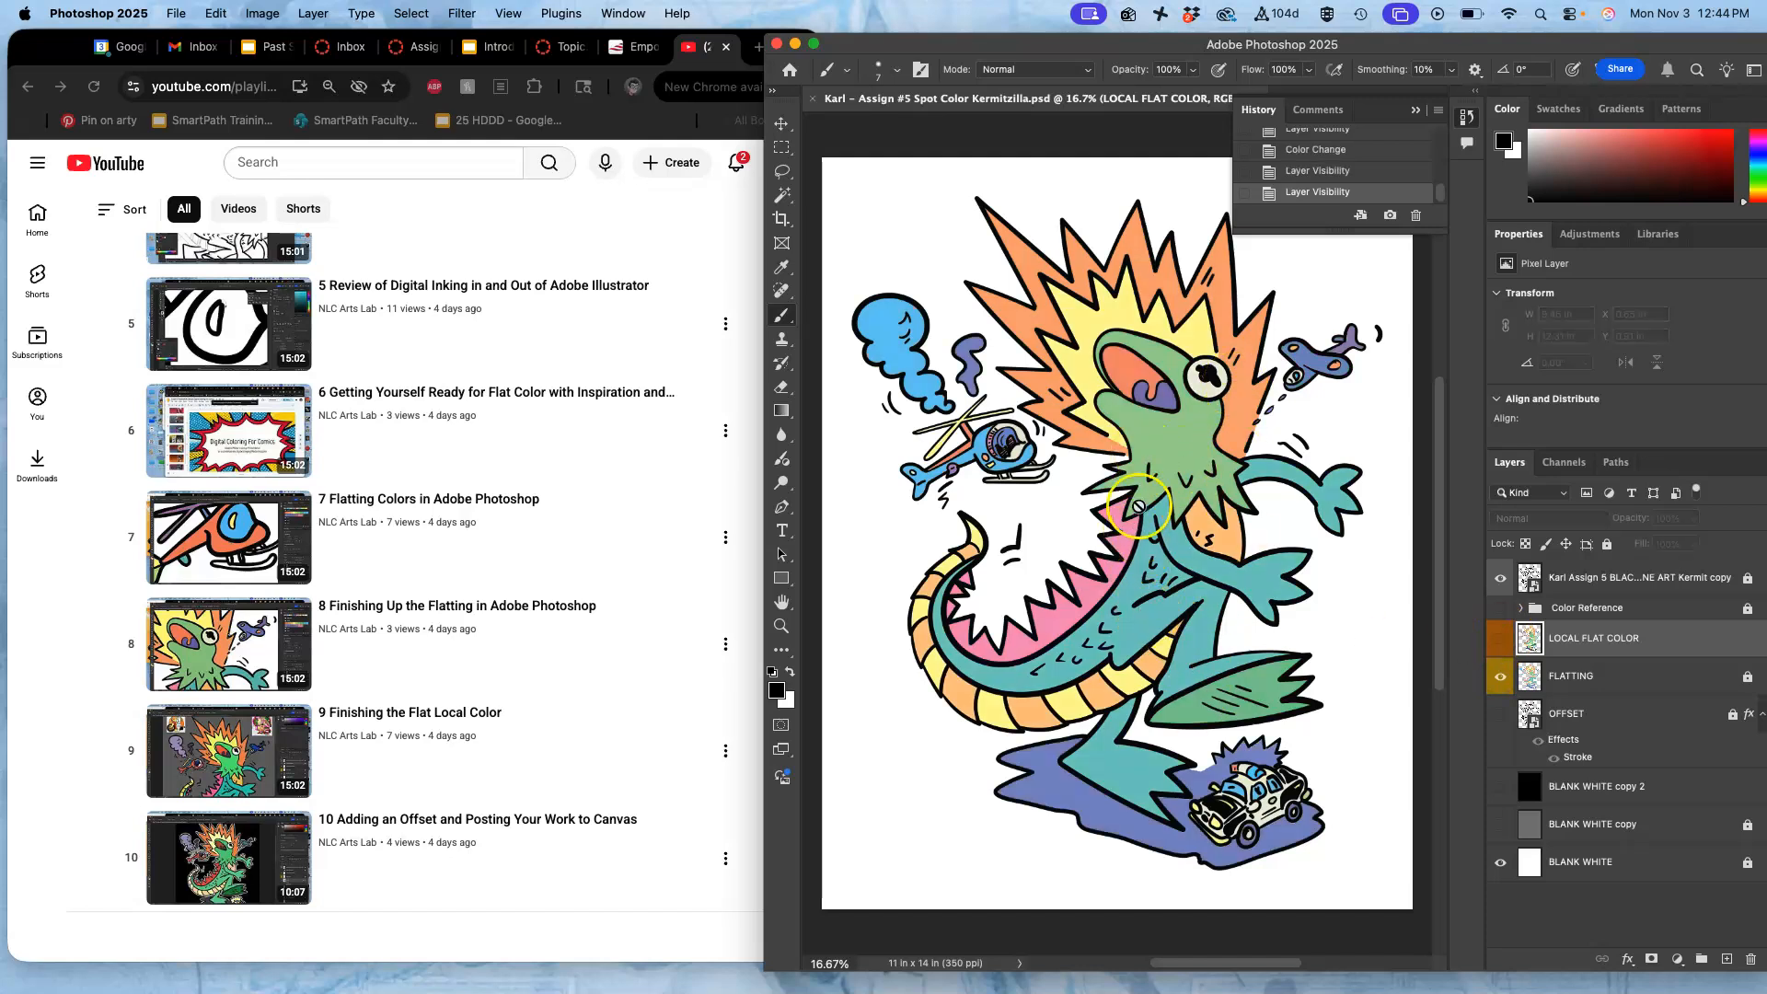
# Switch to the Digital Coloring slides in Chrome, present slide 10 to compare Flatting with Local Flat Color, and exit the slideshow
pyautogui.click(626, 262)
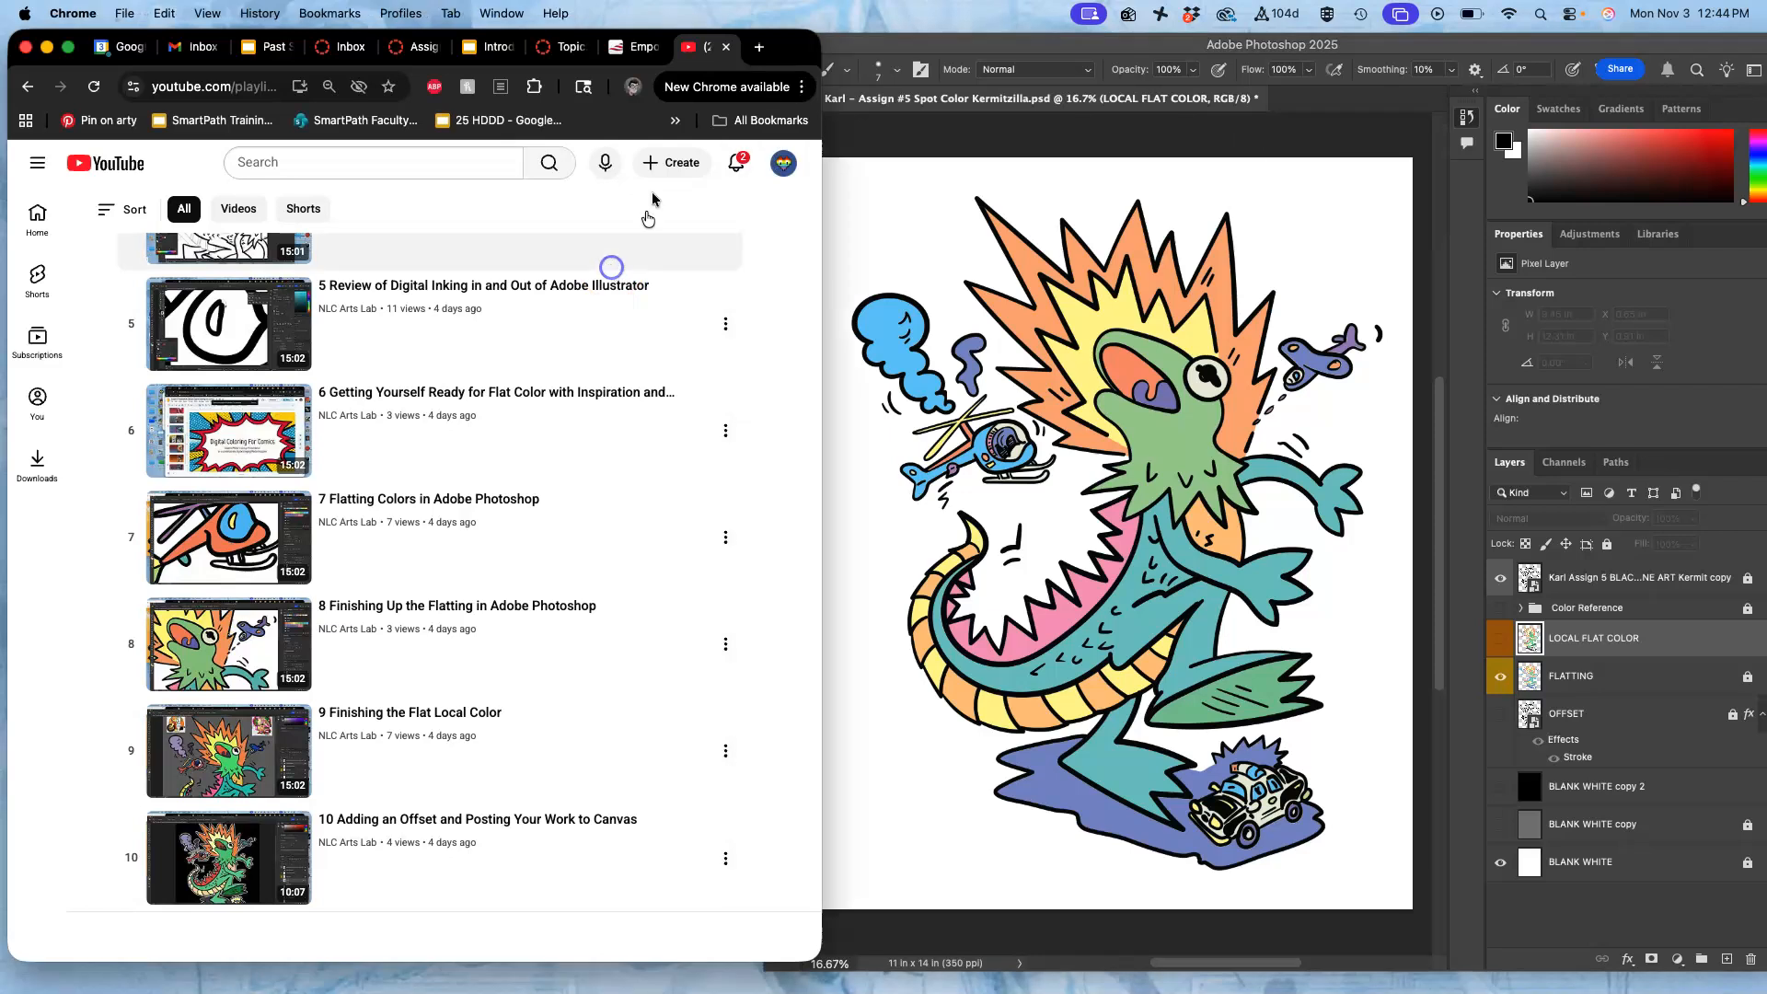
pyautogui.click(485, 47)
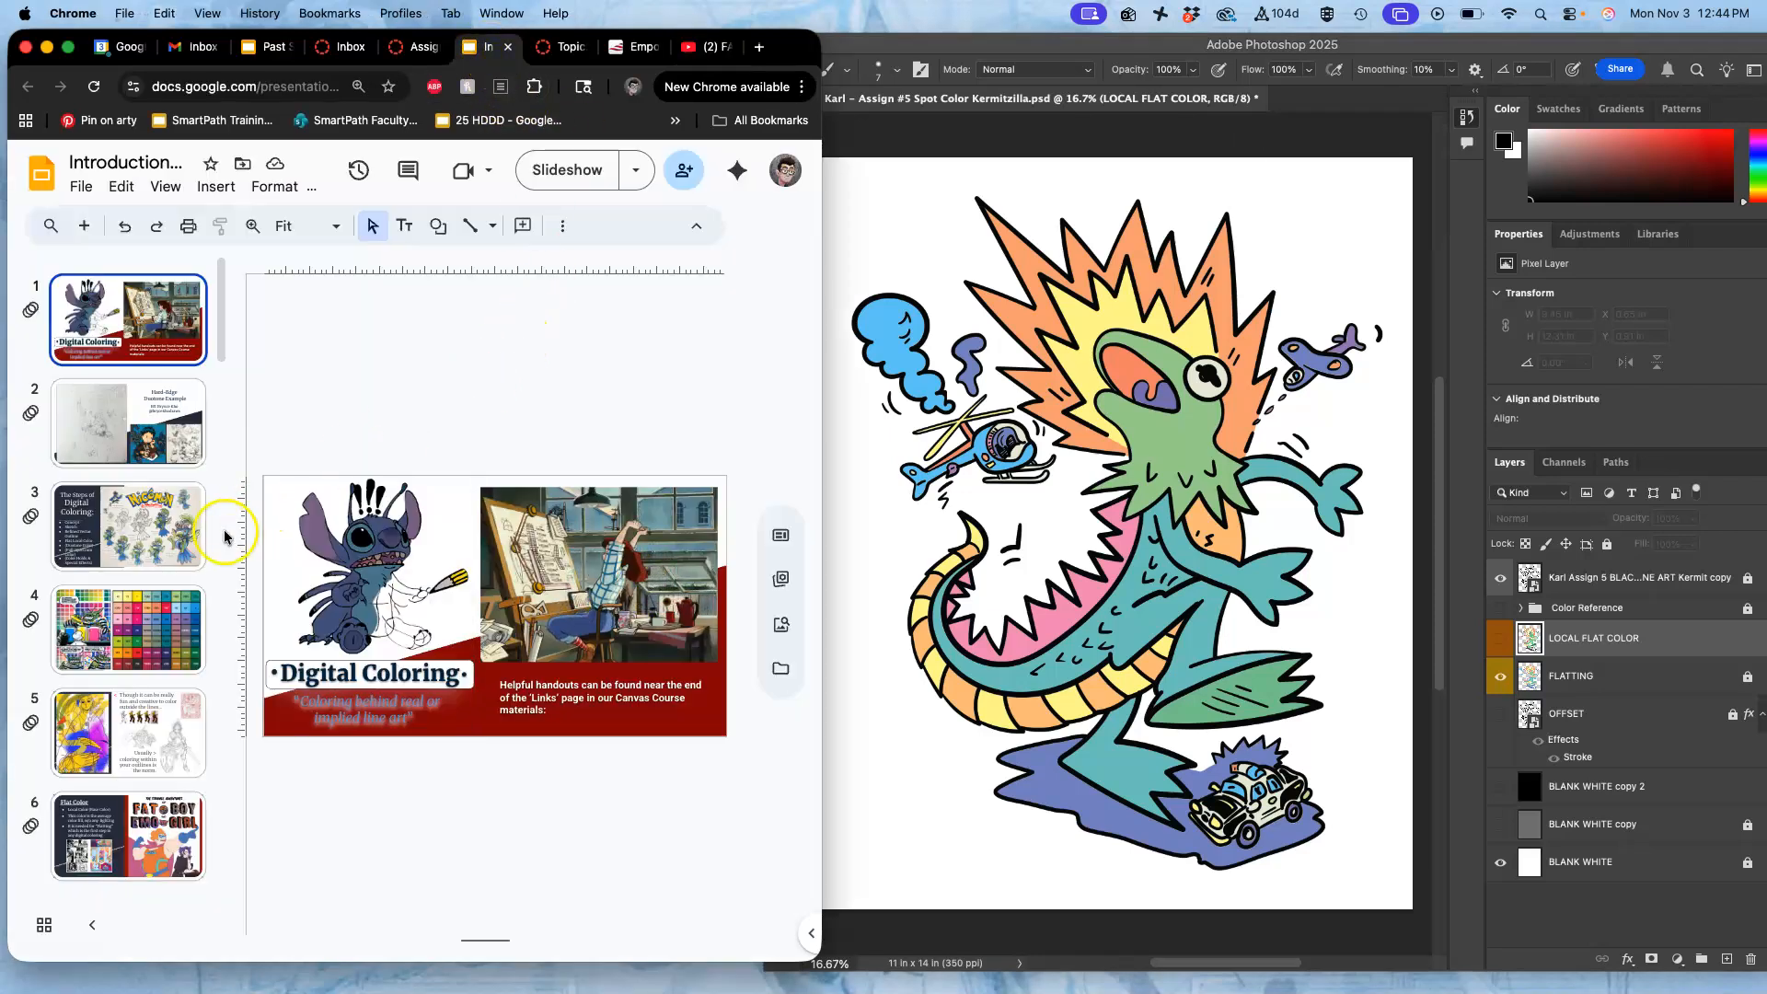
pyautogui.scroll(-10, 130, 735)
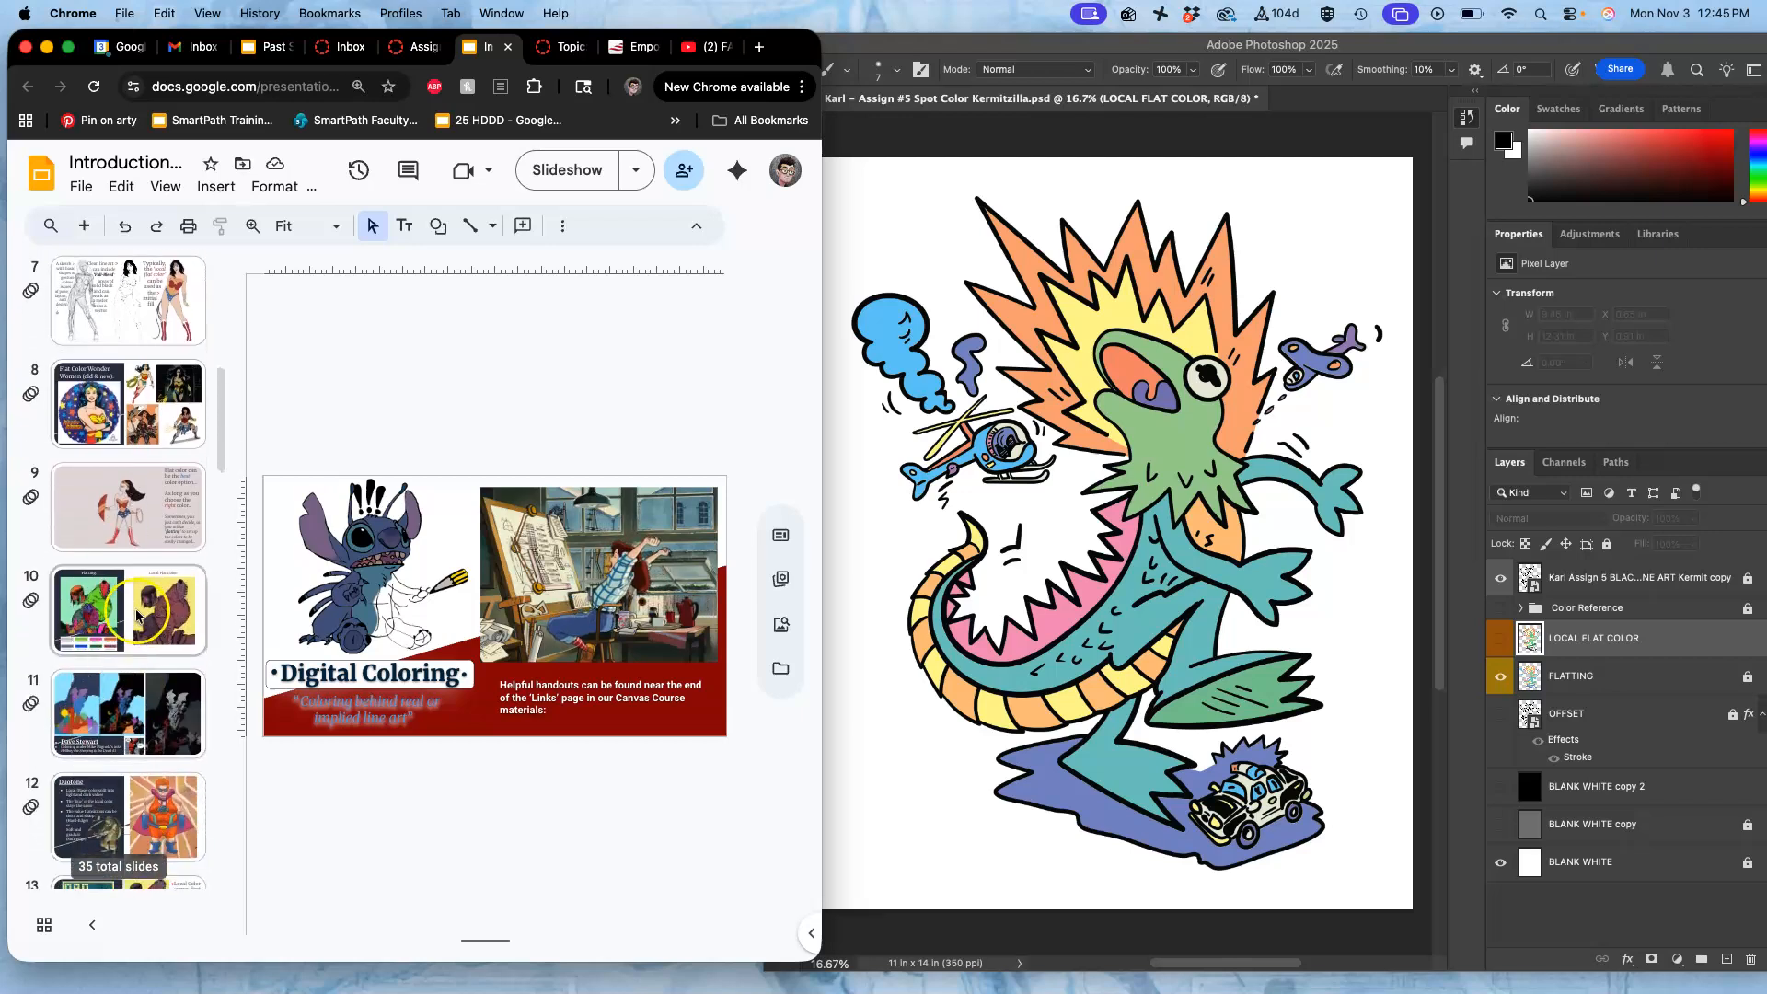
pyautogui.click(135, 610)
pyautogui.click(576, 171)
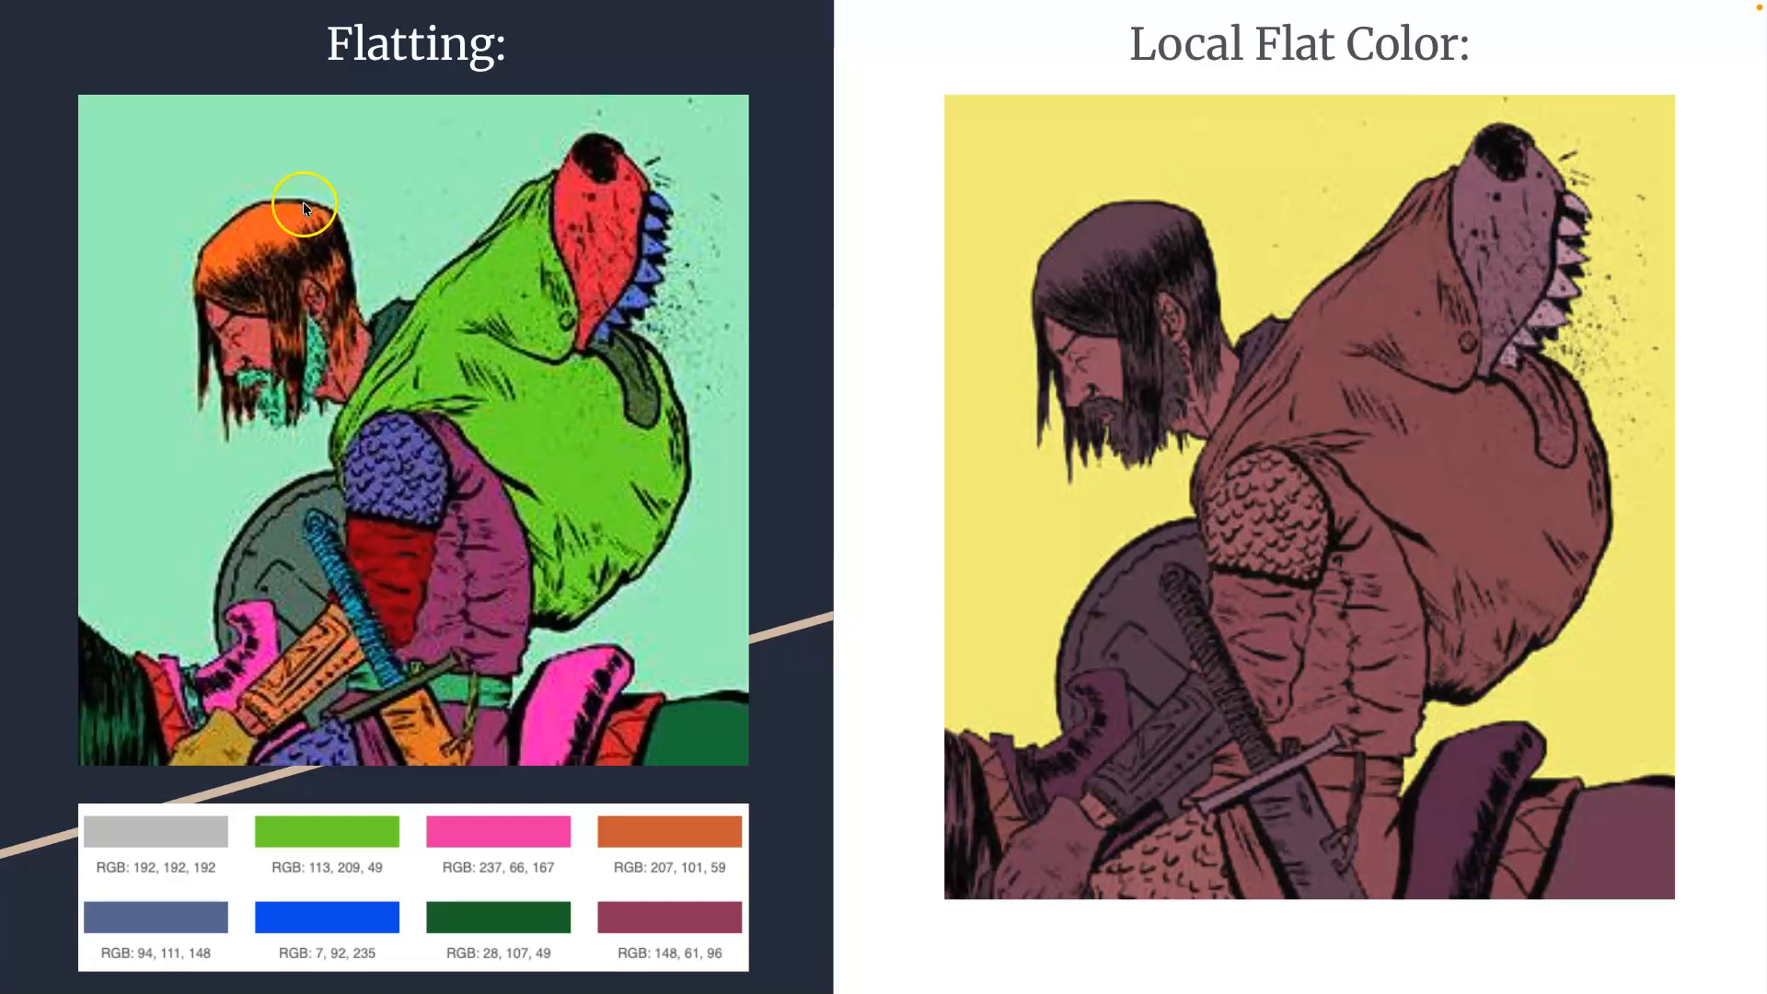
pyautogui.press('Escape')
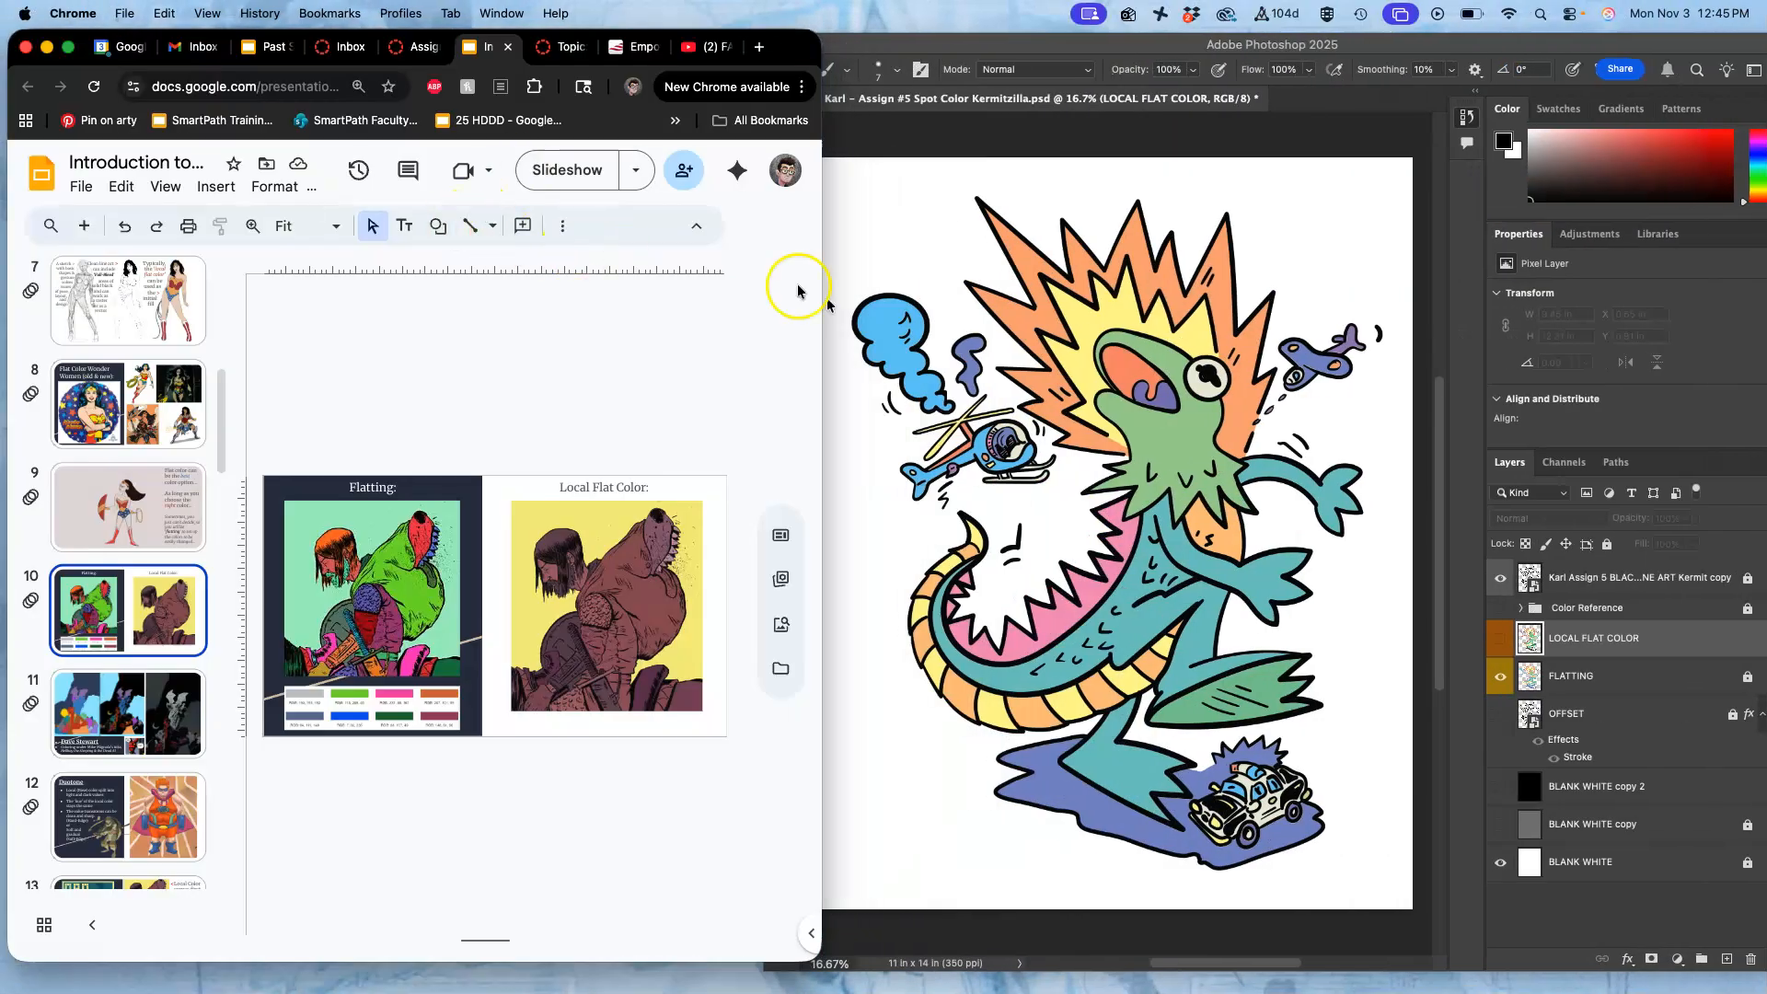
# Switch to Photoshop and make the LOCAL FLAT COLOR layer visible above FLATTING
pyautogui.click(1502, 643)
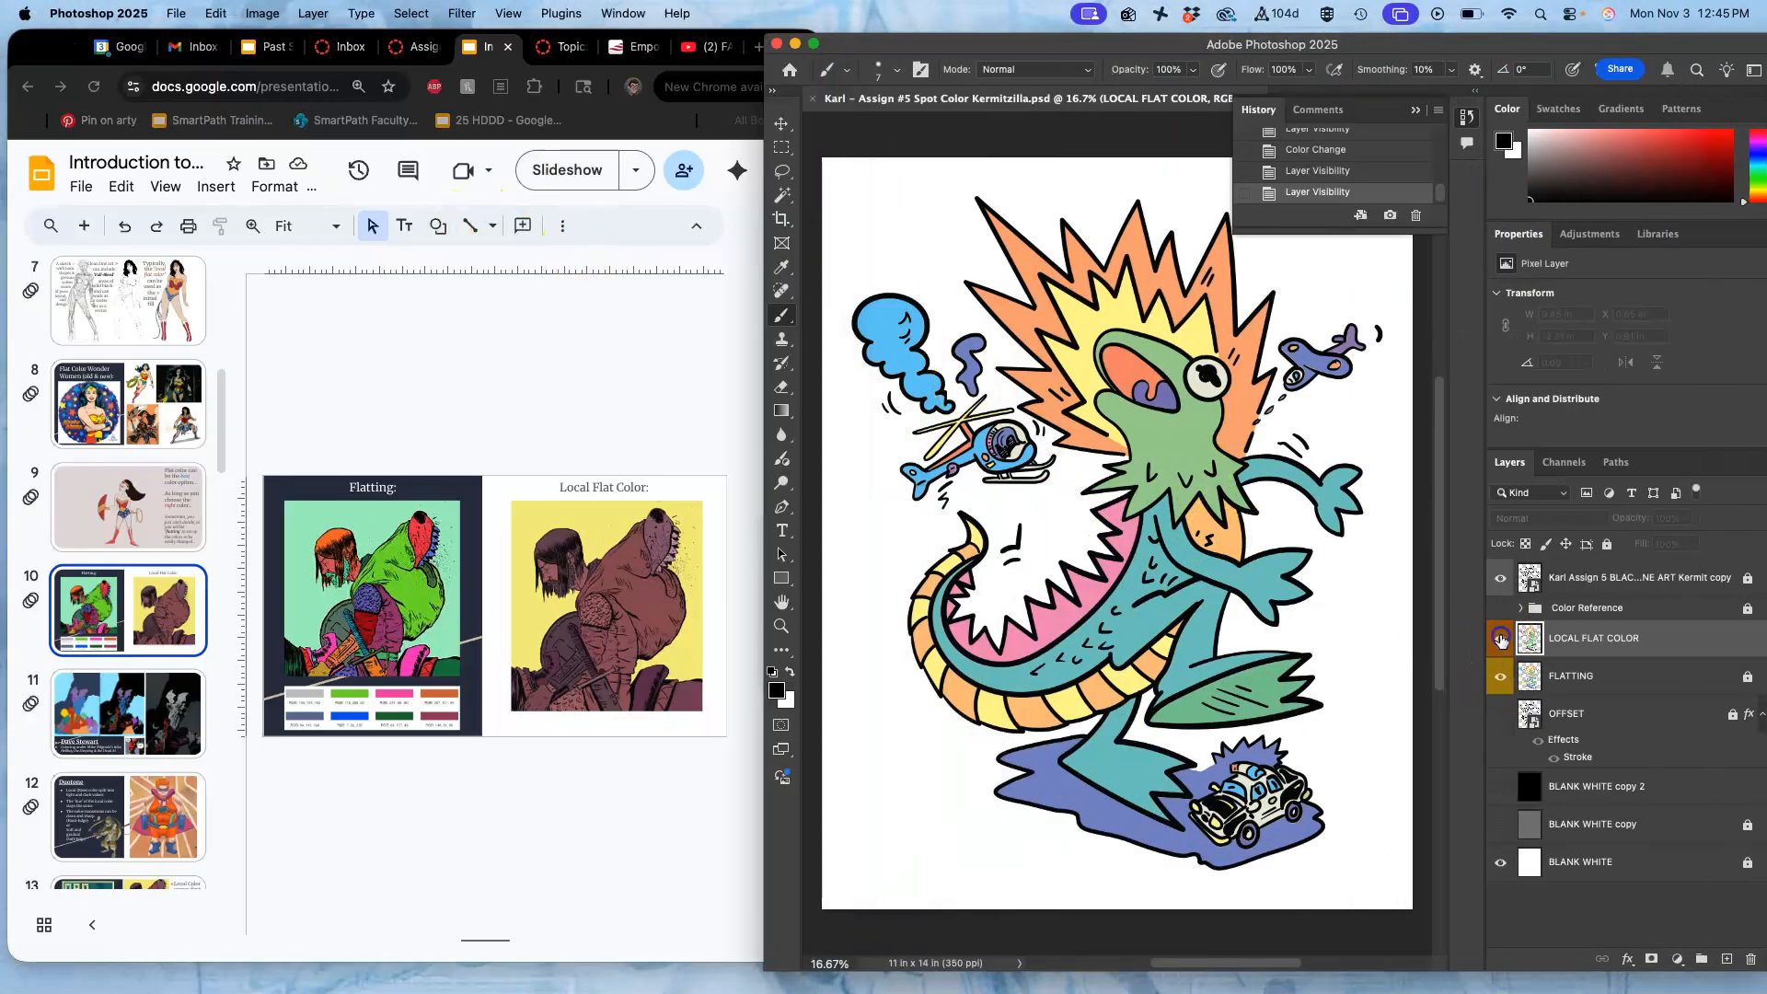
pyautogui.click(1502, 639)
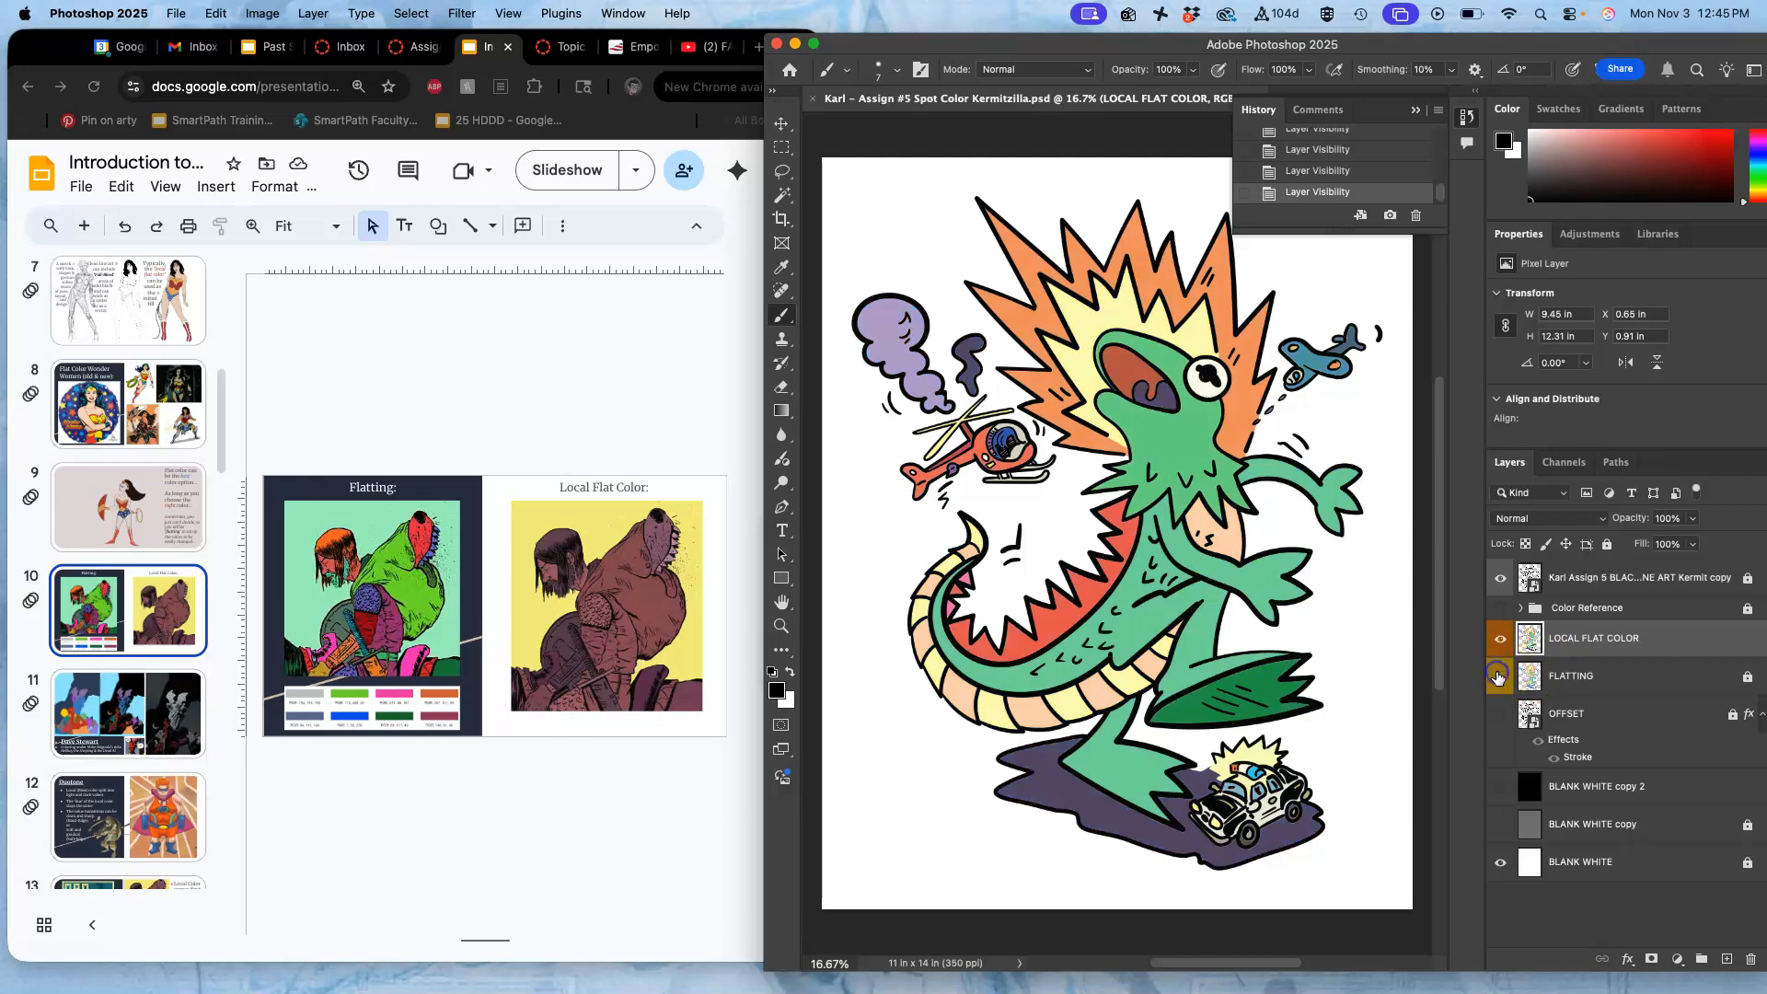
pyautogui.click(1499, 678)
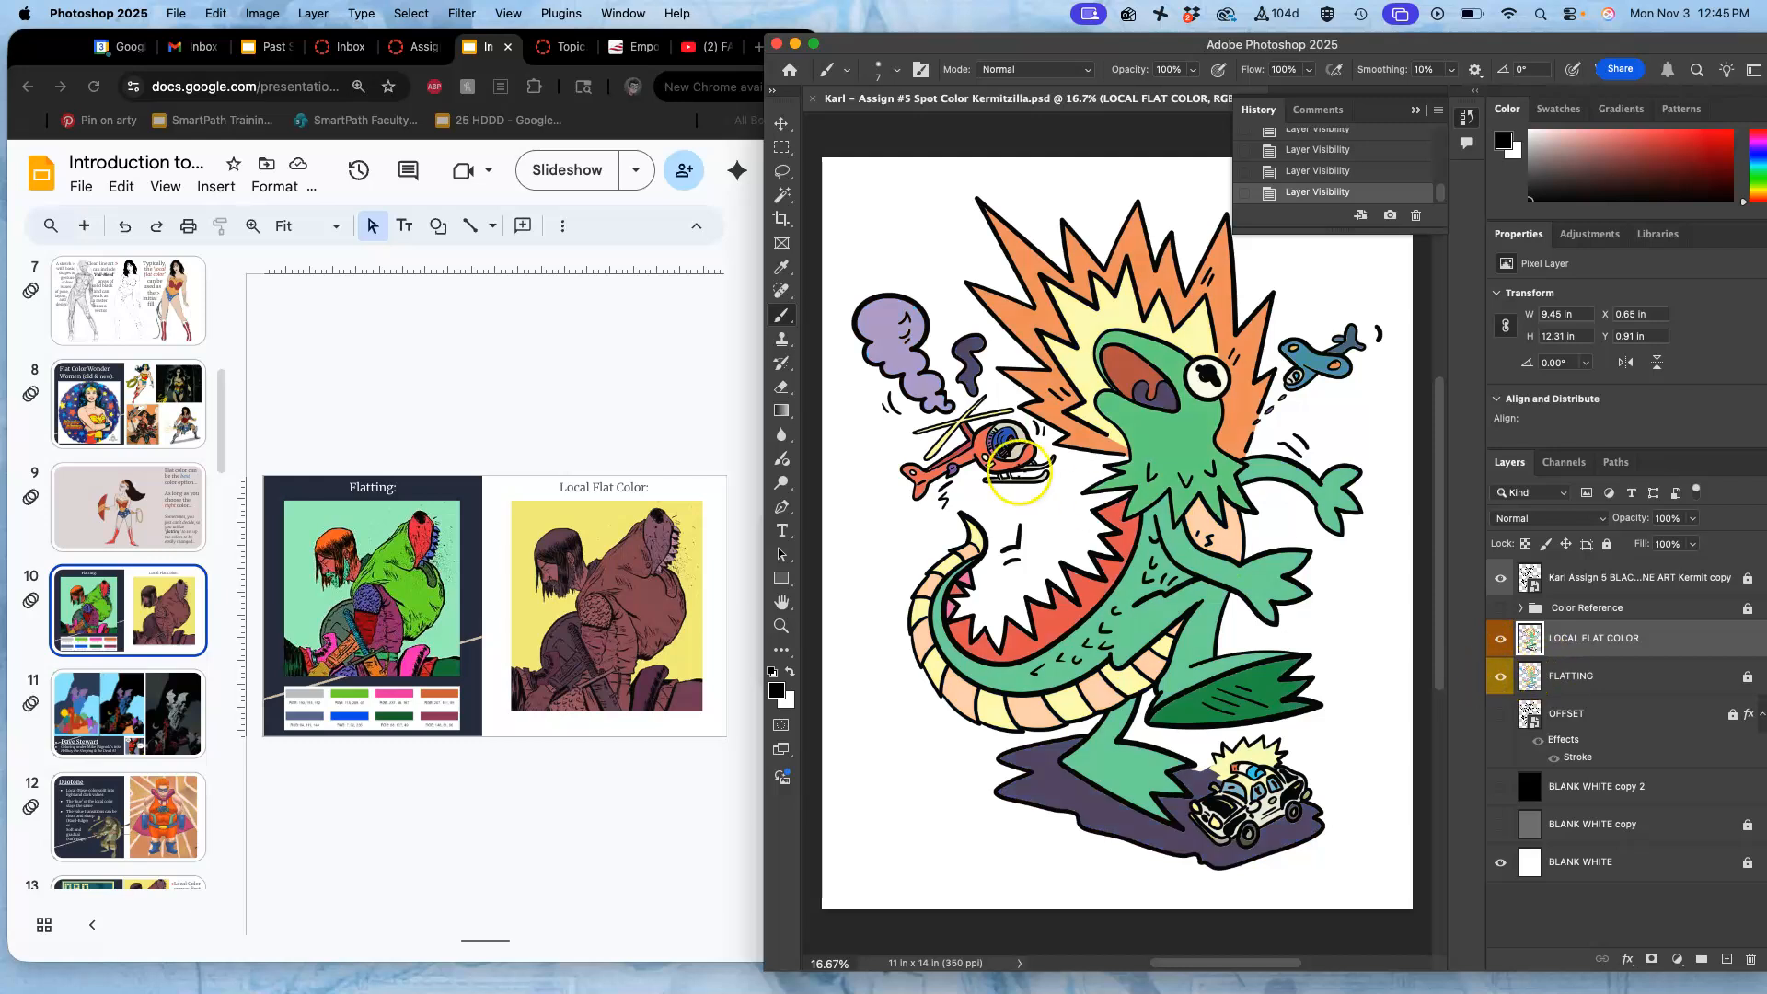
# In Chrome, review the Assignment #5 discussion, examining the instructor's Kermitzilla example for each requirement and the Digital Coloring Primer's flat local color stage
pyautogui.click(426, 56)
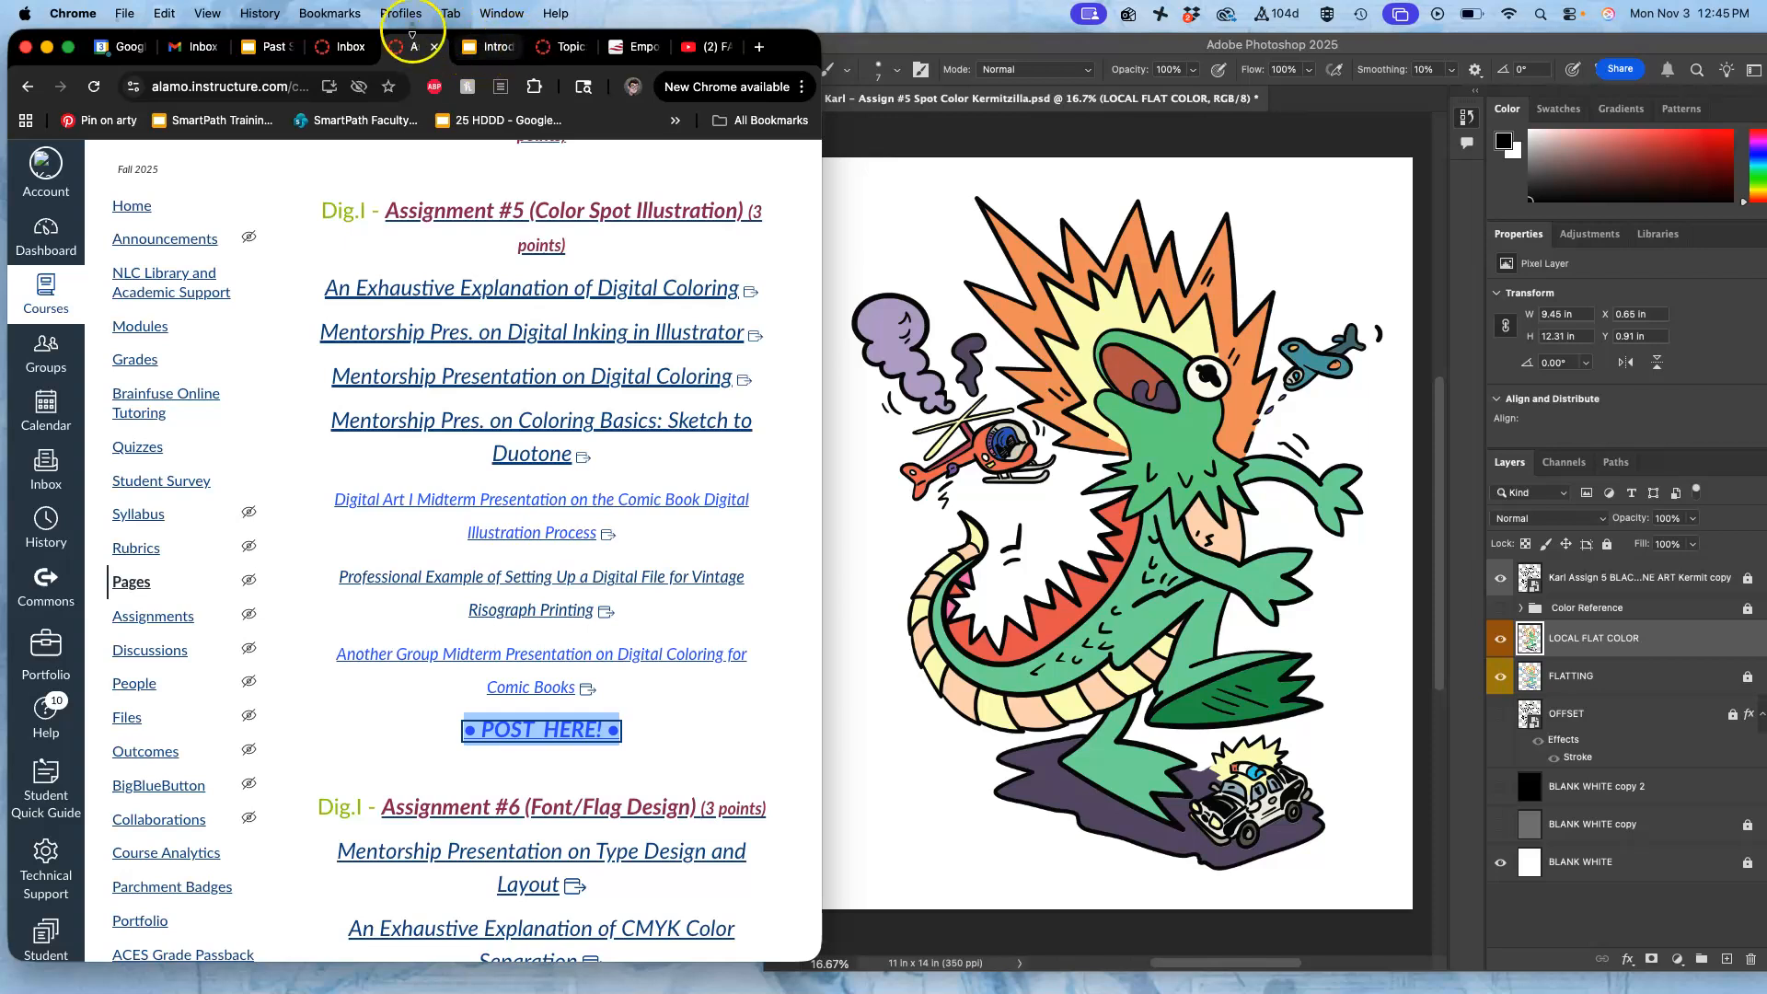
pyautogui.click(557, 48)
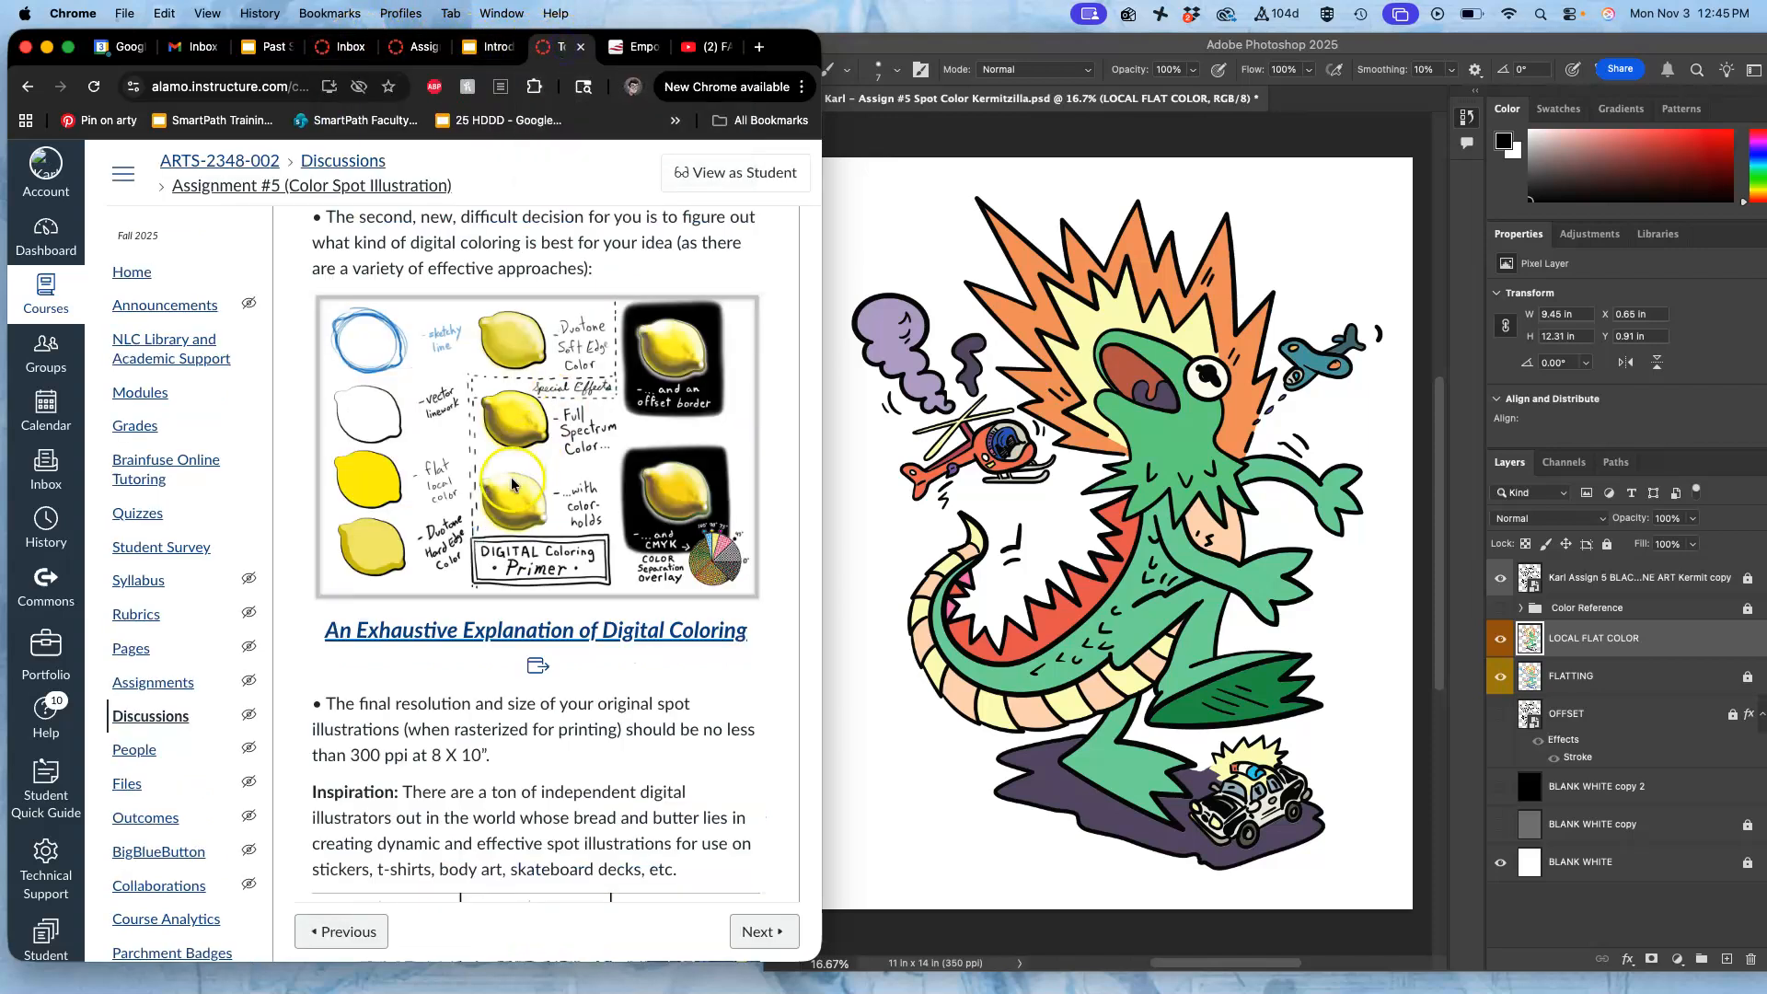
pyautogui.scroll(-15, 405, 497)
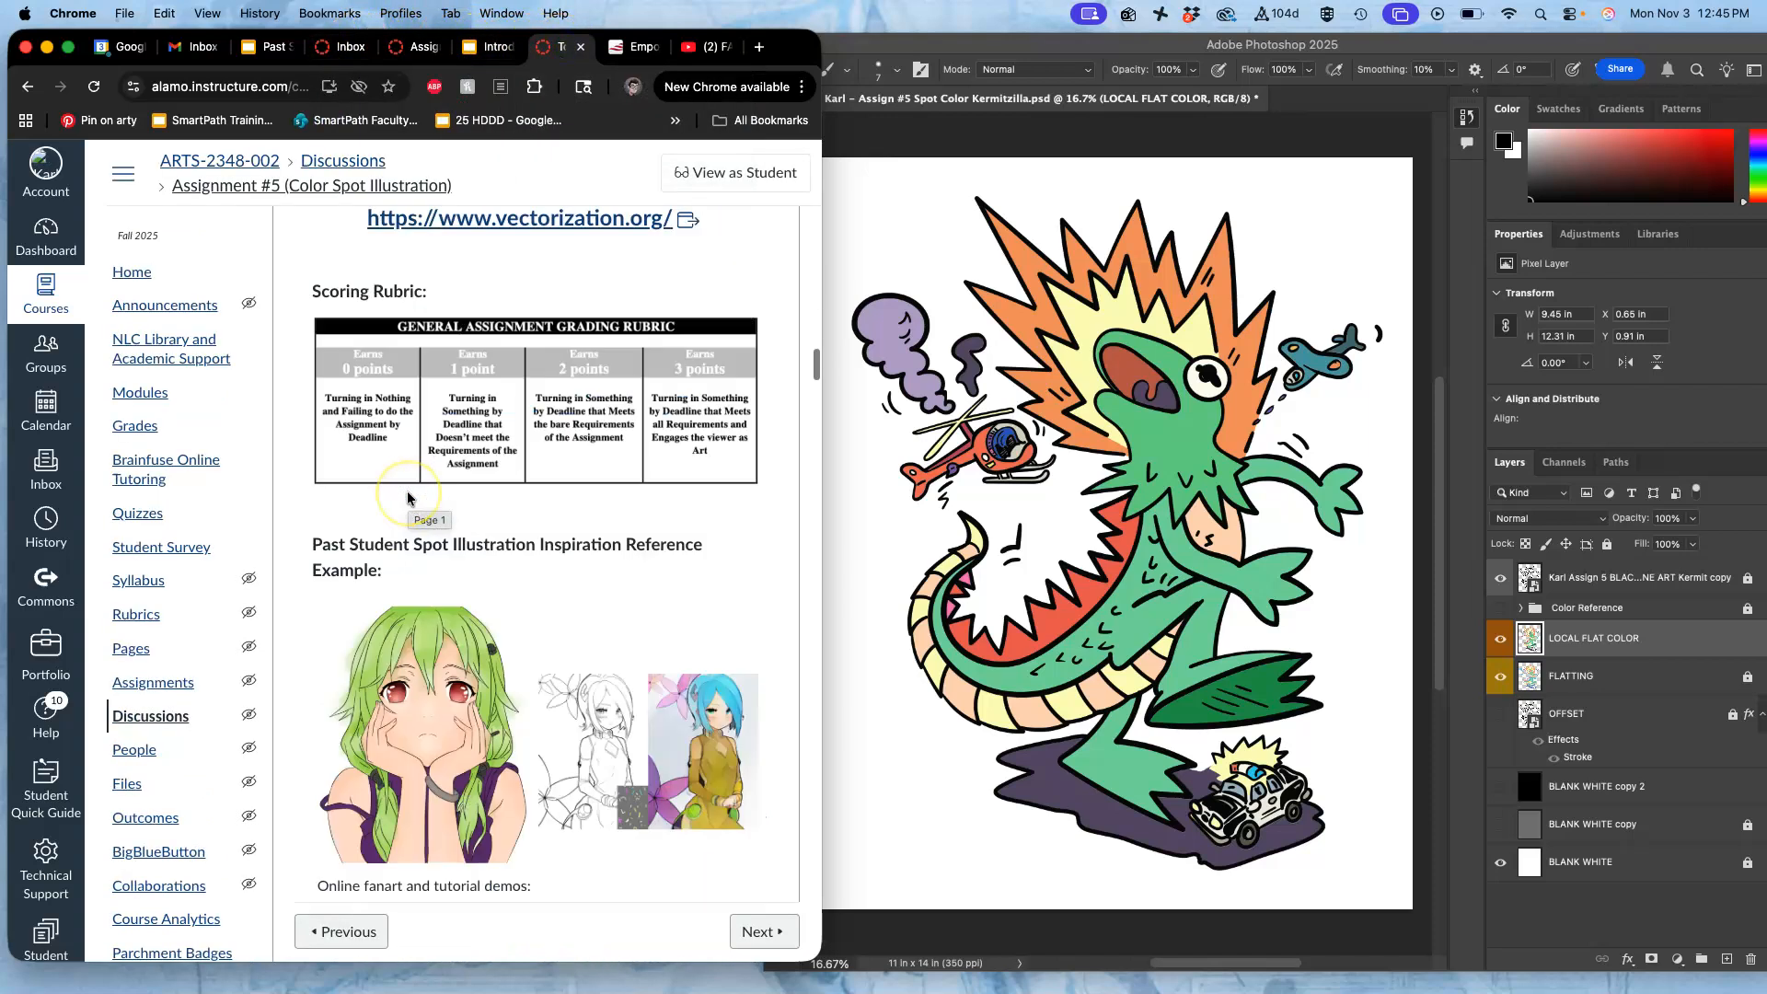
pyautogui.scroll(-15, 408, 498)
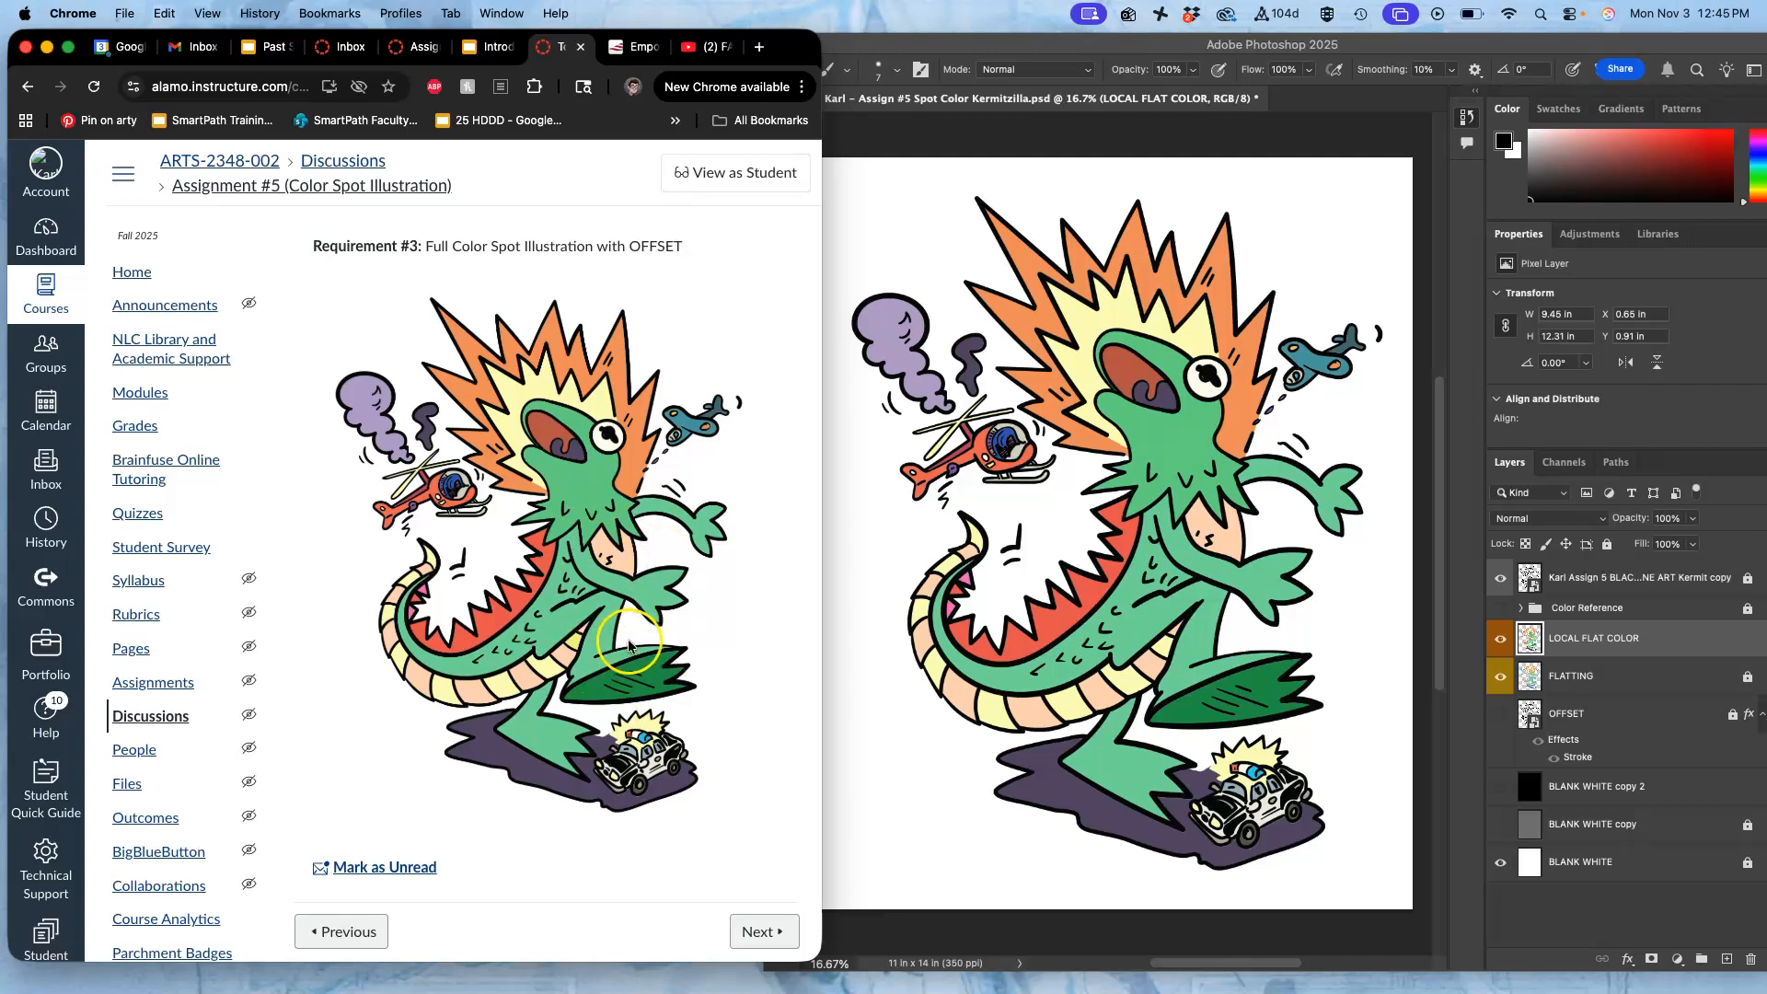
pyautogui.scroll(10, 608, 515)
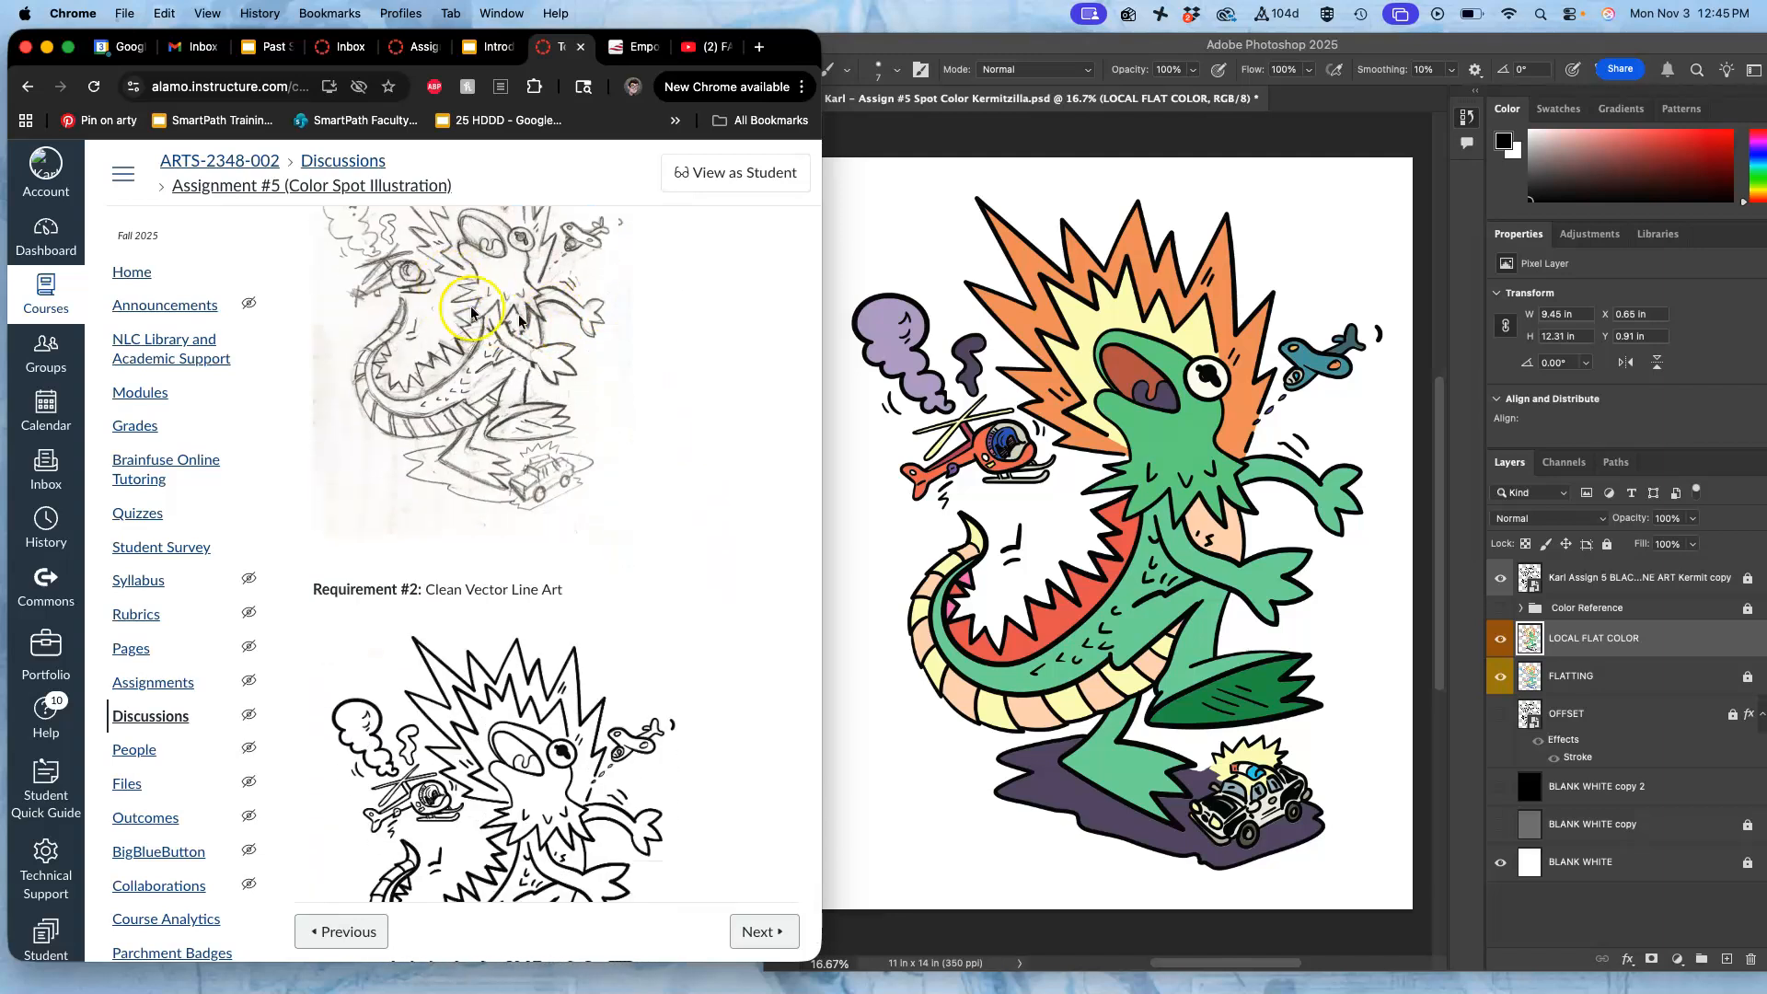
pyautogui.scroll(-10, 478, 706)
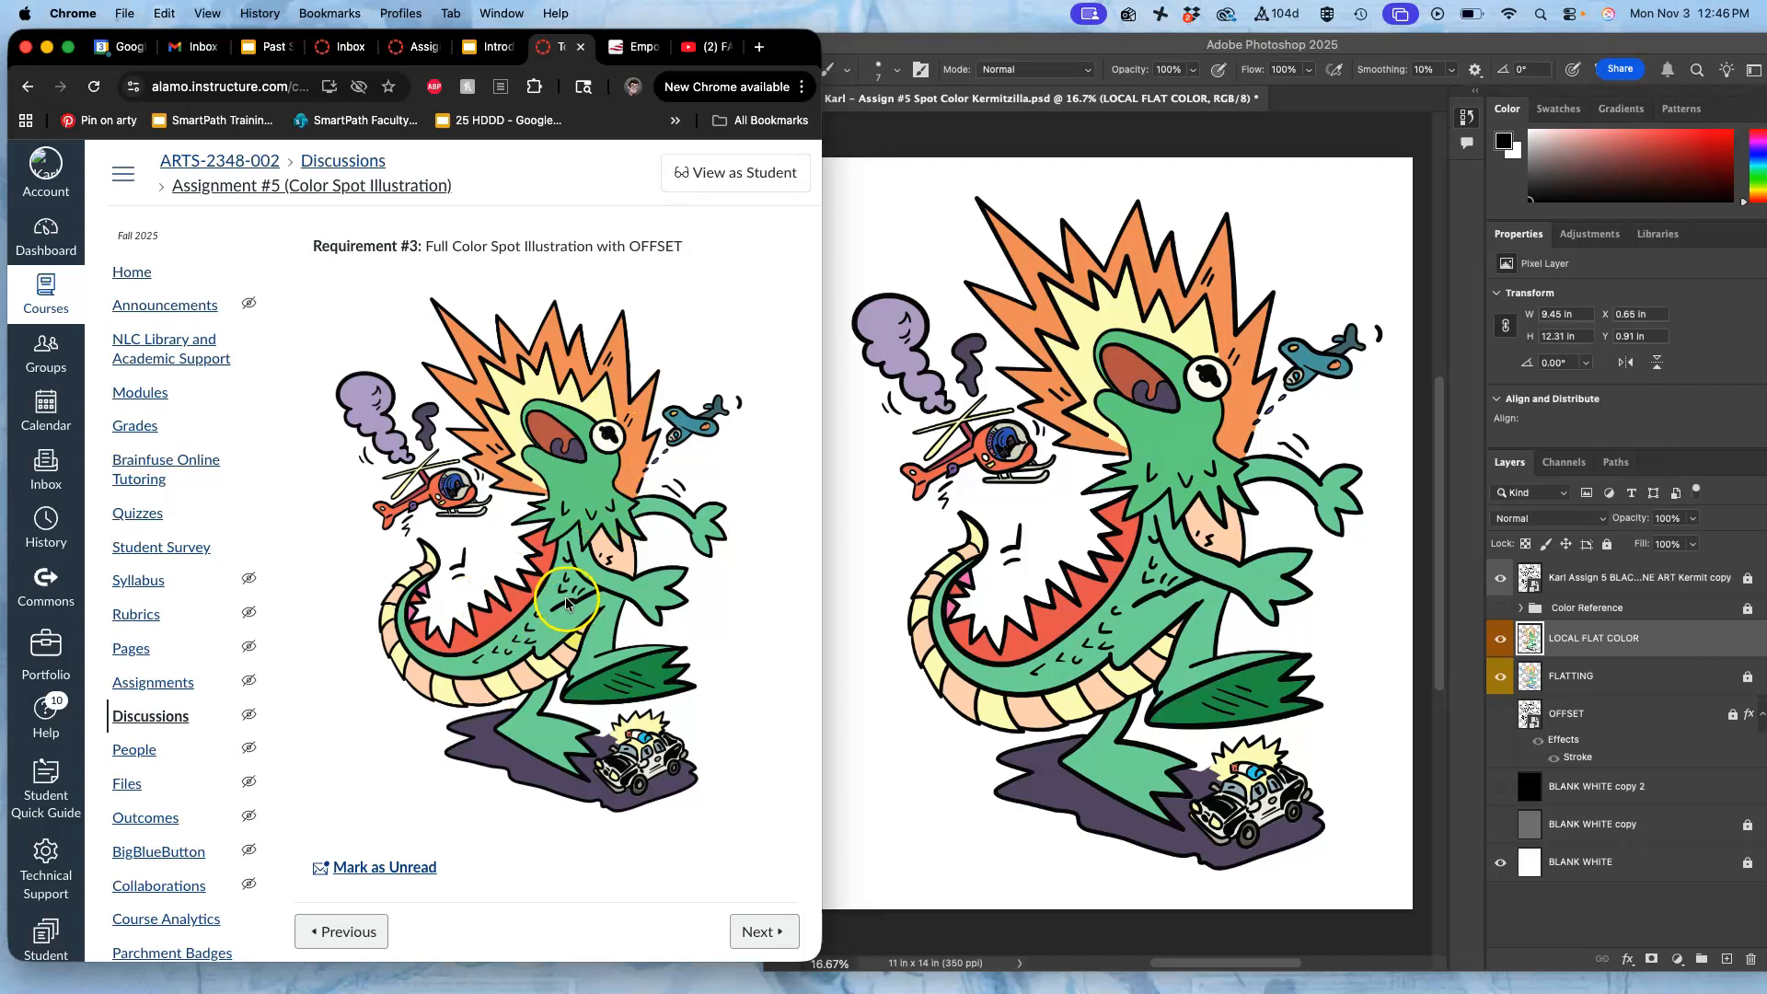
pyautogui.scroll(-20, 534, 359)
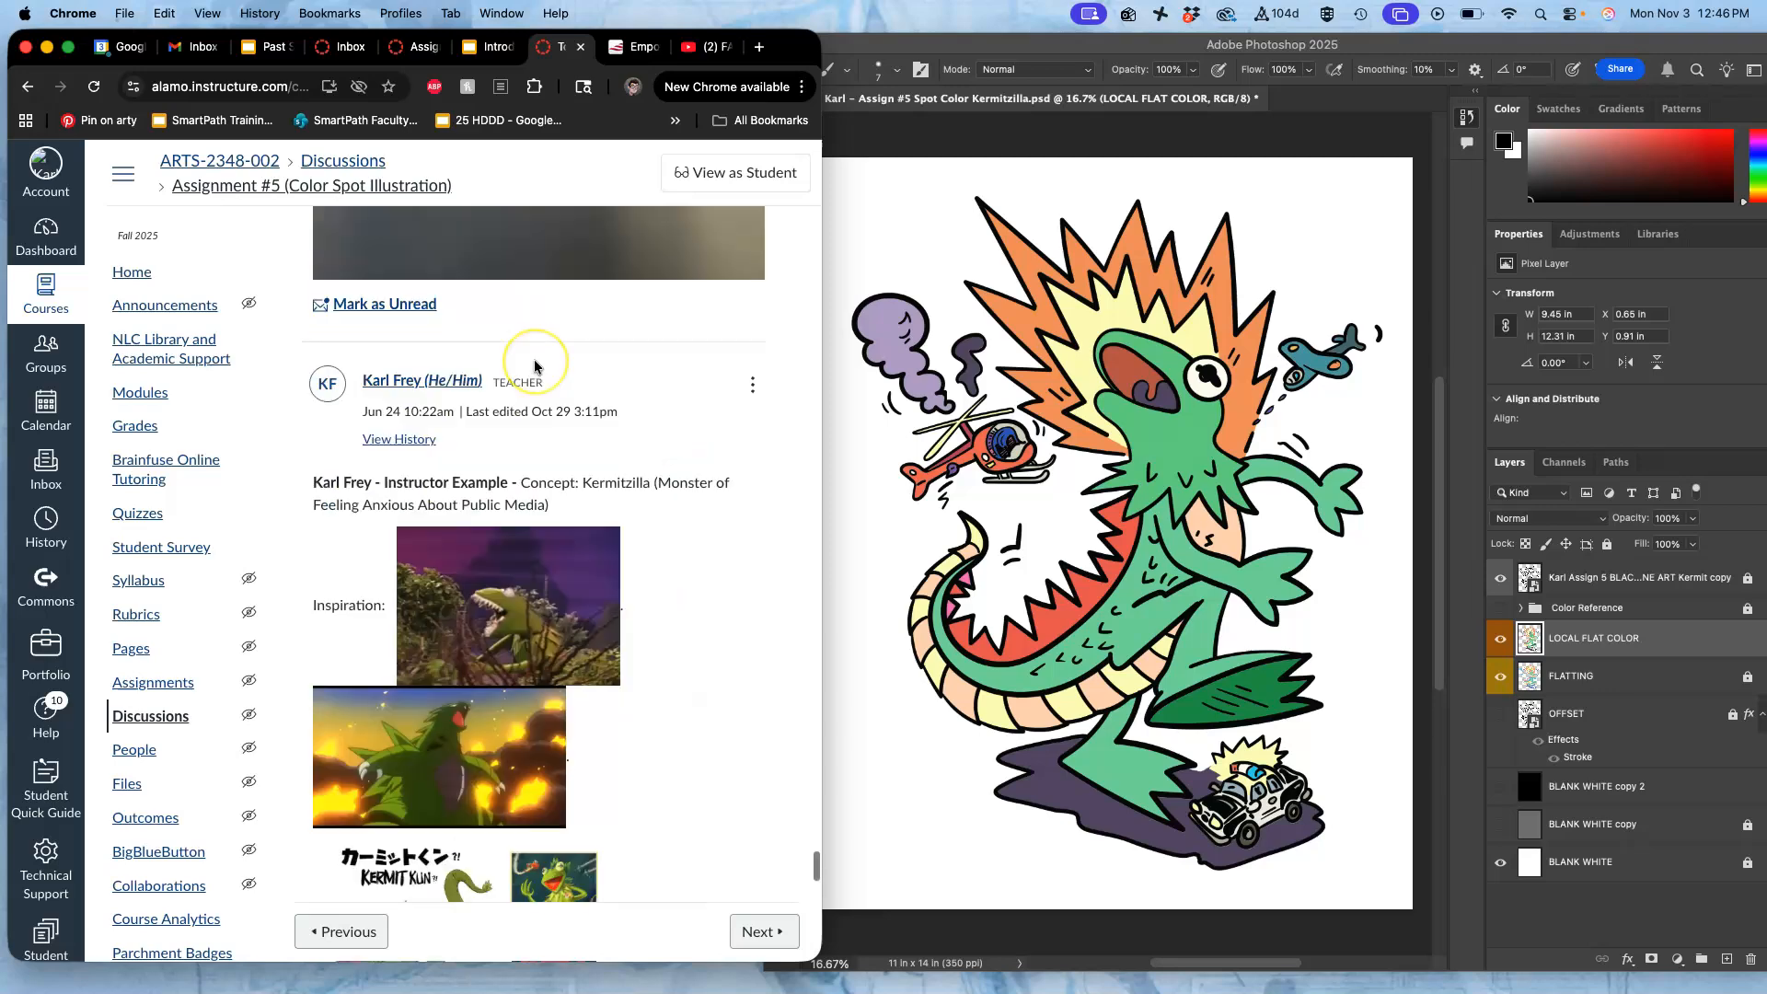
pyautogui.scroll(-15, 534, 364)
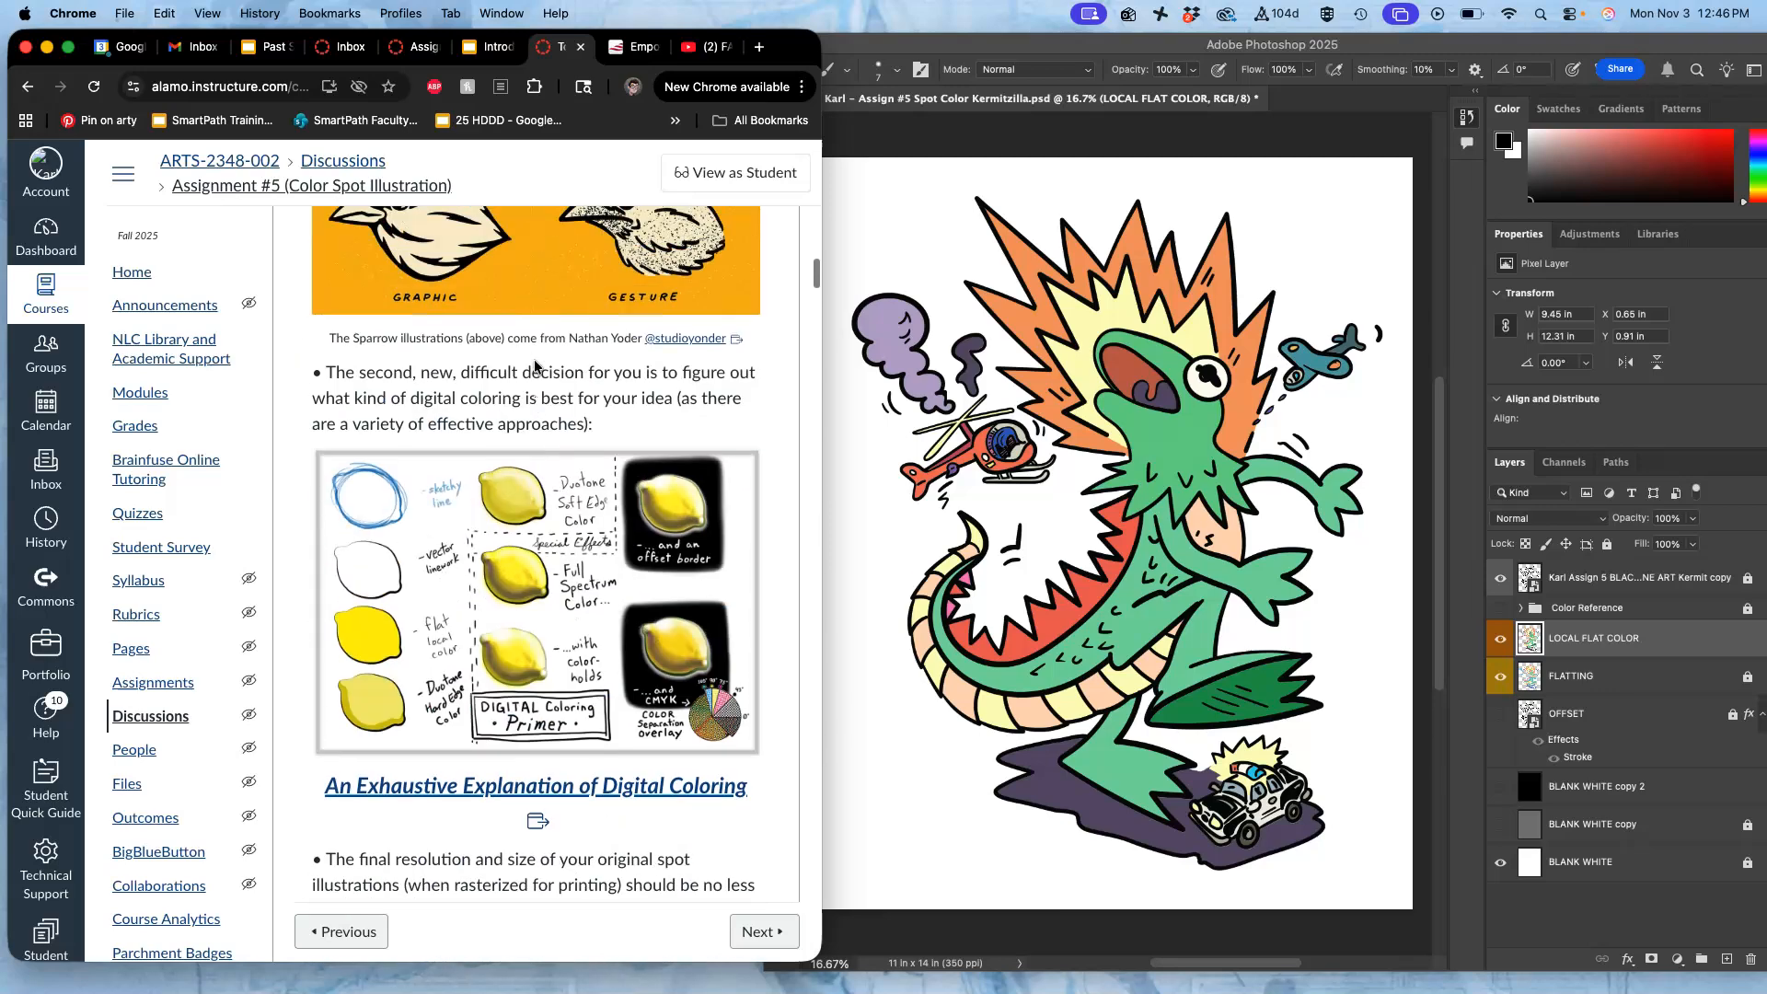
pyautogui.scroll(-3, 534, 363)
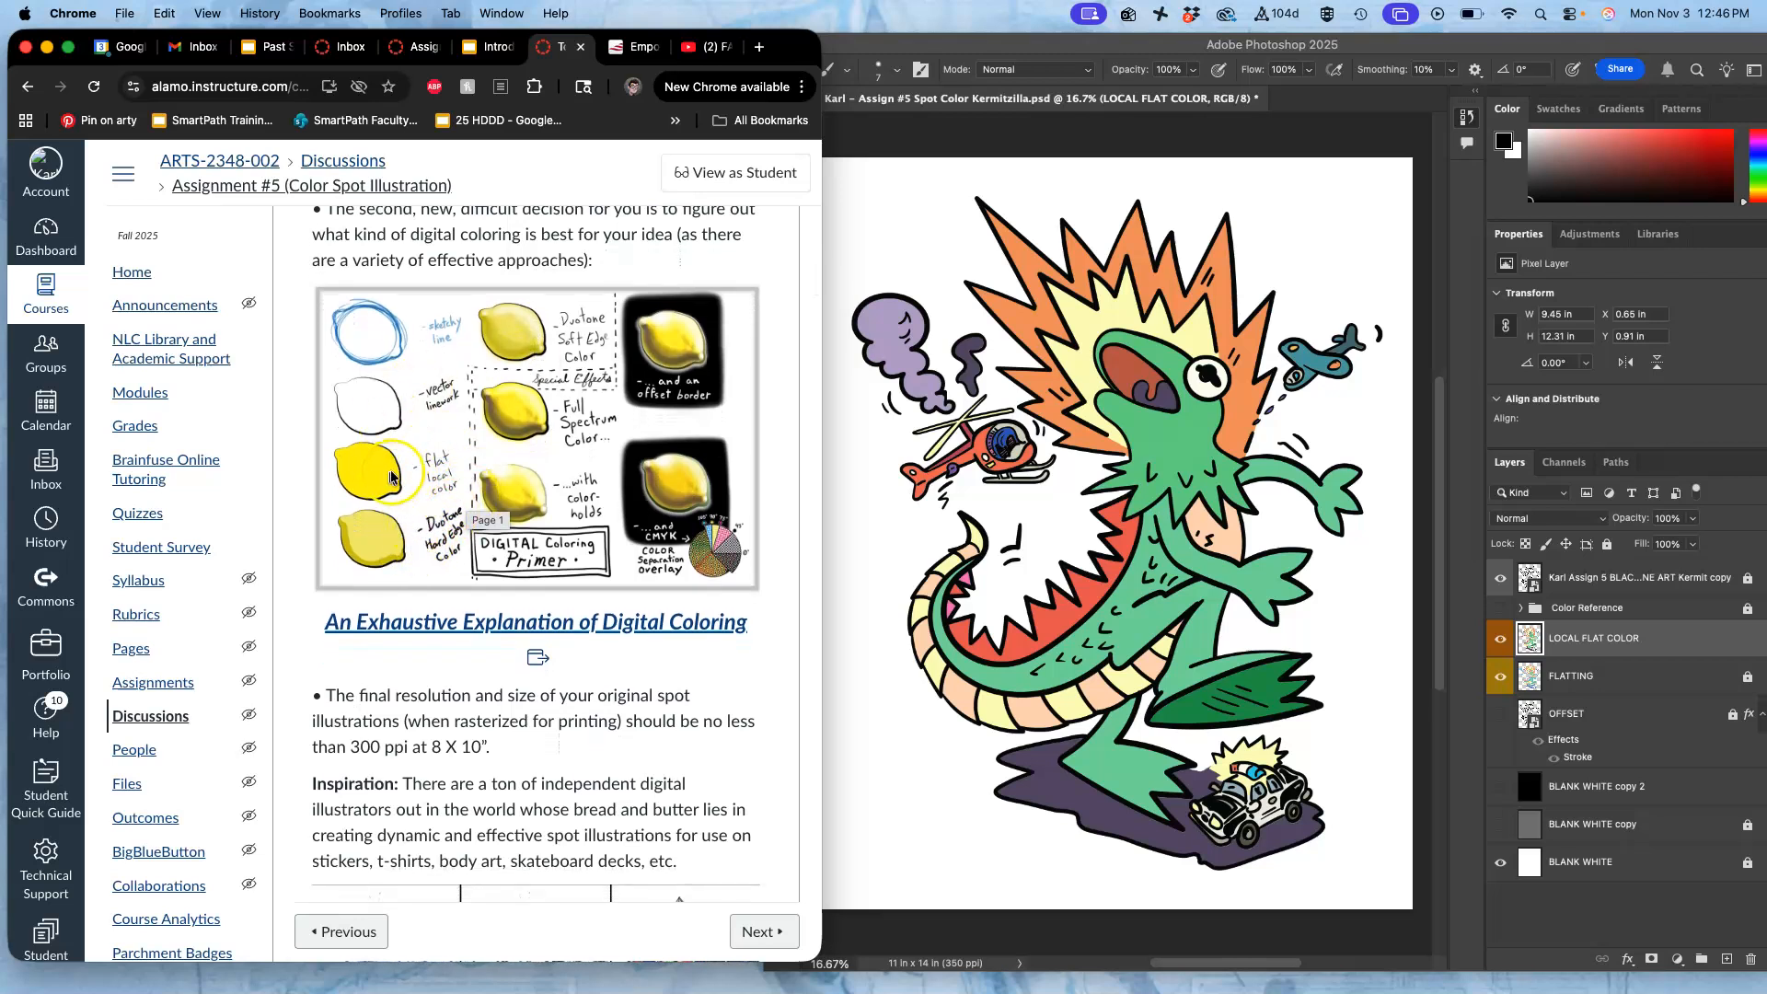
# Return to Photoshop and toggle LOCAL FLAT COLOR off and on to compare it with the flatting colors
pyautogui.click(880, 518)
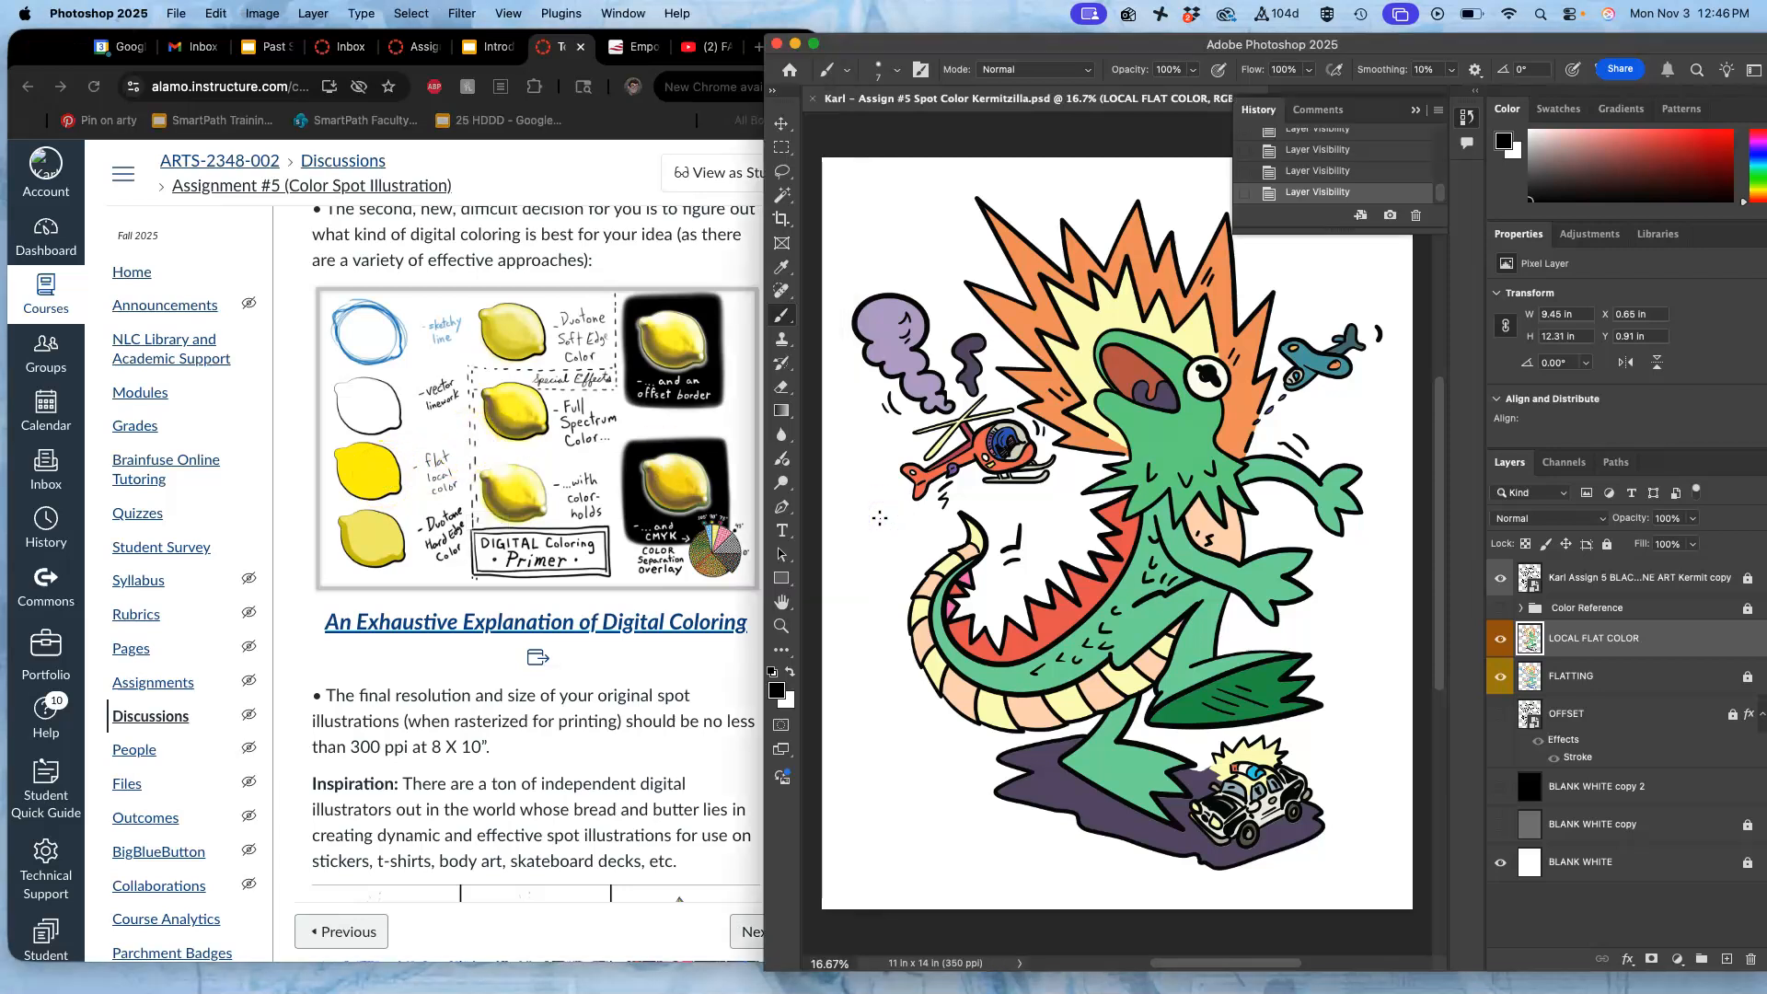
pyautogui.click(1501, 639)
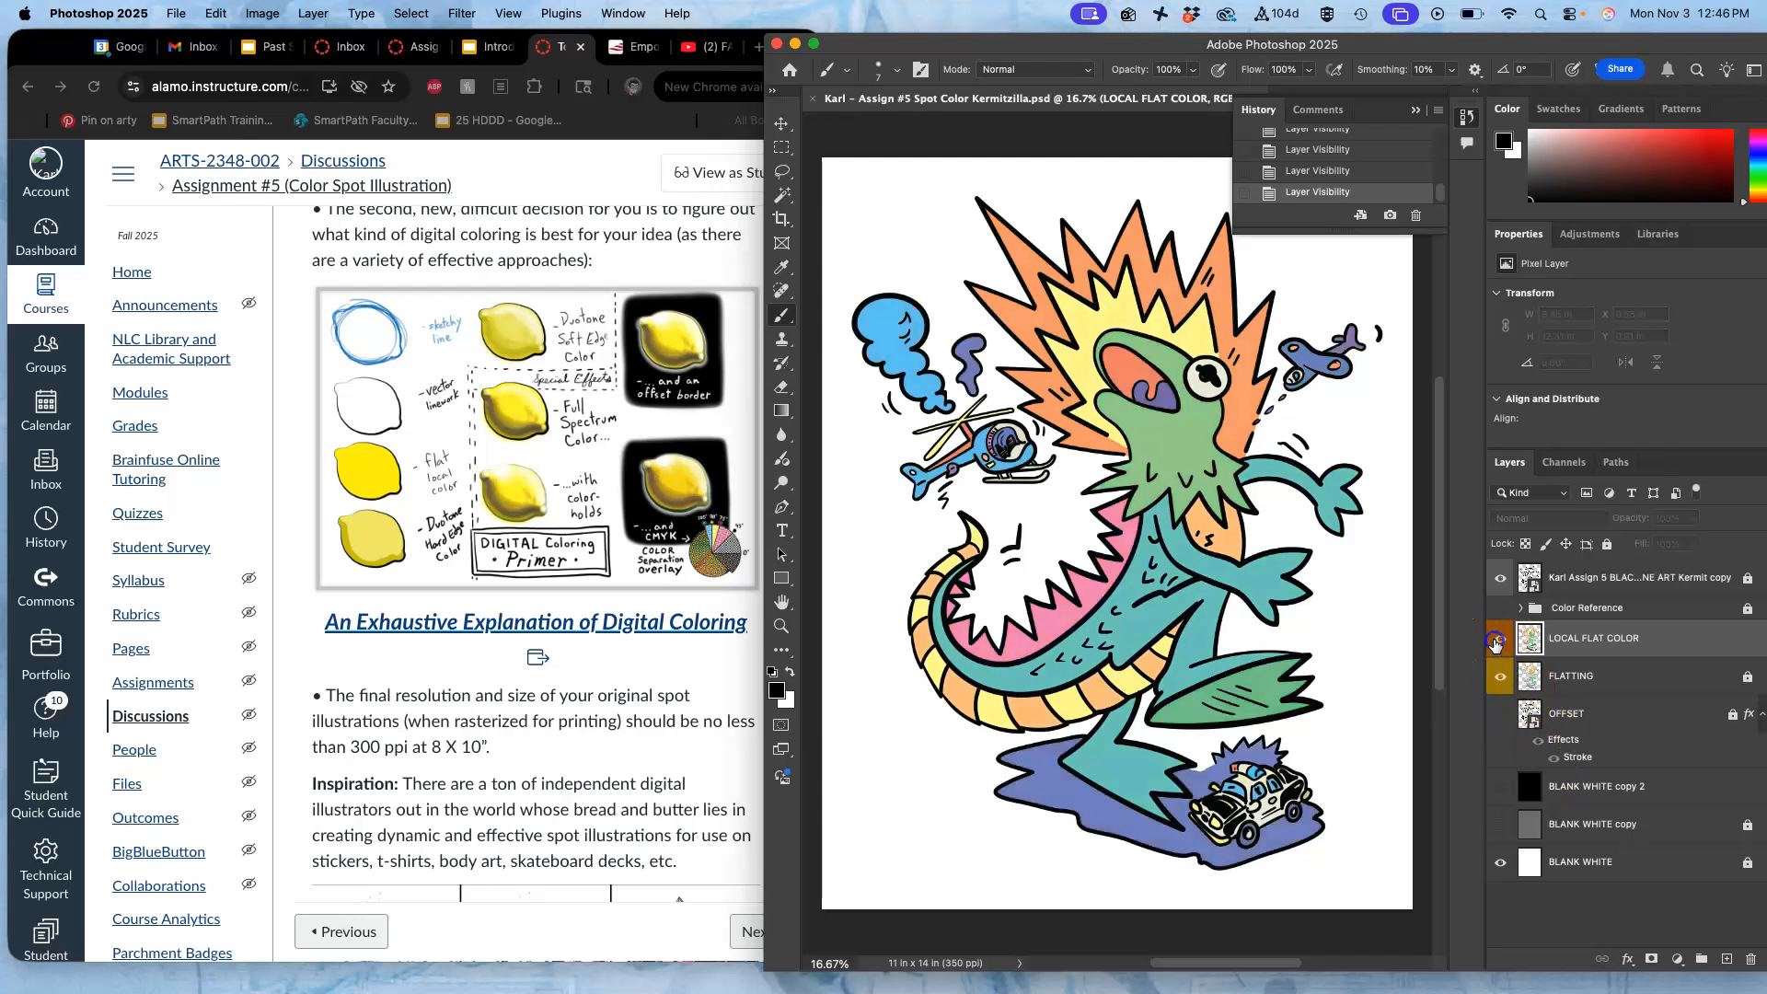
pyautogui.click(1501, 639)
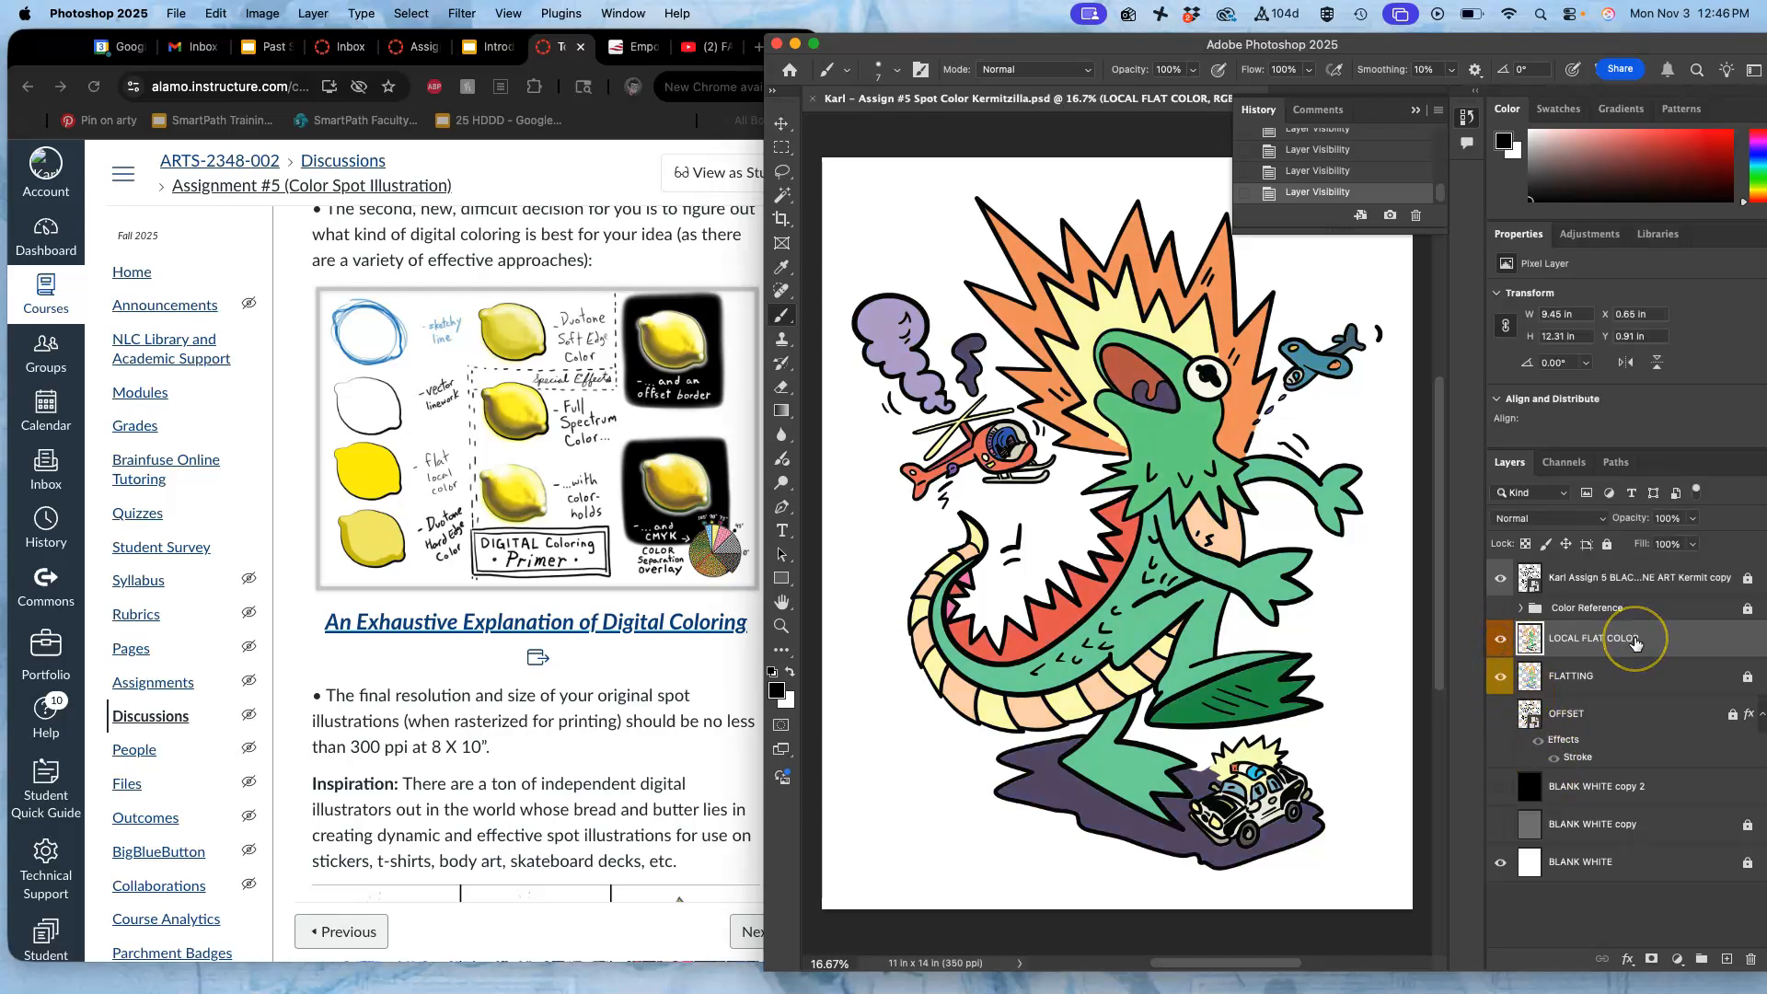
# Duplicate the LOCAL FLAT COLOR layer and show the gray BLANK WHITE copy background, leaving the OFFSET layer hidden
pyautogui.click(1652, 646)
pyautogui.hotkey('ctrl', 'j')
pyautogui.click(1501, 863)
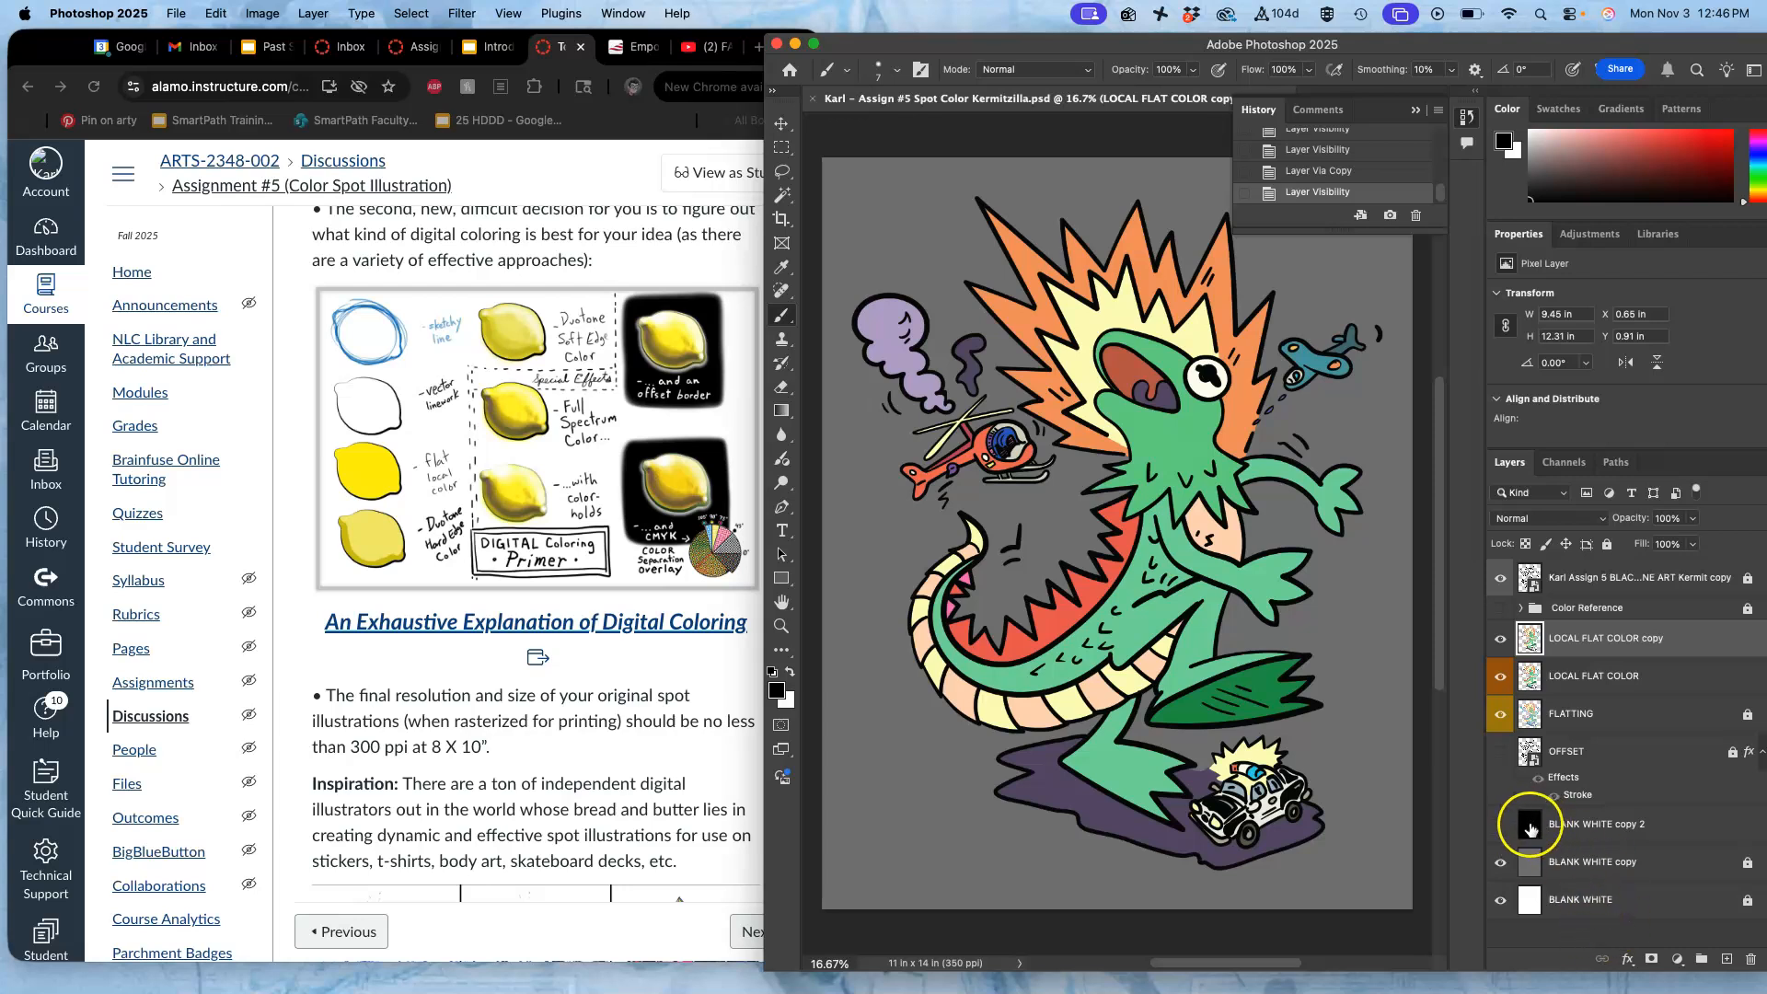
pyautogui.click(1502, 756)
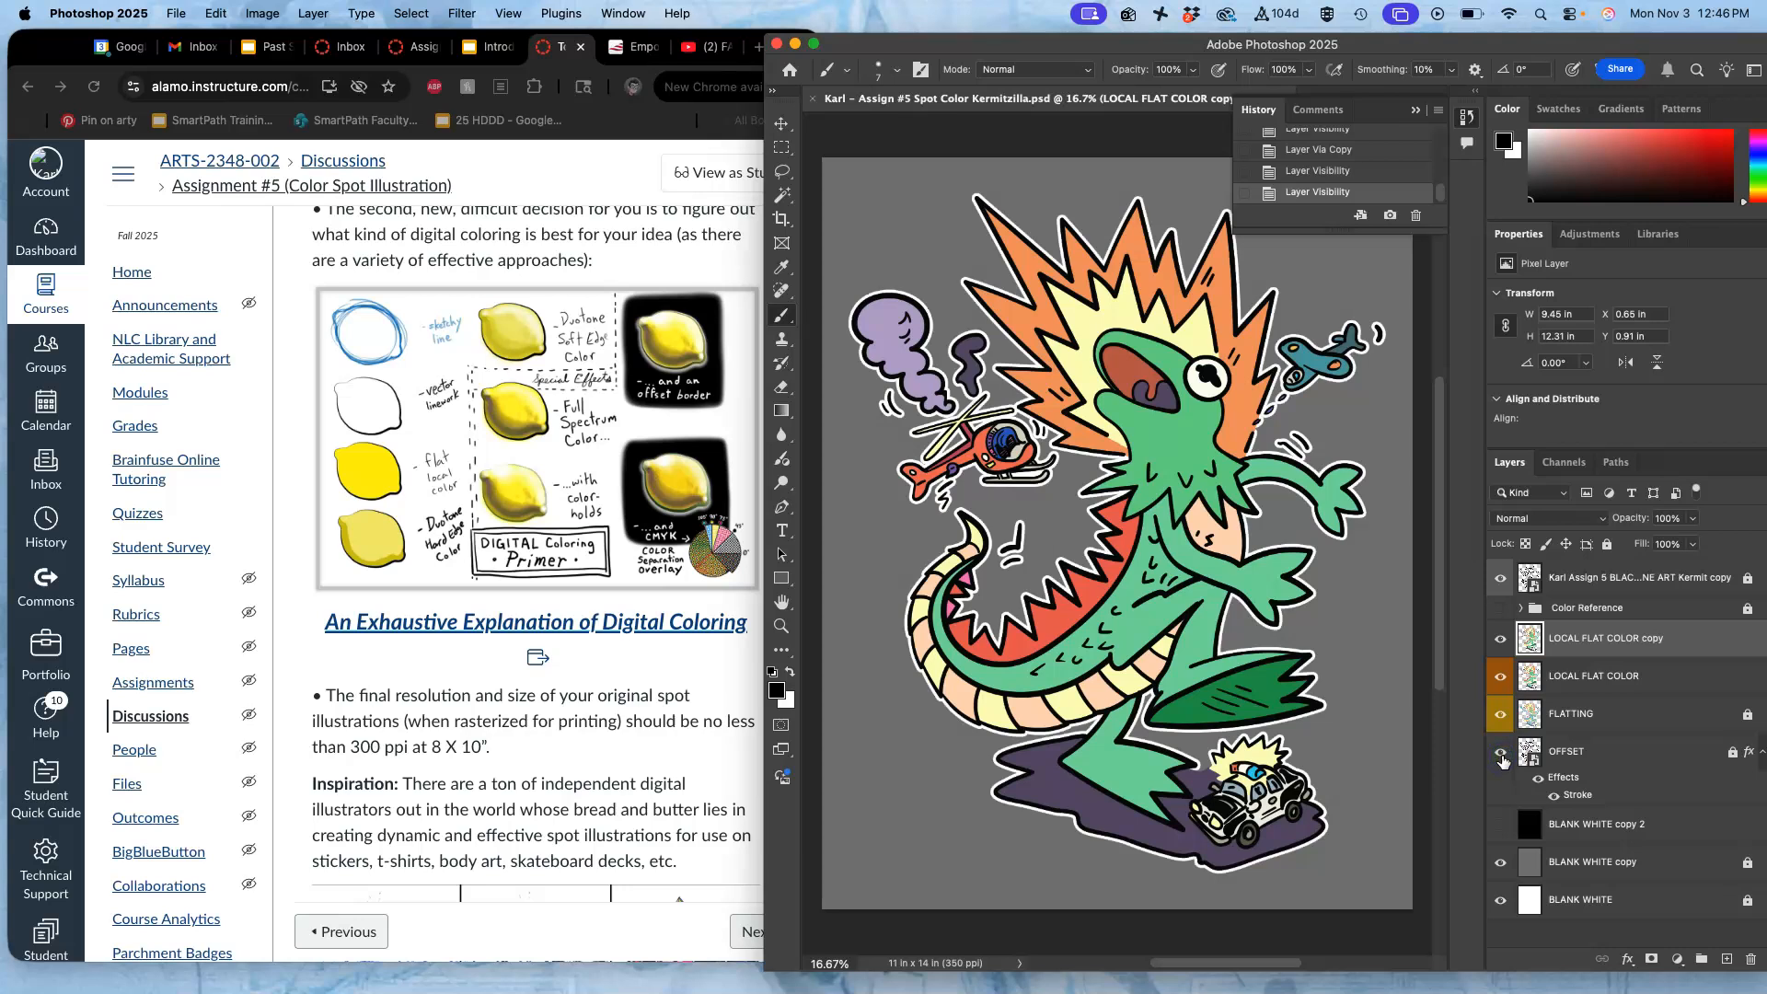
pyautogui.click(1502, 758)
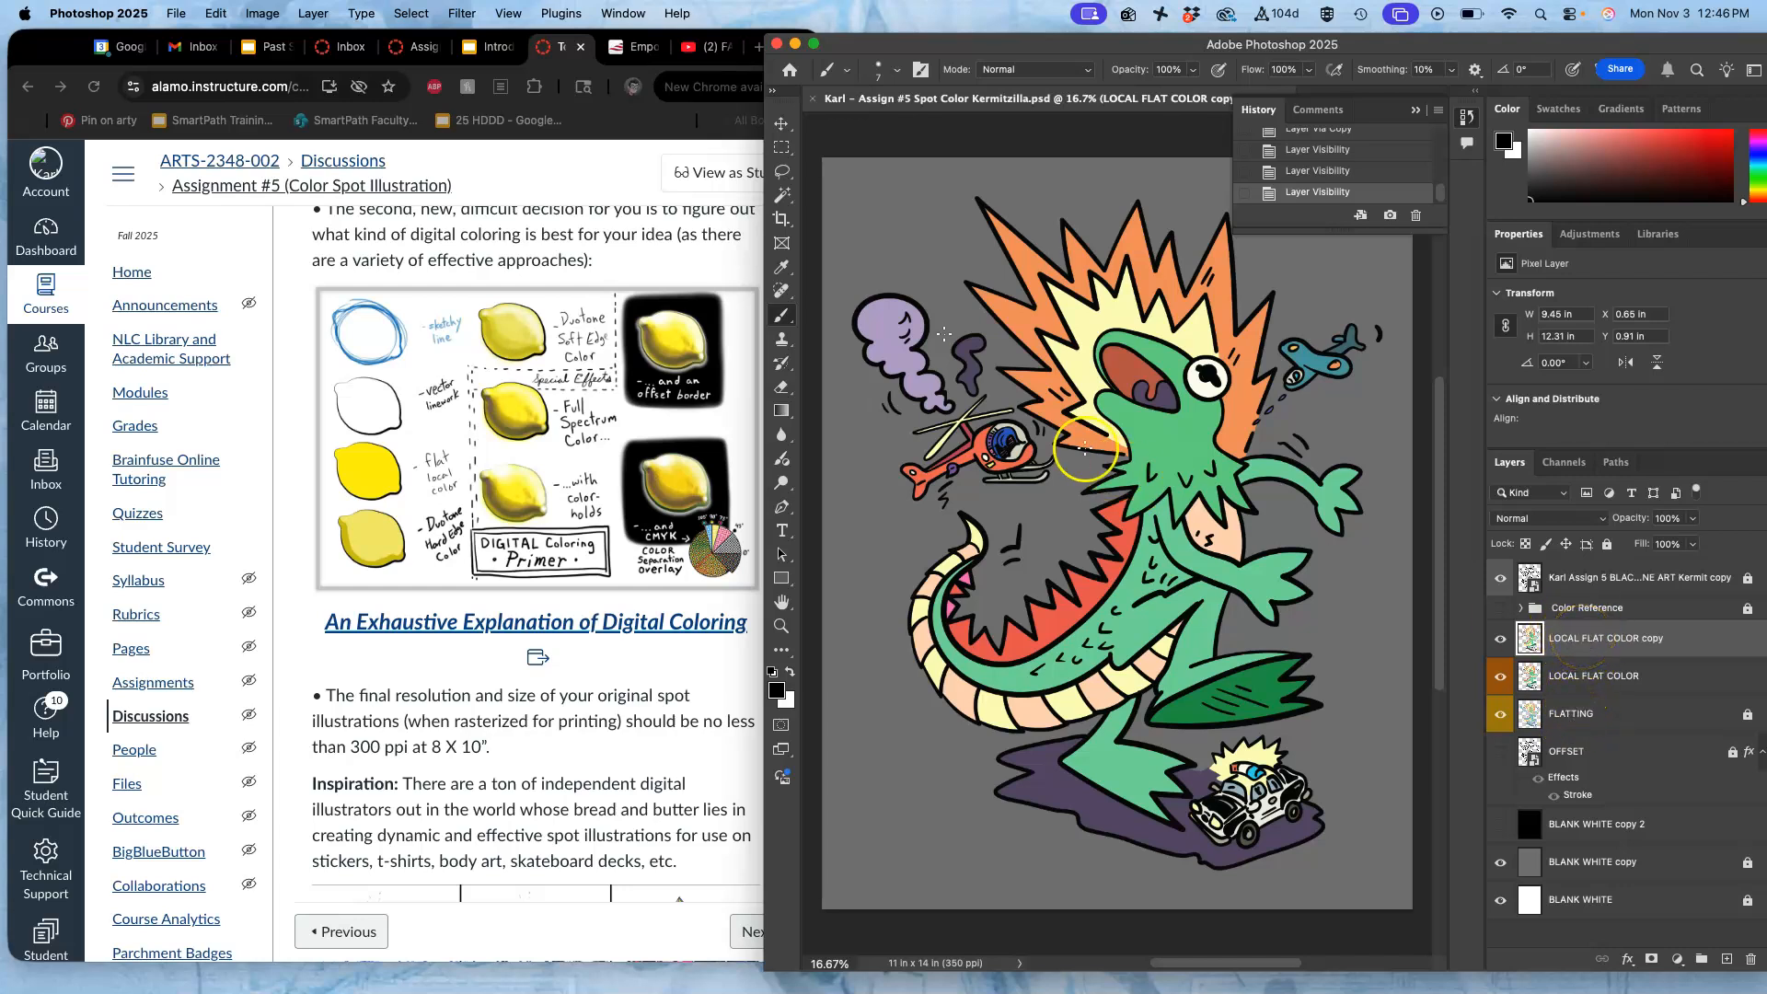
# Apply a Levels adjustment to LOCAL FLAT COLOR copy with input levels of 24, 1.07 and 240
pyautogui.click(261, 13)
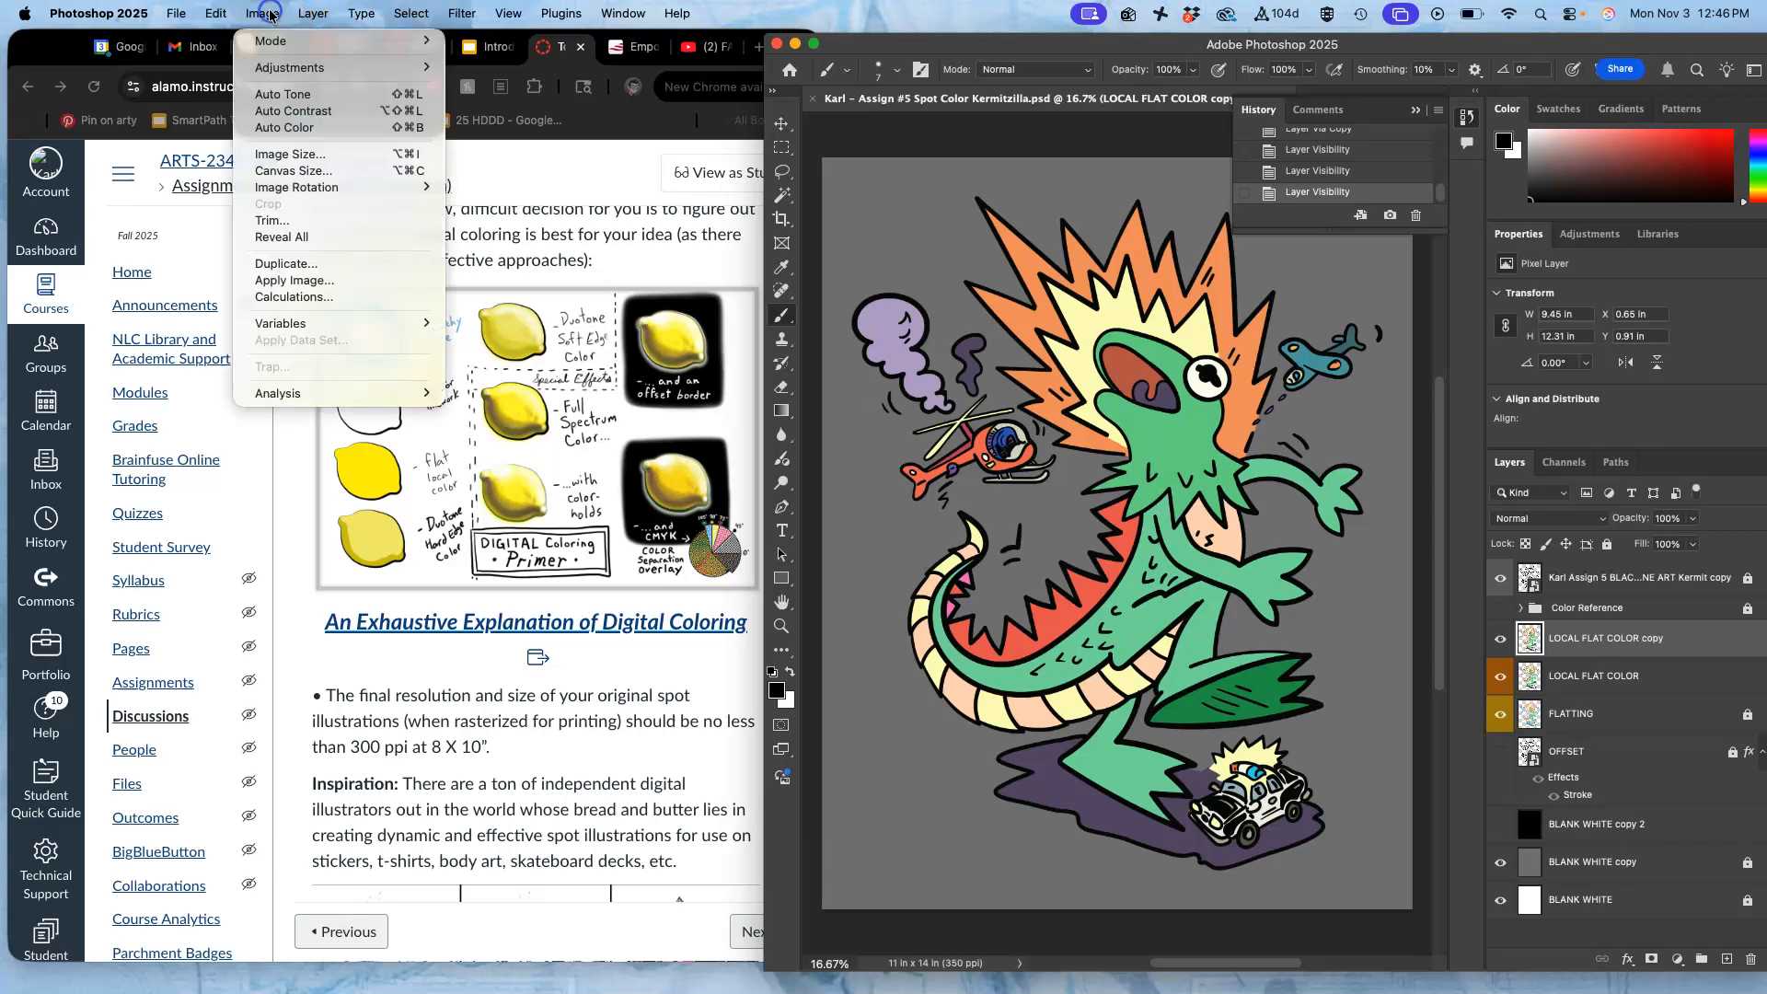
pyautogui.moveTo(274, 69)
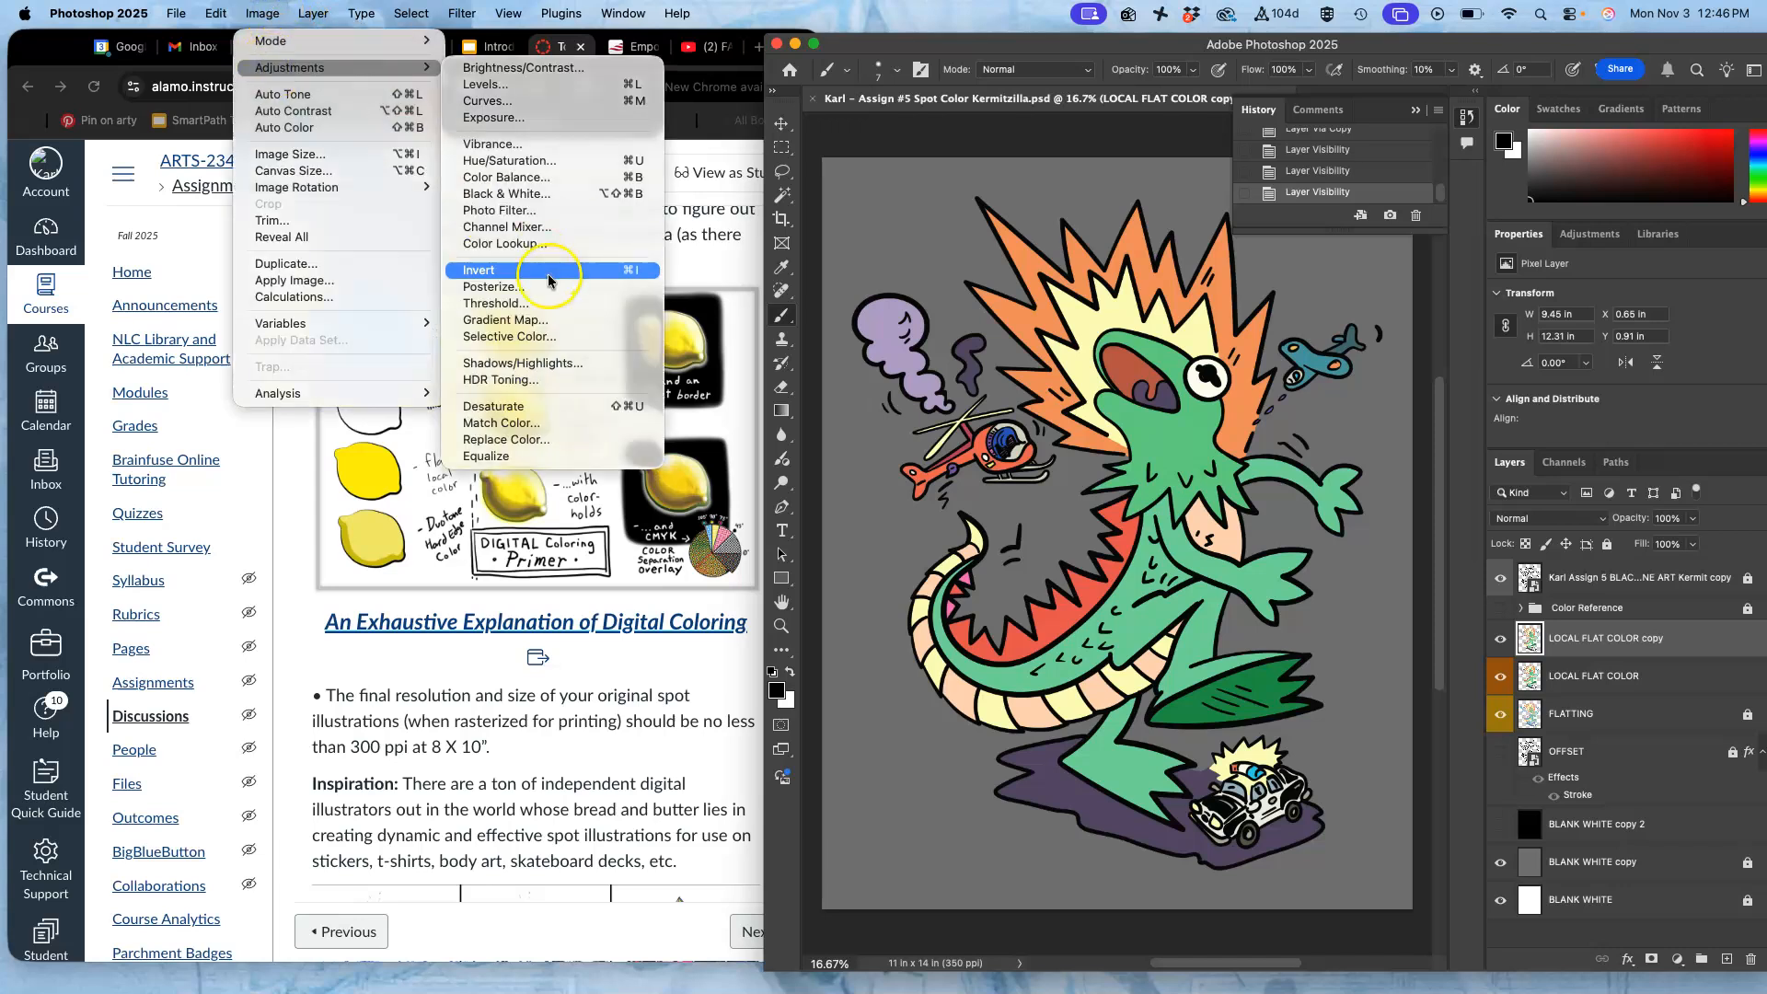
pyautogui.click(482, 92)
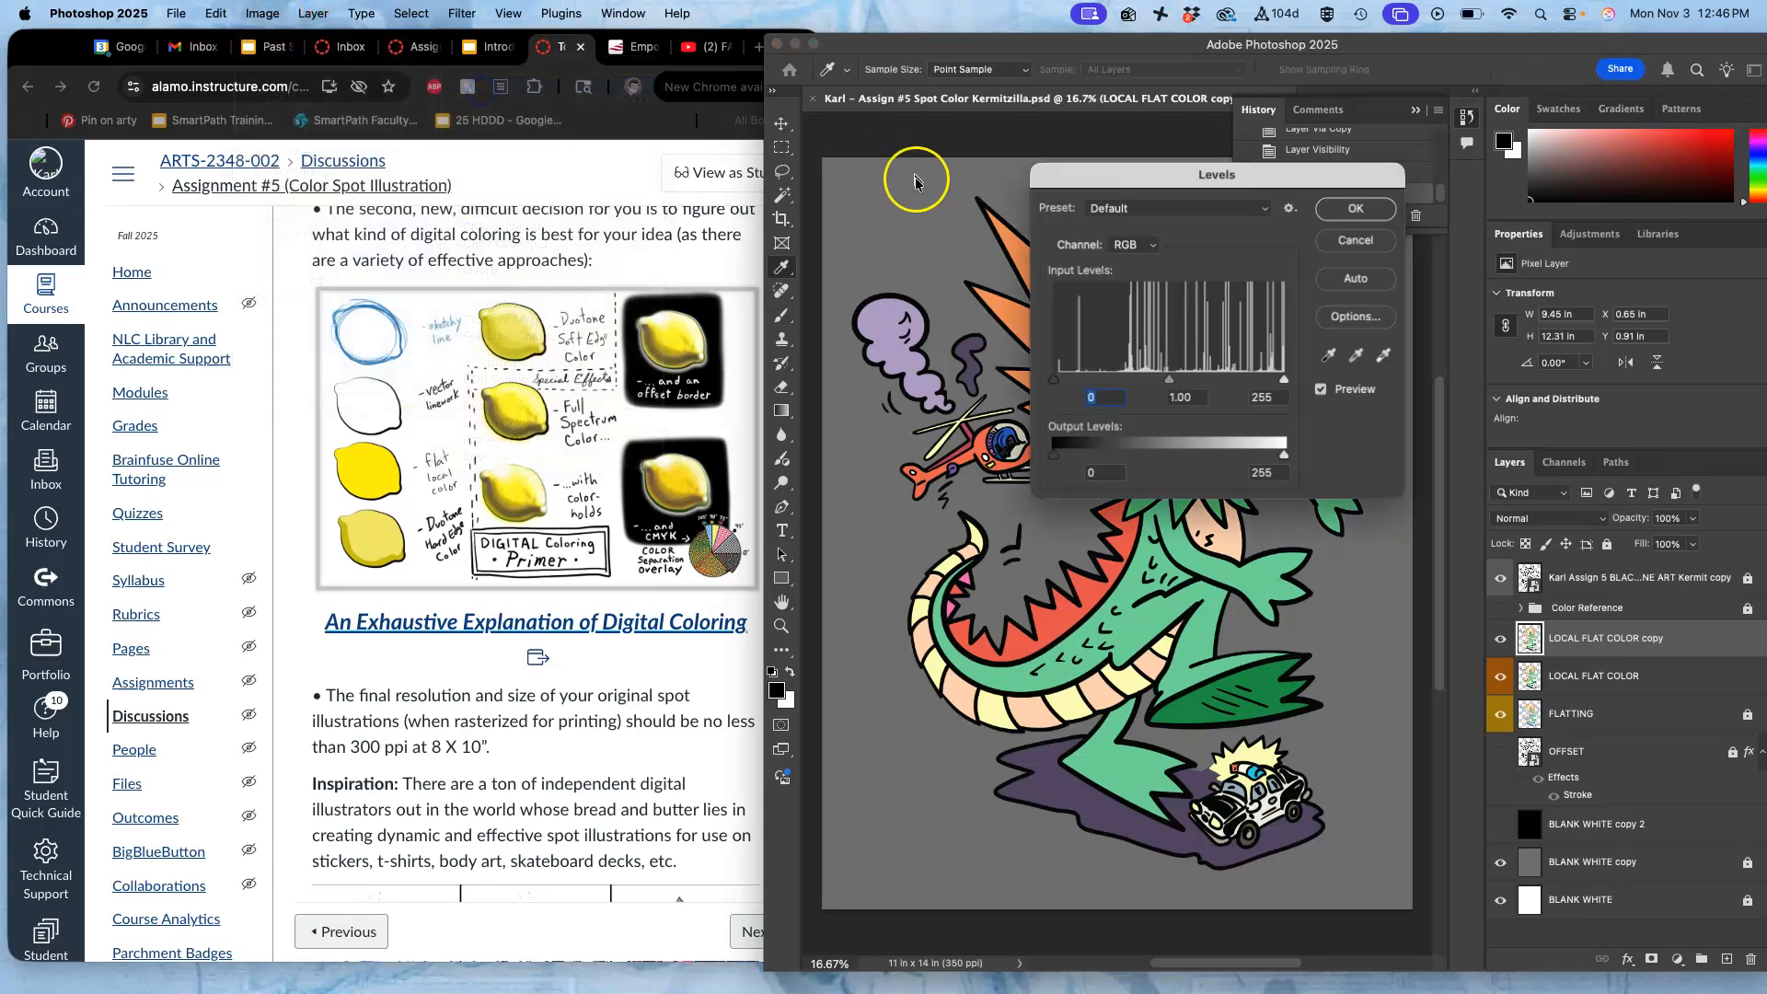
pyautogui.moveTo(1153, 181); pyautogui.dragTo(595, 222)
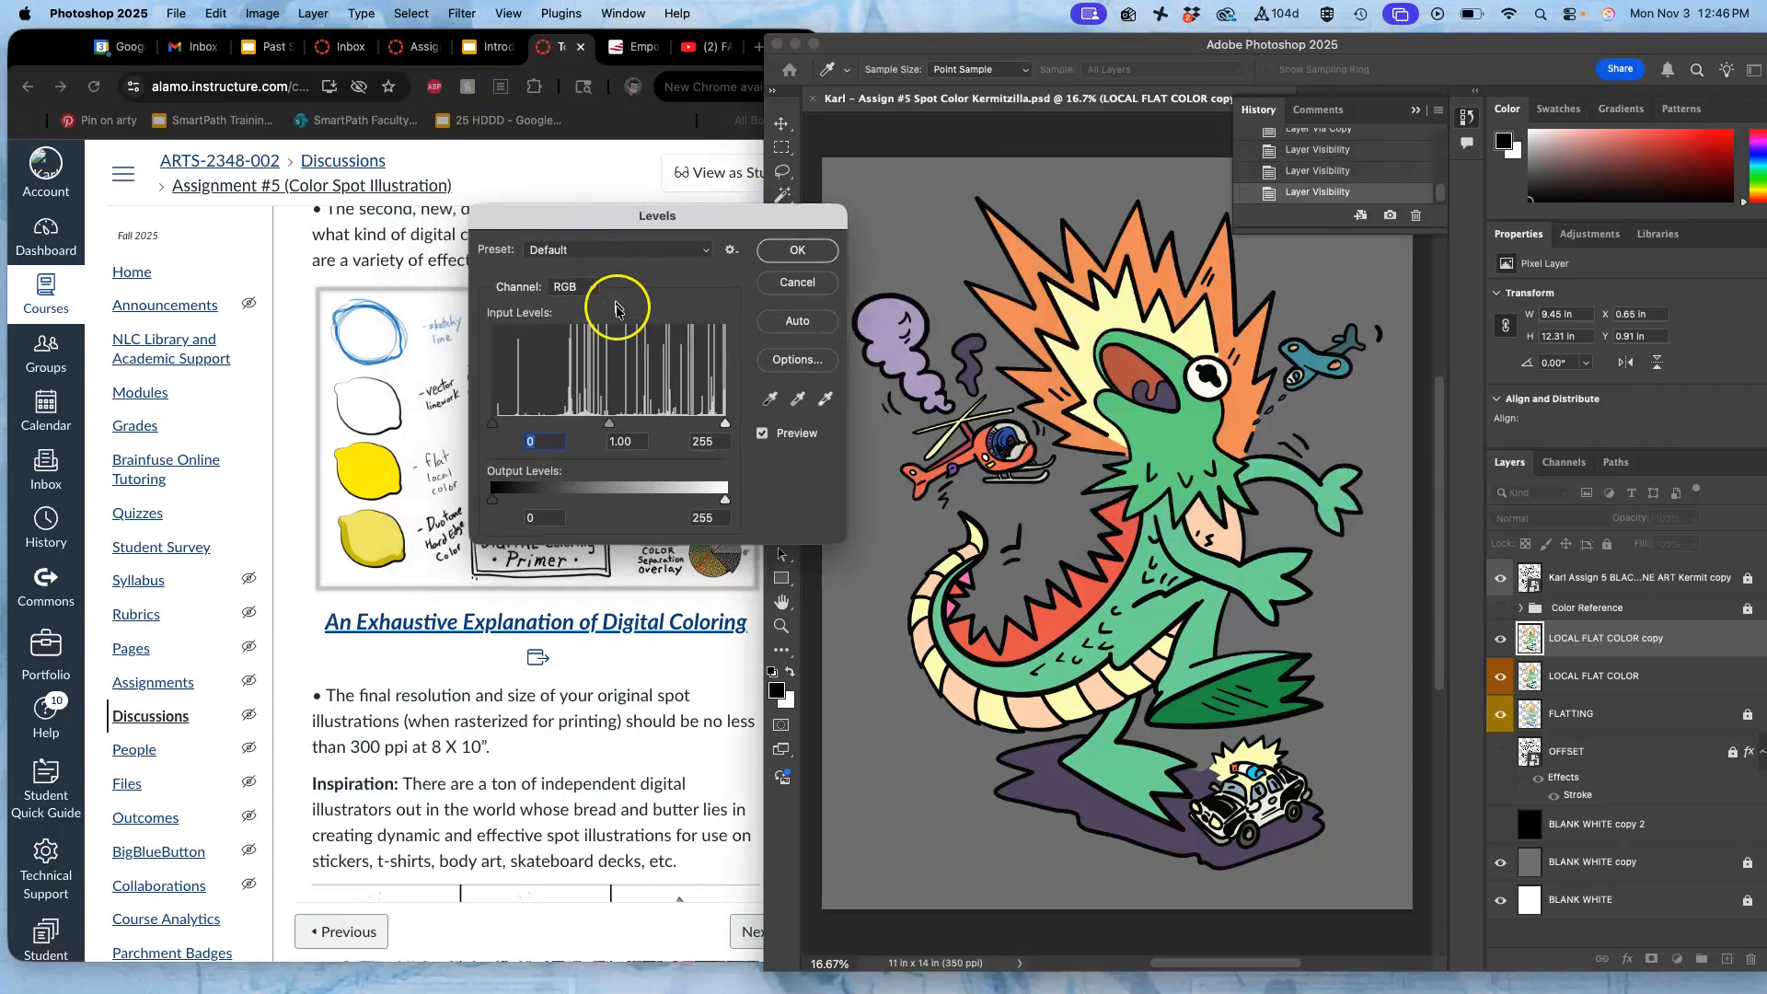
pyautogui.moveTo(609, 423)
pyautogui.mouseDown()
pyautogui.moveTo(572, 428)
pyautogui.moveTo(628, 426)
pyautogui.moveTo(604, 415)
pyautogui.mouseUp()
pyautogui.moveTo(725, 499)
pyautogui.mouseDown()
pyautogui.moveTo(707, 502)
pyautogui.moveTo(730, 500)
pyautogui.mouseUp()
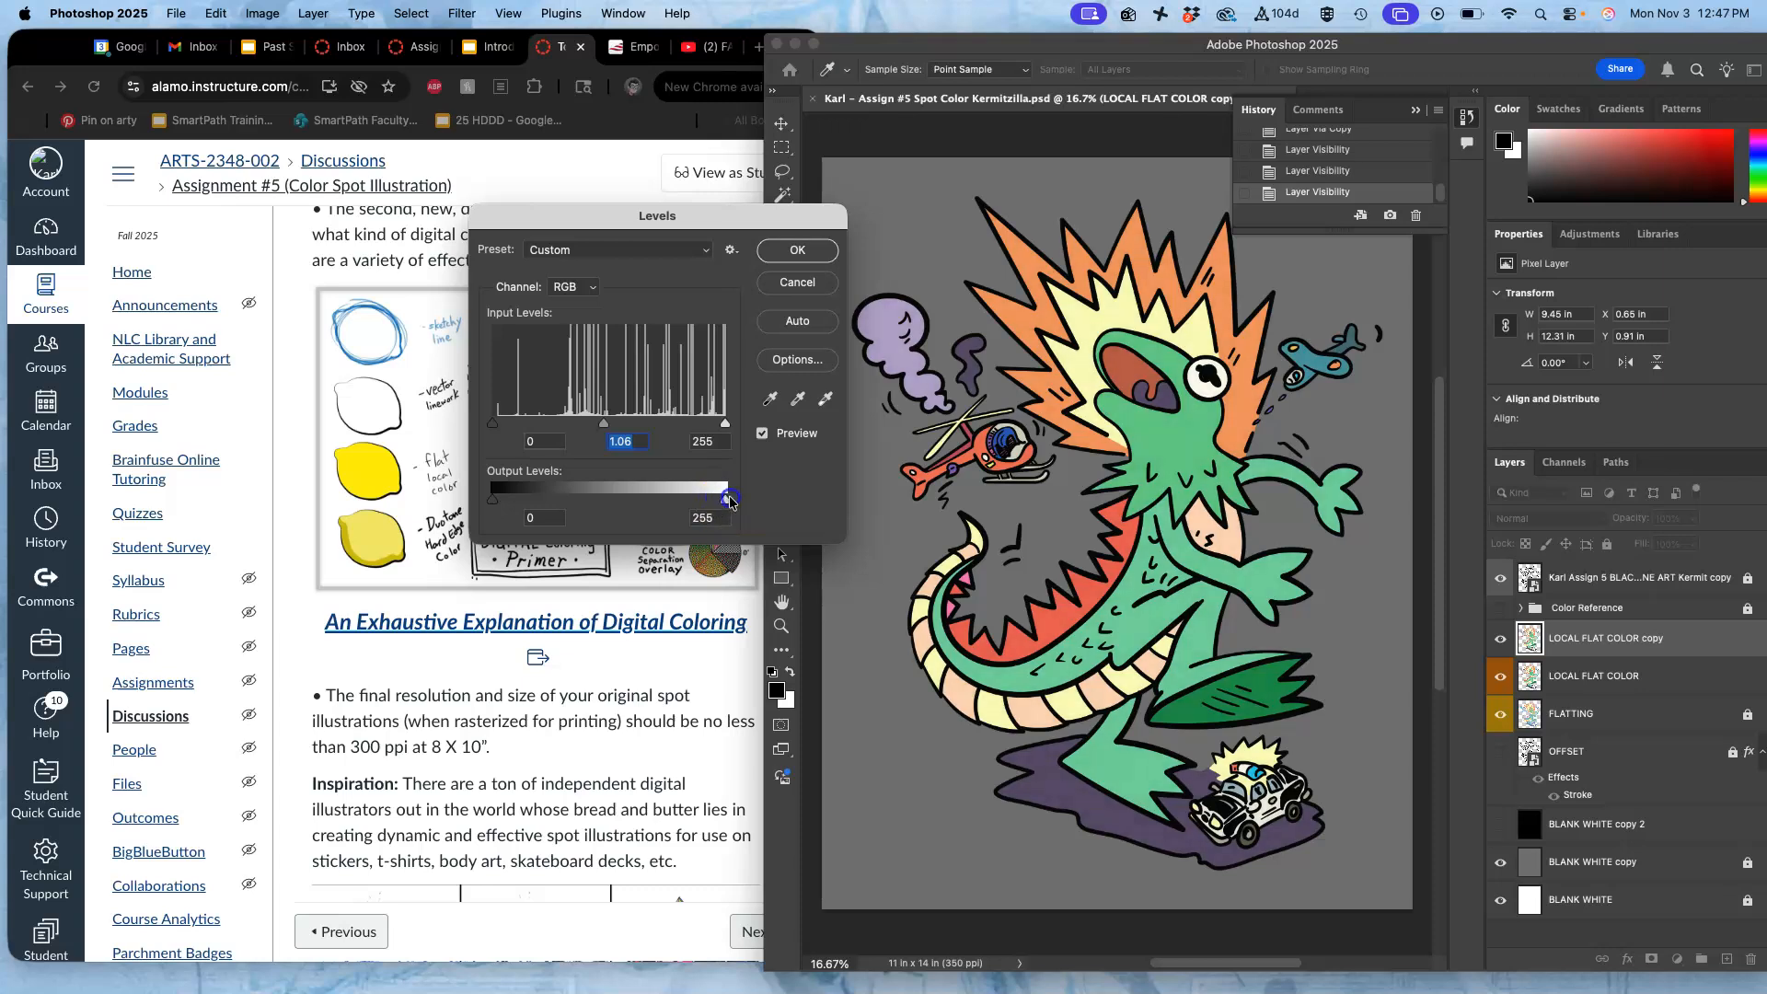
pyautogui.moveTo(493, 500)
pyautogui.mouseDown()
pyautogui.moveTo(525, 506)
pyautogui.moveTo(489, 513)
pyautogui.mouseUp()
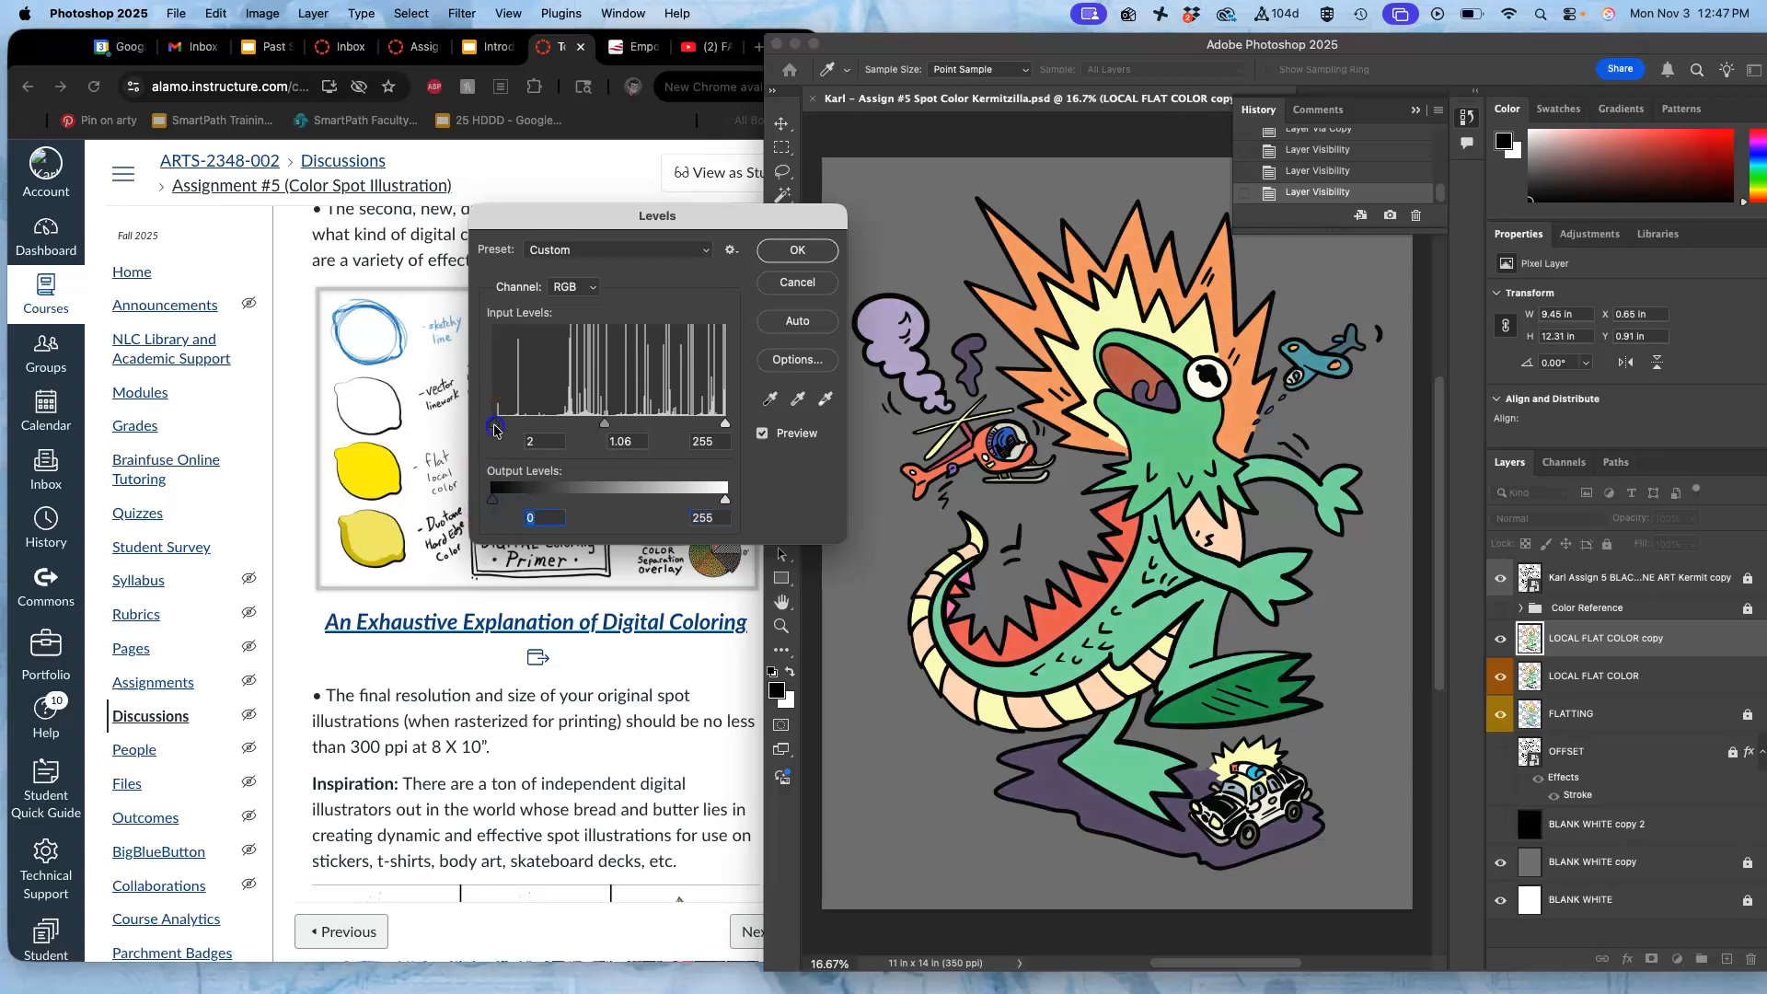
pyautogui.moveTo(492, 423); pyautogui.dragTo(518, 428)
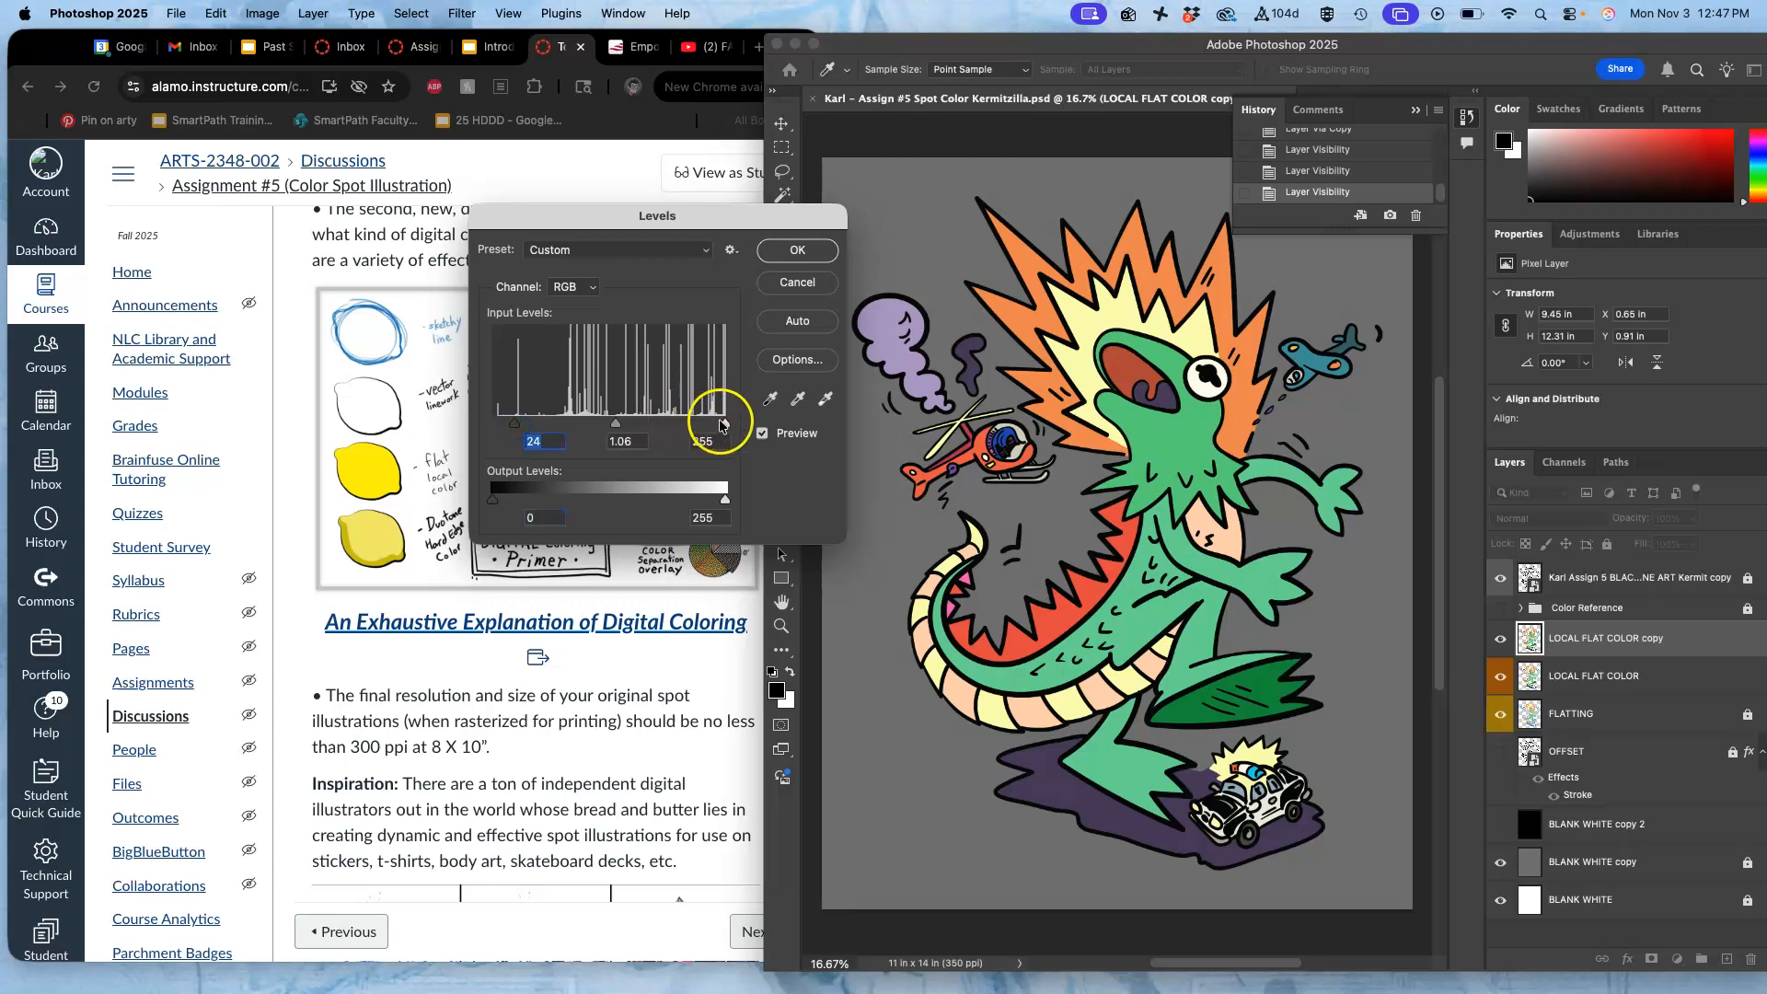
pyautogui.moveTo(725, 423); pyautogui.dragTo(612, 423)
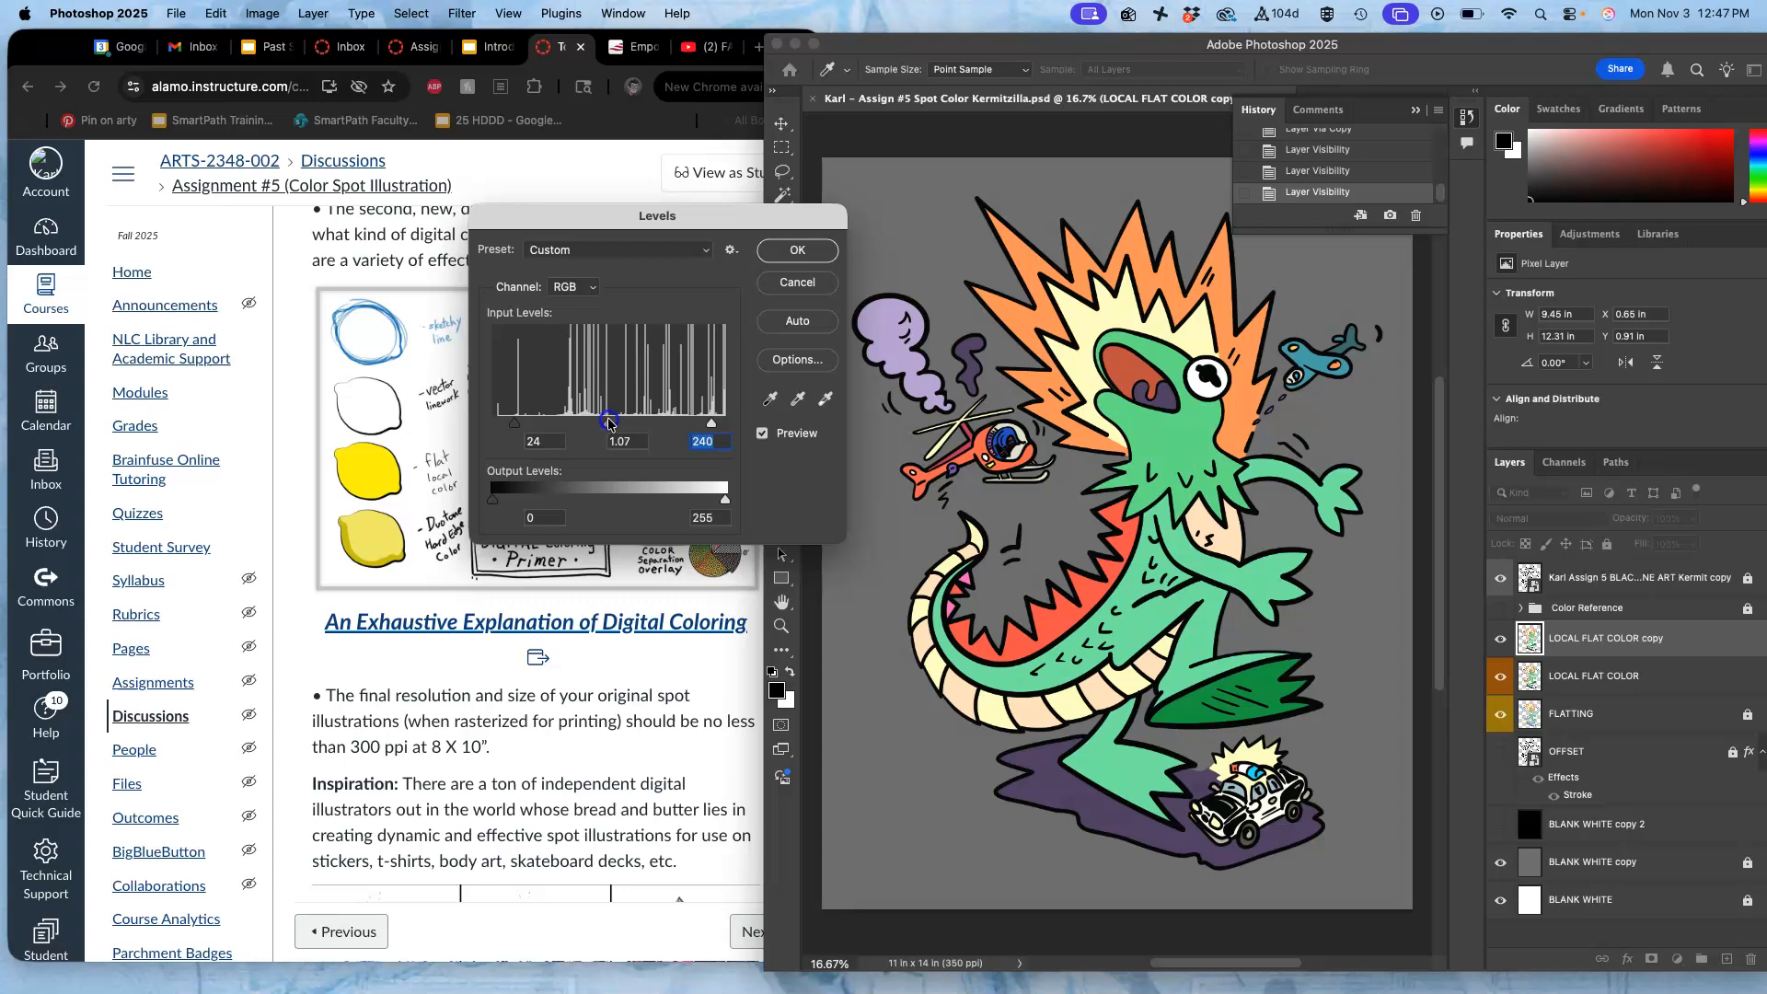
pyautogui.click(797, 250)
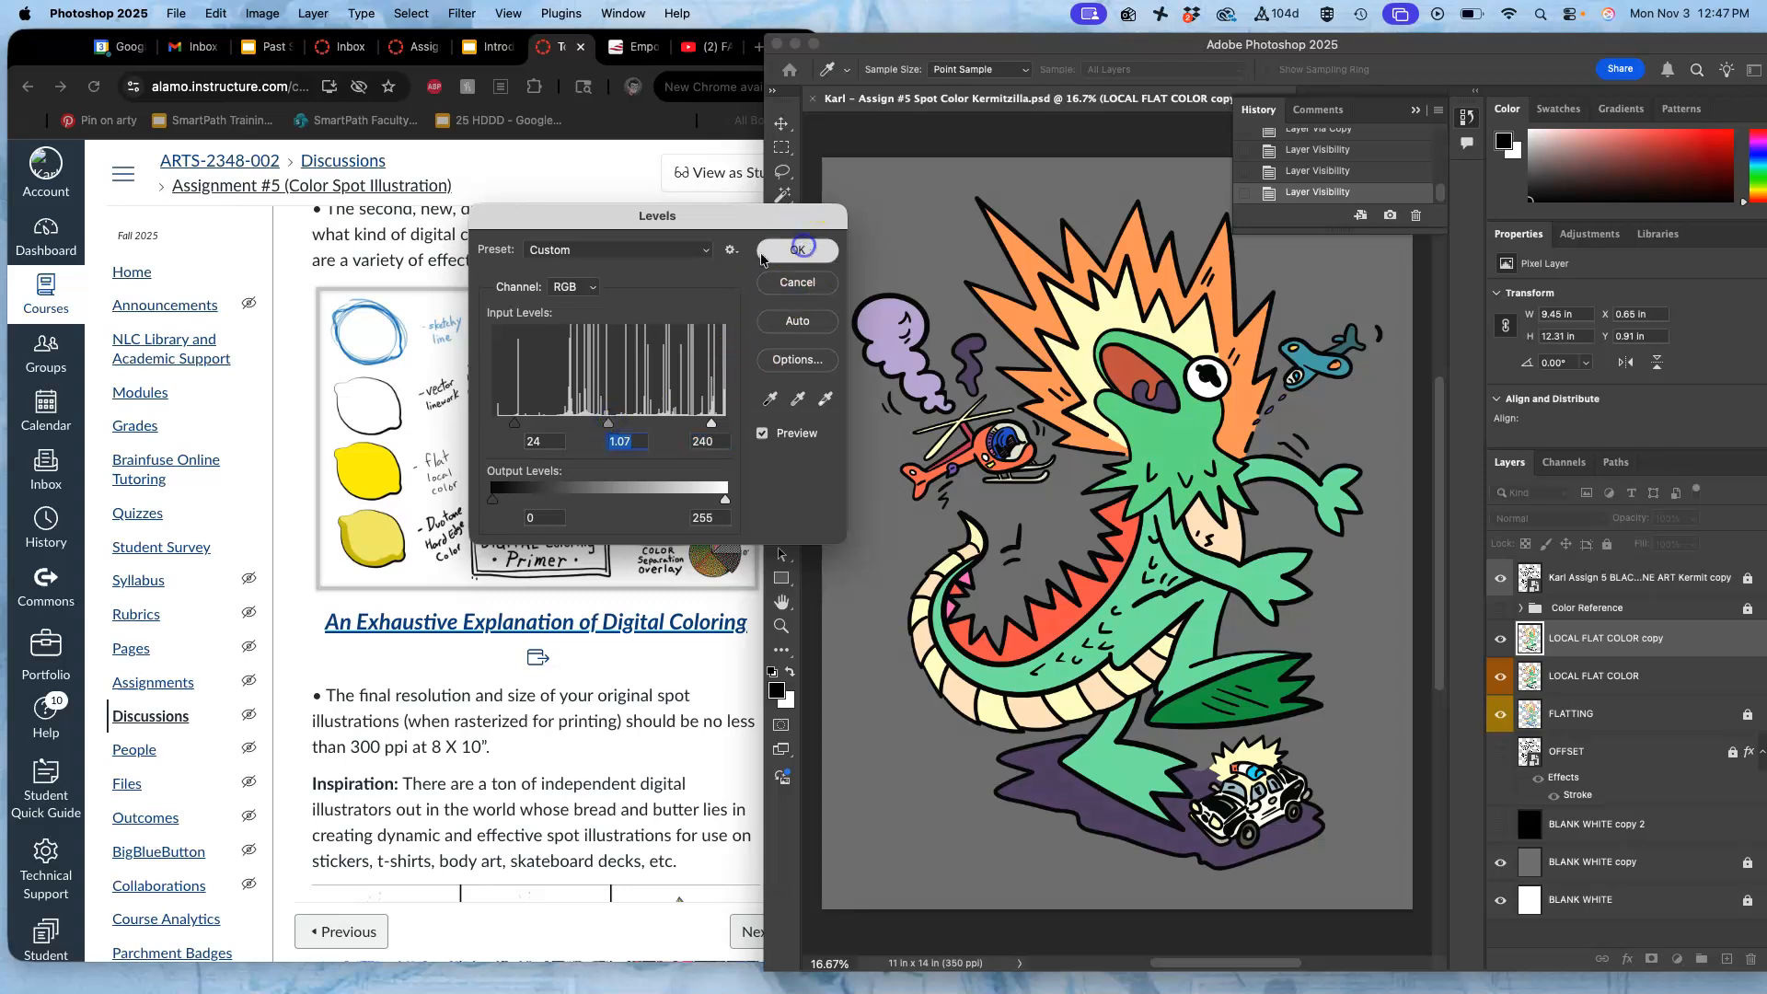
# Start a Color Balance adjustment on LOCAL FLAT COLOR copy, setting the midtones to Cyan–Red +24, Magenta–Green -26 and Yellow–Blue -23
pyautogui.click(263, 14)
pyautogui.moveTo(285, 72)
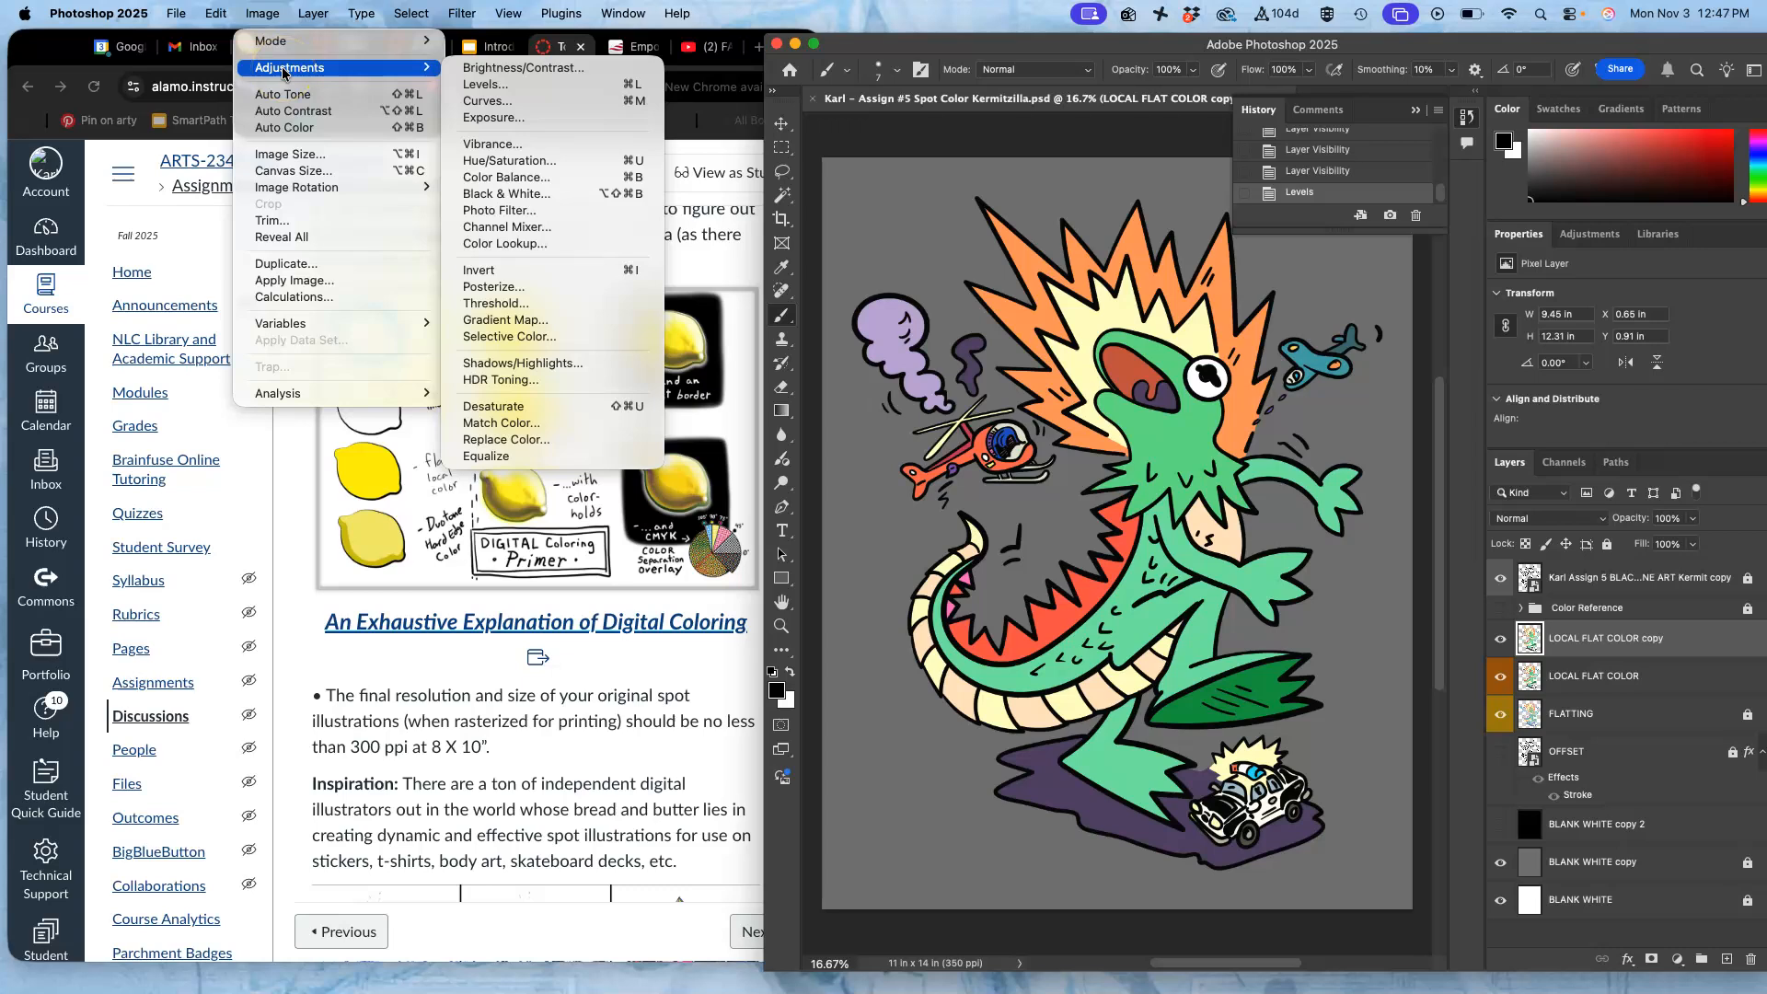
pyautogui.click(528, 85)
pyautogui.click(529, 178)
pyautogui.moveTo(1089, 285); pyautogui.dragTo(572, 227)
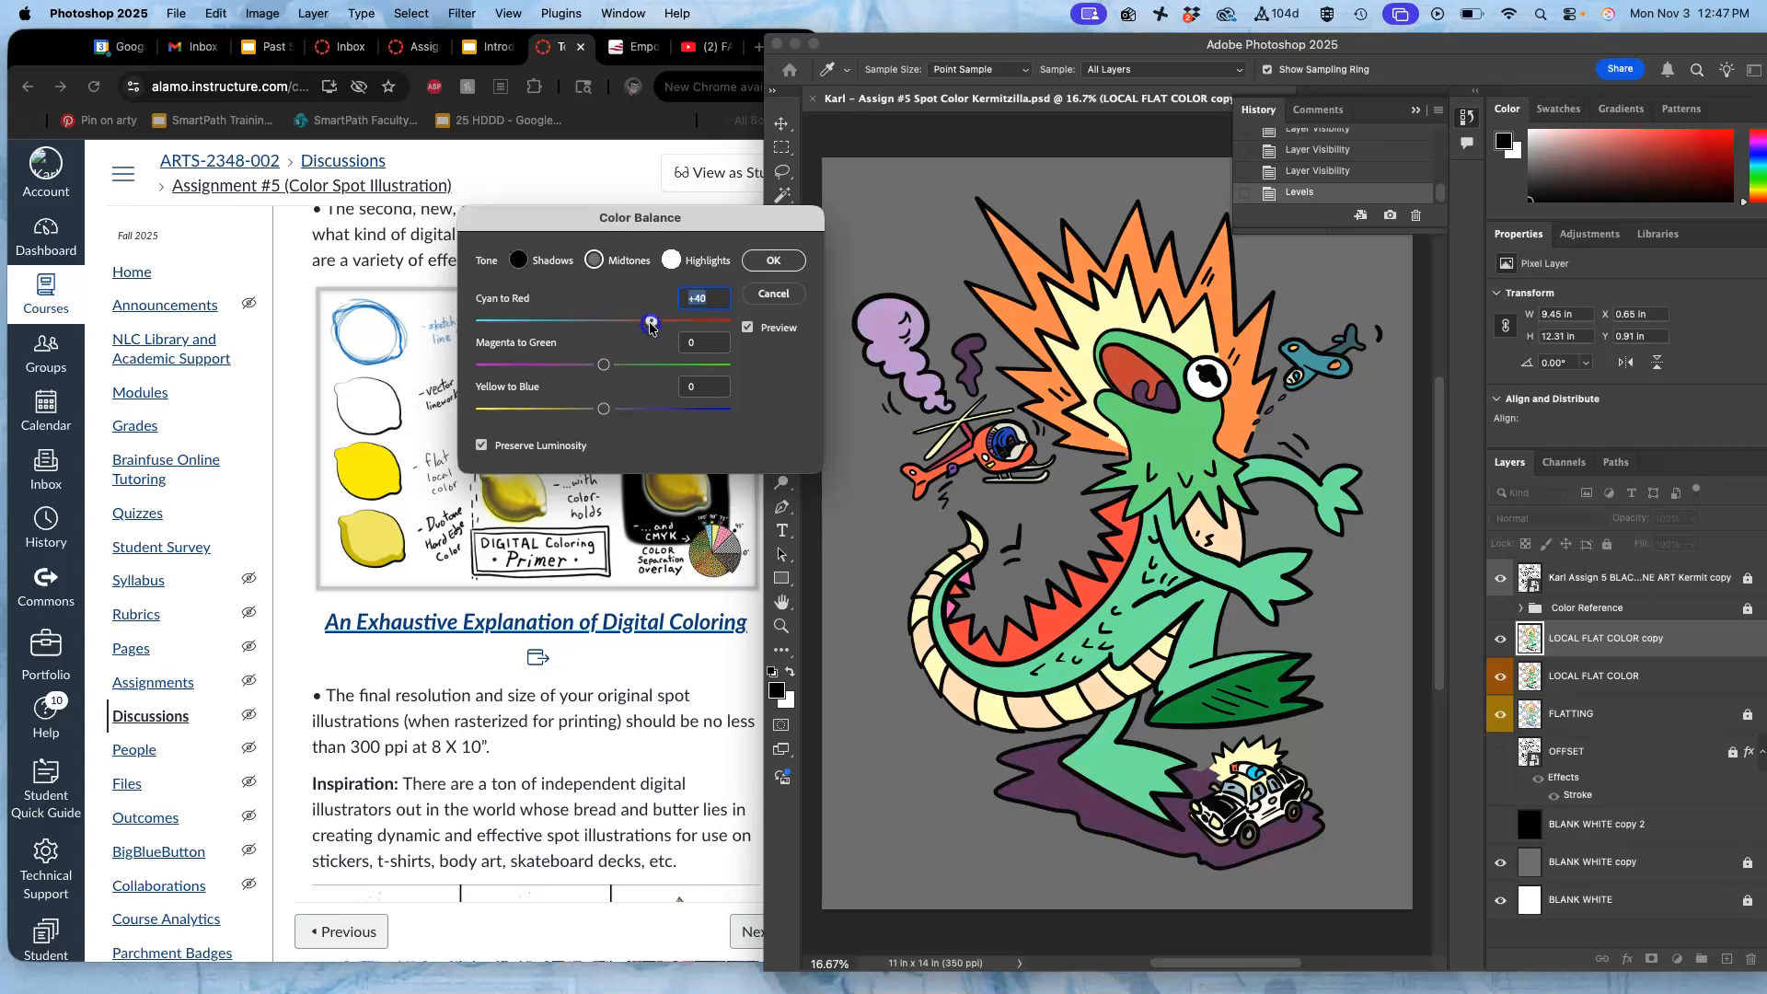
pyautogui.moveTo(588, 327); pyautogui.dragTo(581, 368)
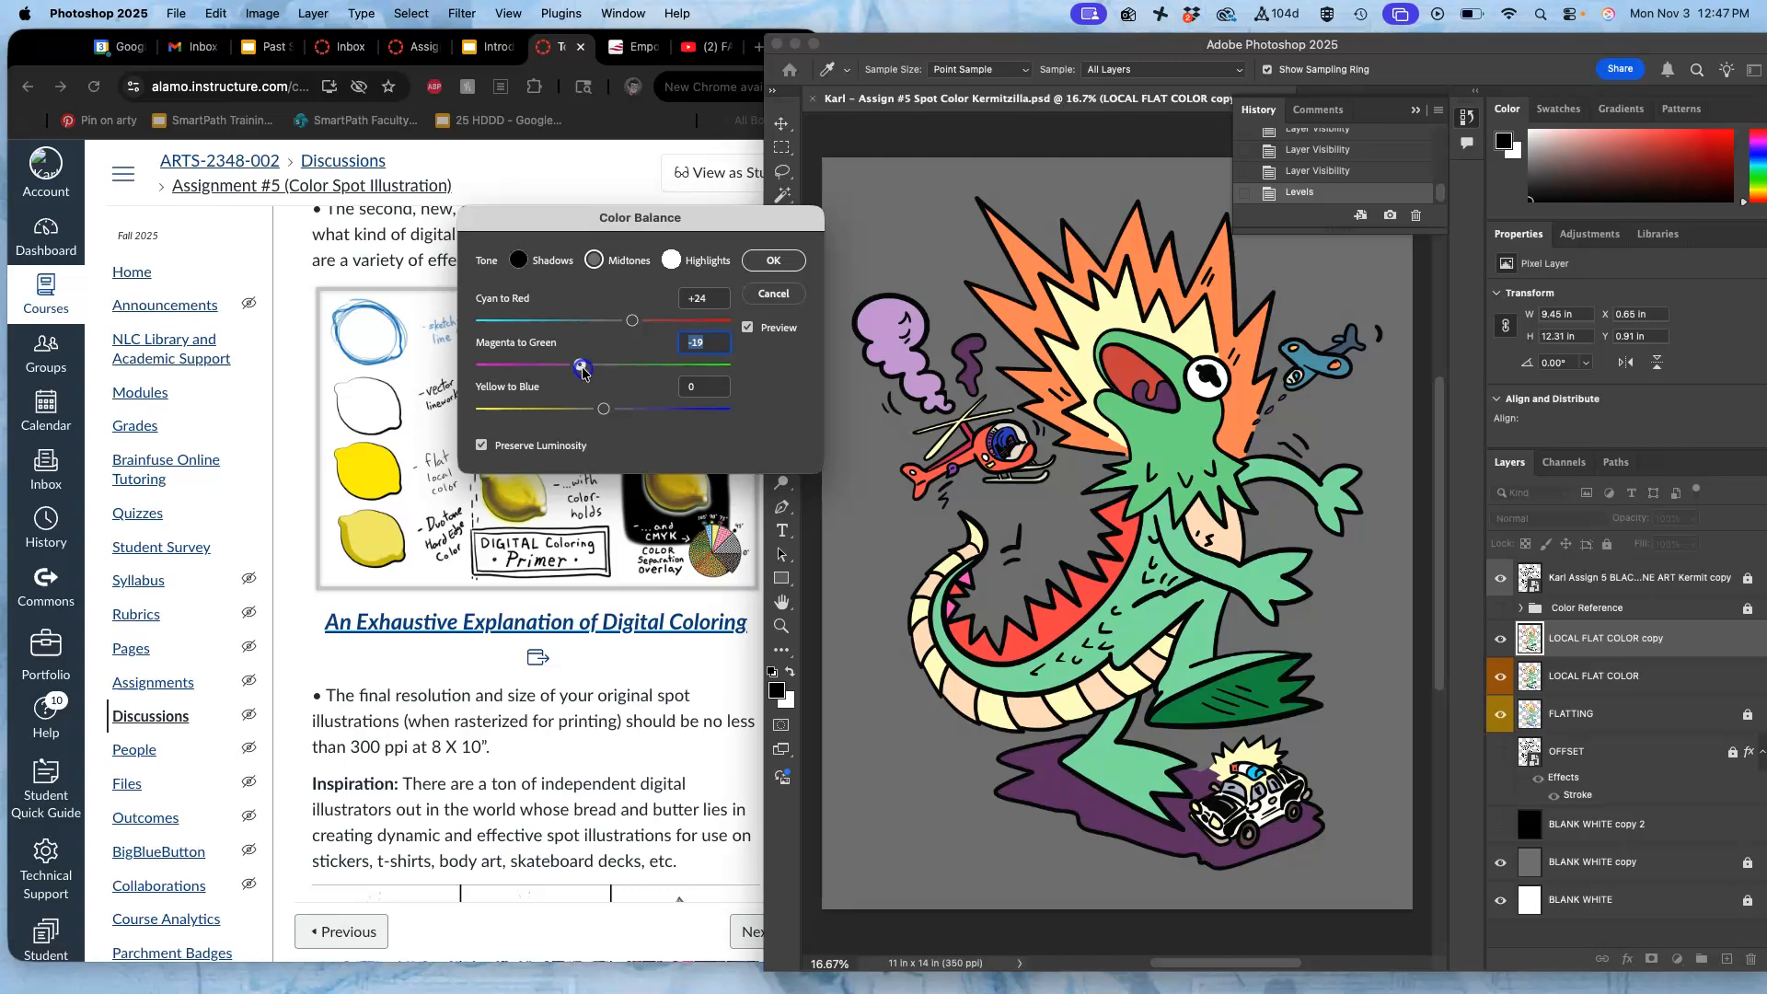
pyautogui.moveTo(603, 409); pyautogui.dragTo(592, 414)
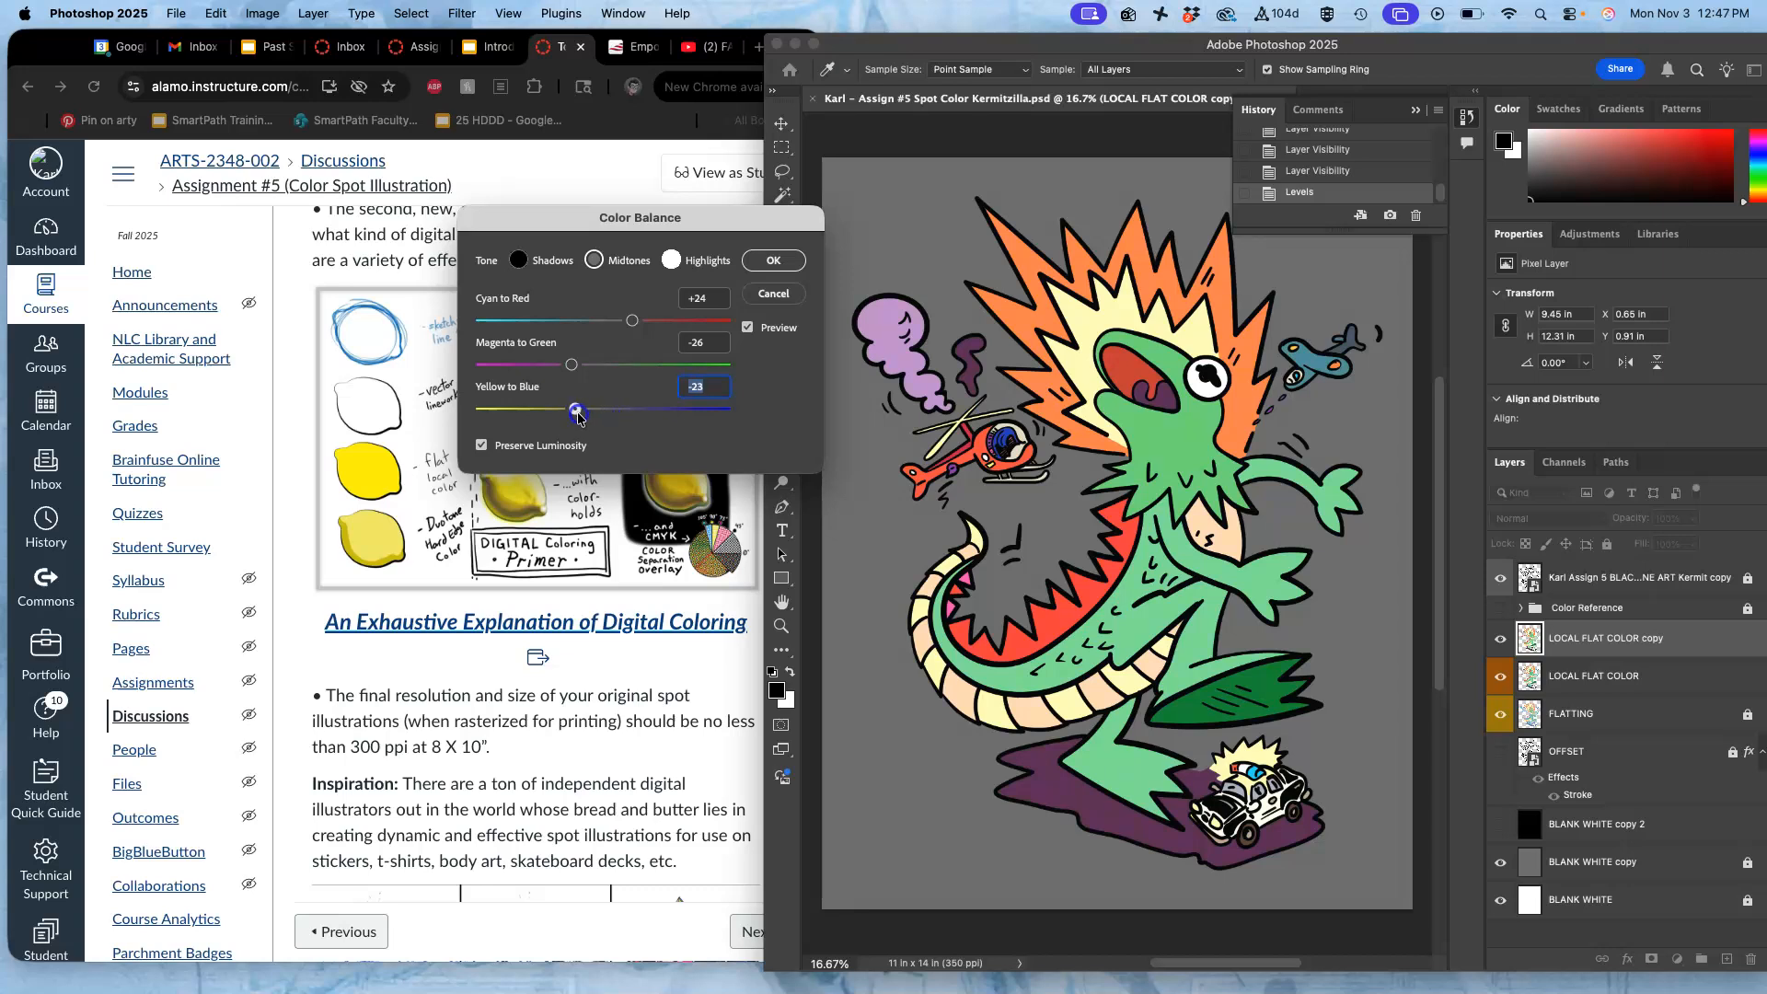
# Set the Color Balance highlights to Cyan–Red +11, Magenta–Green -14 and Yellow–Blue -21
pyautogui.click(671, 261)
pyautogui.click(603, 323)
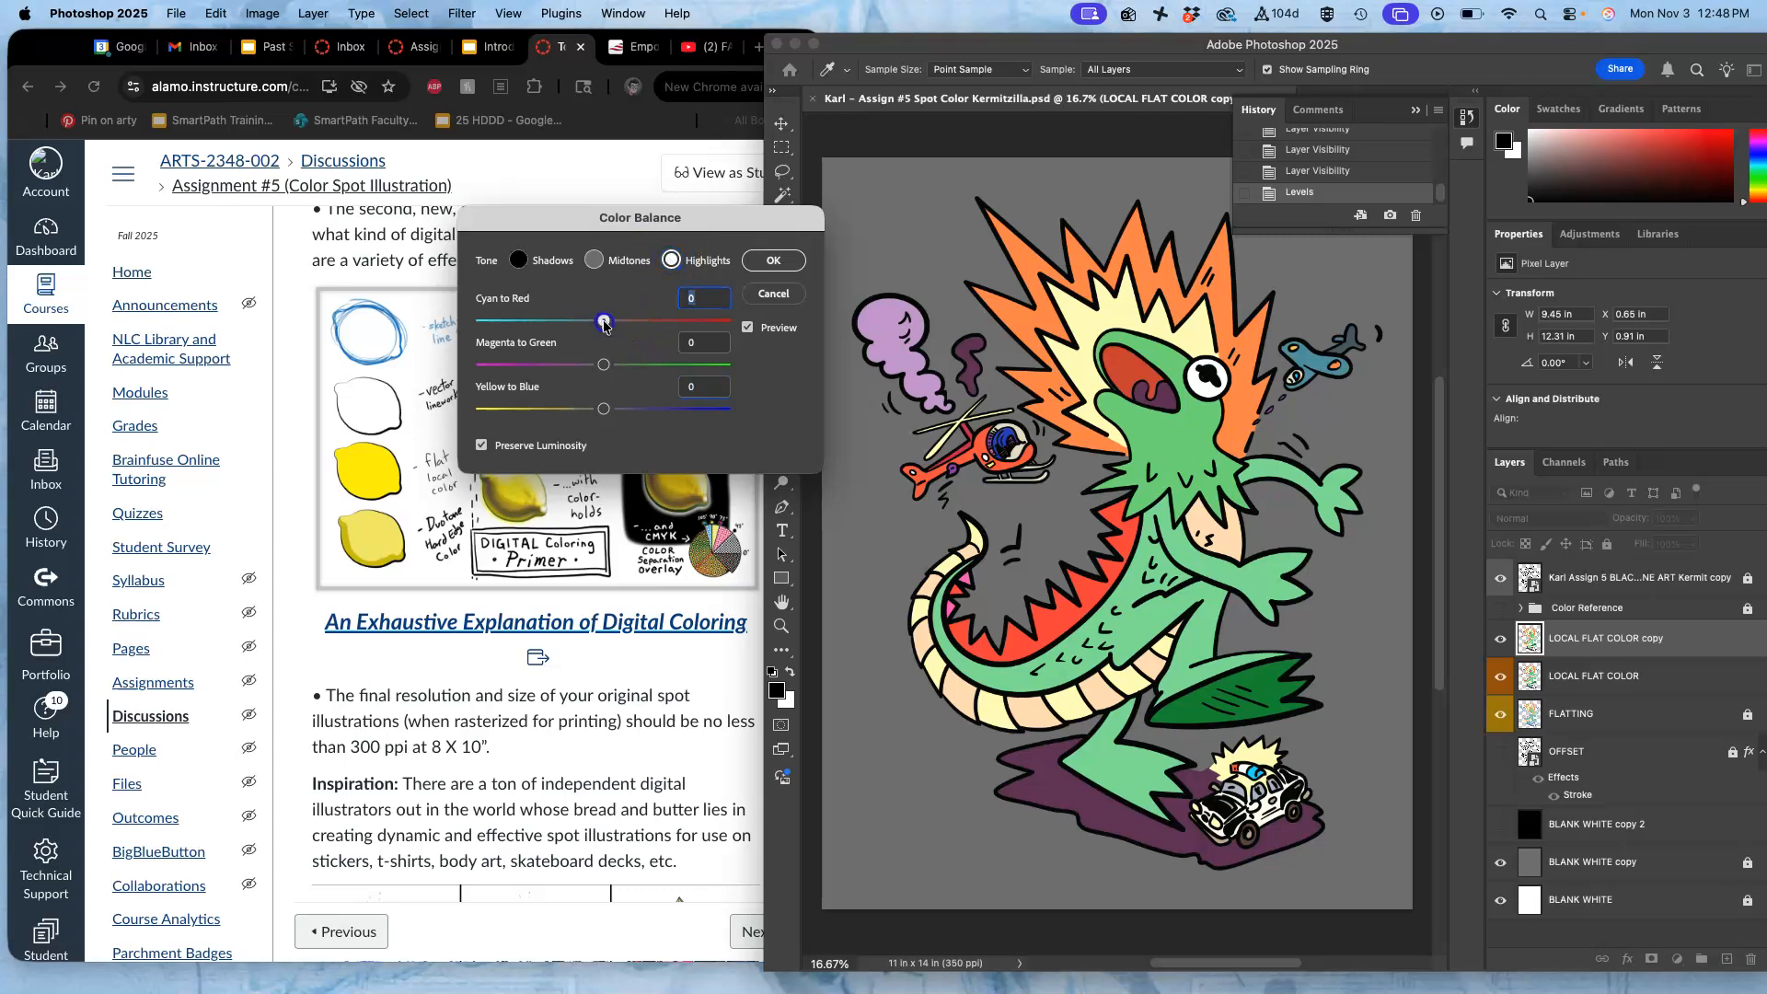
pyautogui.moveTo(604, 364); pyautogui.dragTo(621, 368)
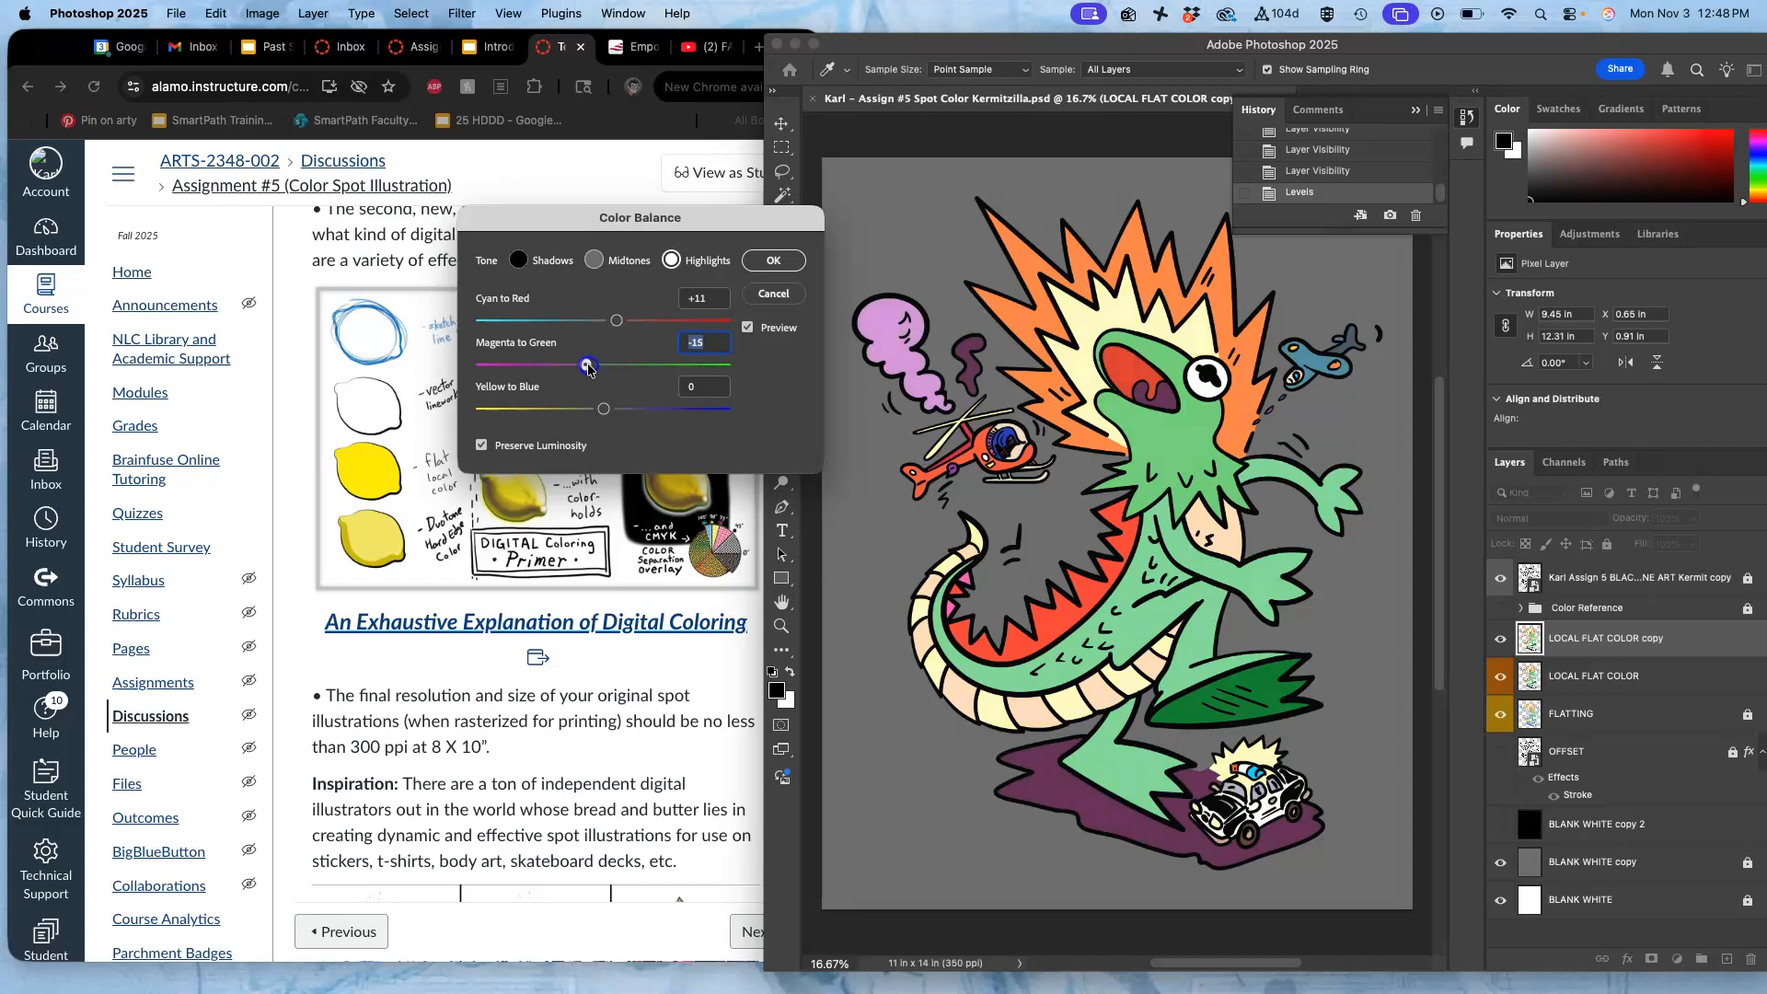
pyautogui.moveTo(606, 413); pyautogui.dragTo(603, 416)
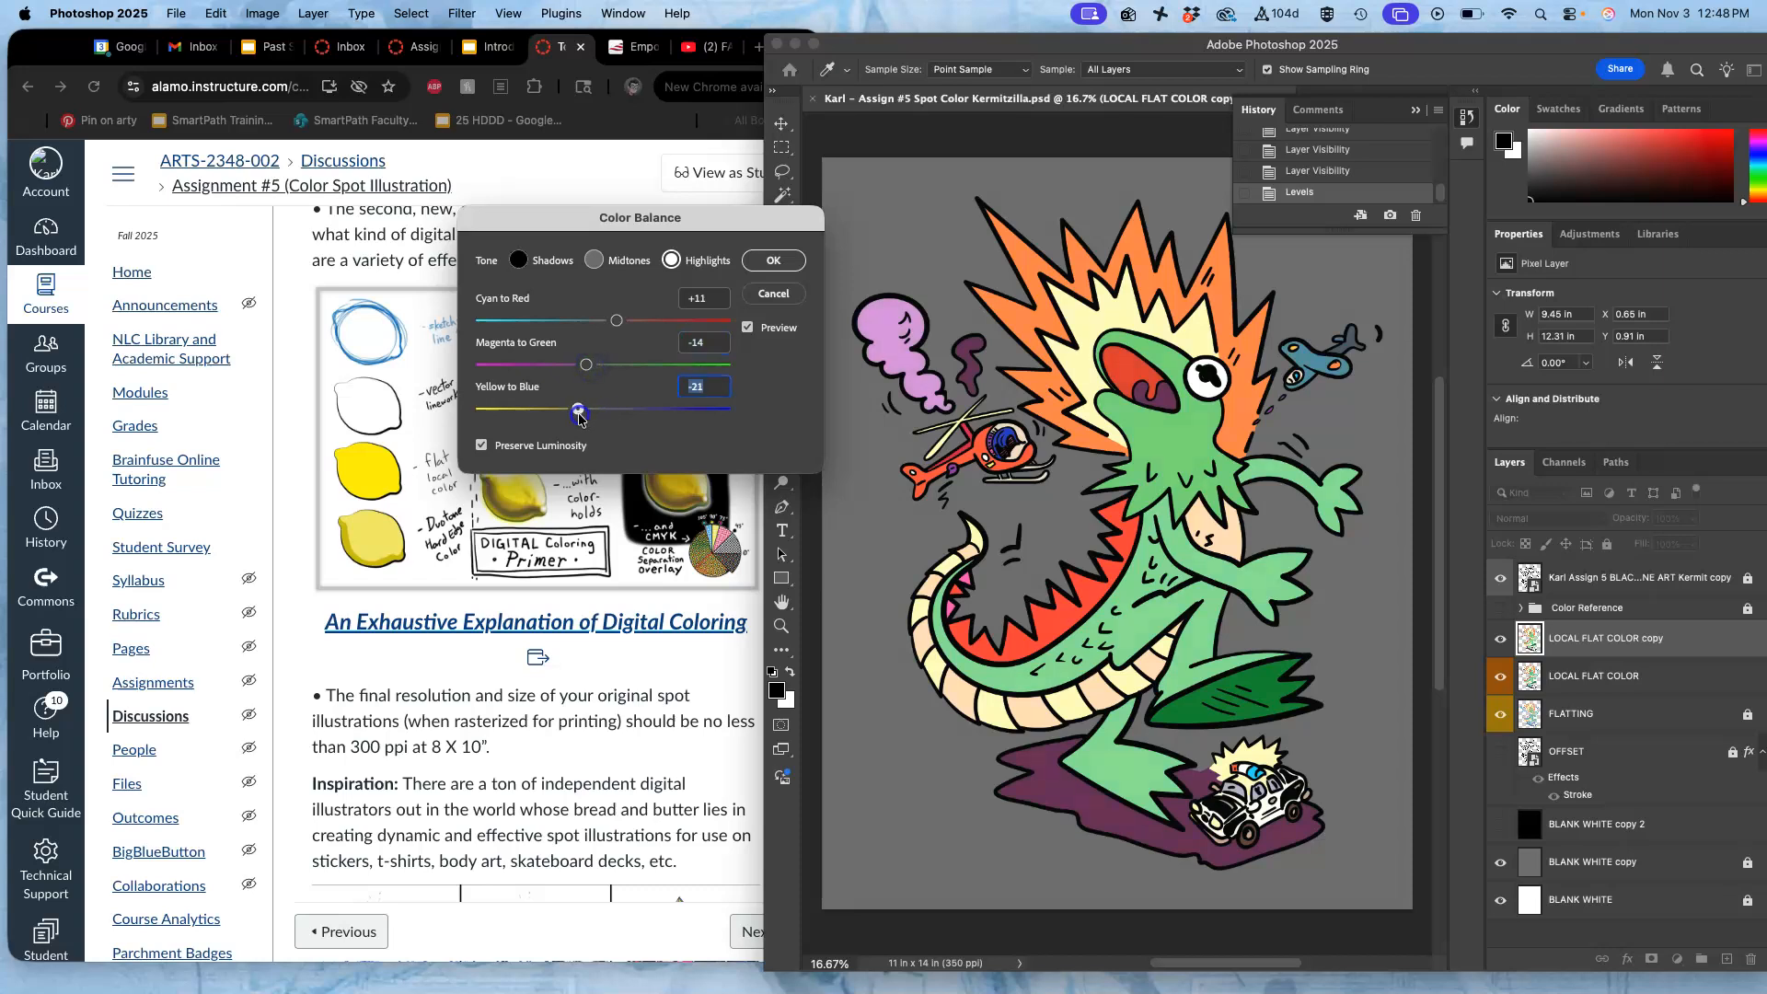
# Set the Color Balance shadows to Cyan–Red -20, Magenta–Green -5 and Yellow–Blue +19, apply, and compare LOCAL FLAT COLOR copy hidden and shown
pyautogui.click(518, 259)
pyautogui.click(597, 319)
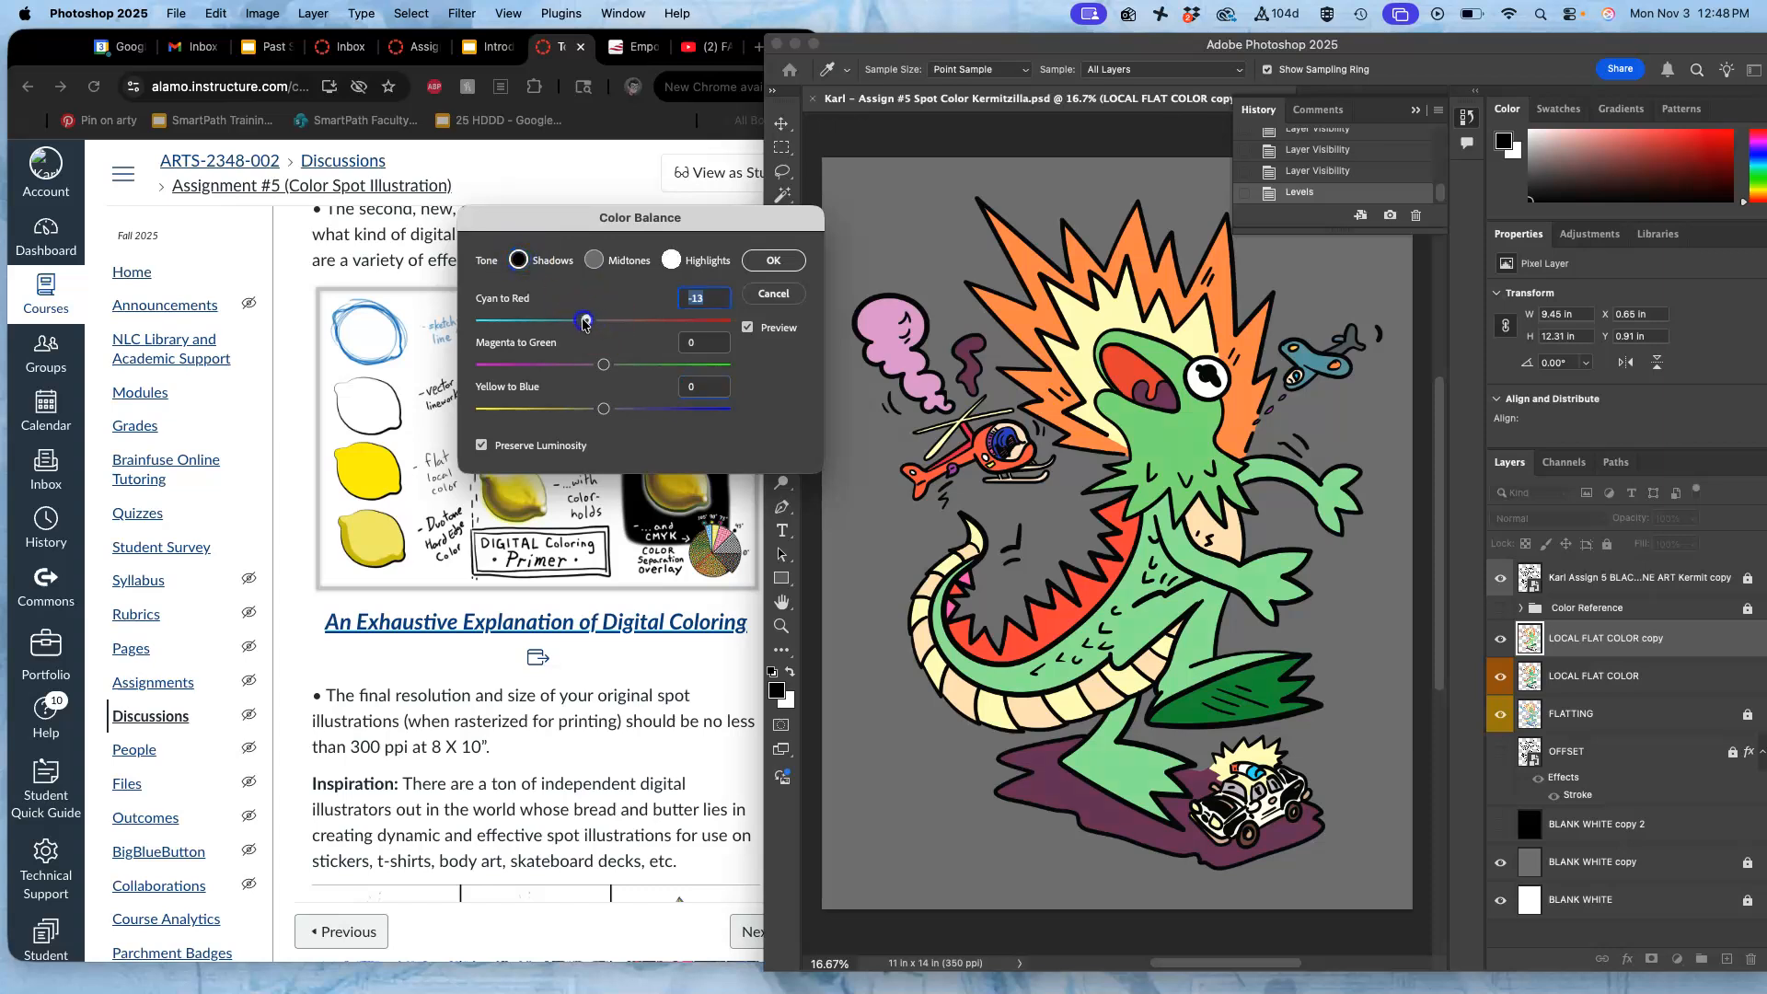
pyautogui.moveTo(604, 409); pyautogui.dragTo(592, 368)
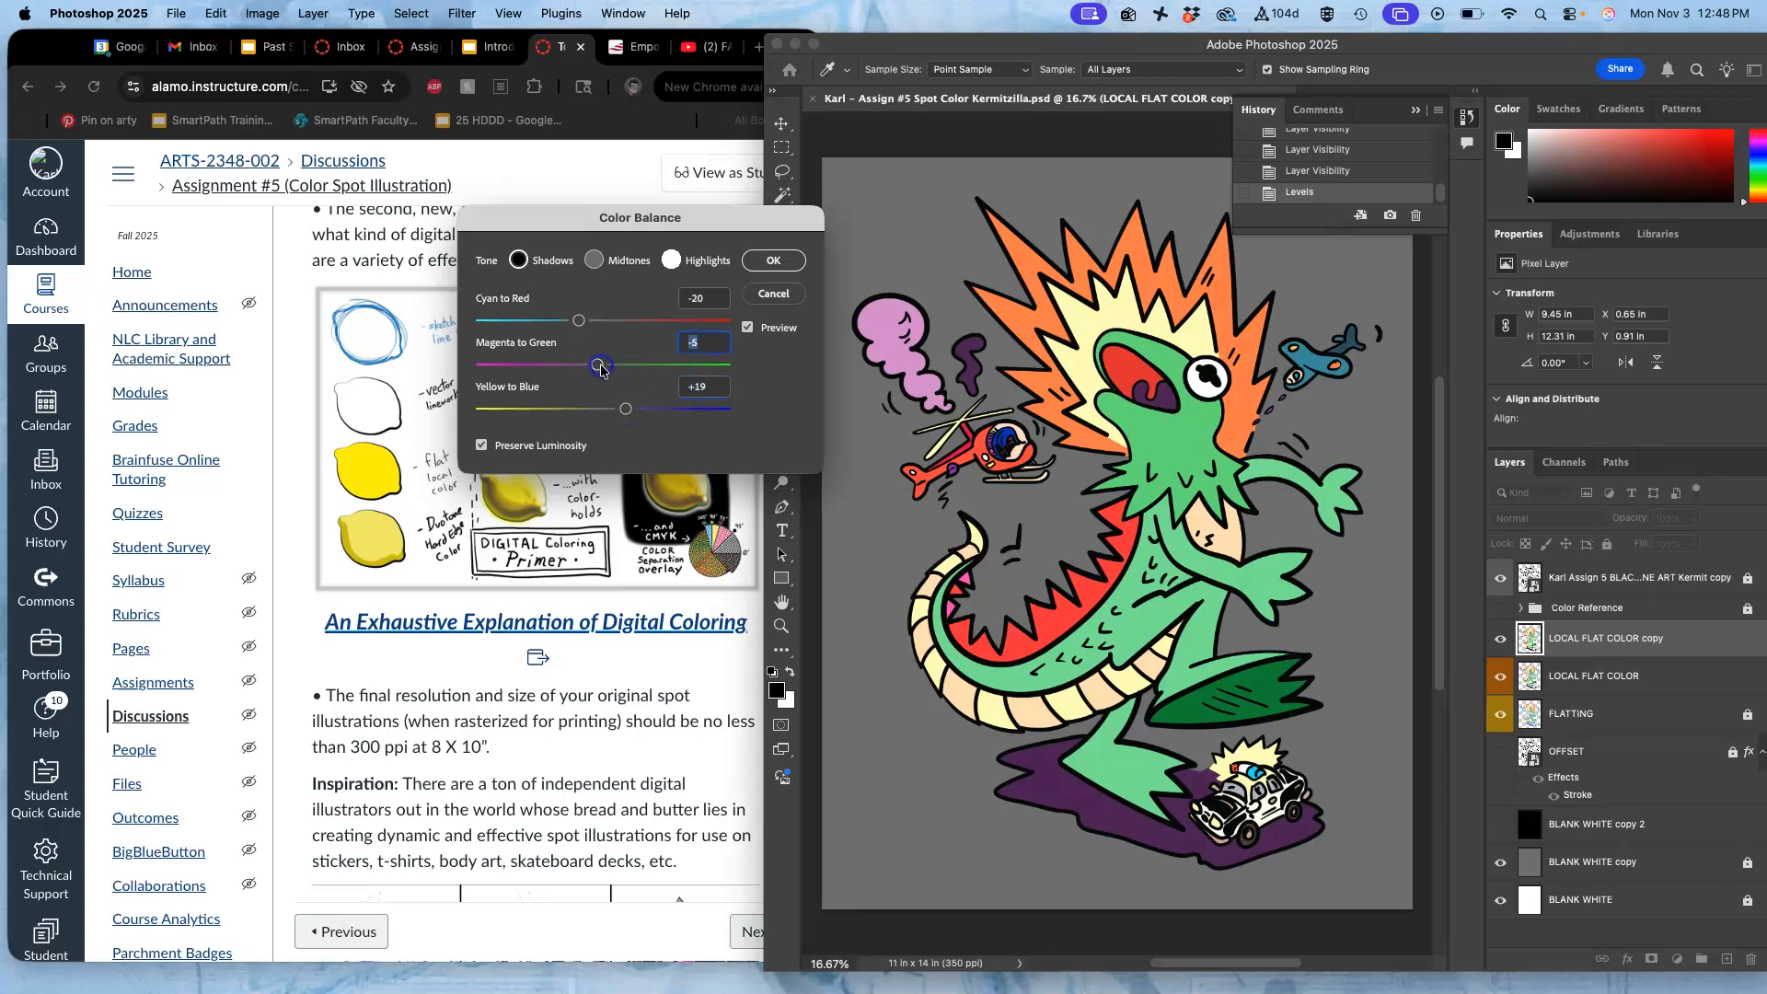
pyautogui.click(773, 261)
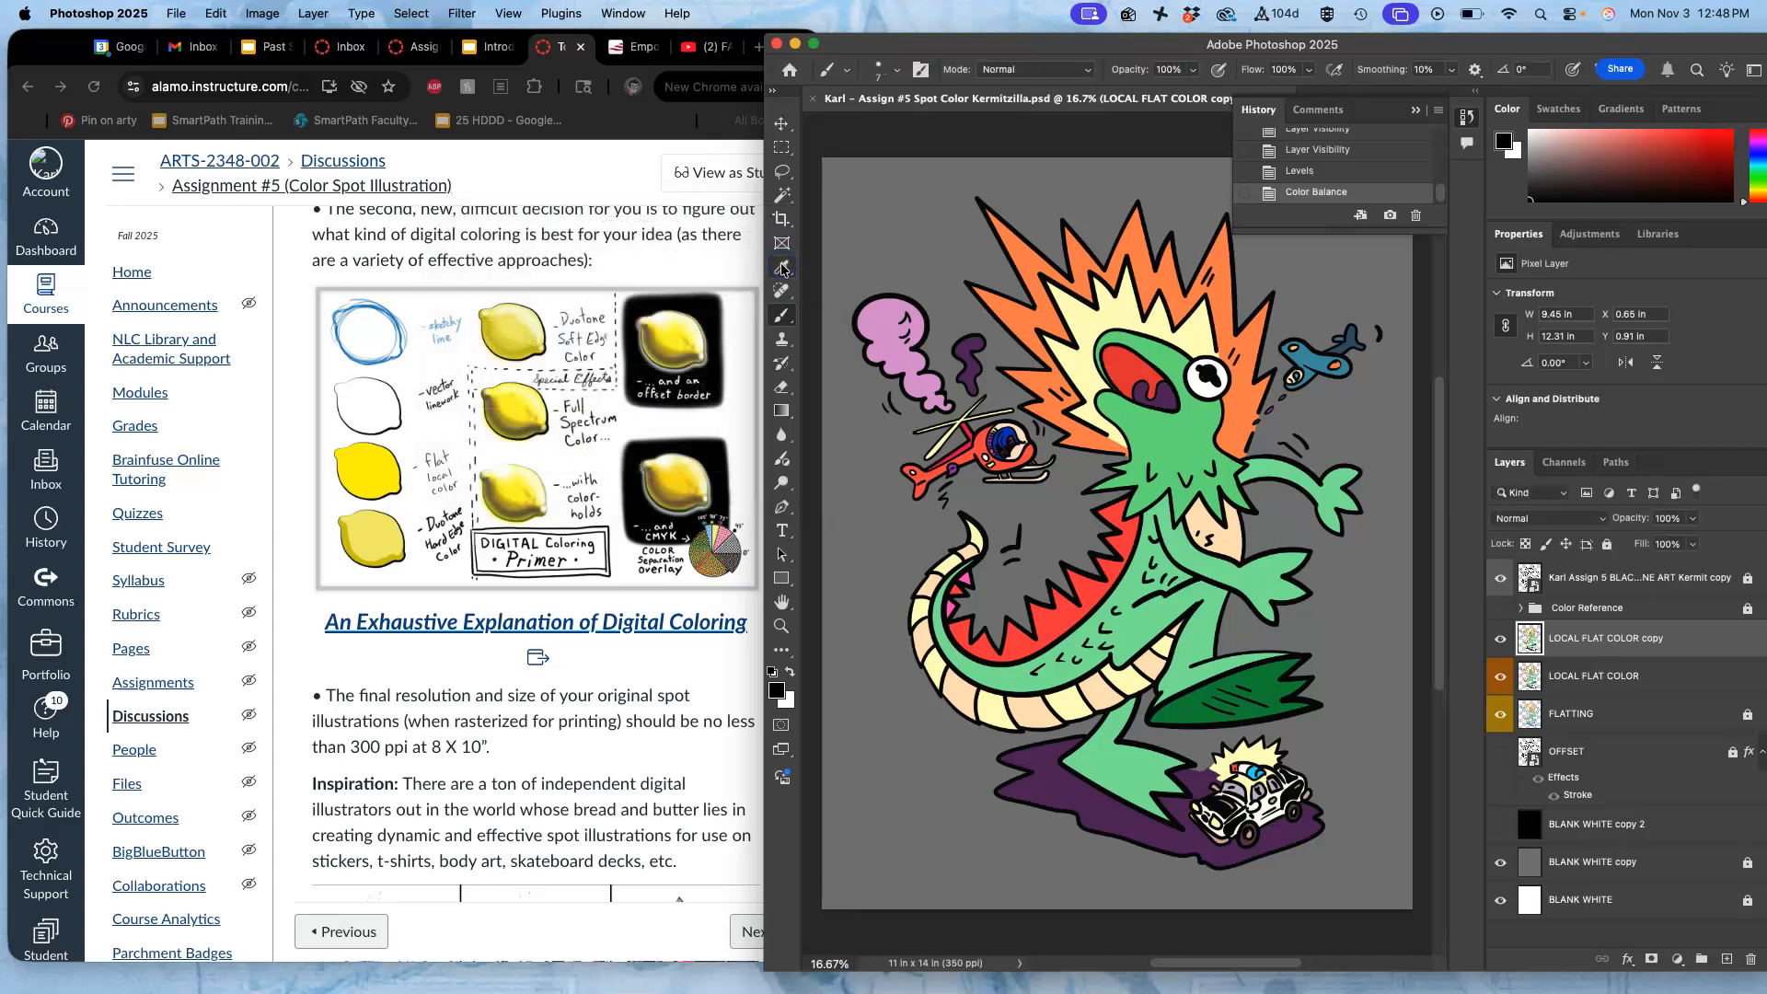
pyautogui.click(1502, 640)
pyautogui.click(1501, 639)
pyautogui.click(1502, 640)
pyautogui.click(1501, 639)
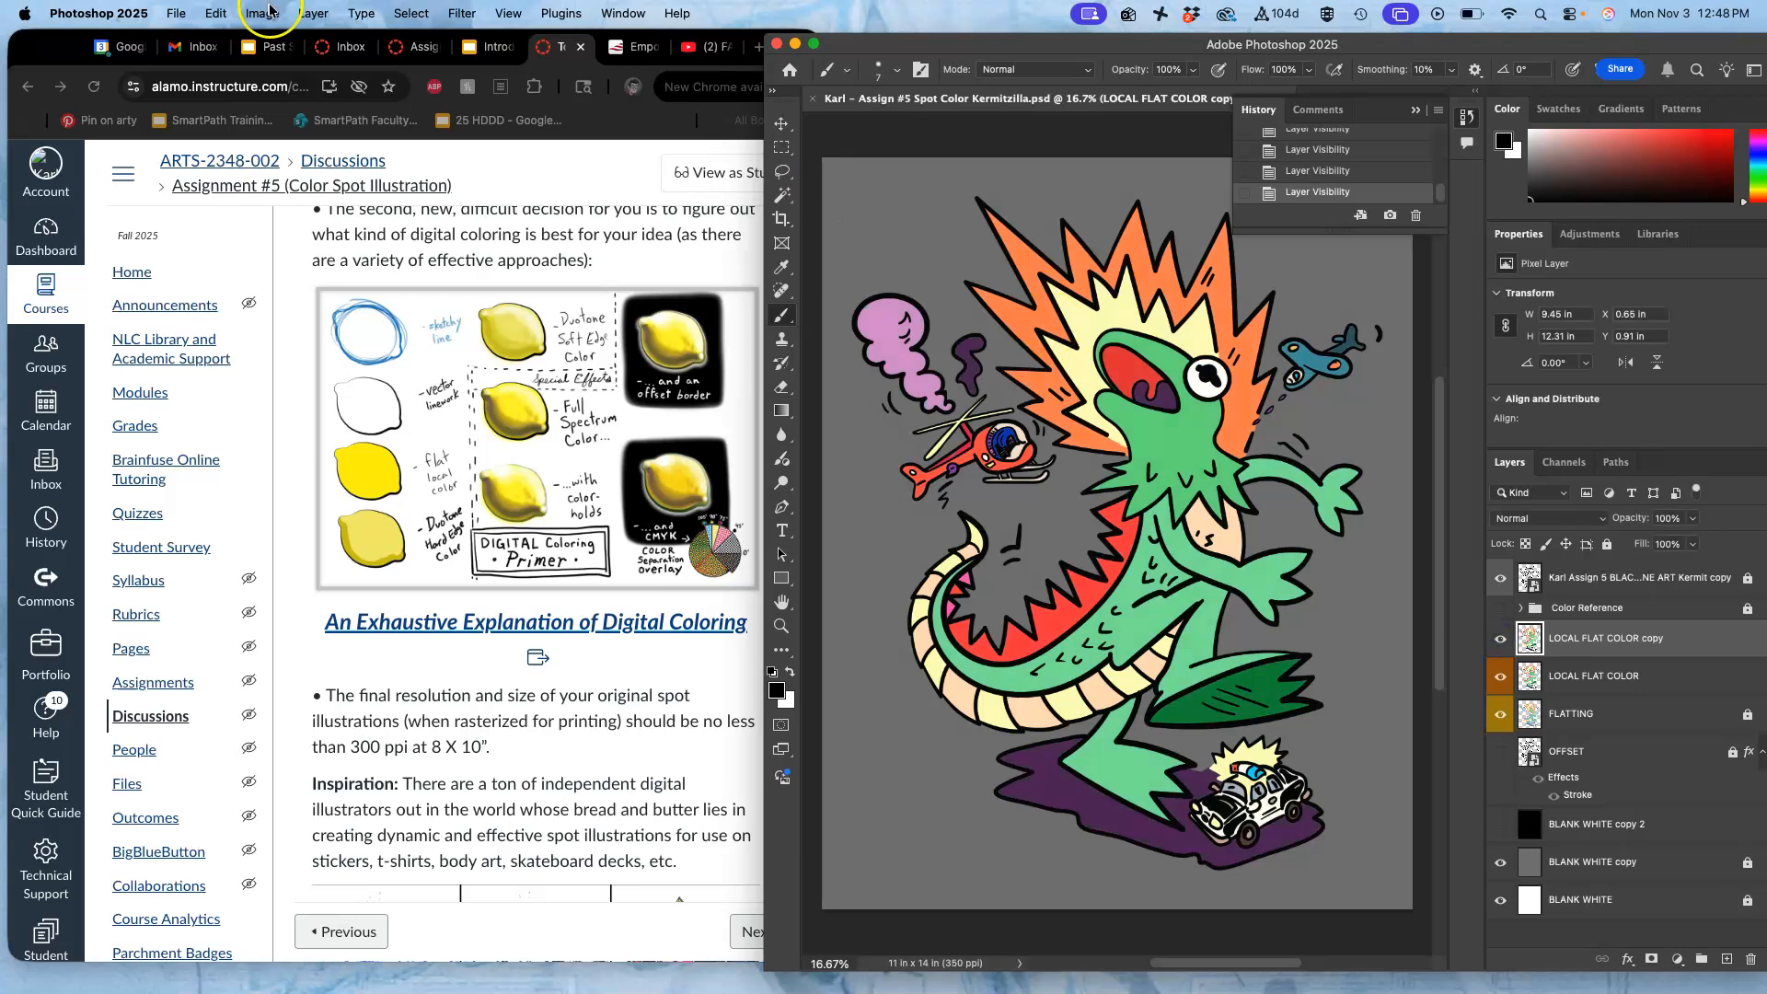
# Apply Hue/Saturation to LOCAL FLAT COLOR copy with Hue +4 and Saturation about -23, and compare the layer hidden and shown
pyautogui.click(262, 13)
pyautogui.moveTo(286, 67)
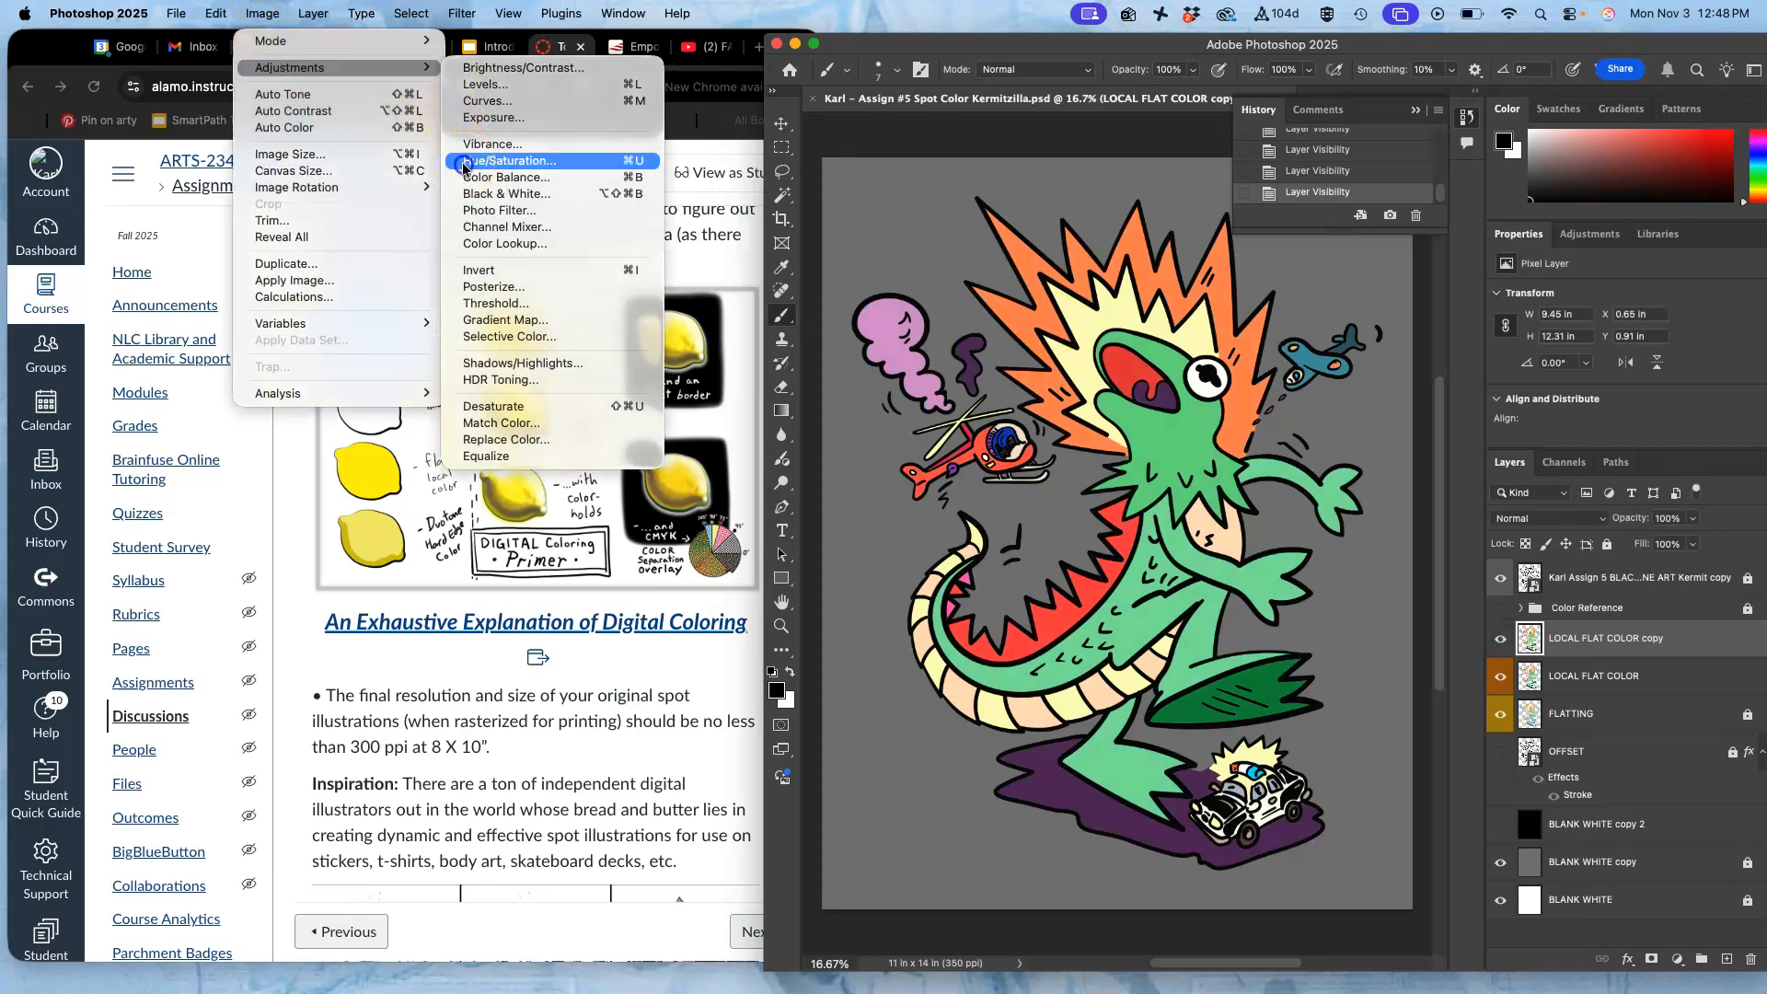
pyautogui.click(464, 161)
pyautogui.moveTo(1098, 189); pyautogui.dragTo(497, 242)
pyautogui.moveTo(567, 365); pyautogui.dragTo(567, 368)
pyautogui.moveTo(586, 368)
pyautogui.mouseDown()
pyautogui.moveTo(603, 368)
pyautogui.moveTo(487, 367)
pyautogui.moveTo(592, 348)
pyautogui.moveTo(574, 345)
pyautogui.mouseUp()
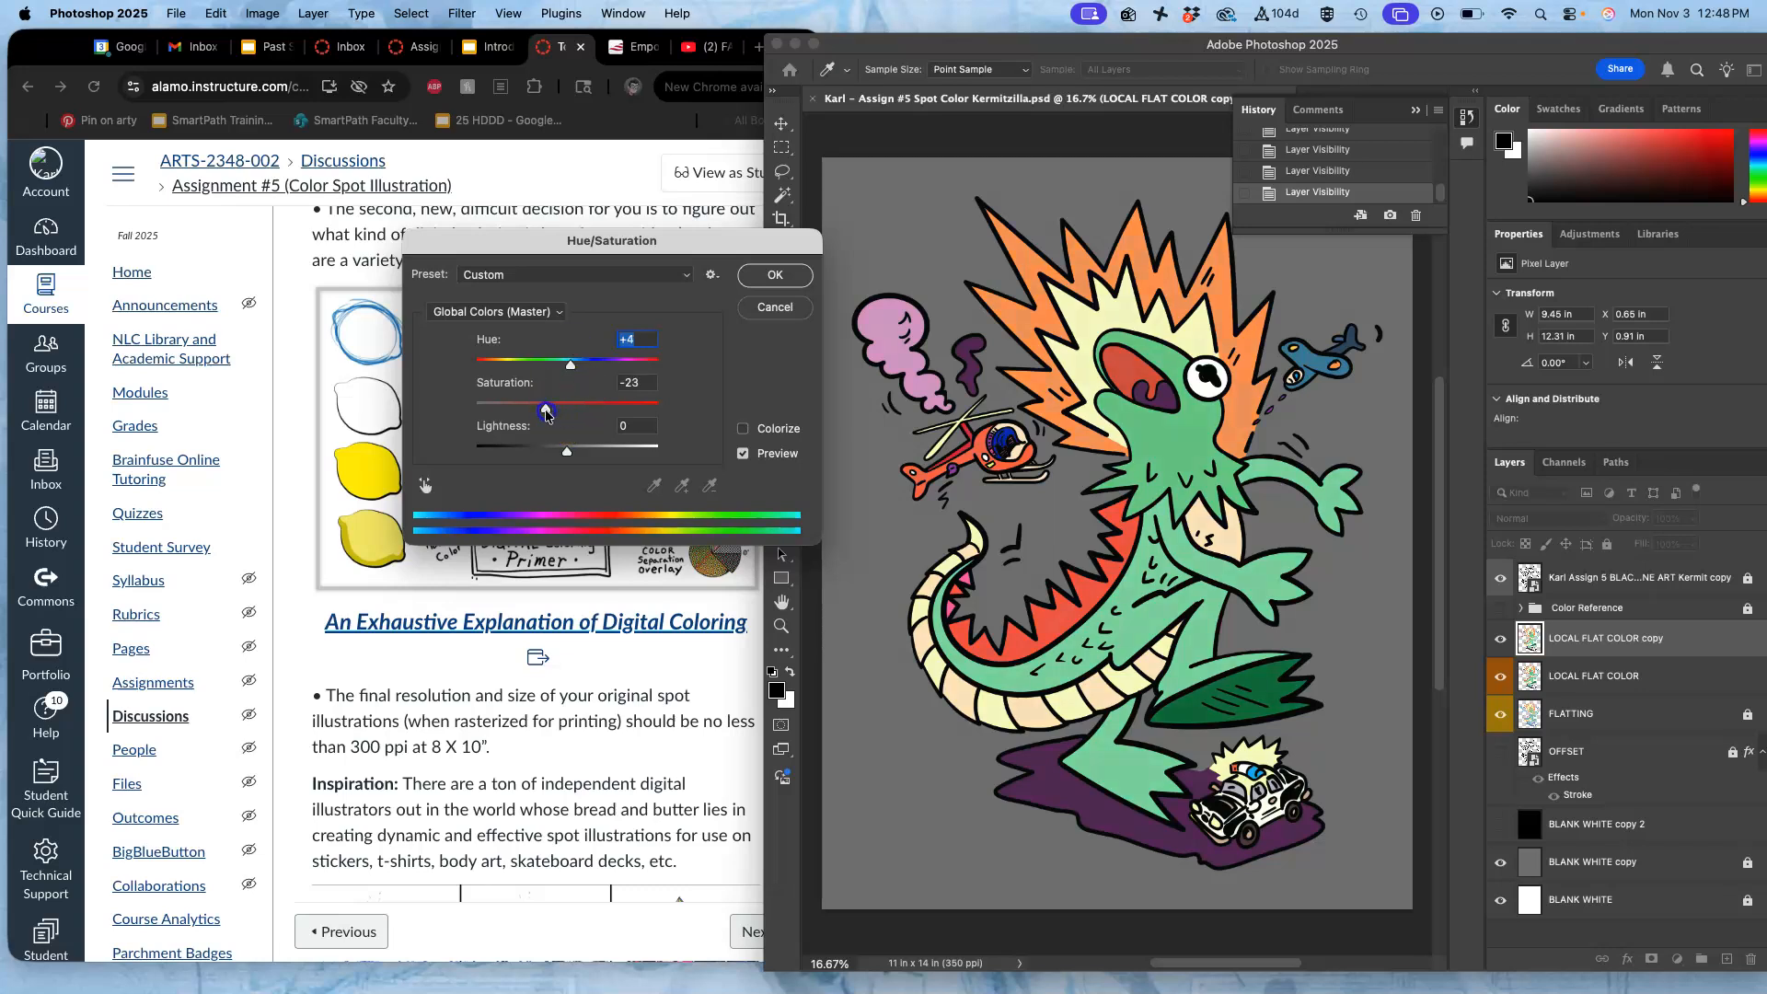
pyautogui.moveTo(561, 413); pyautogui.dragTo(553, 413)
pyautogui.click(775, 274)
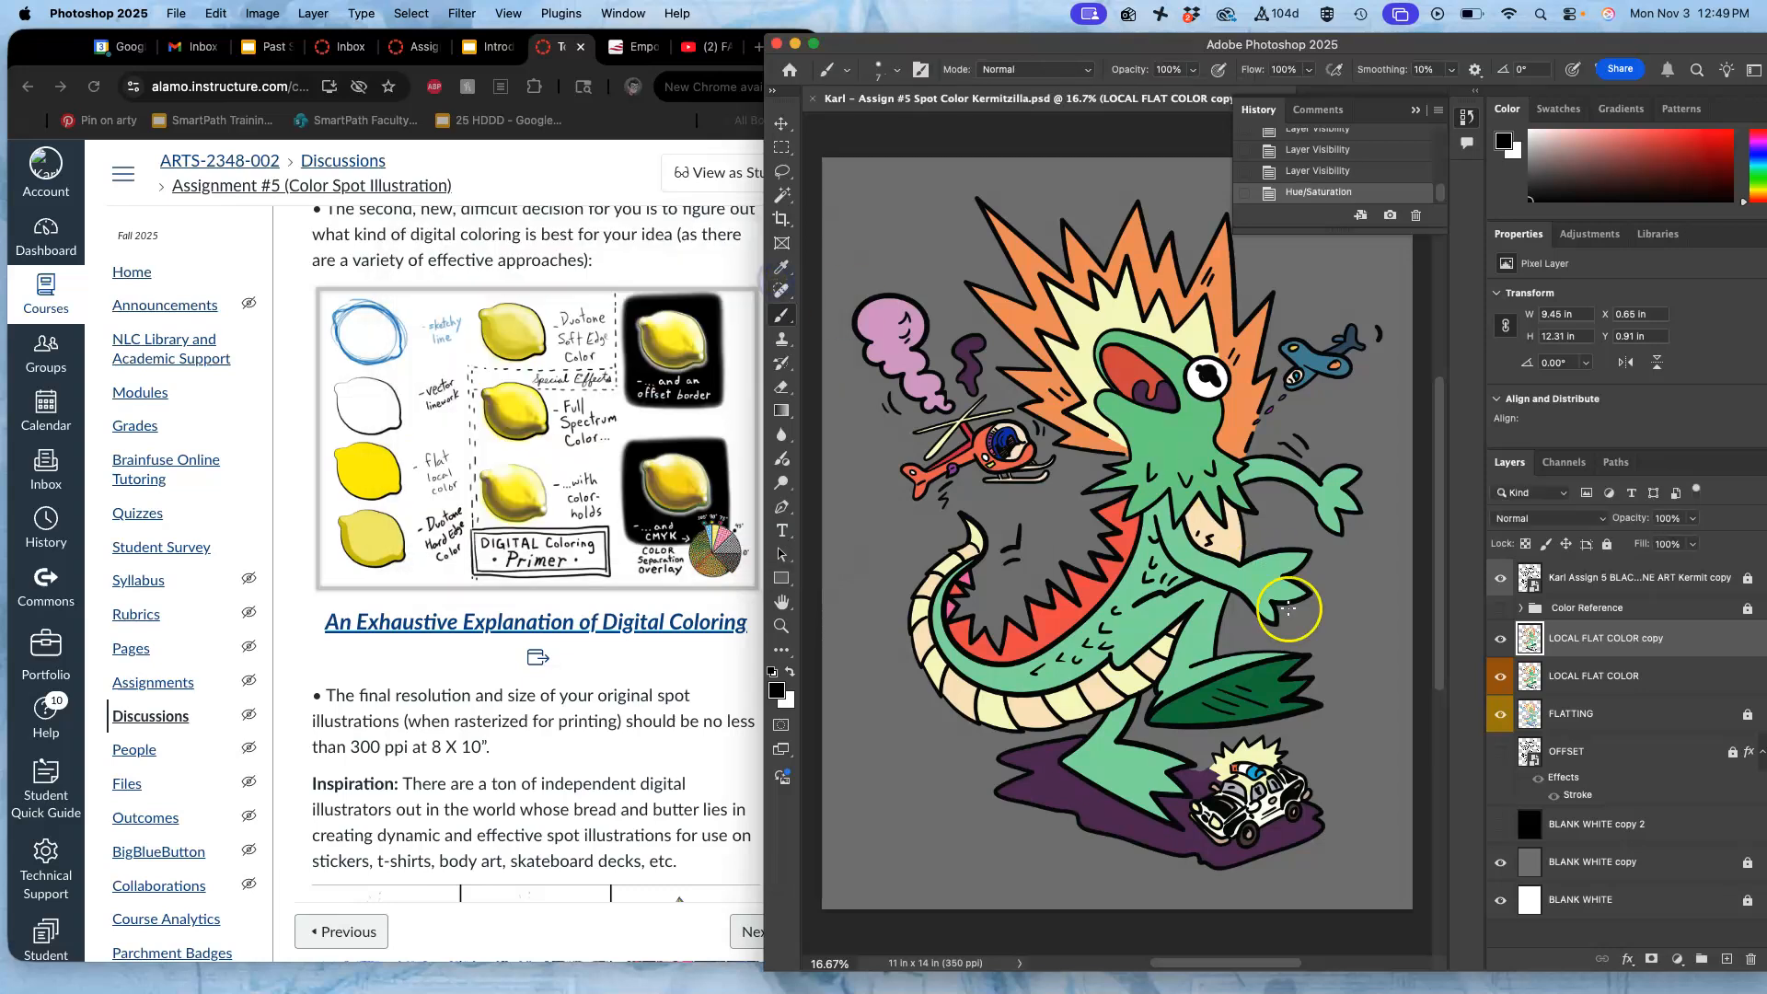
pyautogui.click(1501, 639)
pyautogui.click(1501, 639)
pyautogui.click(1501, 638)
pyautogui.click(1501, 639)
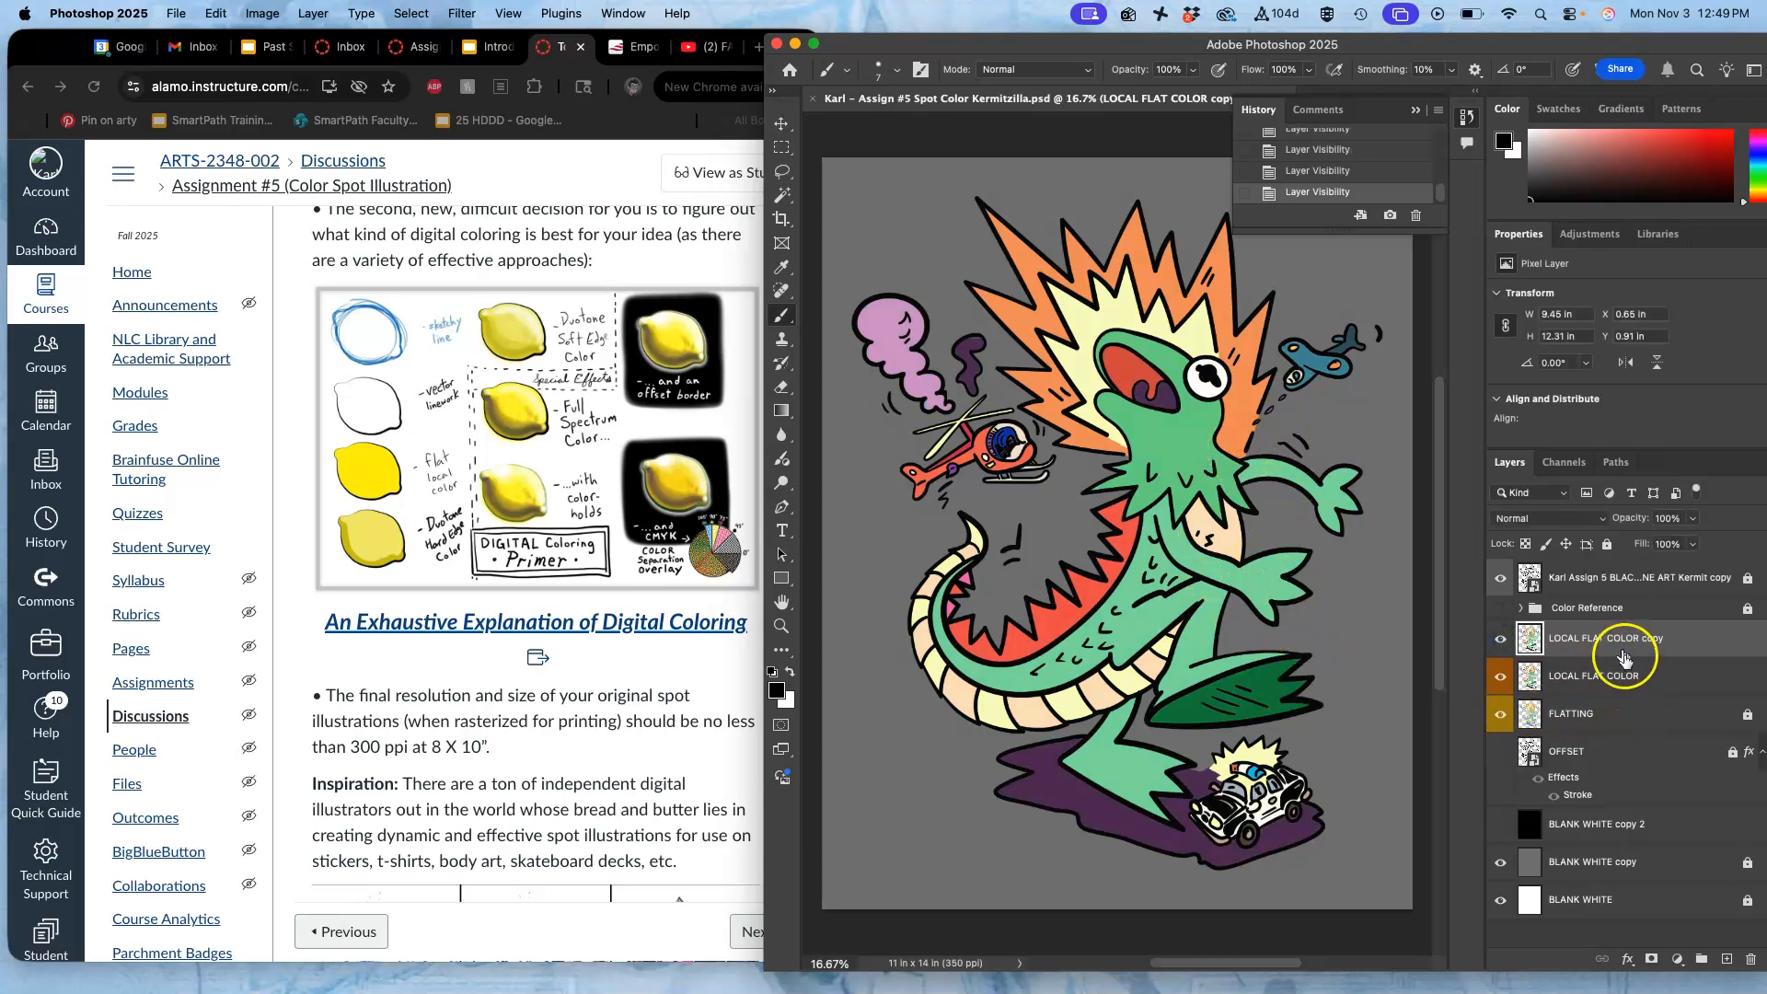
# Inspect the creature's mouth up close, comparing the colors of LOCAL FLAT COLOR copy, LOCAL FLAT COLOR and FLATTING, with both local color layers shown again at the end
pyautogui.press('super+plus')
pyautogui.press('super+plus')
pyautogui.press('super+plus')
pyautogui.press('super+plus')
pyautogui.press('super+plus')
pyautogui.press('super+plus')
pyautogui.press('super+plus')
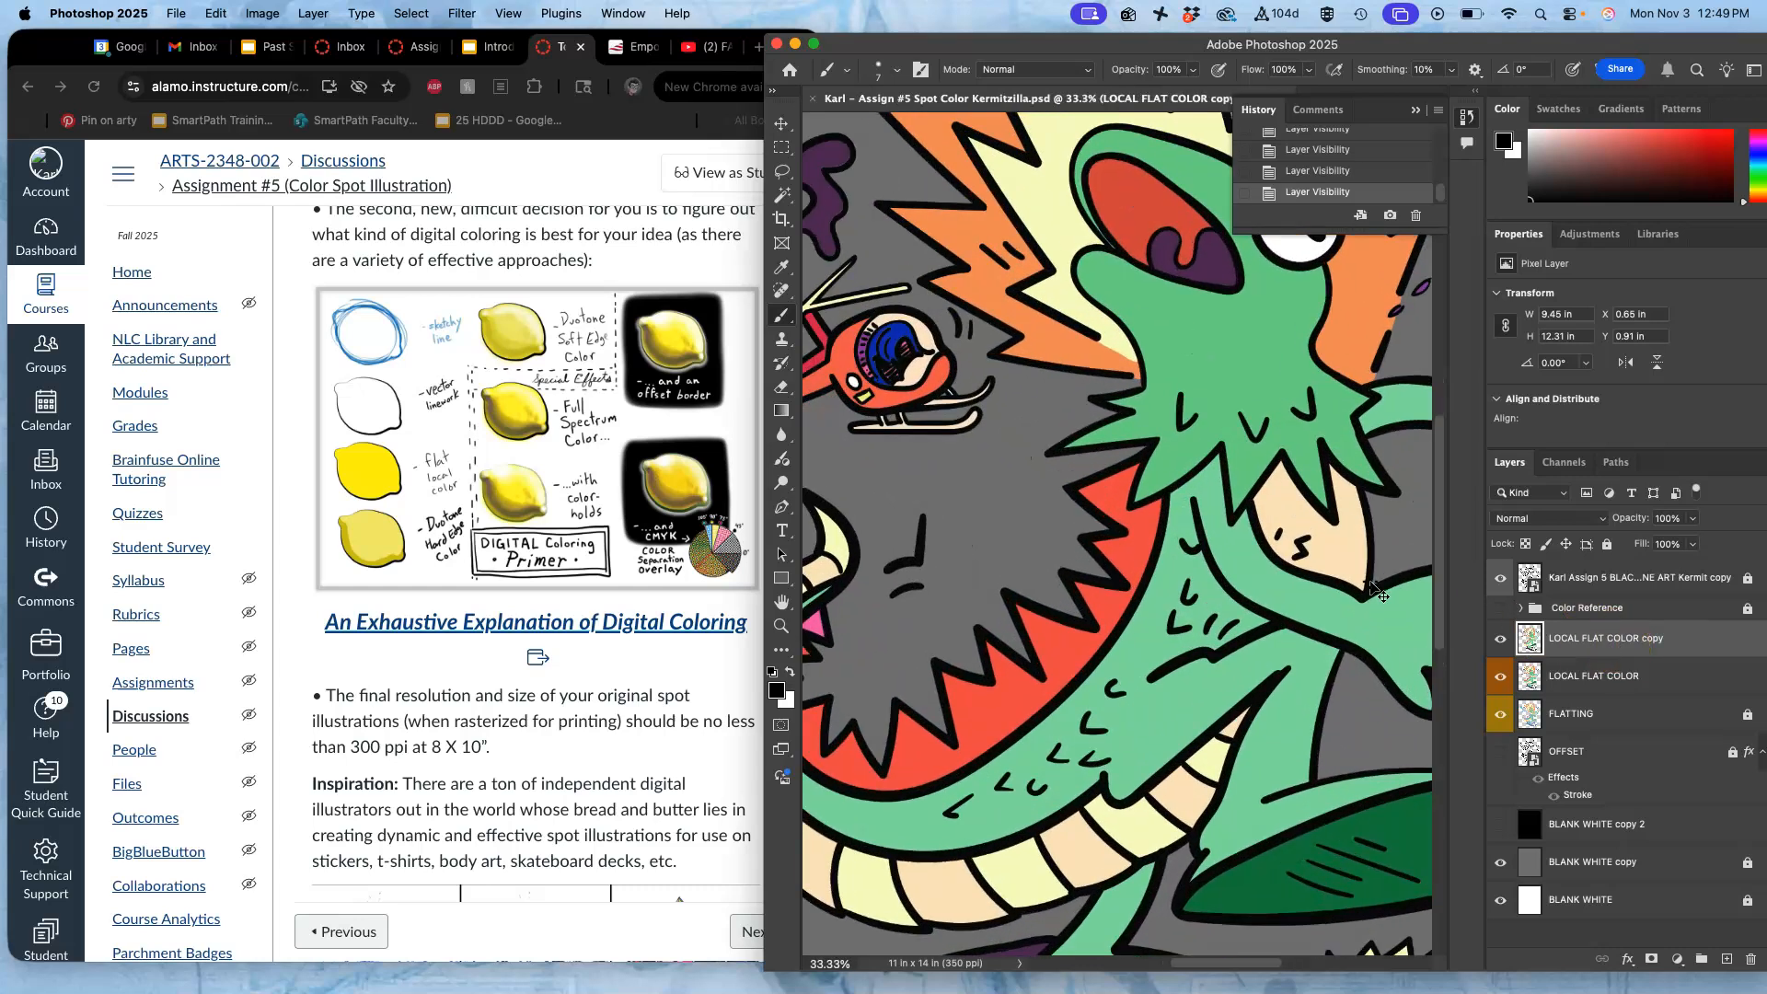
pyautogui.hscroll(5, 1370, 582)
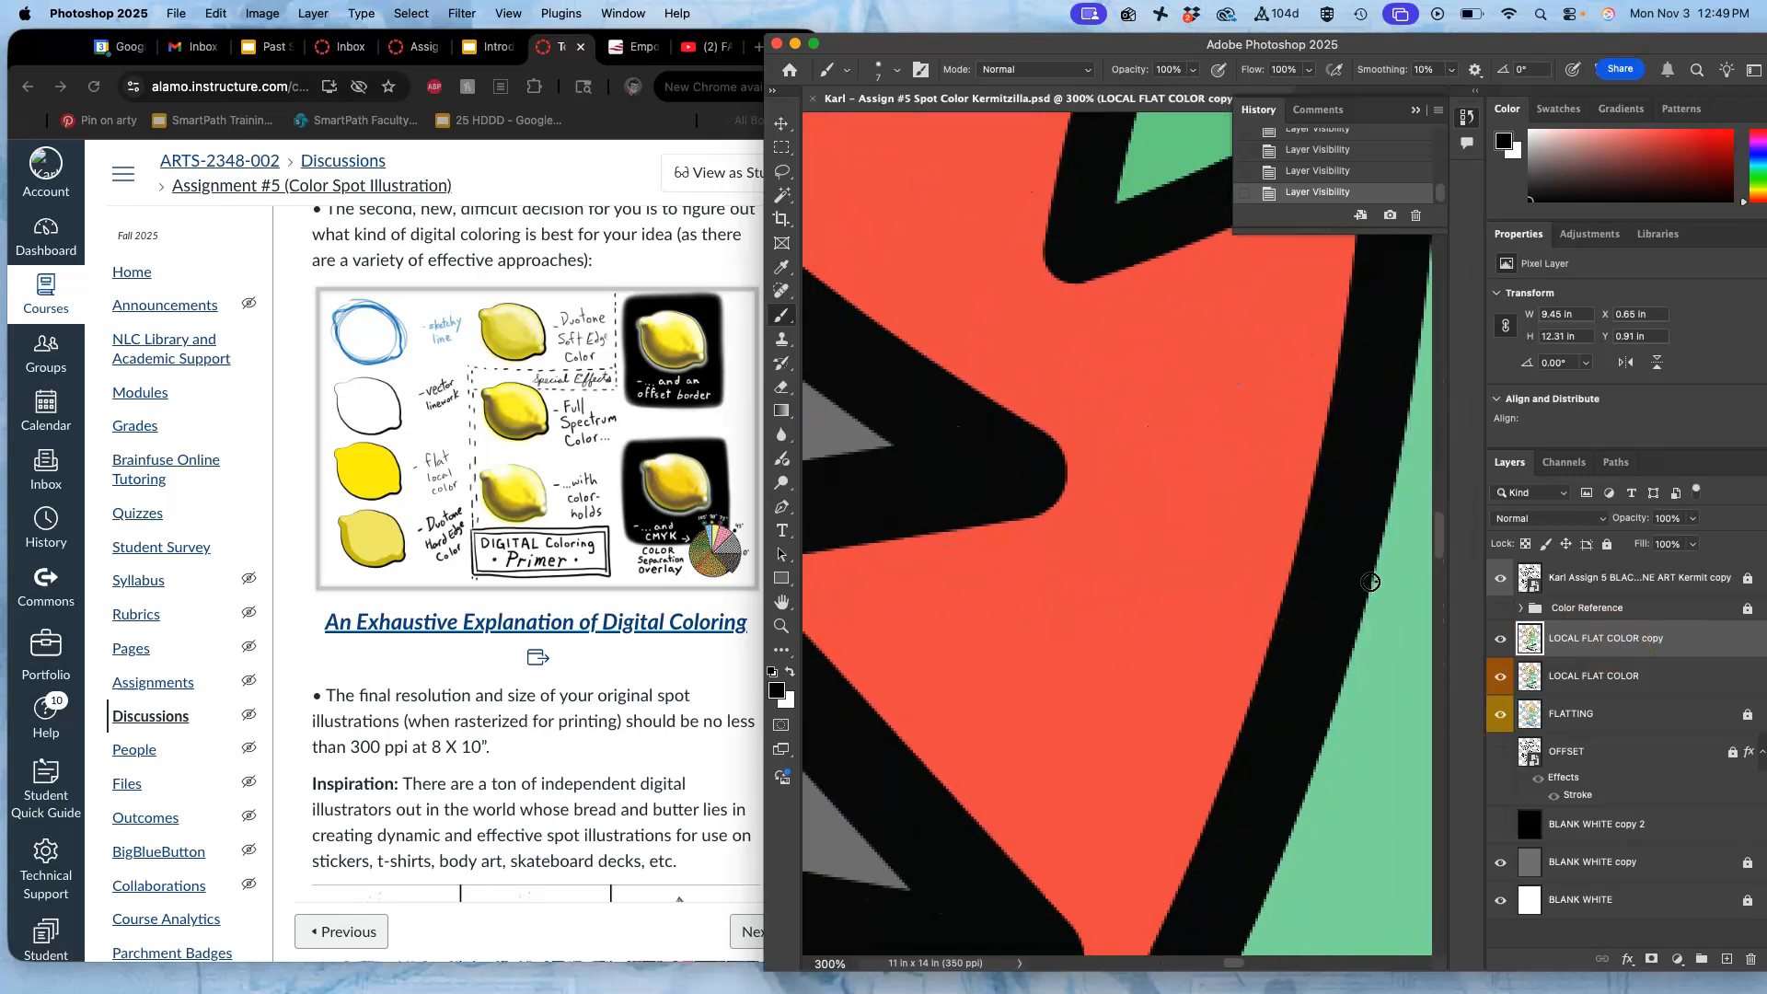
pyautogui.scroll(10, 1371, 584)
pyautogui.scroll(12, 1370, 587)
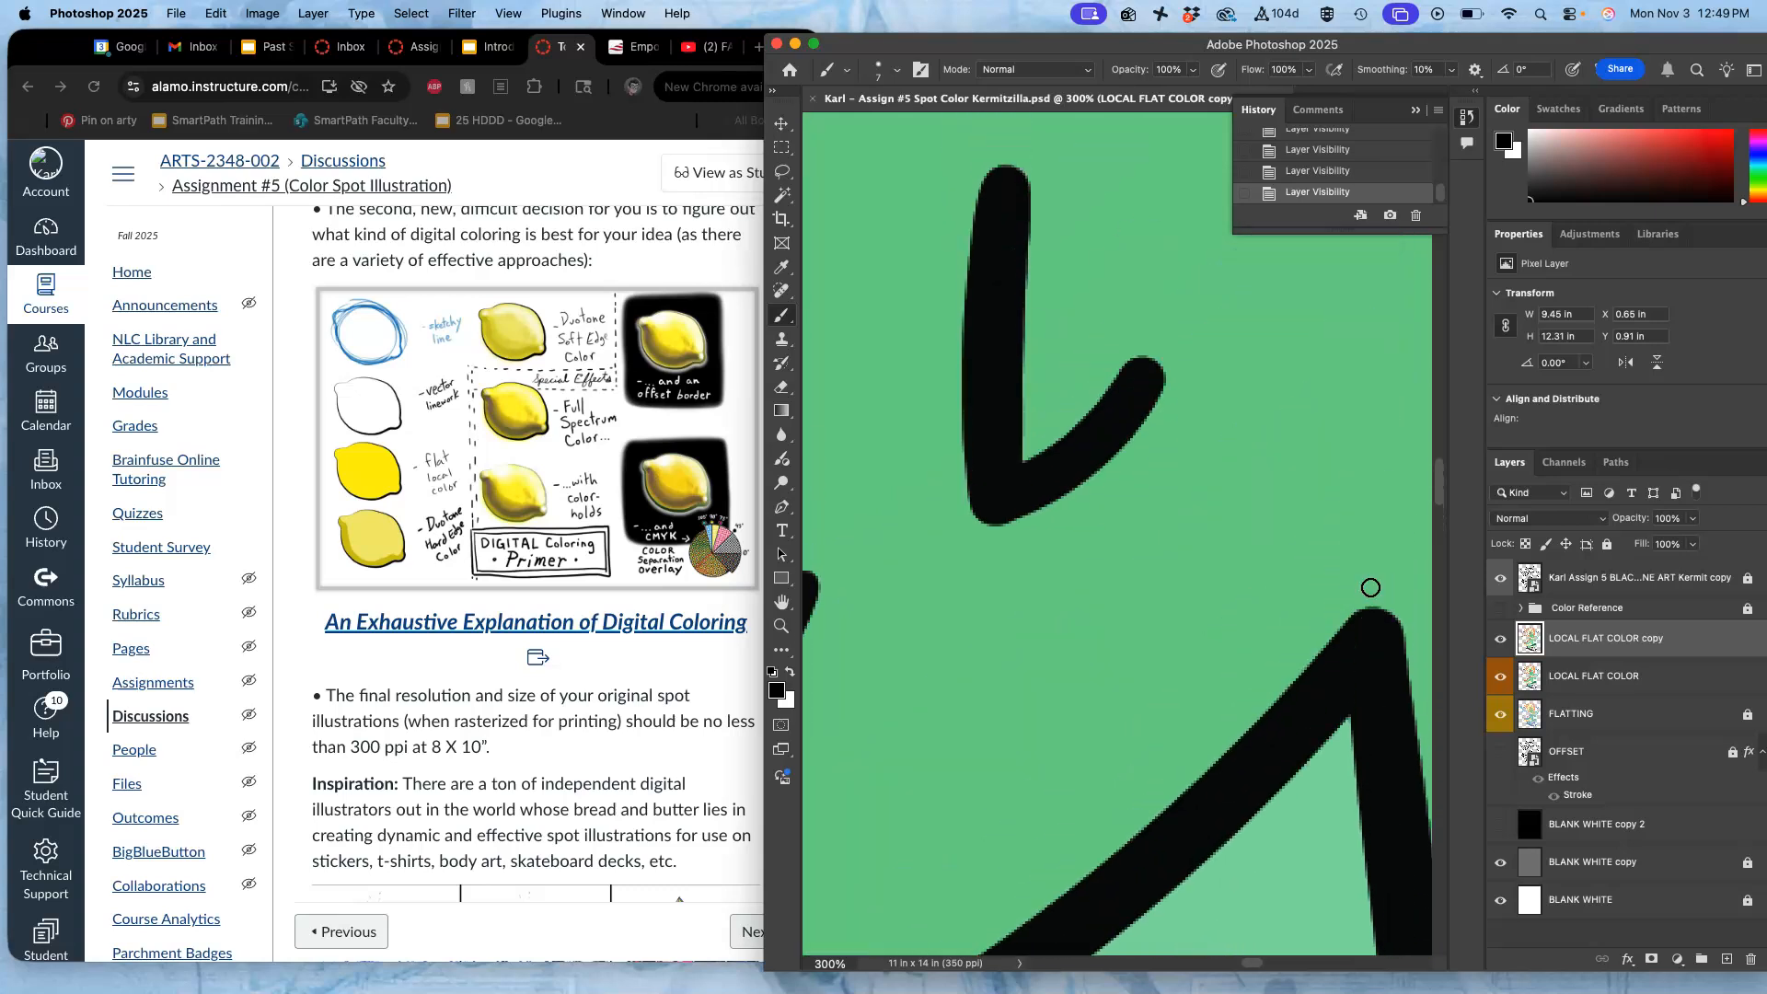
pyautogui.scroll(6, 1370, 587)
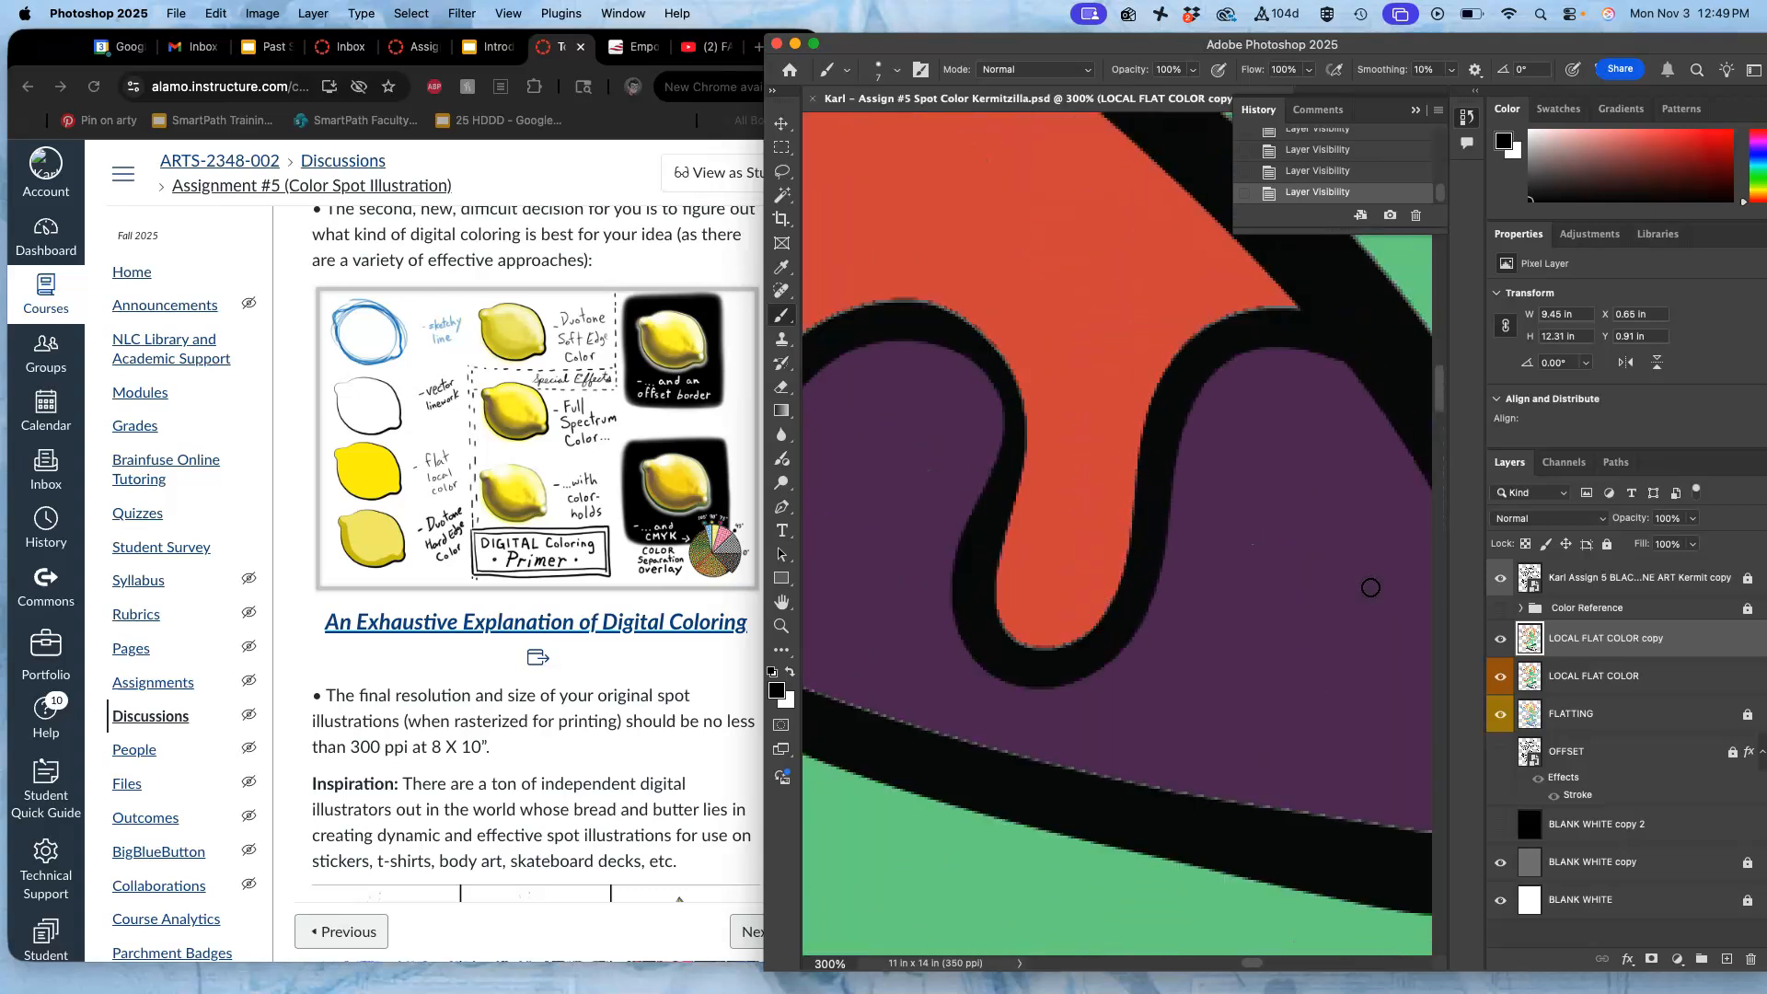
pyautogui.scroll(-3, 1289, 533)
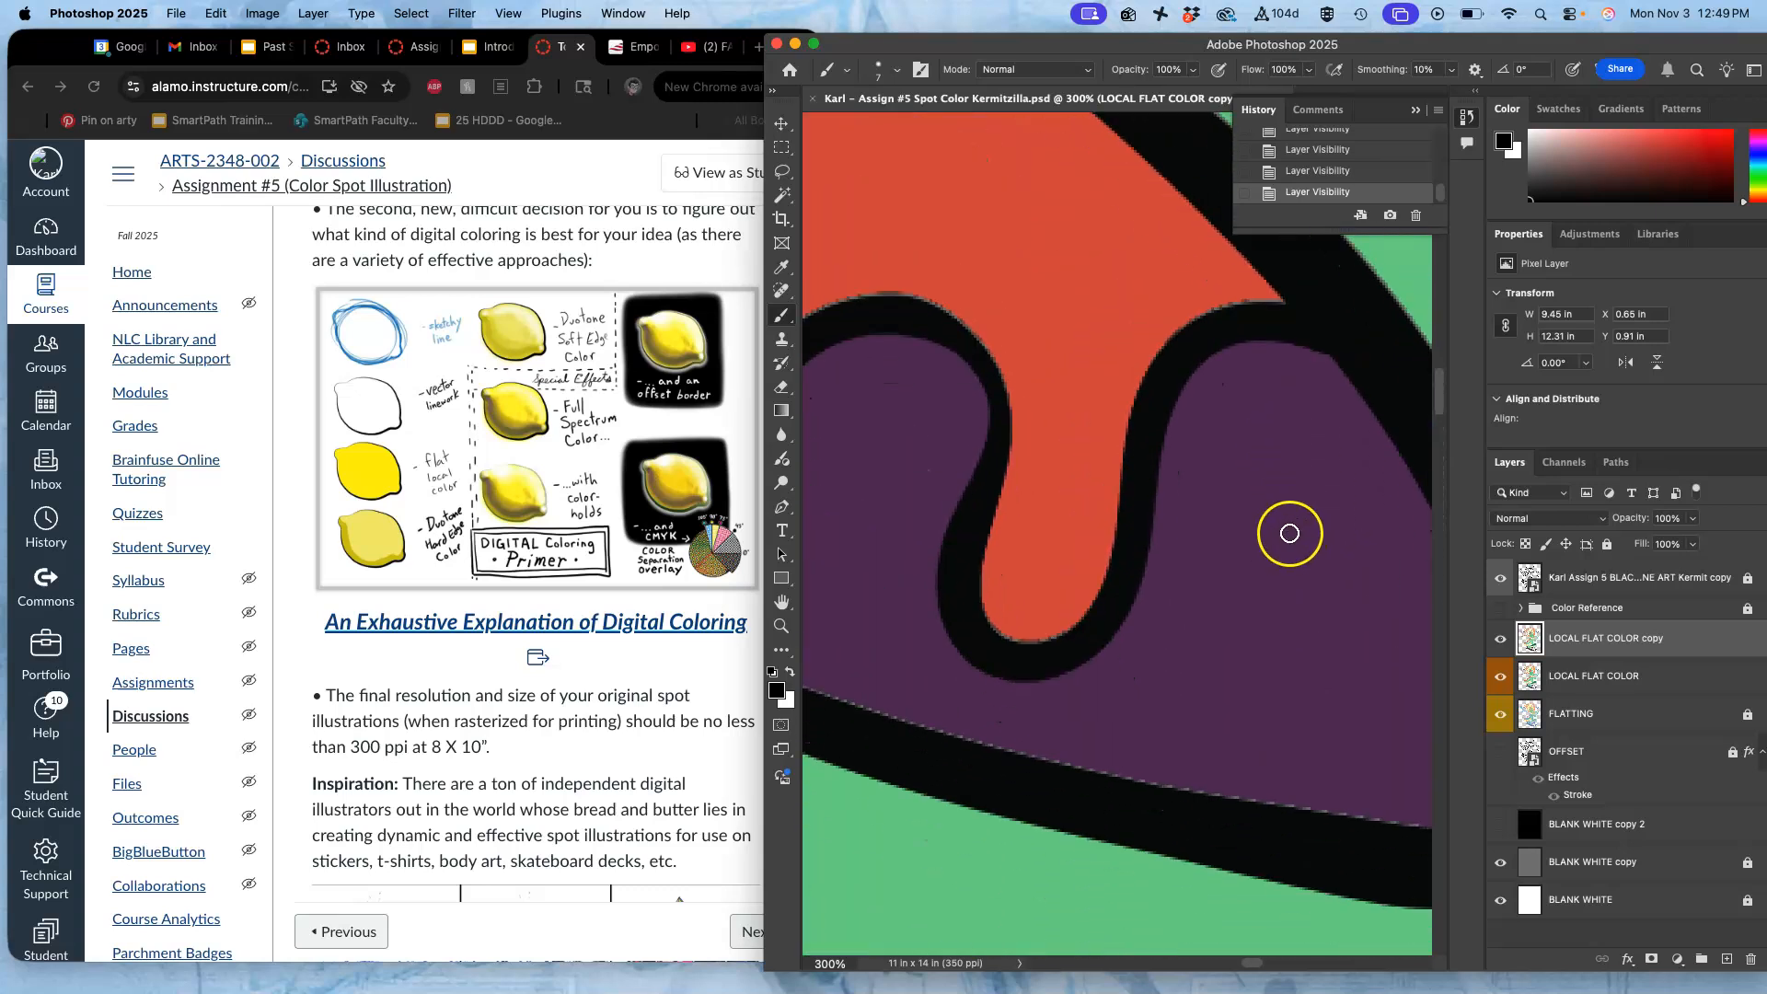
pyautogui.click(1501, 638)
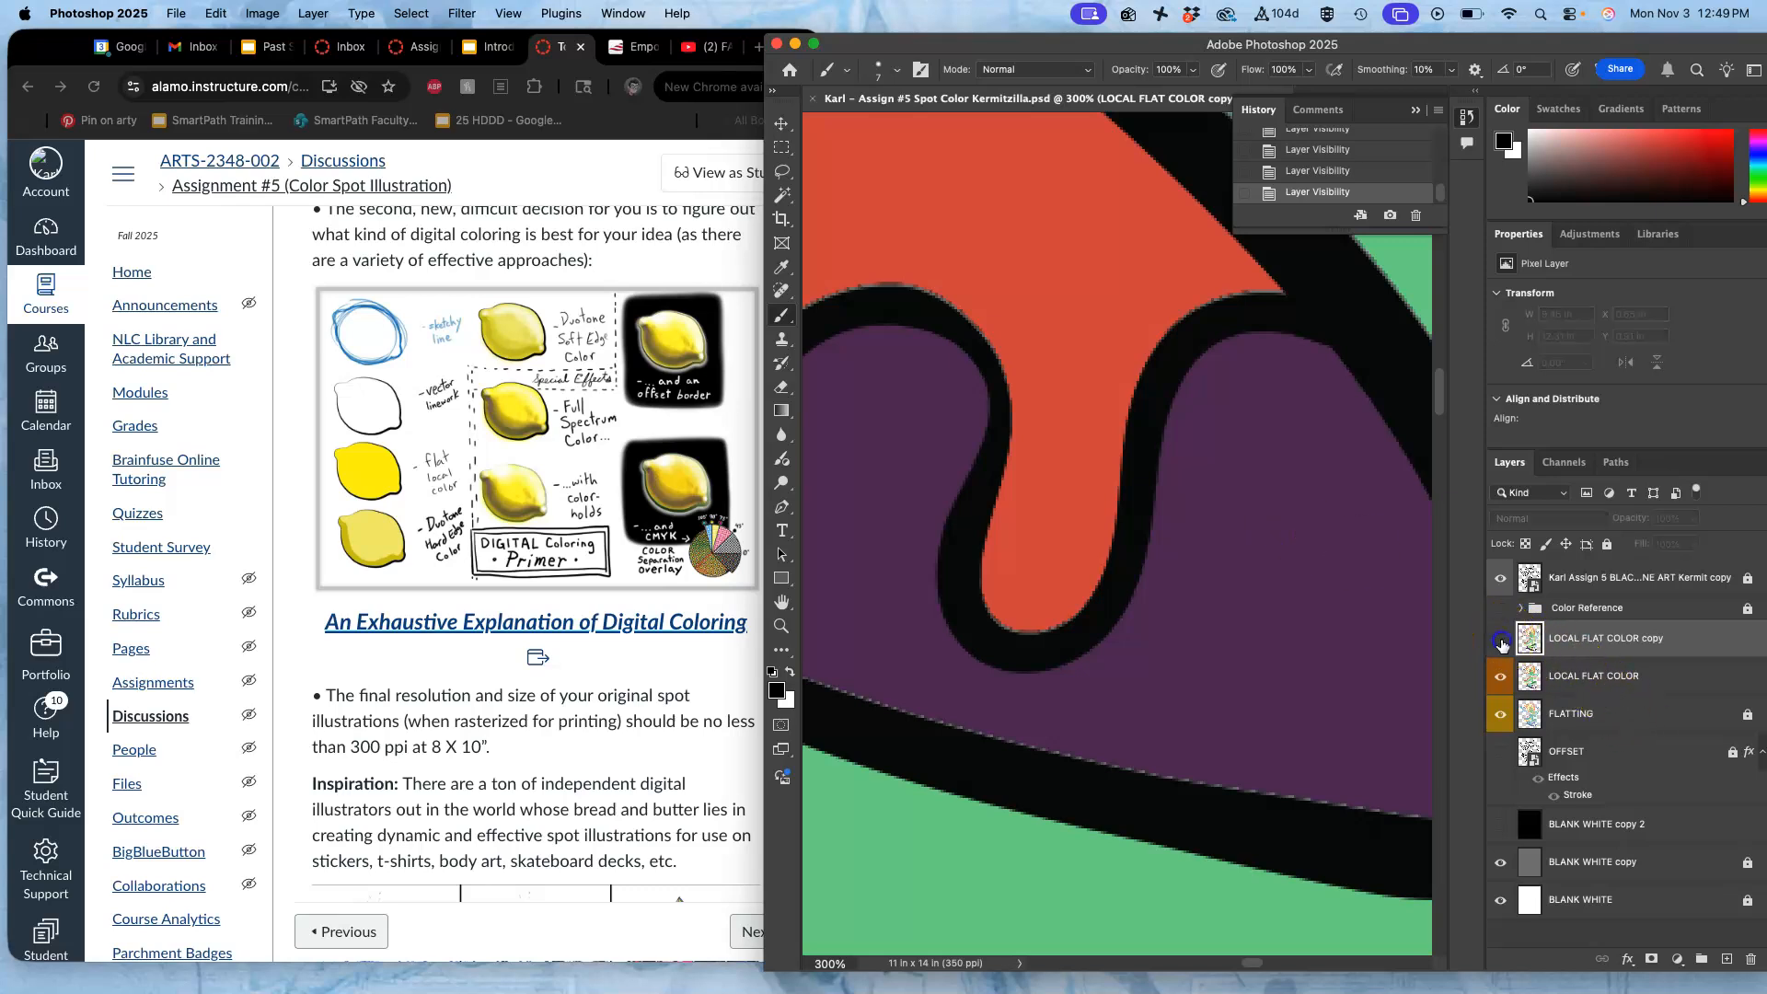
pyautogui.click(1499, 678)
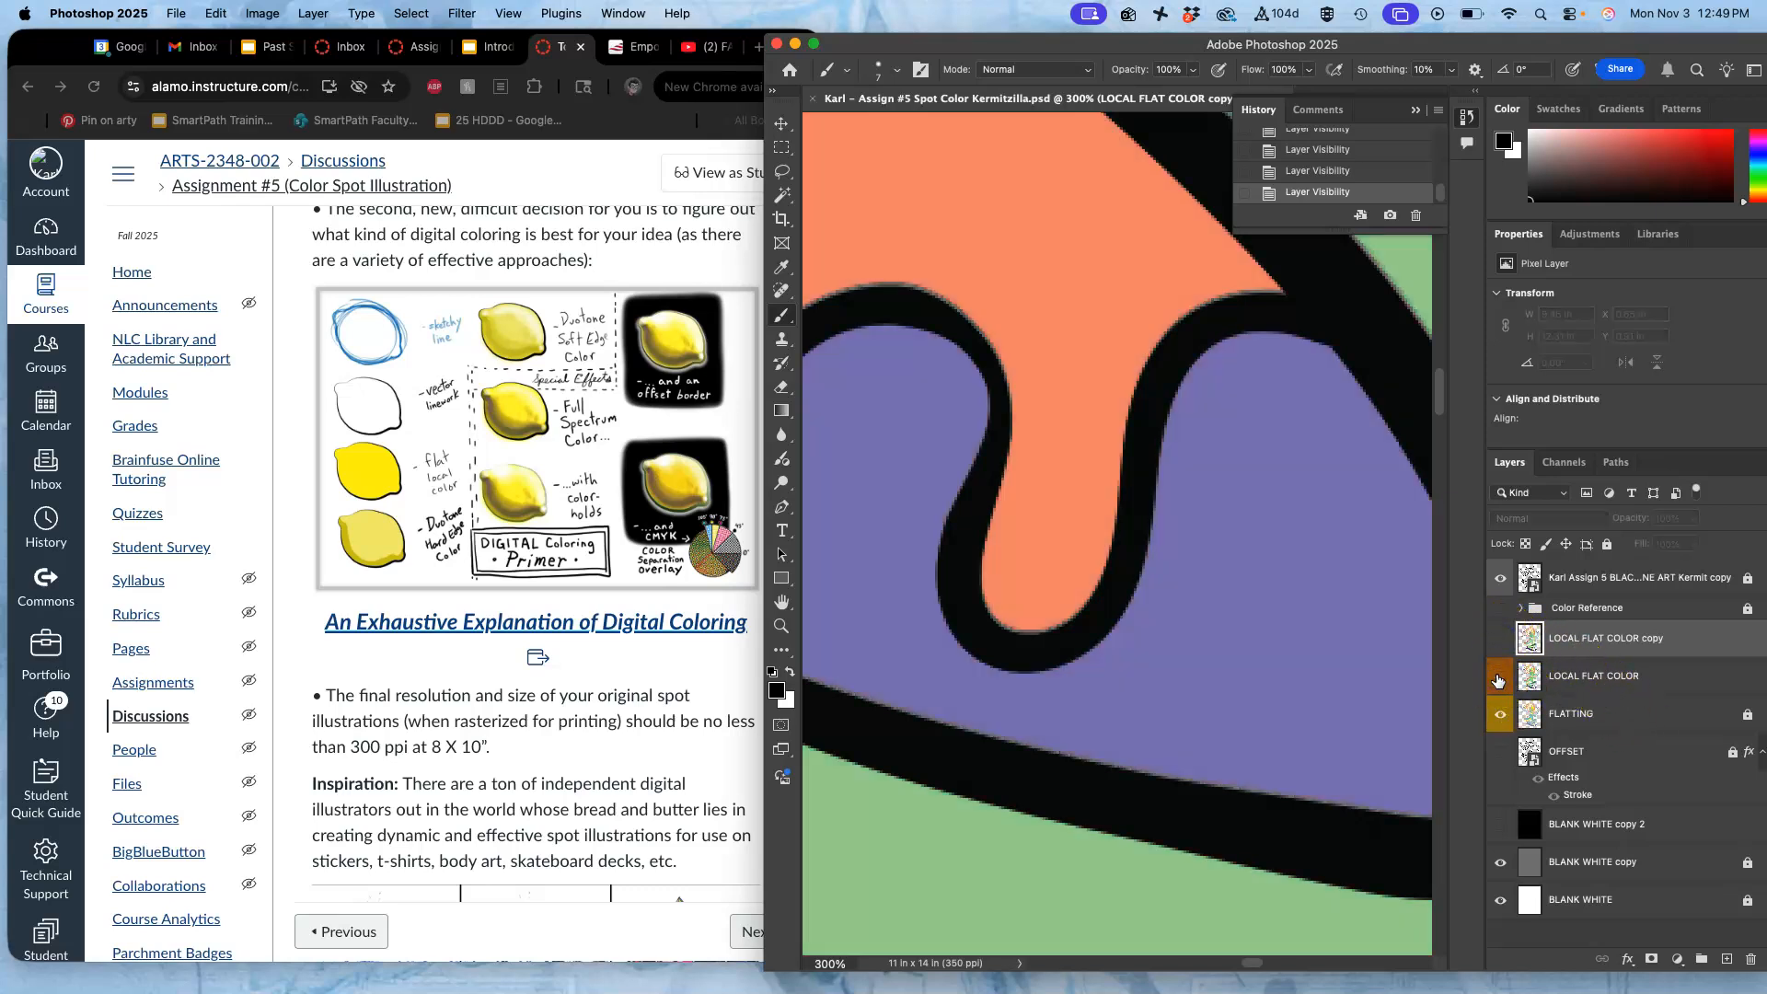
pyautogui.click(1499, 680)
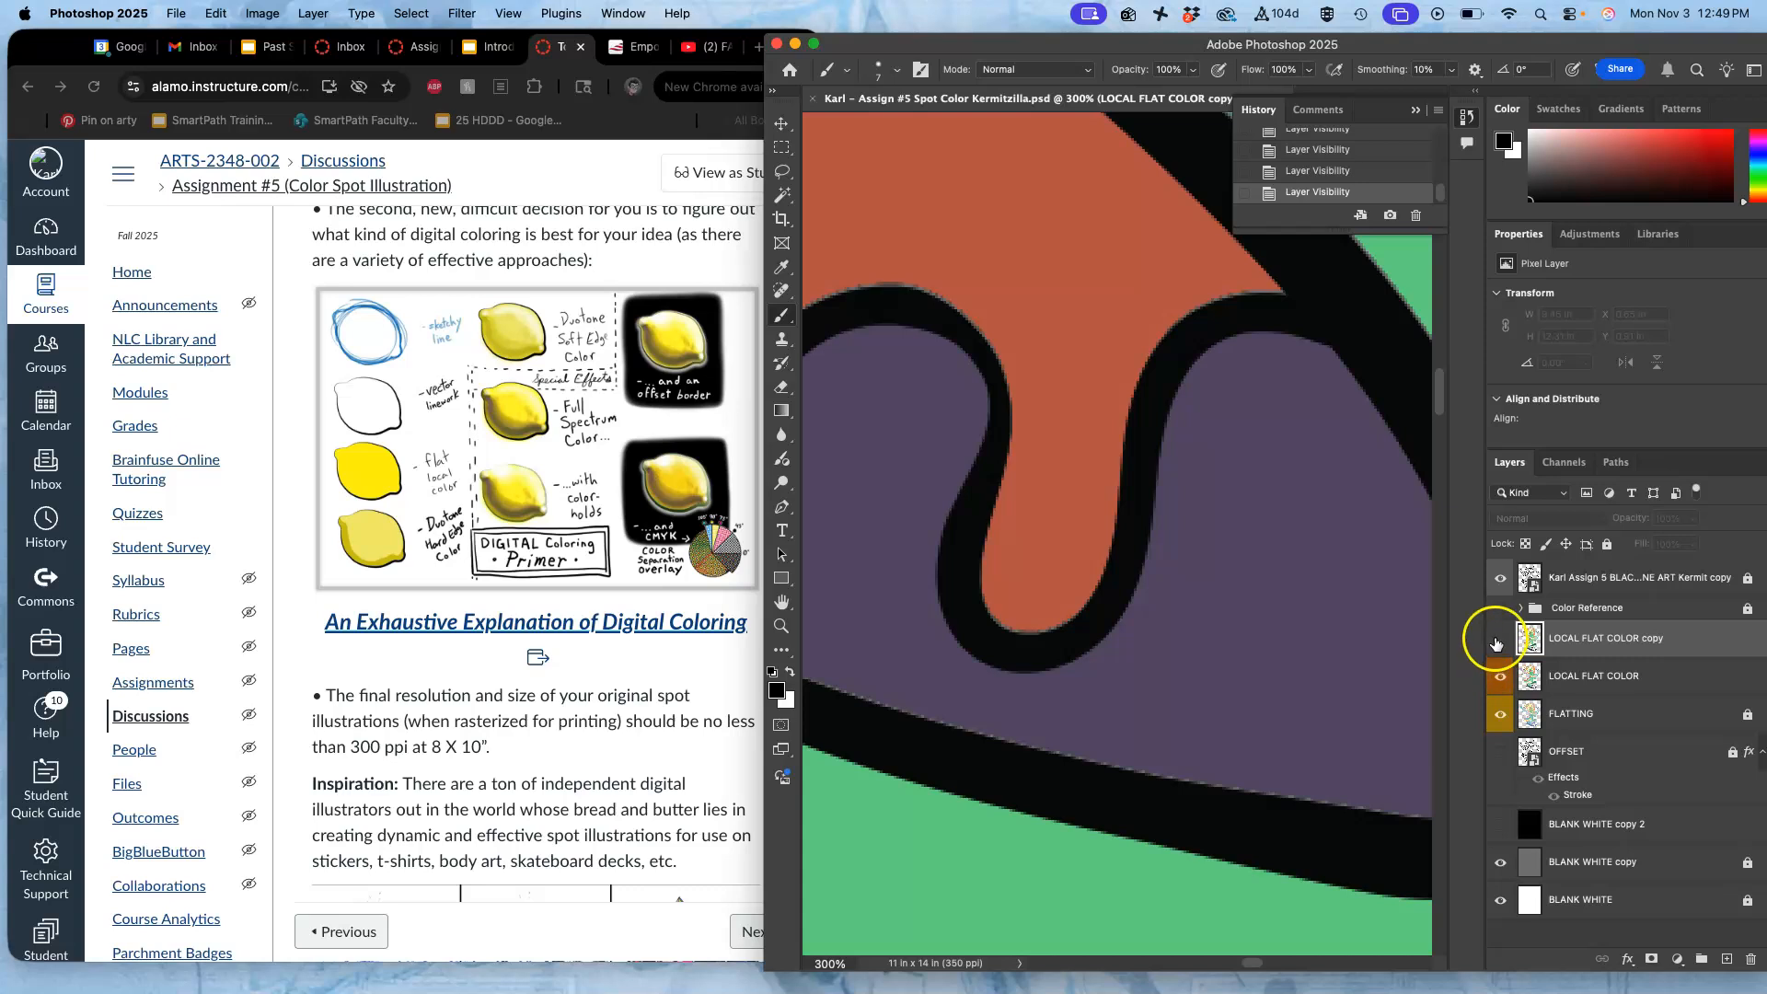
pyautogui.click(1499, 639)
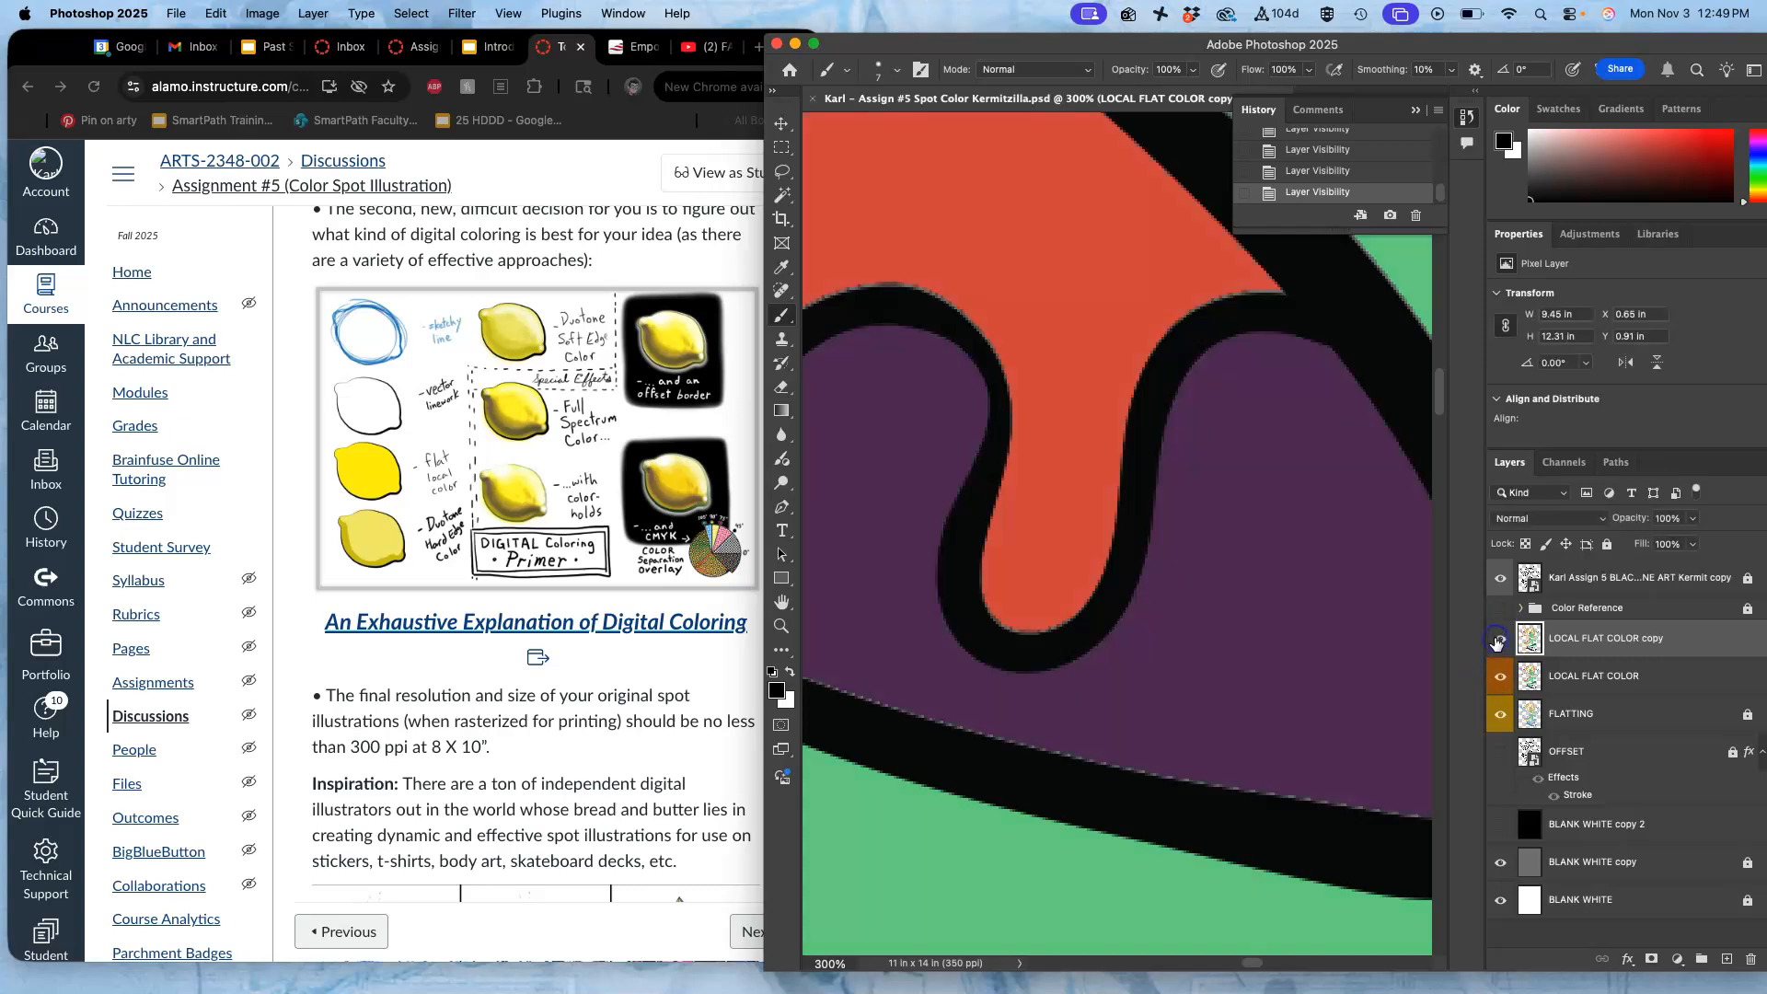
# Change the blending mode of LOCAL FLAT COLOR copy to Dissolve and lower its opacity to 50%
pyautogui.click(1535, 522)
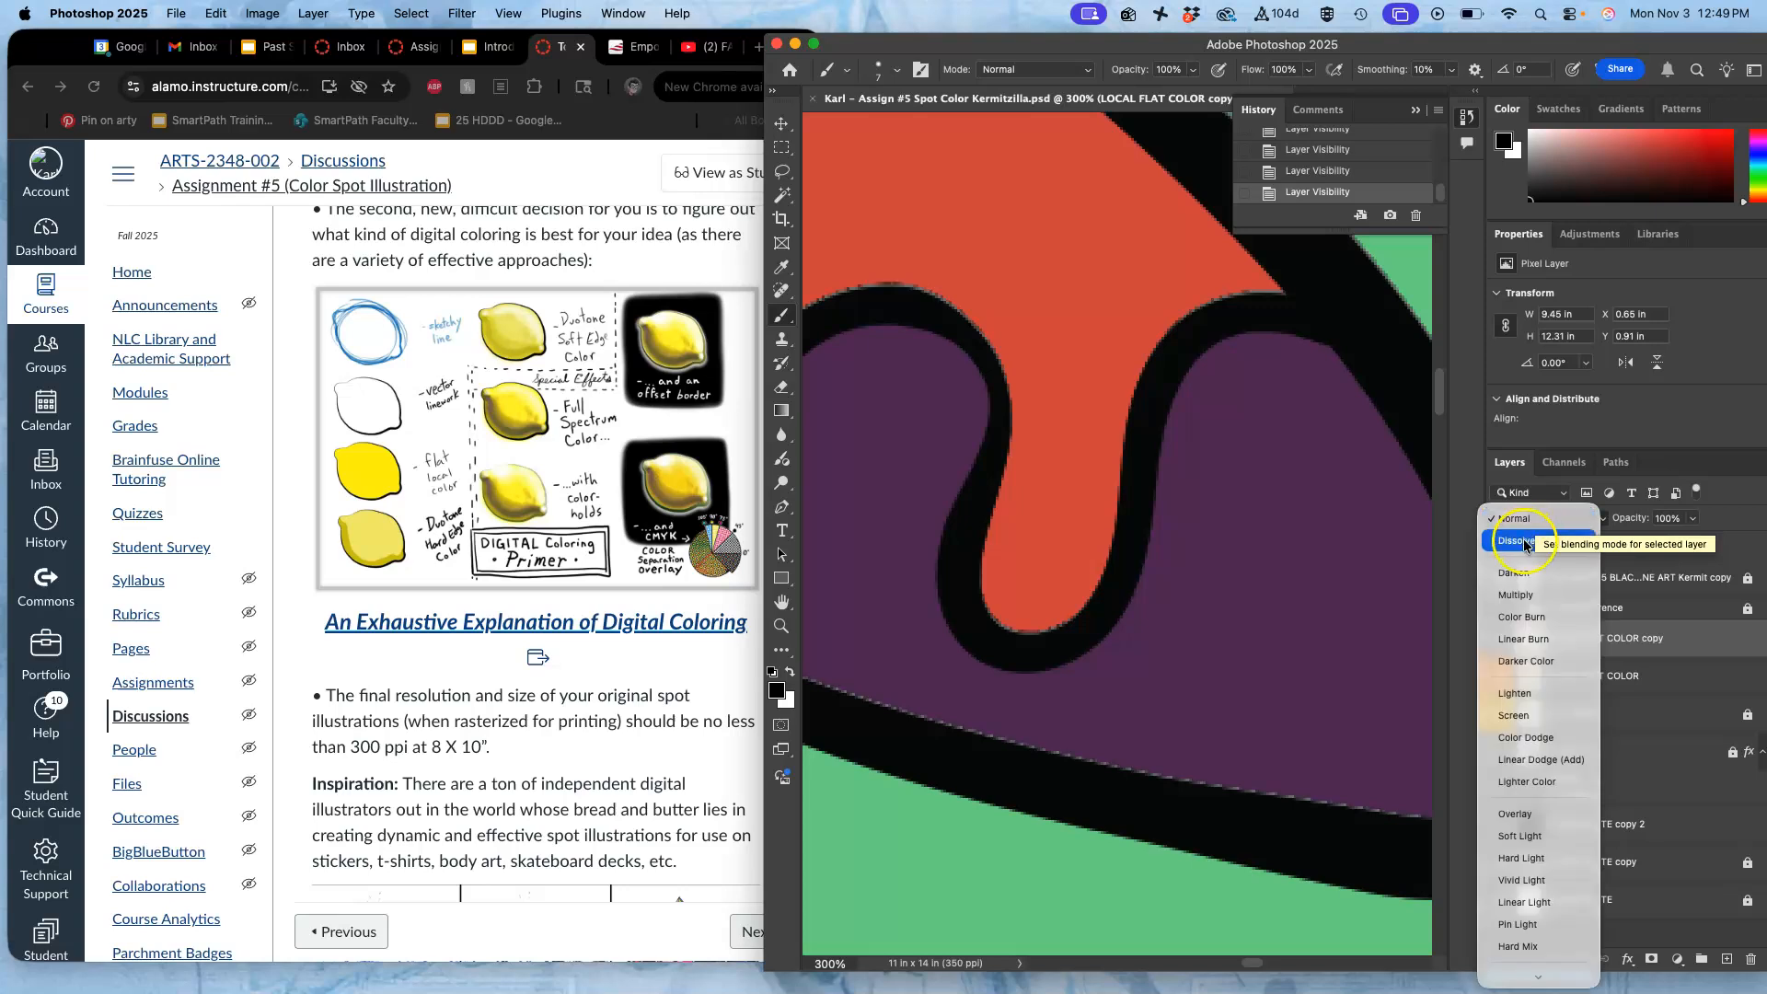
pyautogui.click(1523, 541)
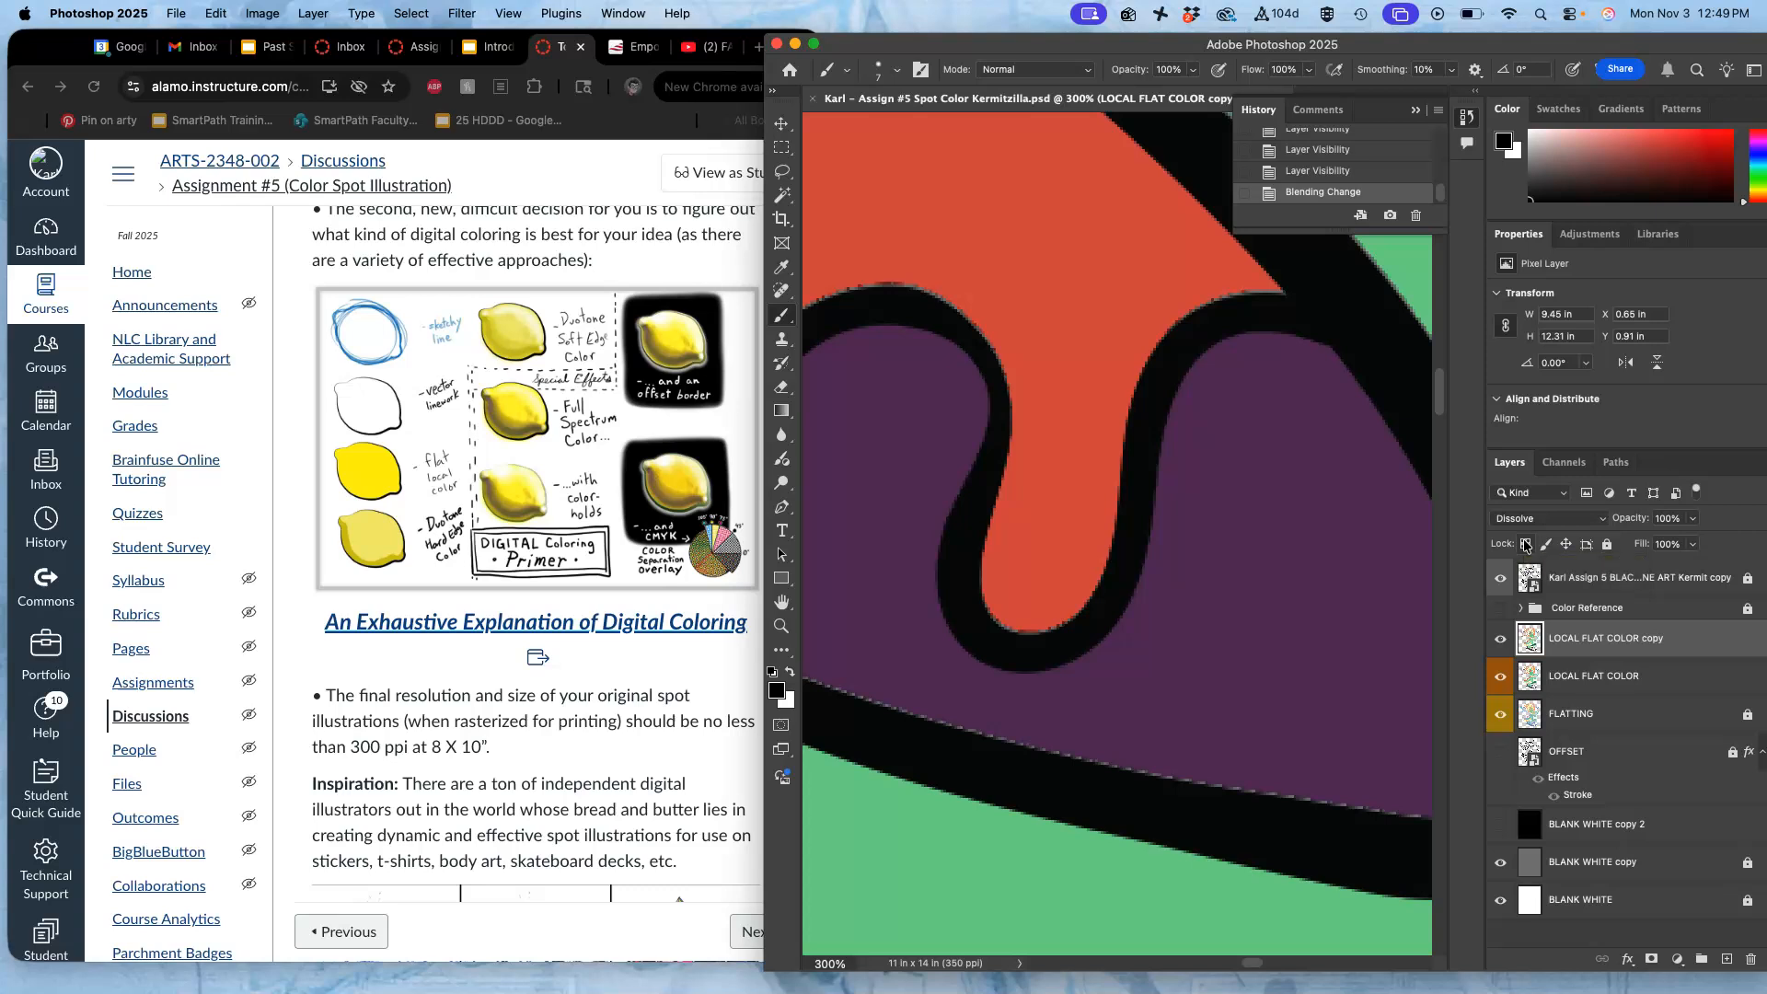
pyautogui.click(1691, 520)
pyautogui.moveTo(1668, 546); pyautogui.dragTo(1664, 546)
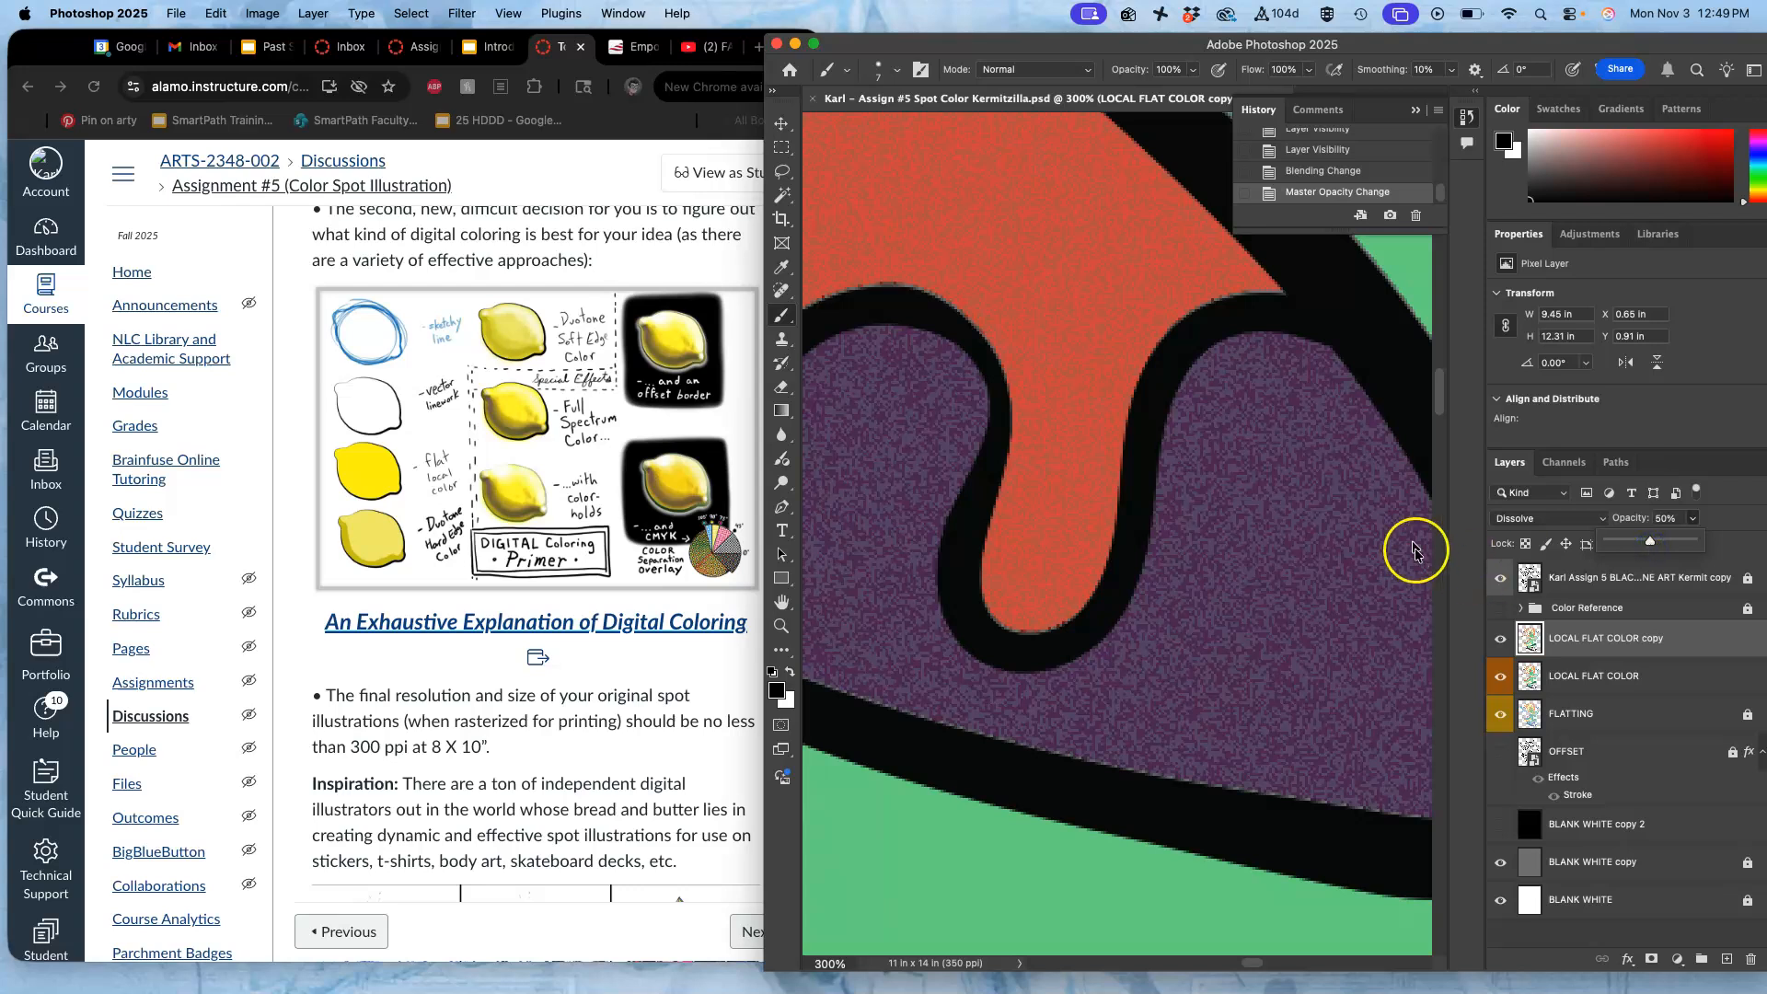
# Examine the Dissolve texture in the mouth and across the whole creature, comparing LOCAL FLAT COLOR copy hidden and shown
pyautogui.click(1501, 639)
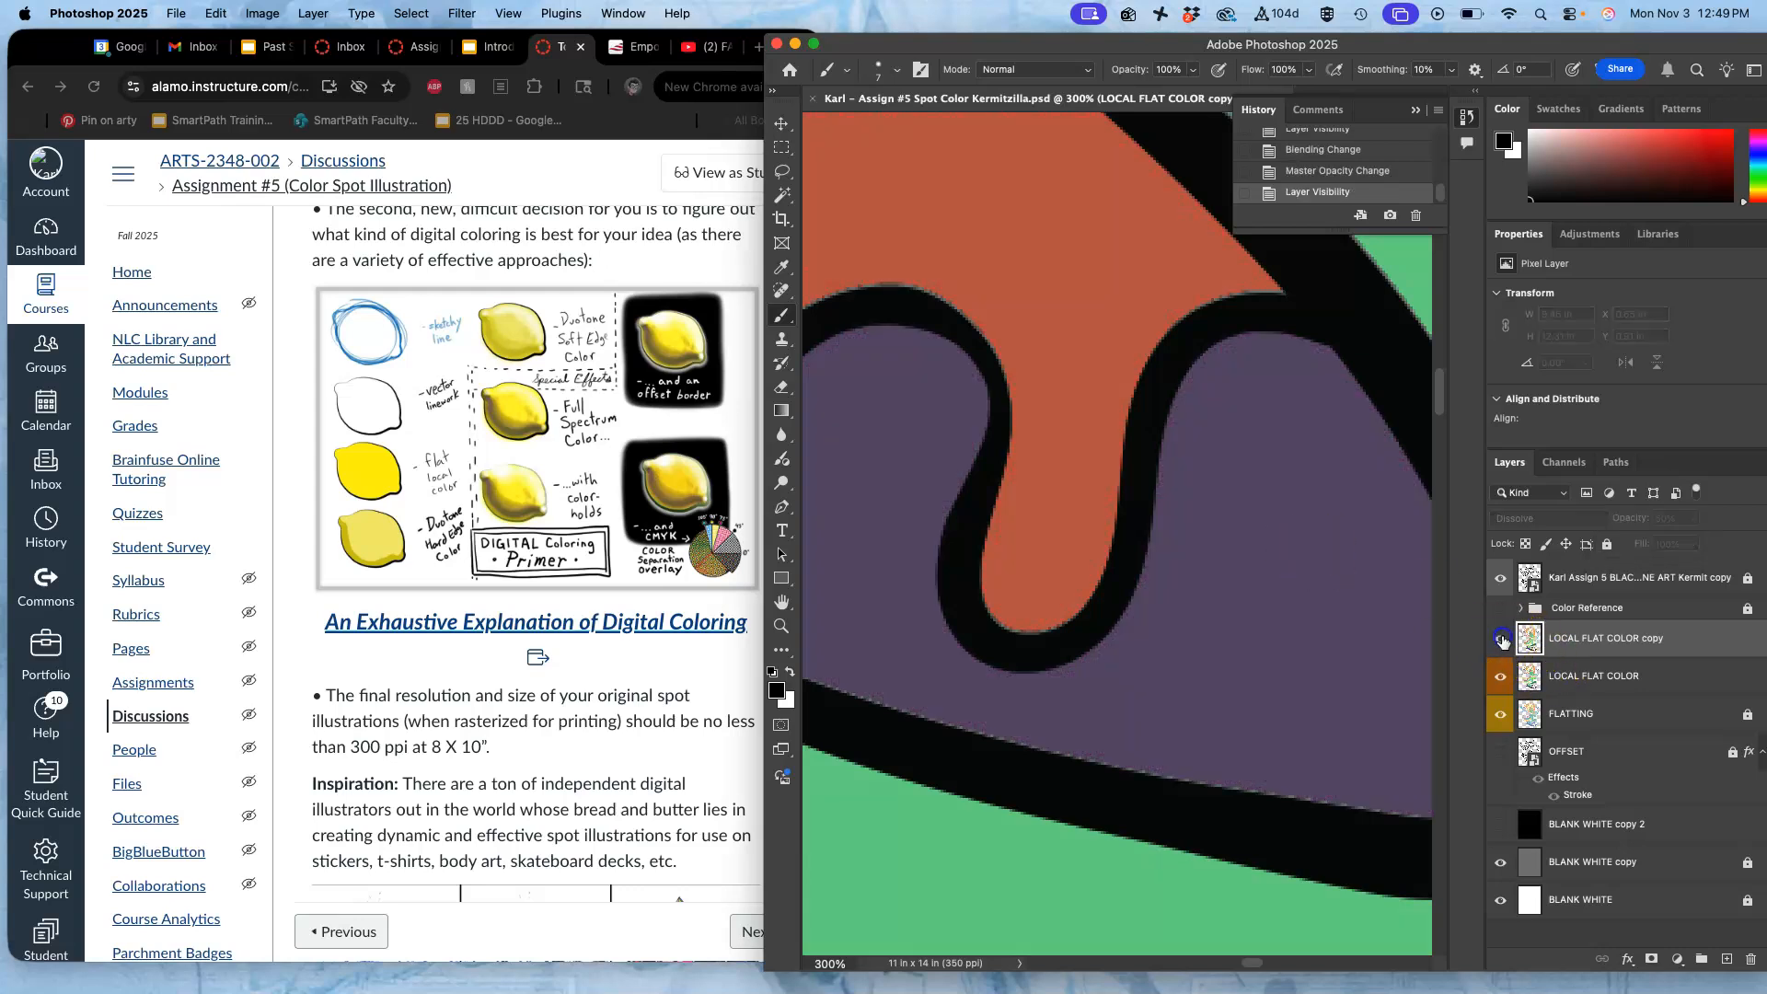
pyautogui.click(1501, 639)
pyautogui.scroll(4, 1273, 548)
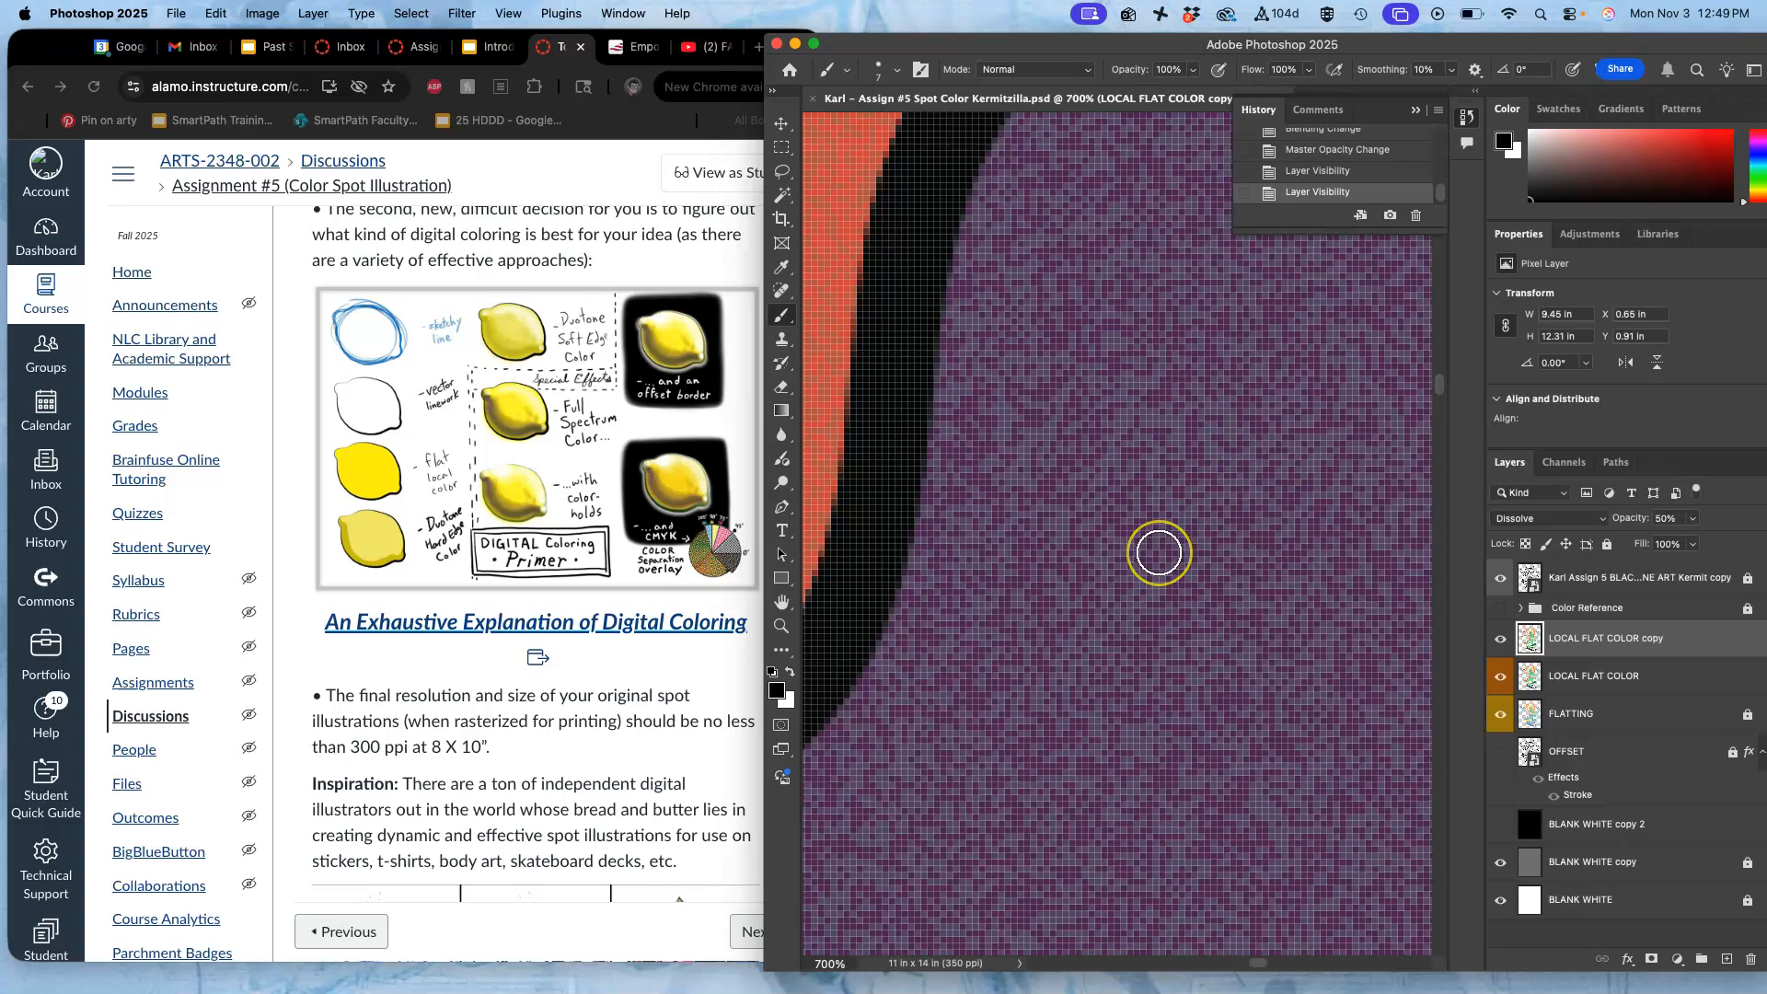
pyautogui.scroll(-4, 1158, 556)
pyautogui.scroll(-1, 1159, 556)
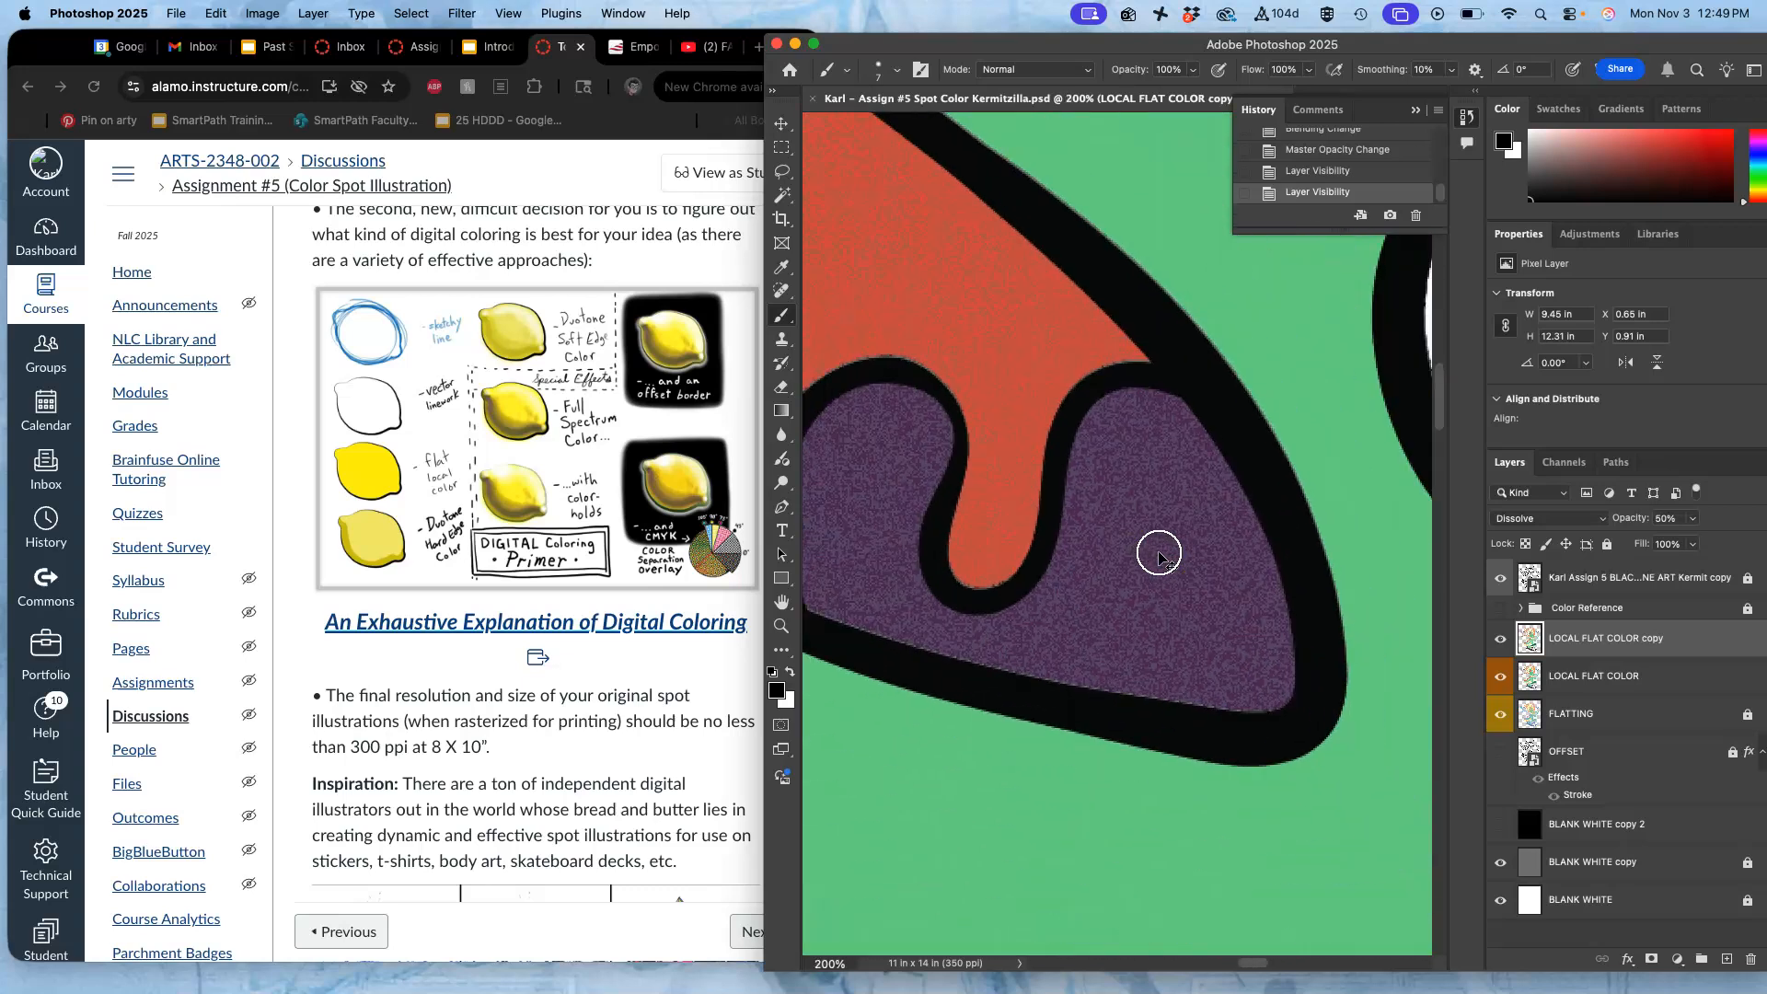
pyautogui.scroll(-6, 1158, 554)
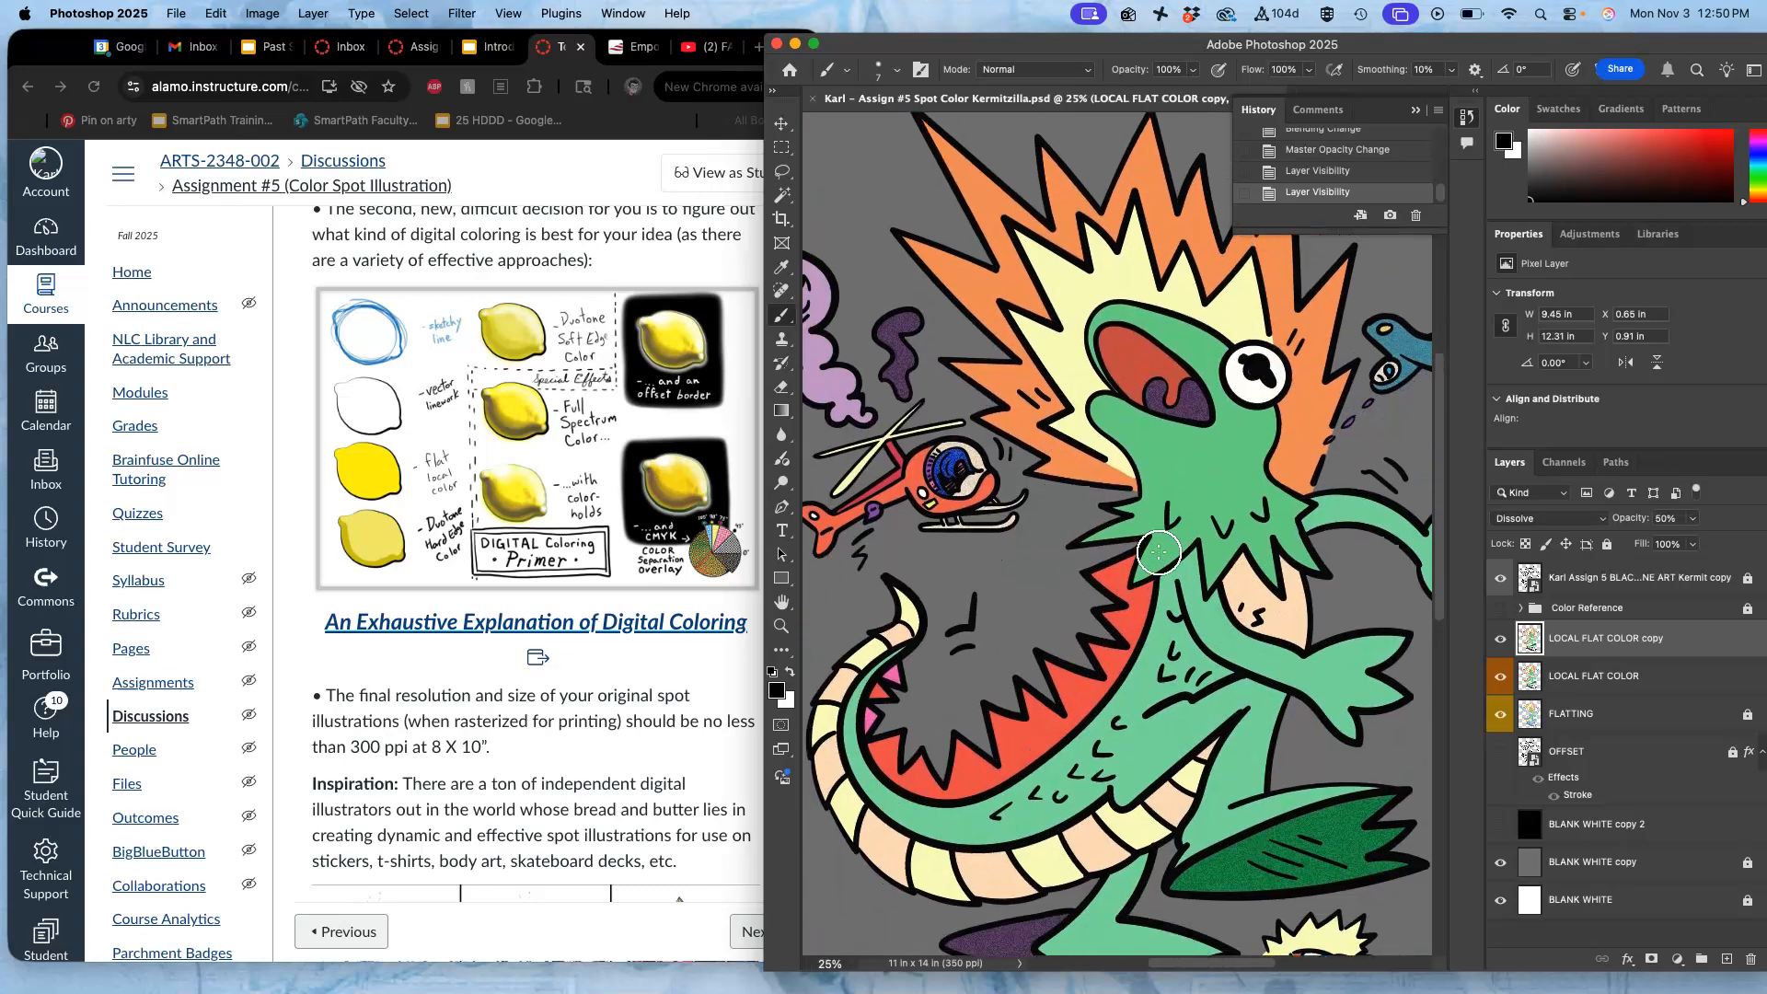
pyautogui.click(1499, 640)
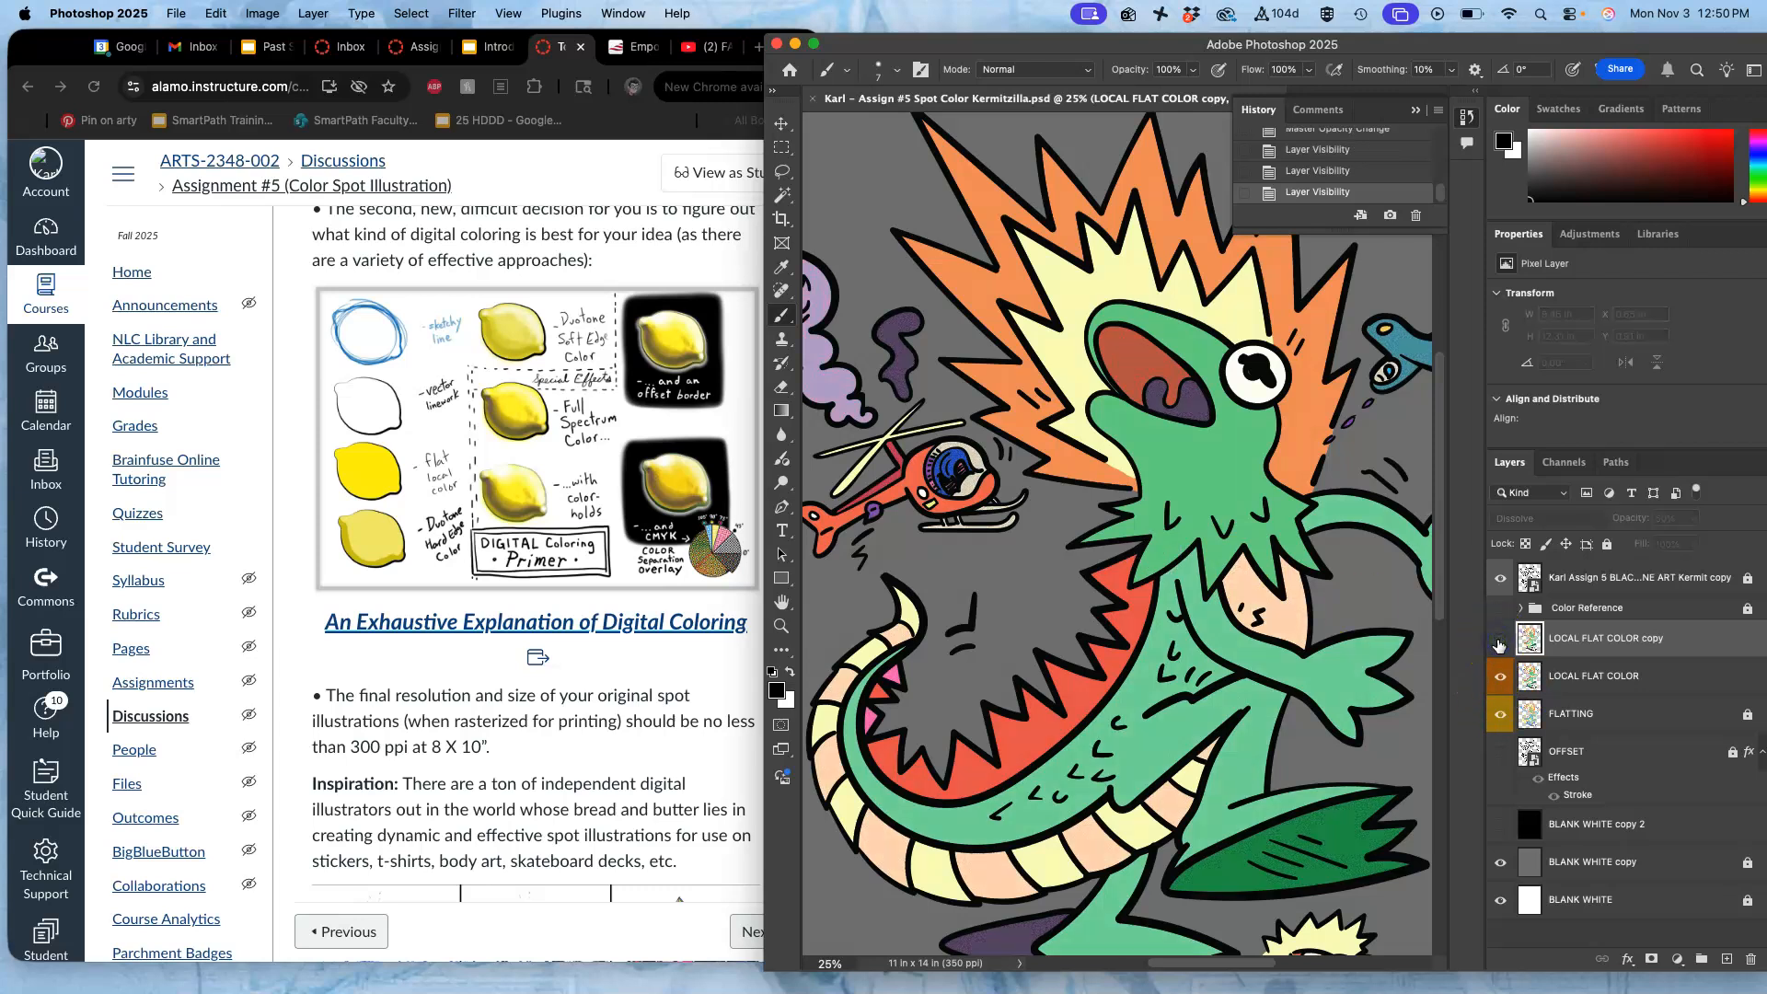
pyautogui.click(1499, 642)
pyautogui.click(1500, 641)
pyautogui.click(1499, 641)
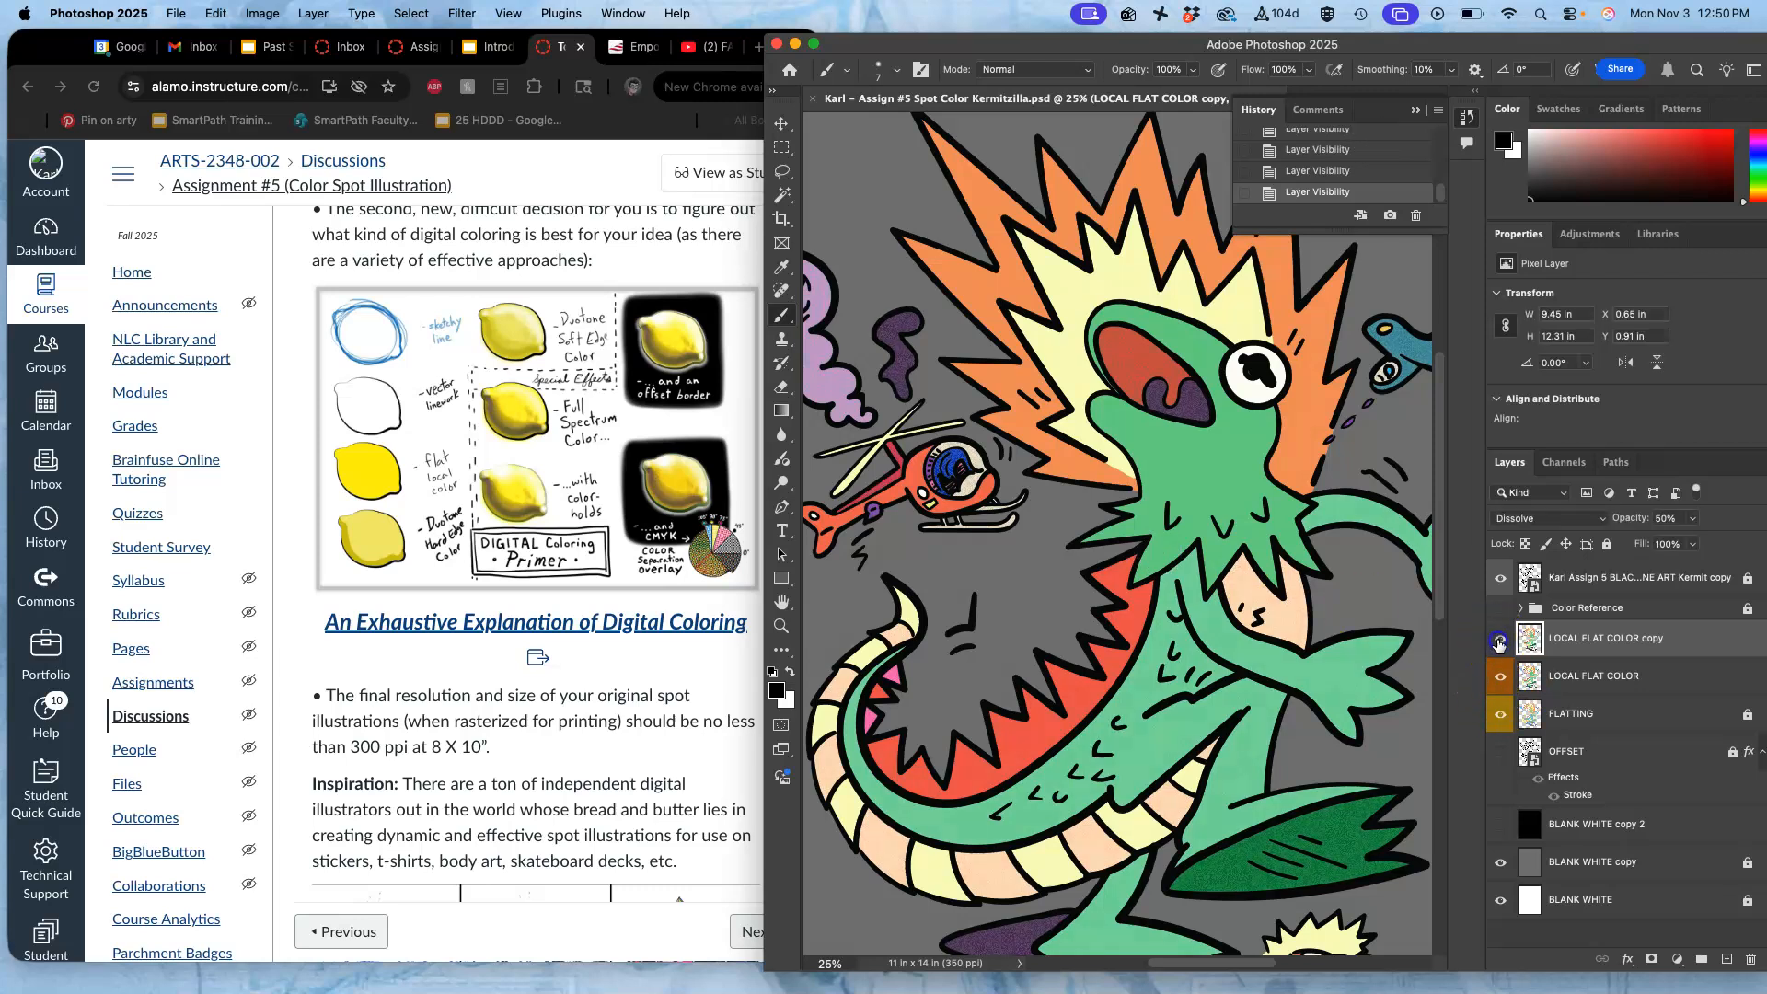
pyautogui.click(1500, 641)
pyautogui.click(1499, 642)
# Set the LOCAL FLAT COLOR layer to Dissolve blending with an opacity of 76%
pyautogui.click(1594, 676)
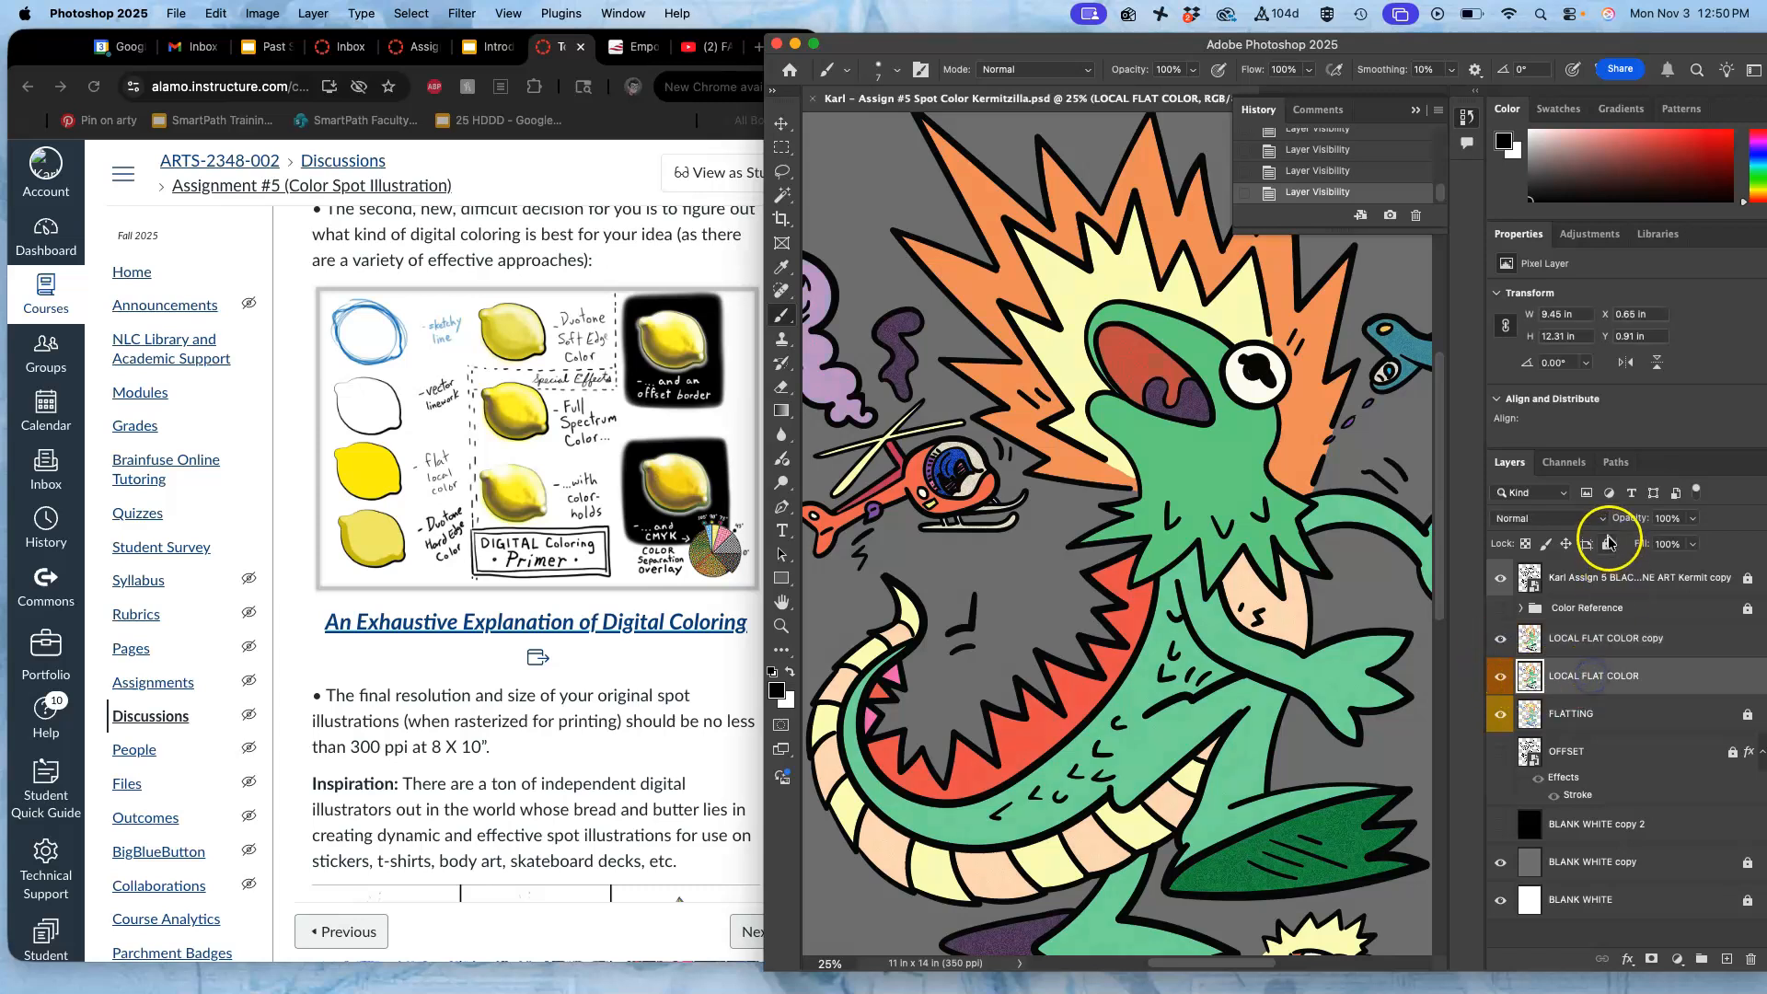
pyautogui.click(1569, 522)
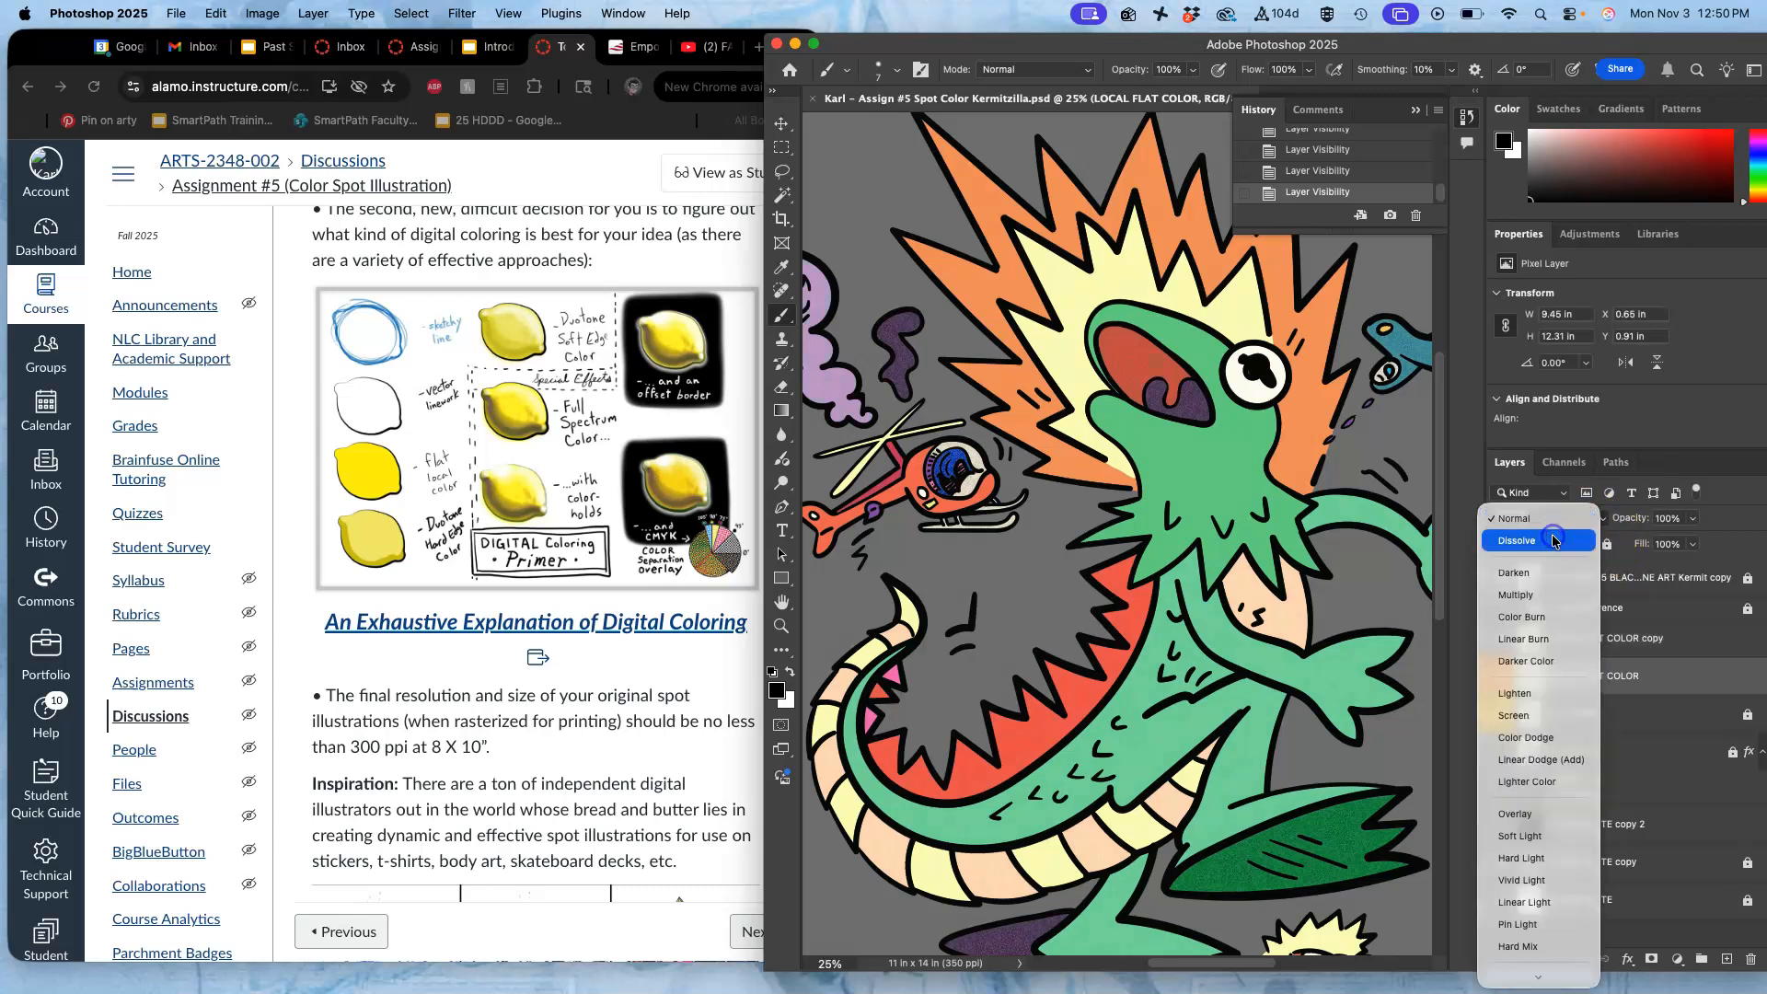
pyautogui.click(1555, 541)
pyautogui.click(1696, 520)
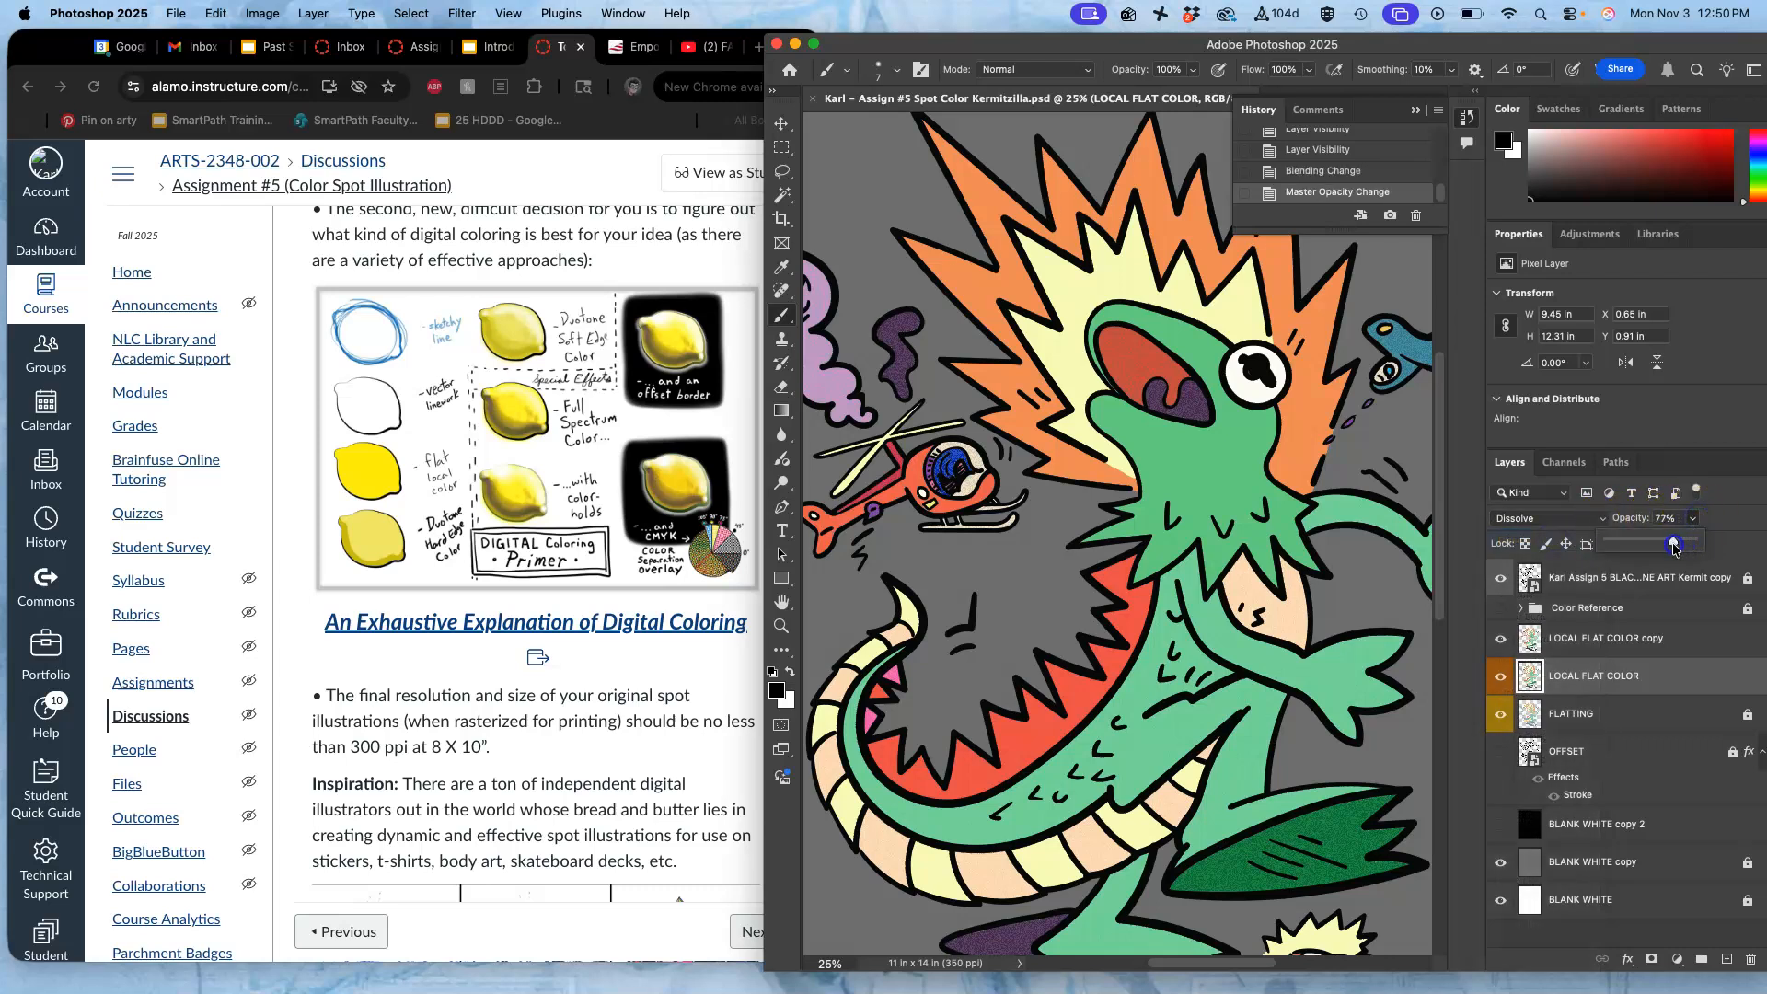
pyautogui.moveTo(1675, 549); pyautogui.dragTo(1673, 550)
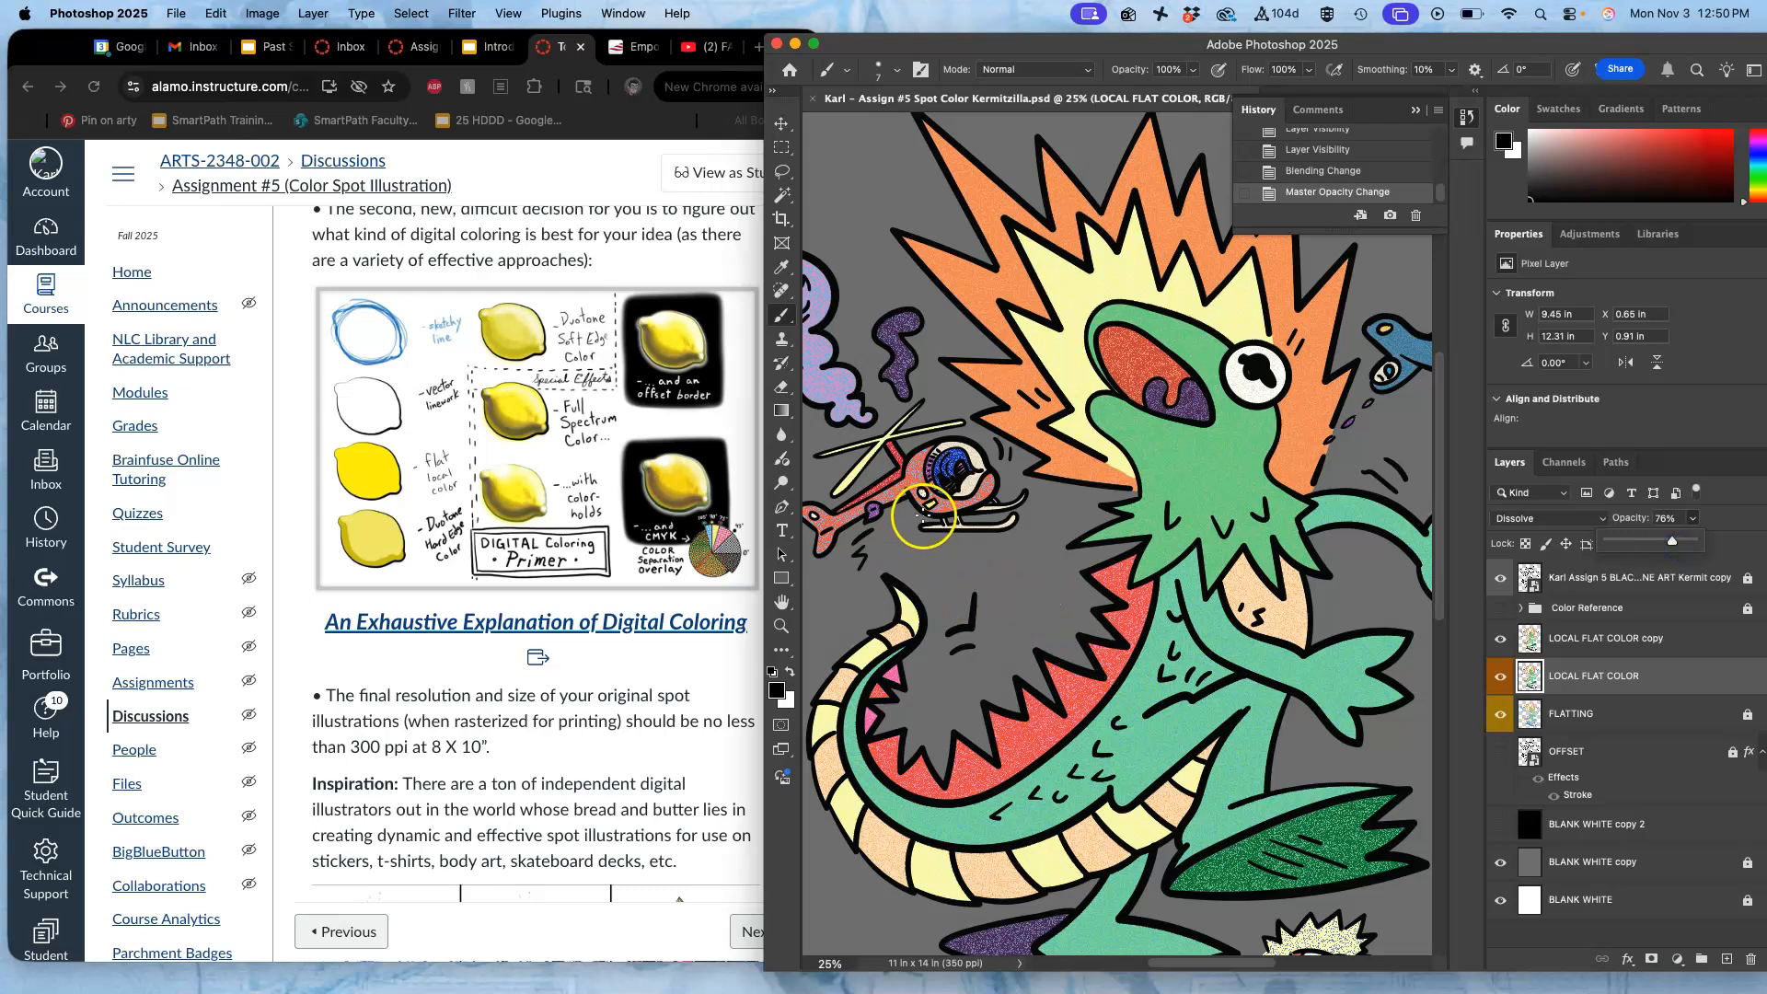
# Examine the combined Dissolve texture on the red helicopter and its blue cockpit at 400% magnification
pyautogui.scroll(2, 934, 518)
pyautogui.scroll(10, 934, 518)
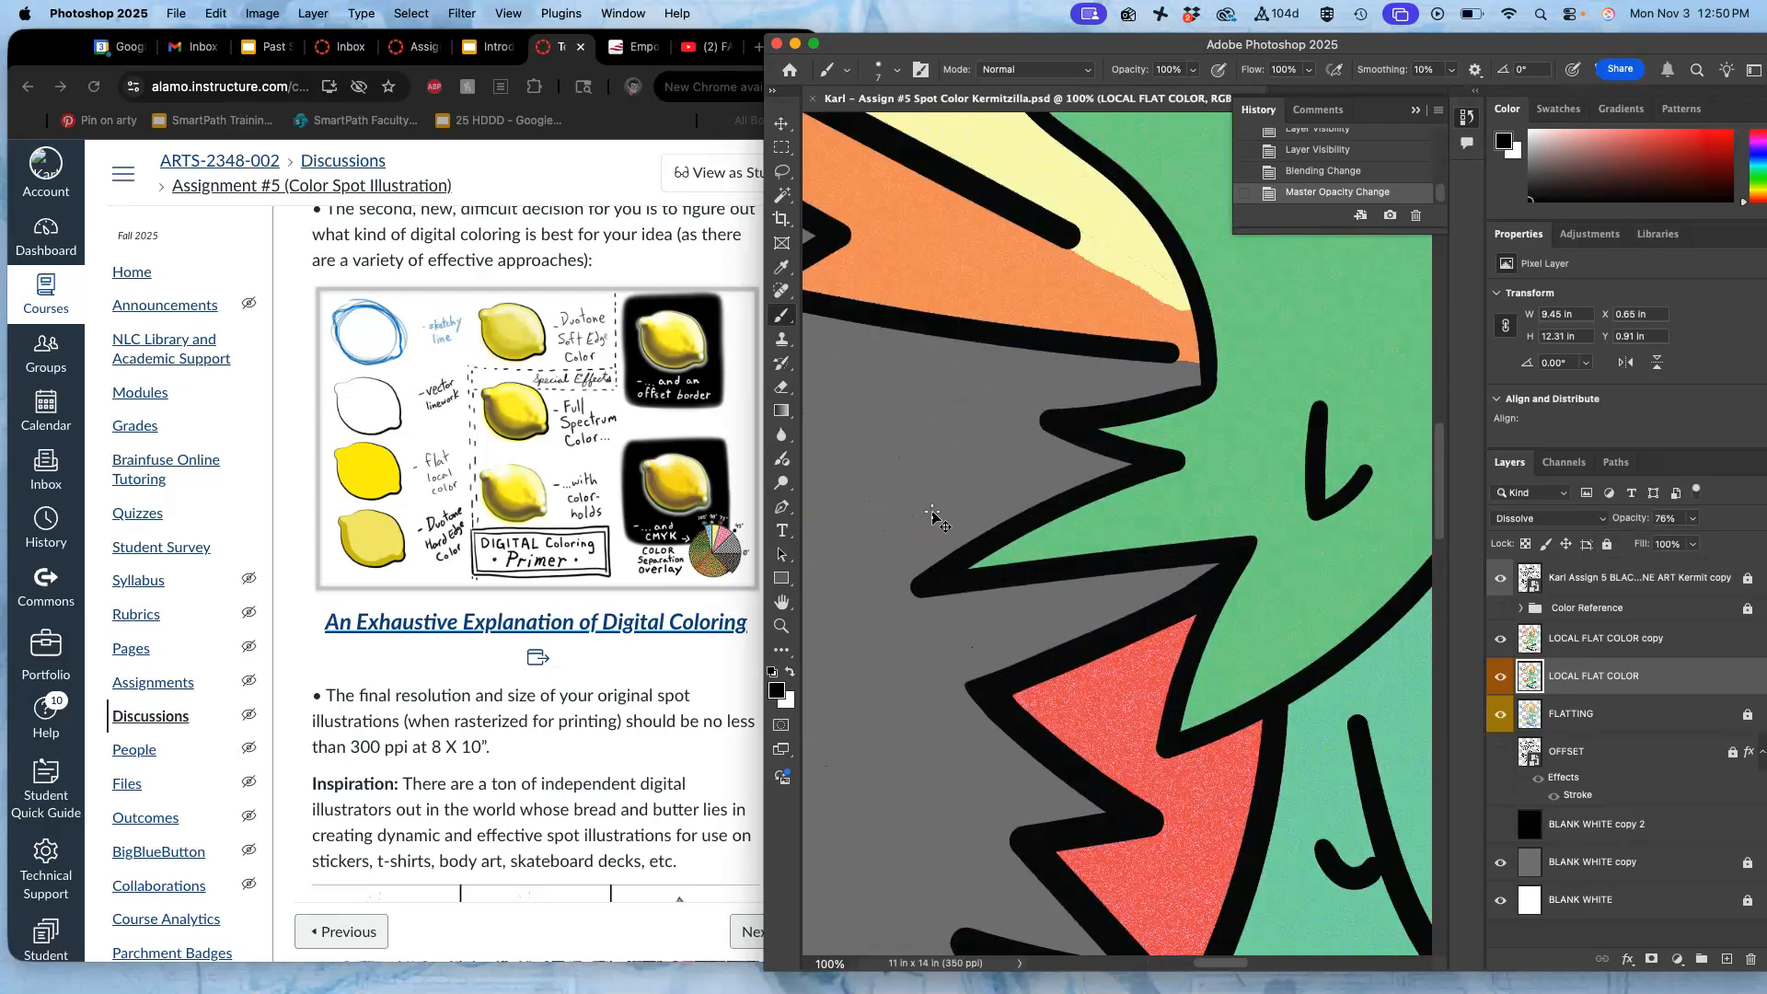
pyautogui.hscroll(-10, 932, 512)
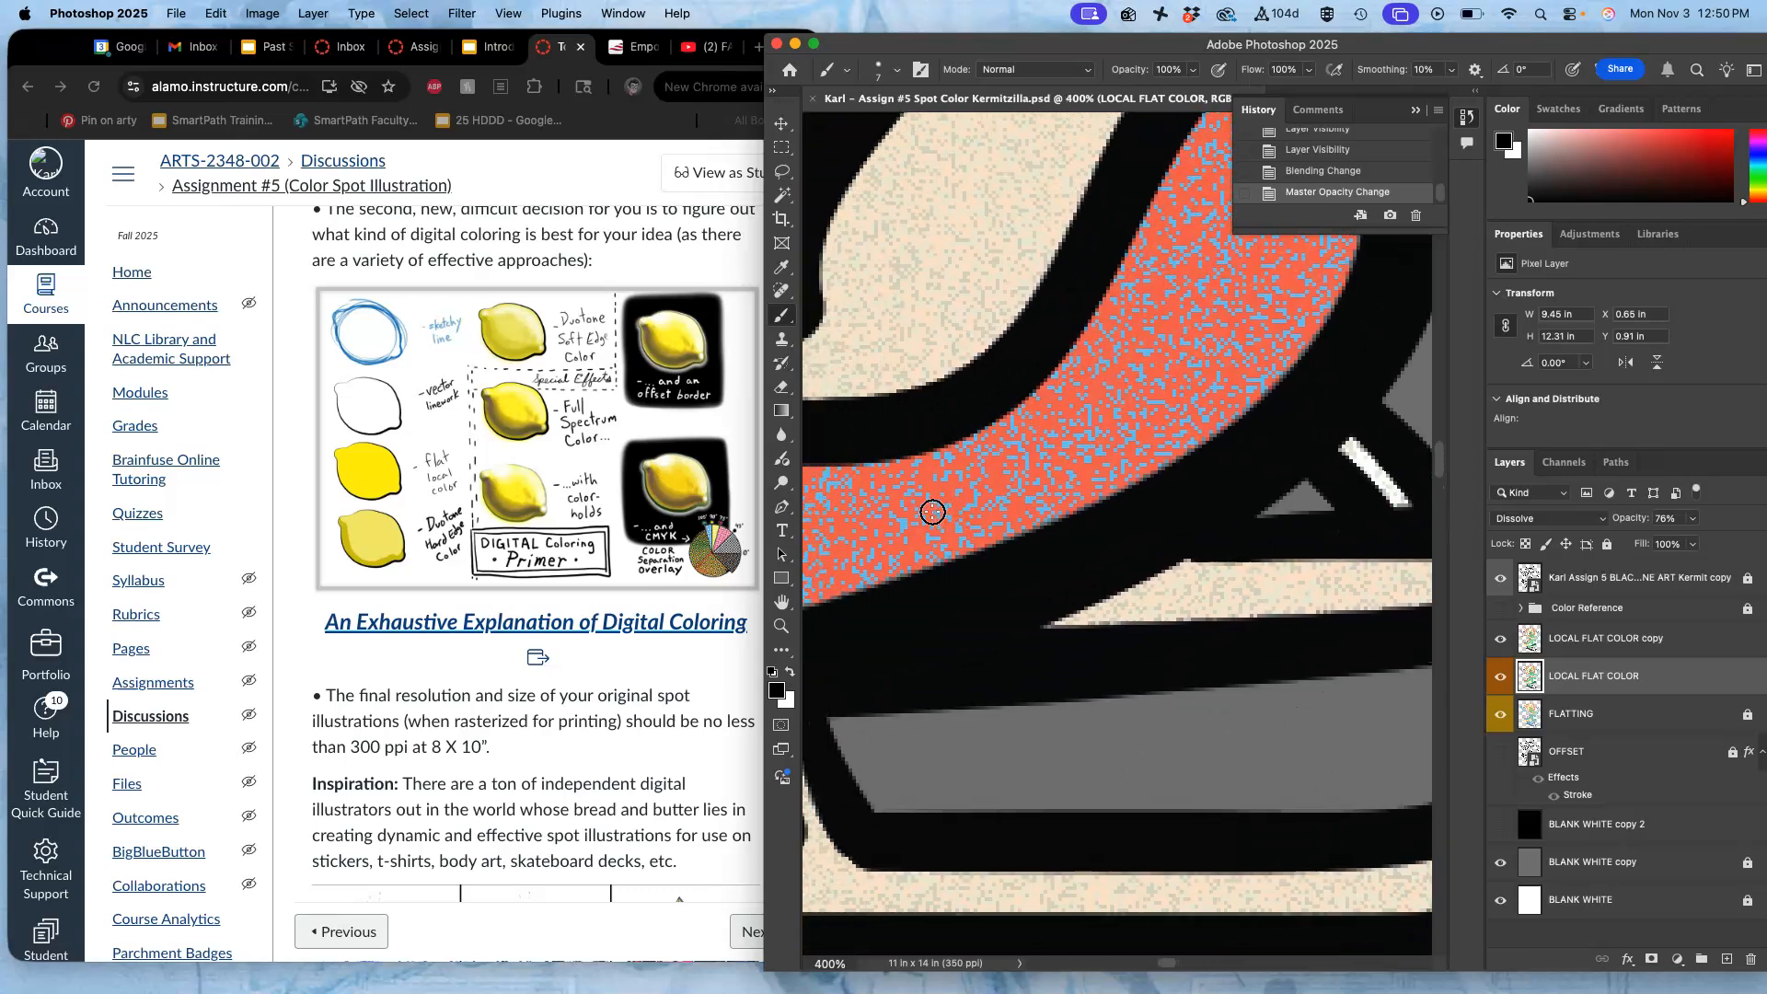
pyautogui.scroll(10, 933, 511)
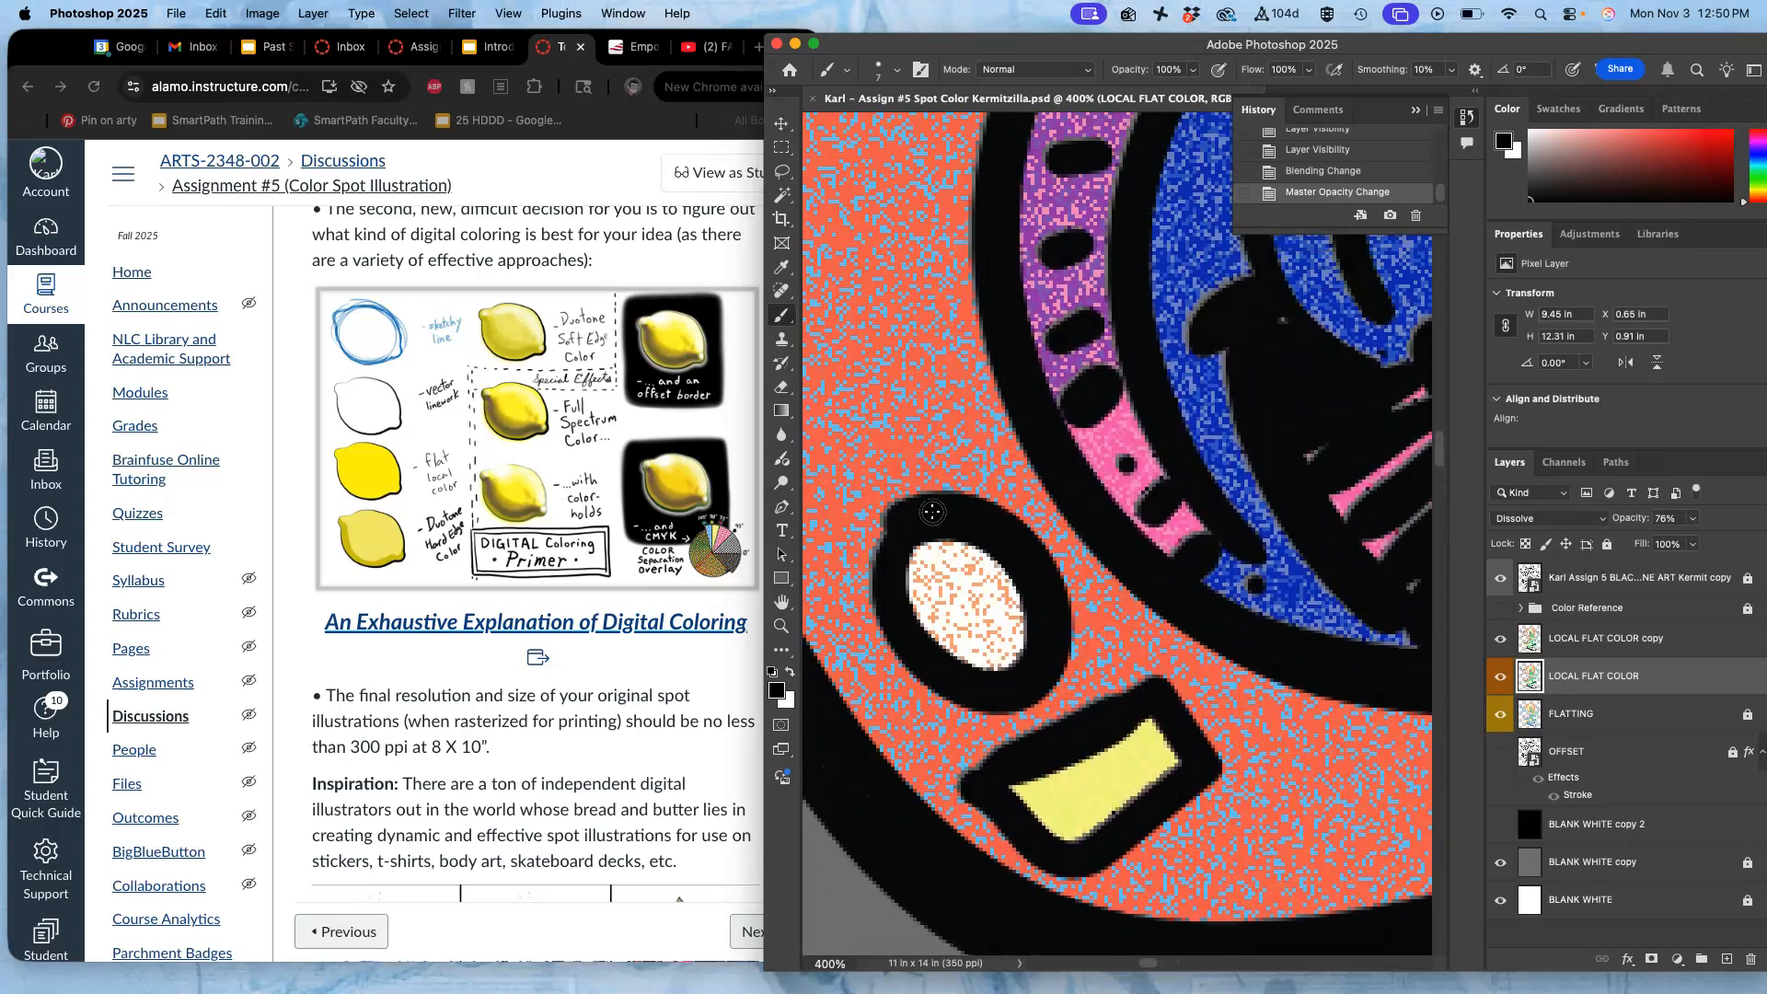
pyautogui.hscroll(10, 933, 512)
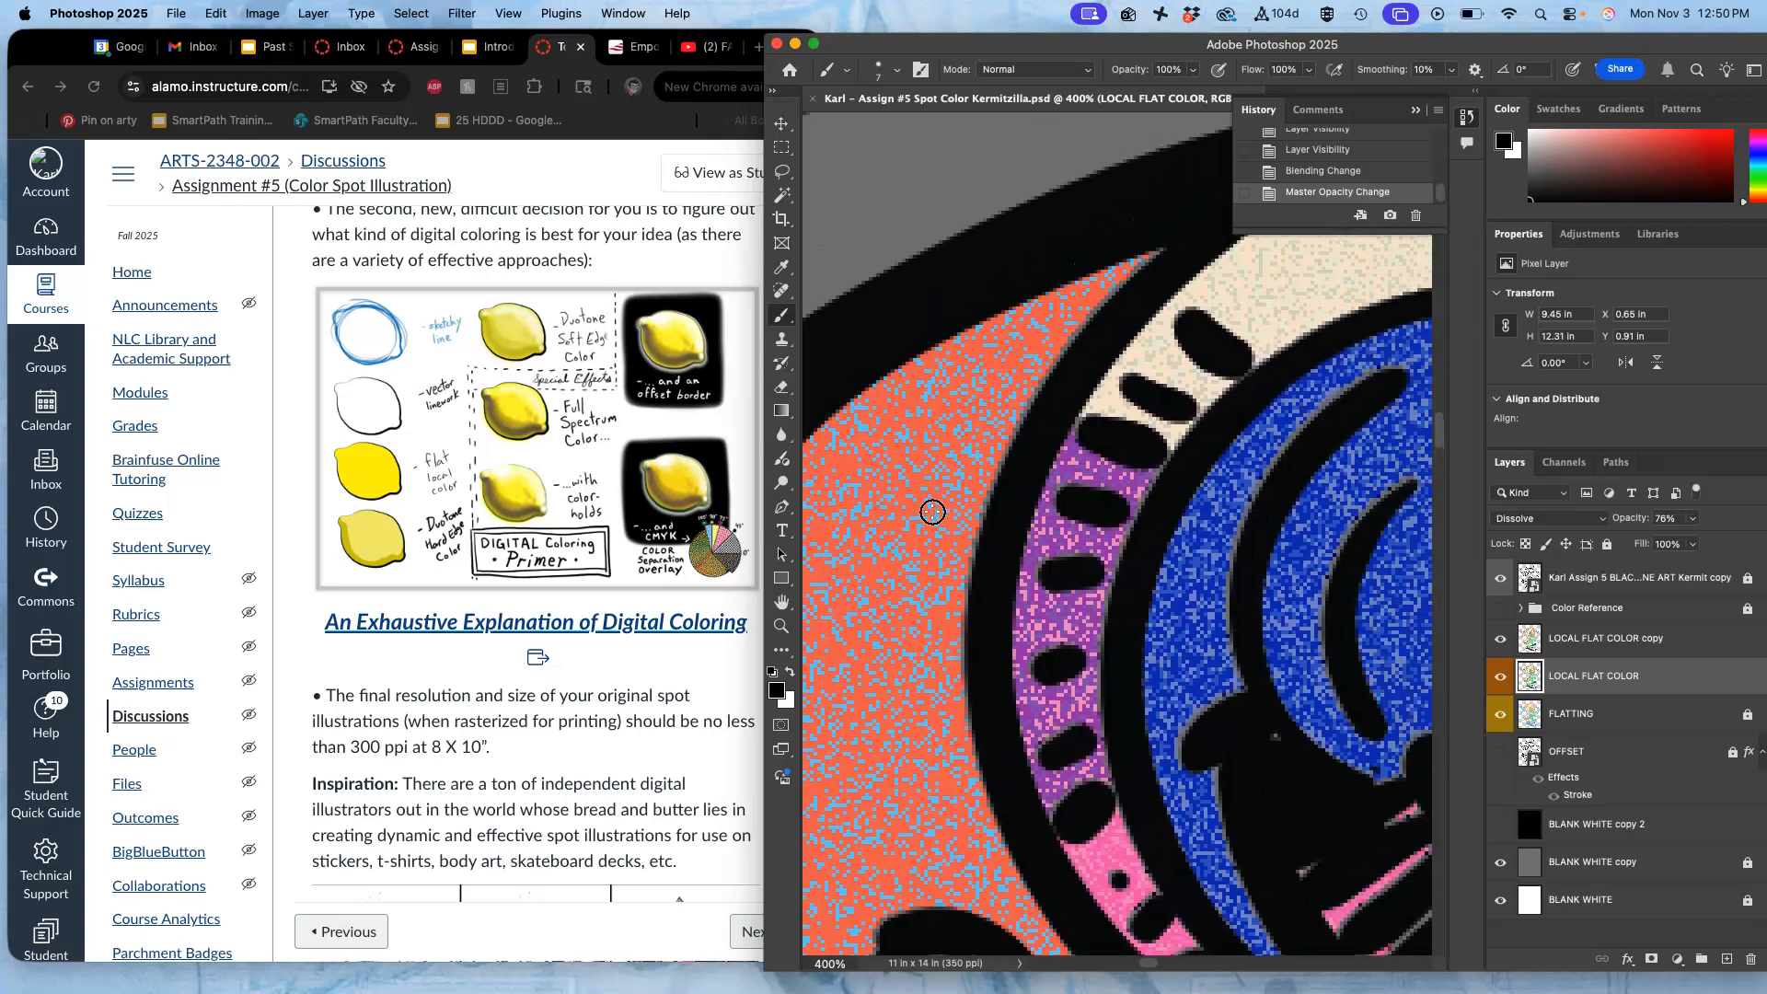
pyautogui.scroll(-10, 932, 511)
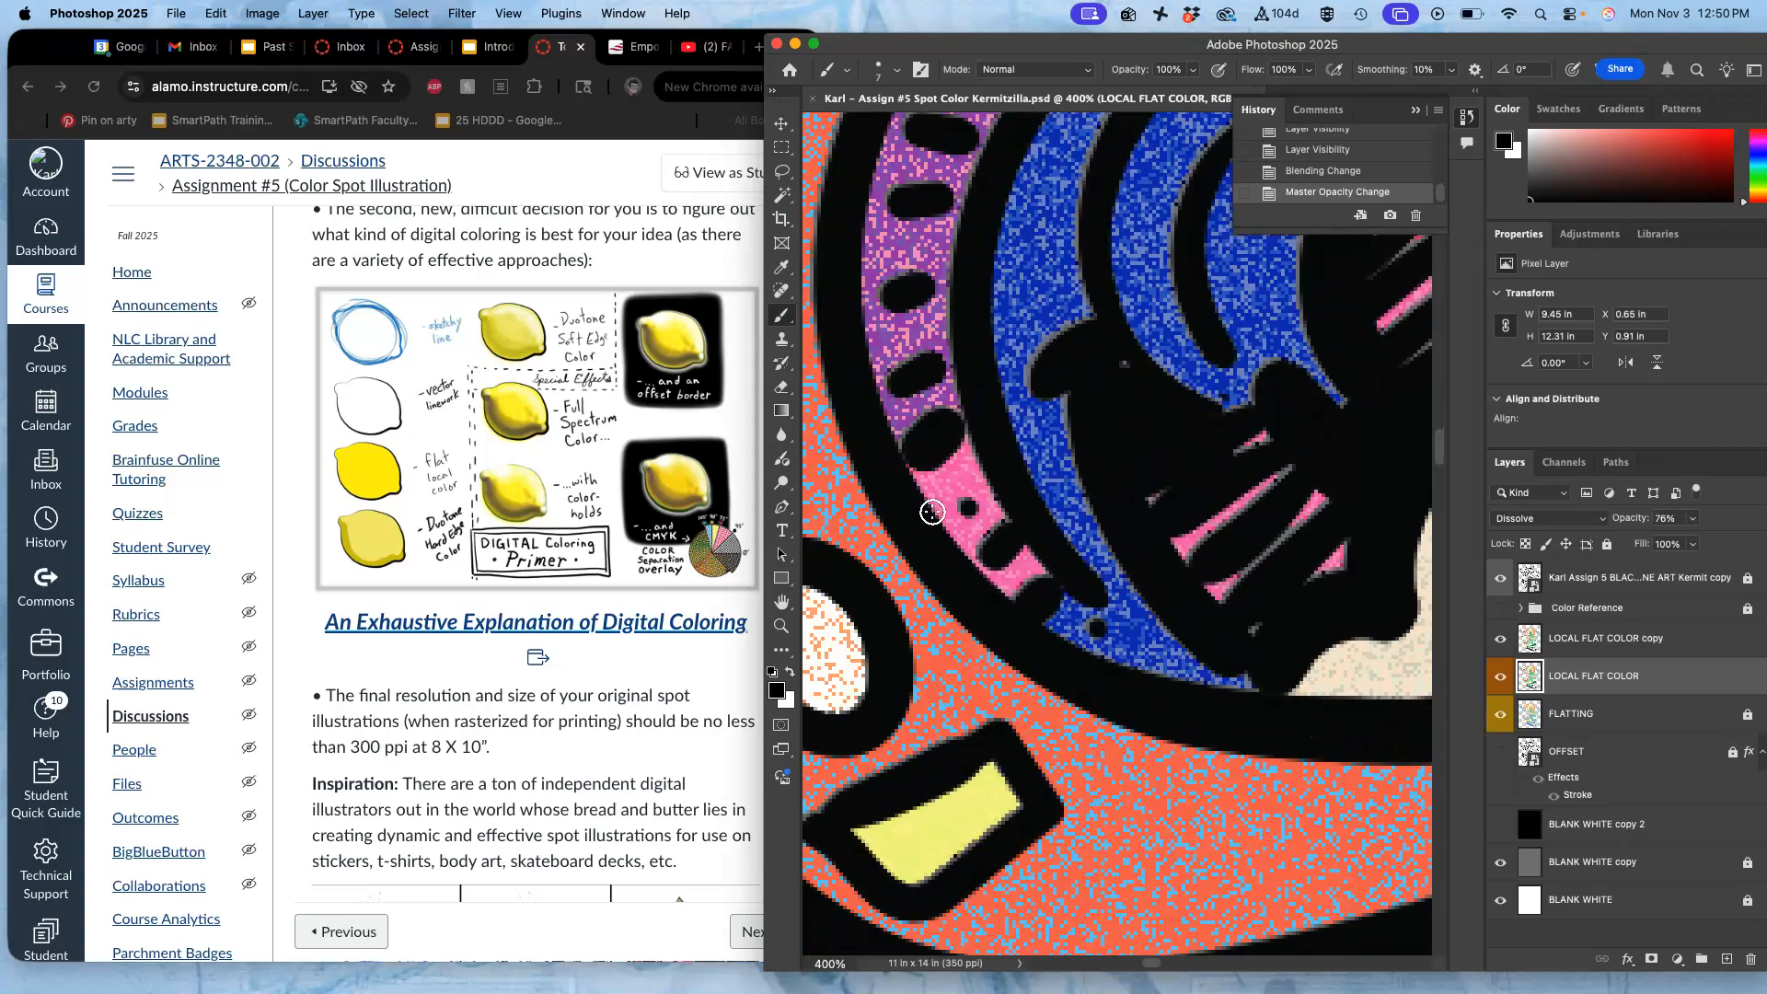
# Examine the Dissolve texture close up on the smoke cloud and the creature's legs and foot, and across the whole illustration
pyautogui.hscroll(-10, 933, 512)
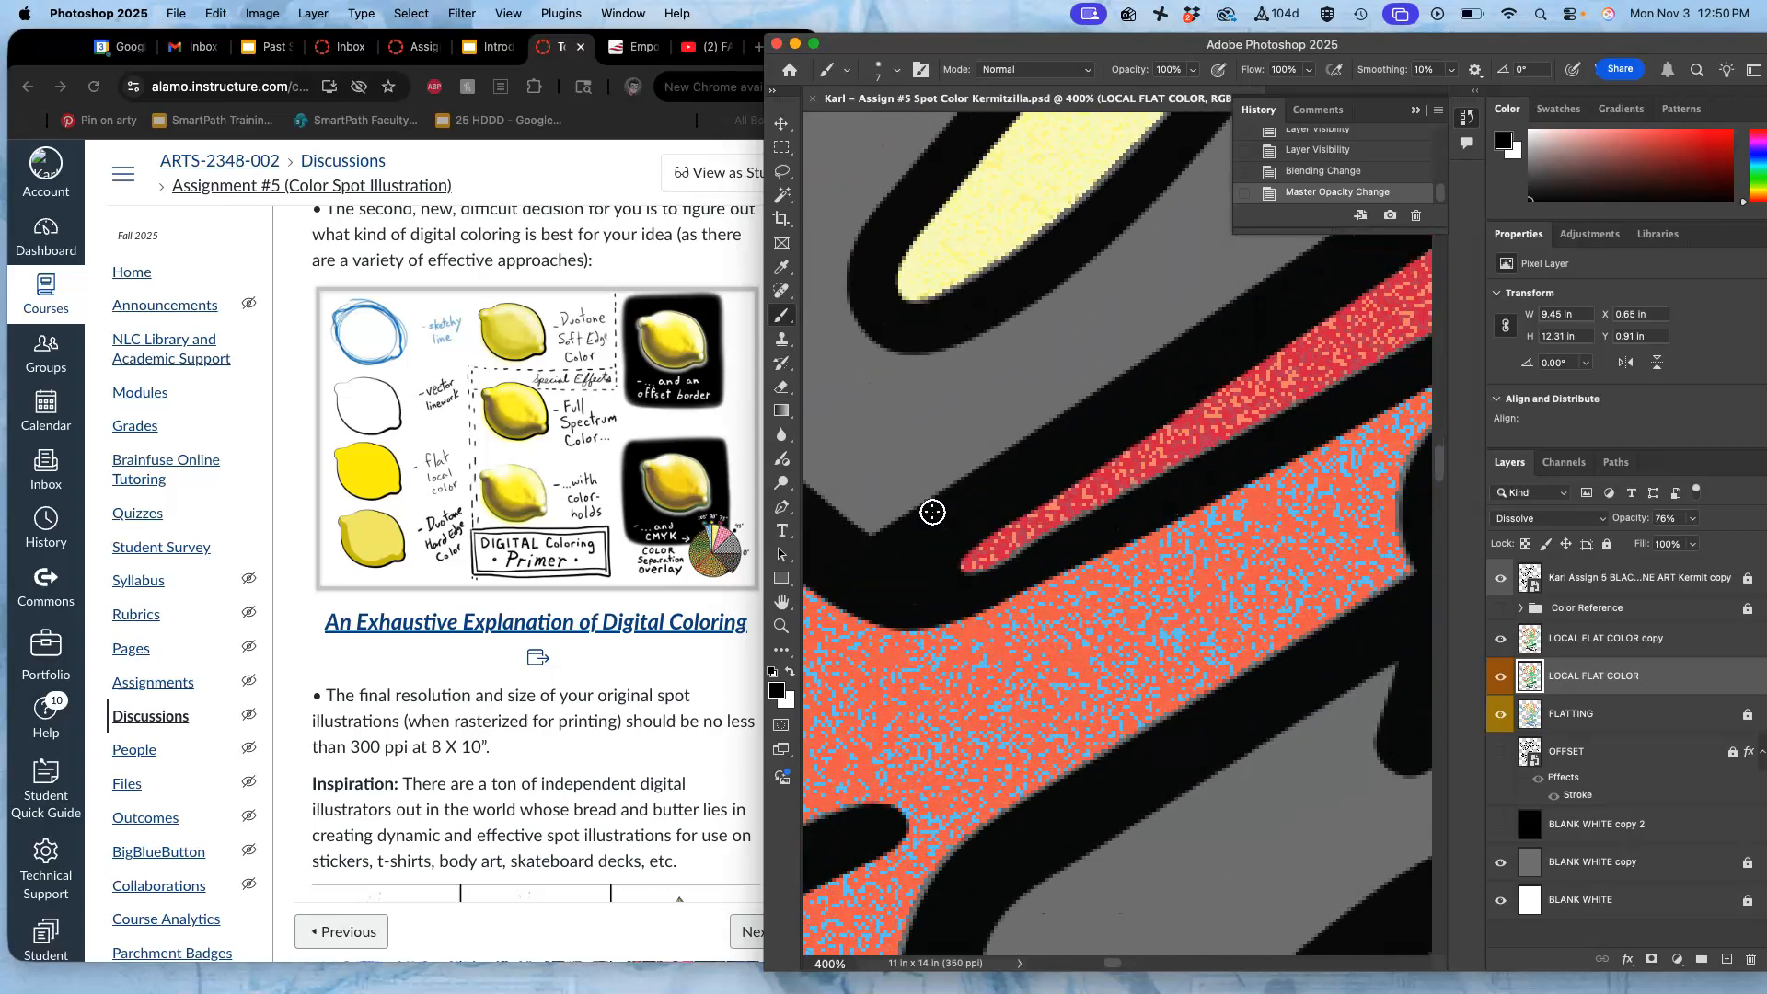
pyautogui.press('super+minus')
pyautogui.press('super+minus')
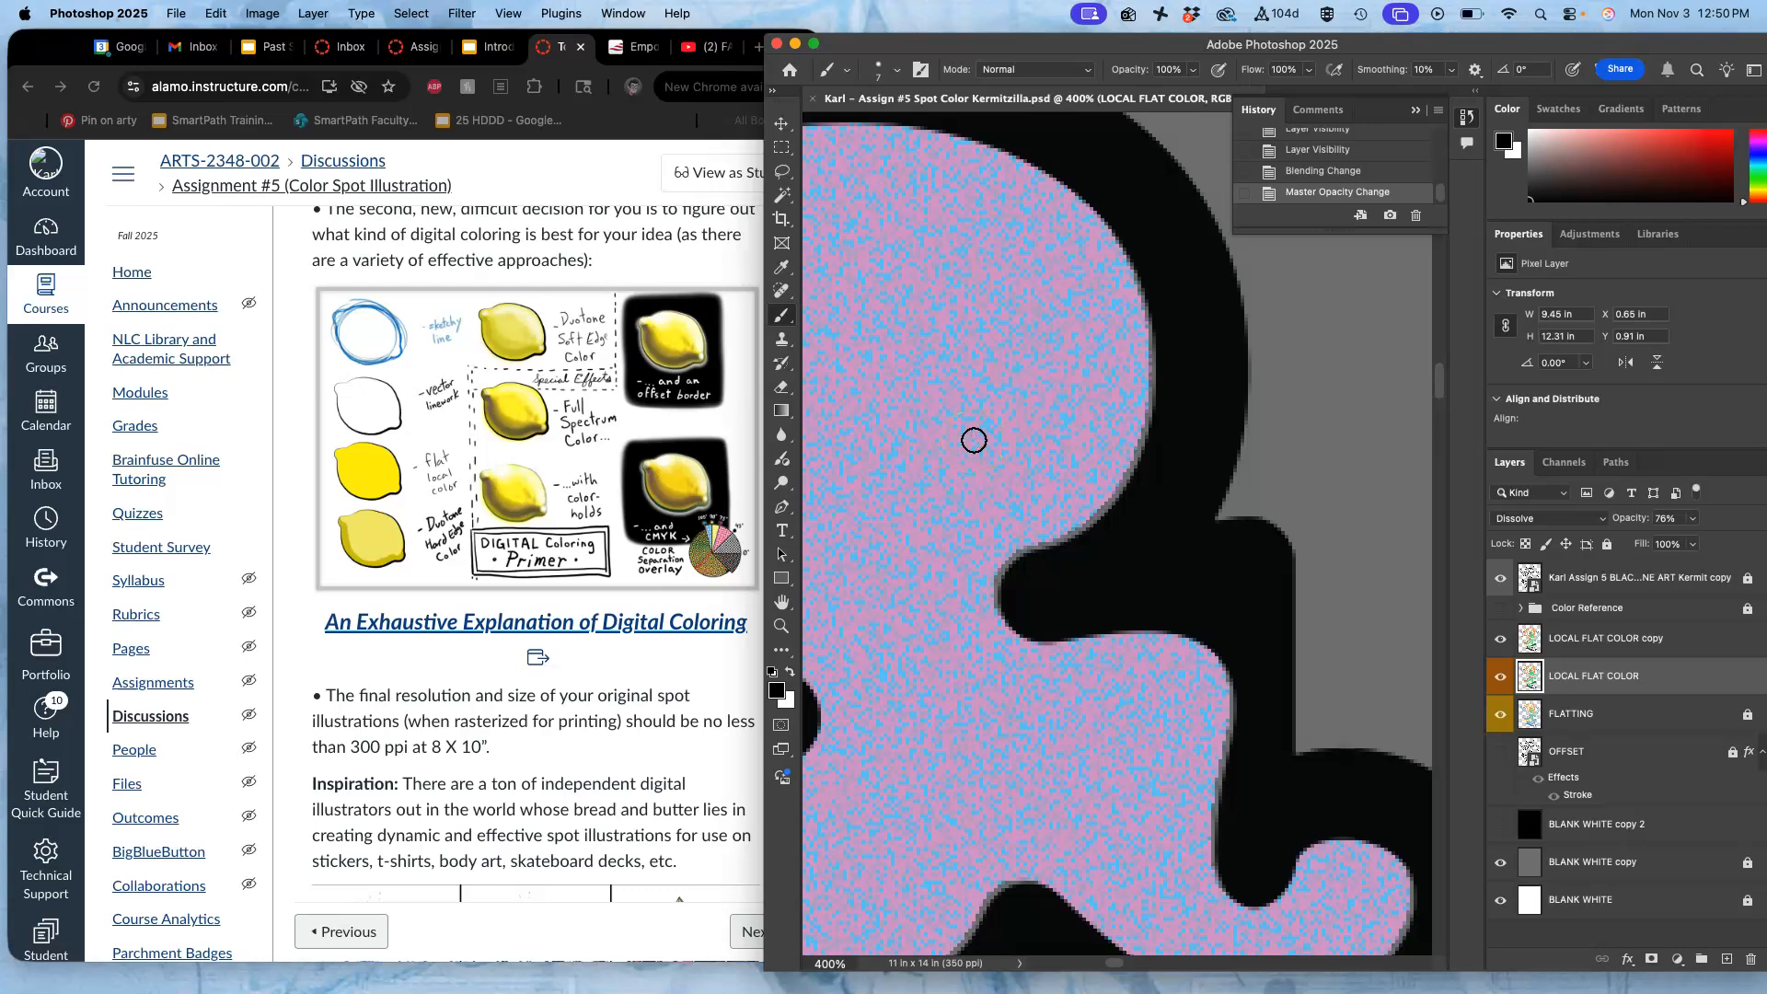
pyautogui.scroll(-6, 974, 440)
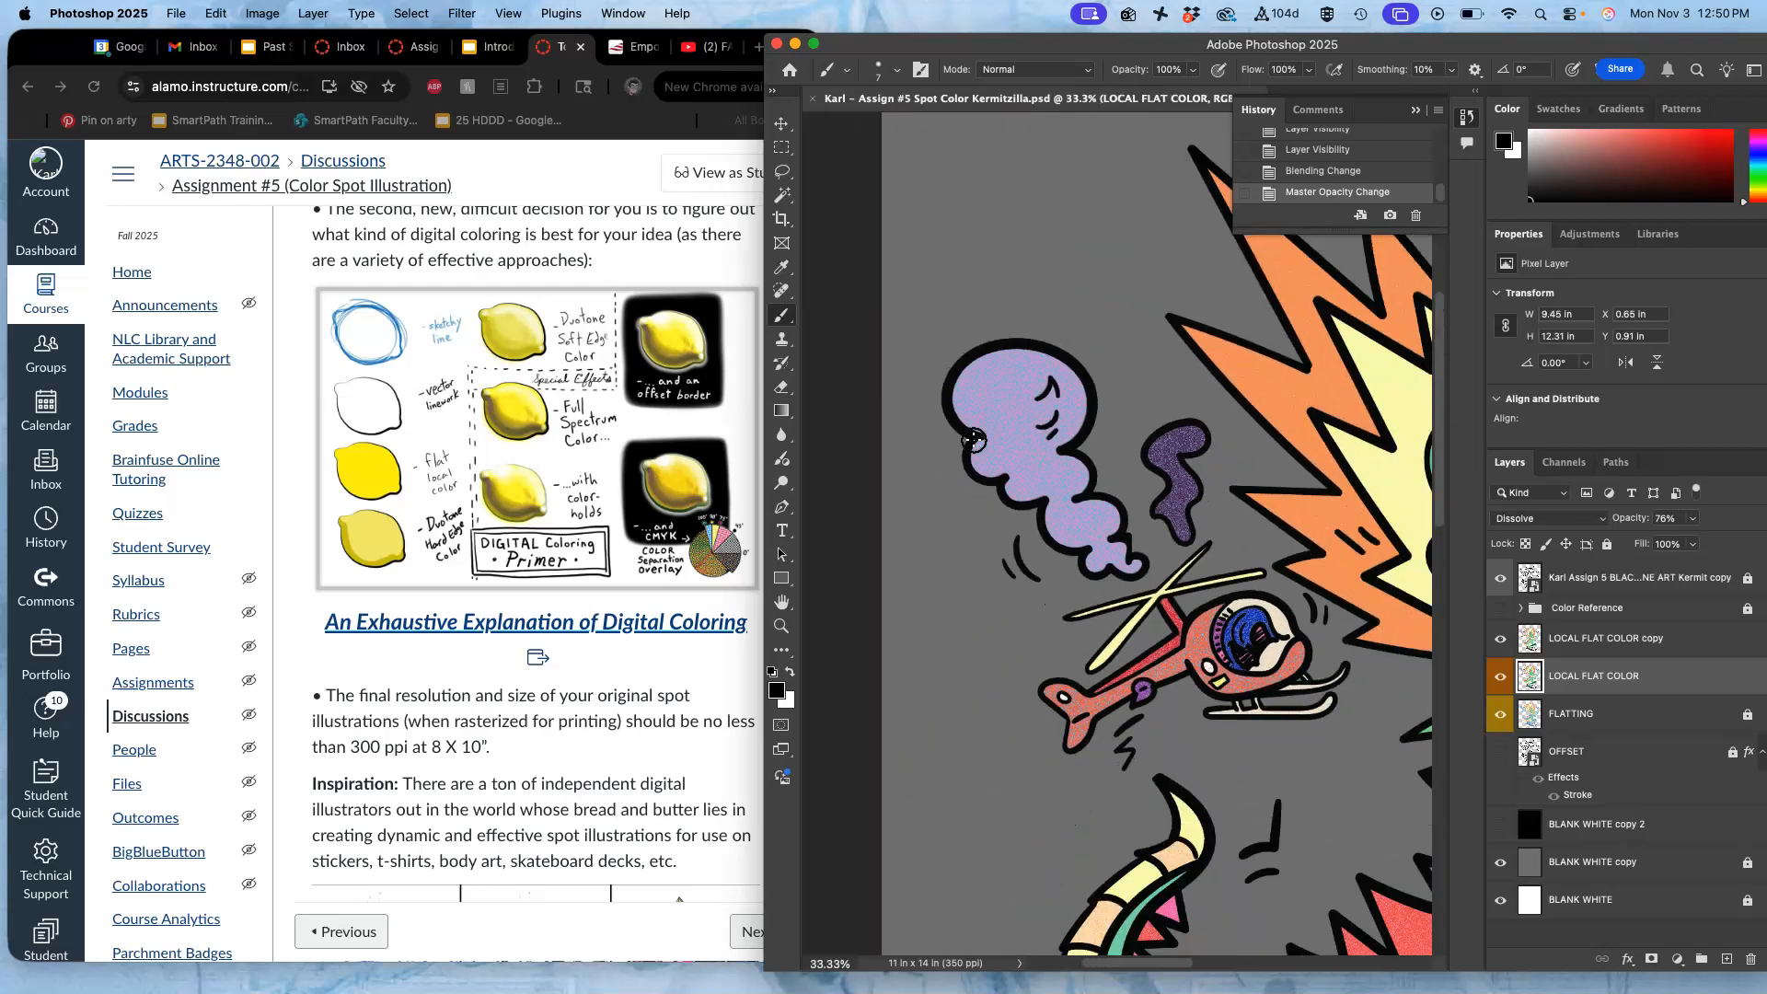
pyautogui.hscroll(5, 974, 440)
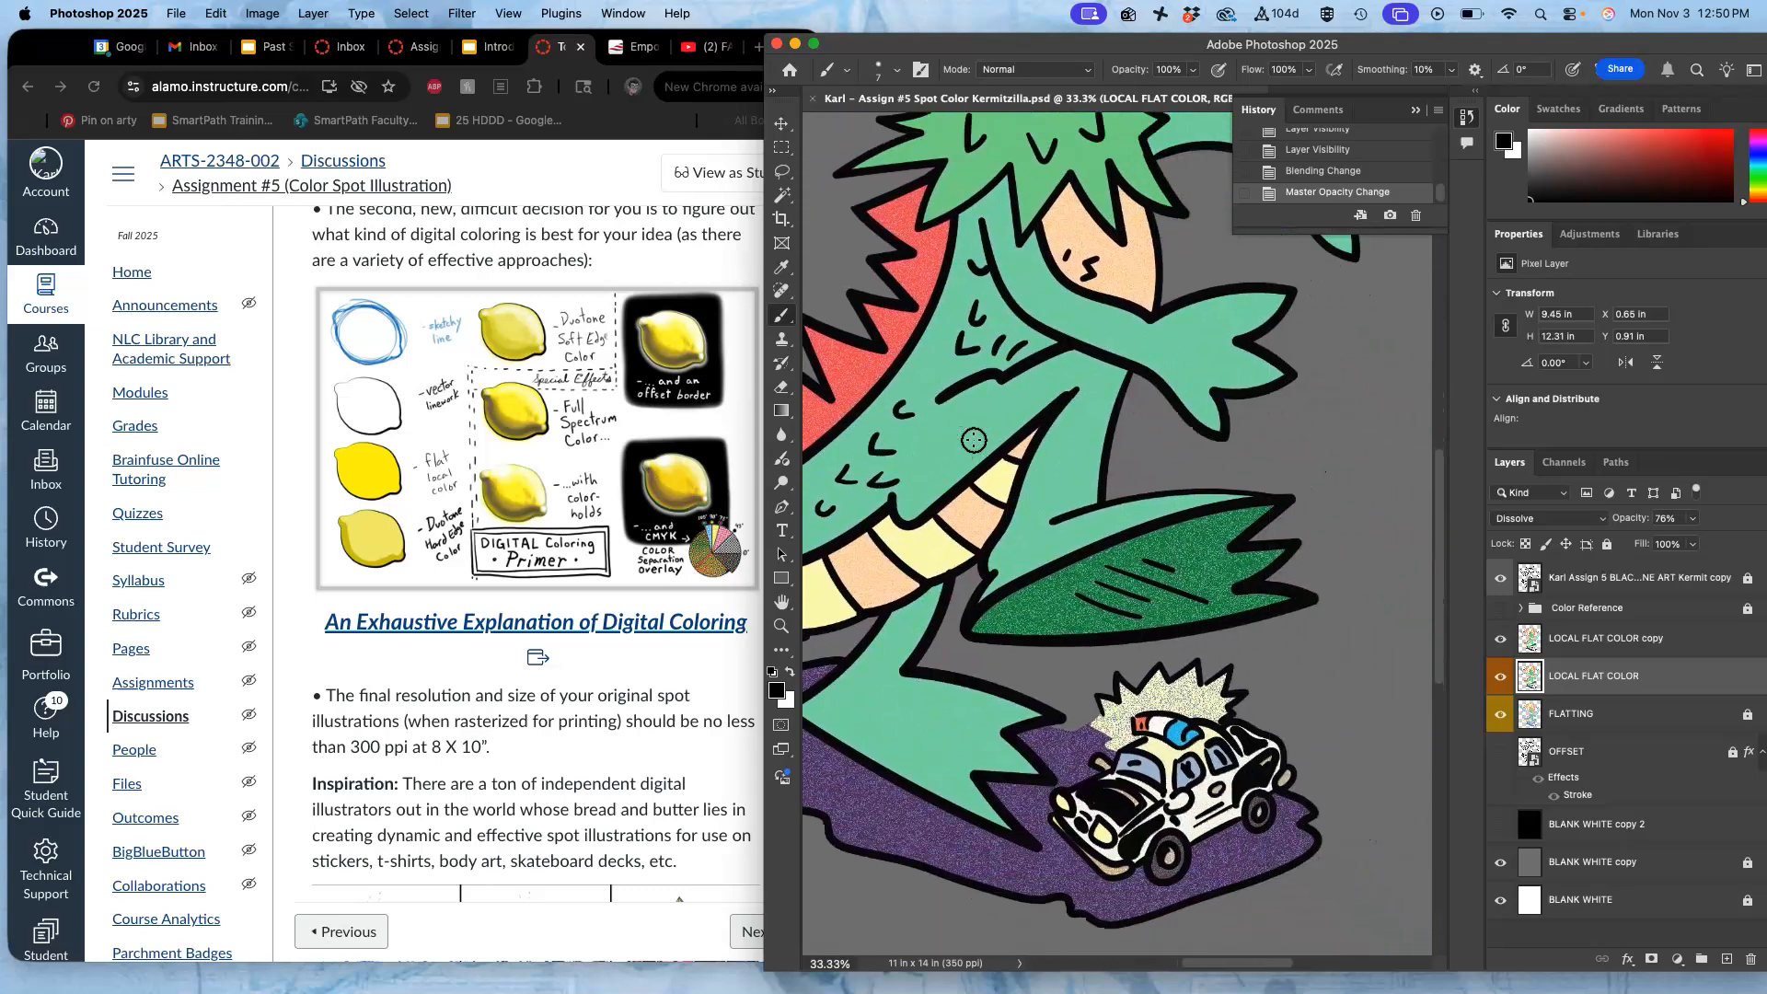
pyautogui.scroll(6, 974, 440)
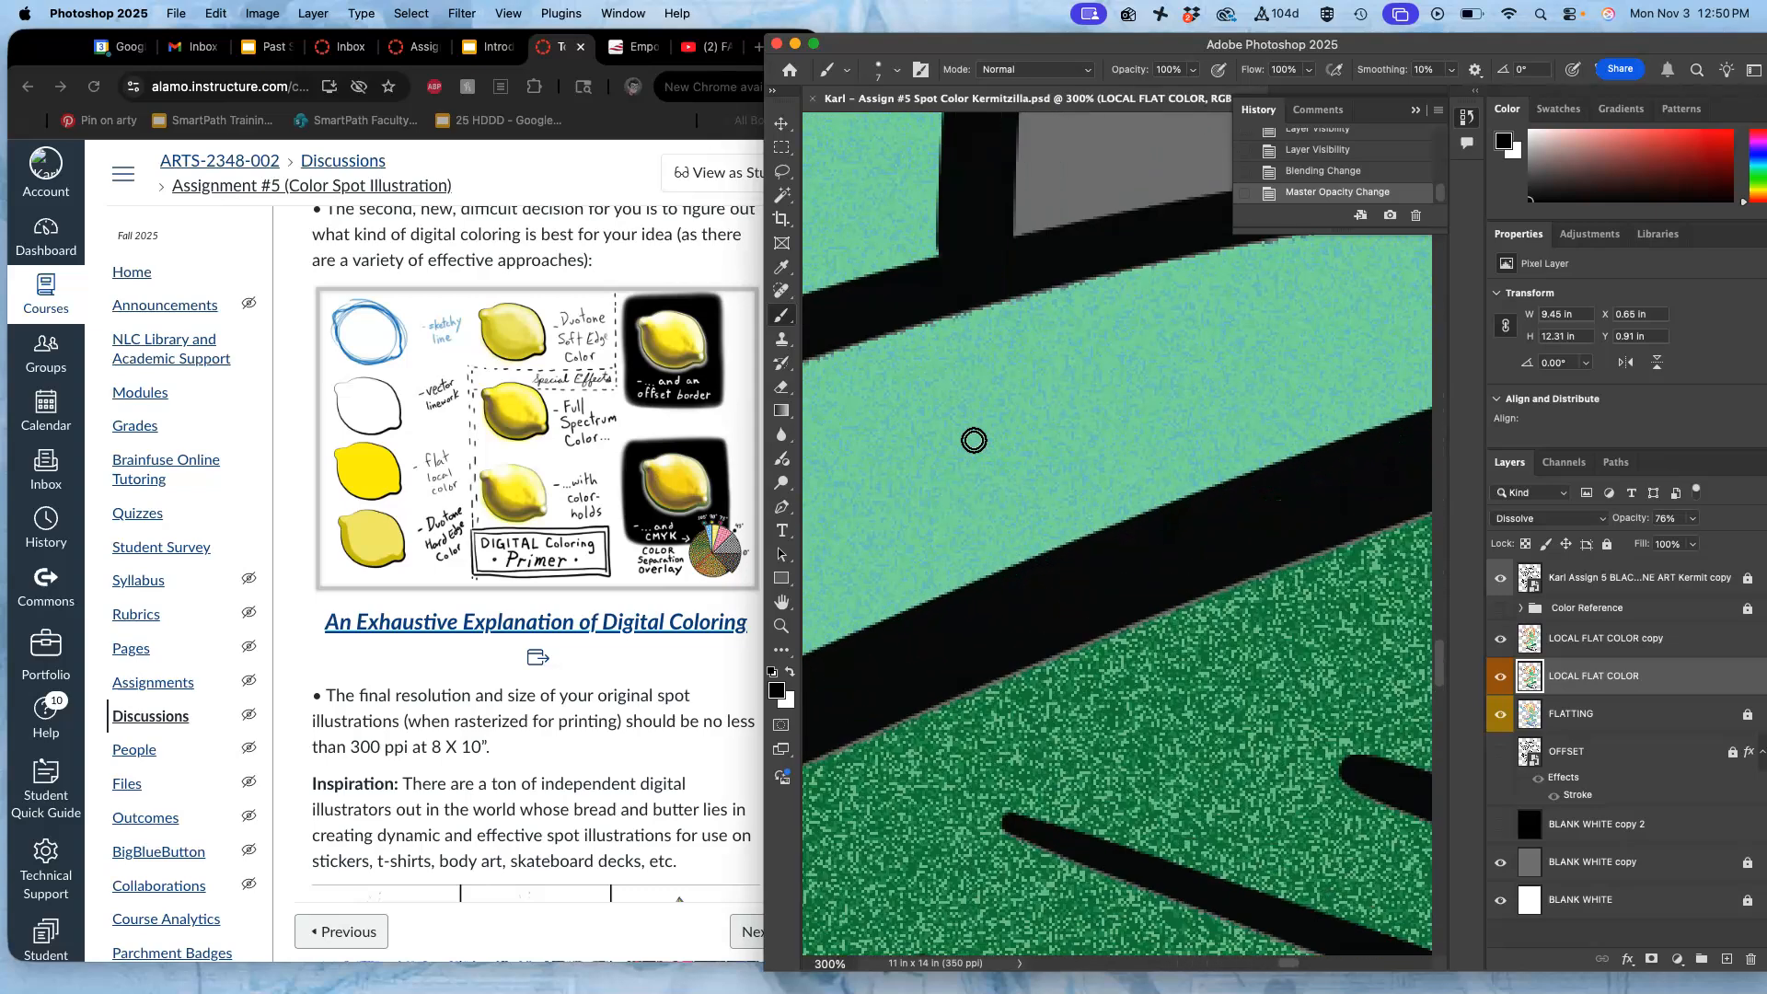
pyautogui.scroll(3, 973, 440)
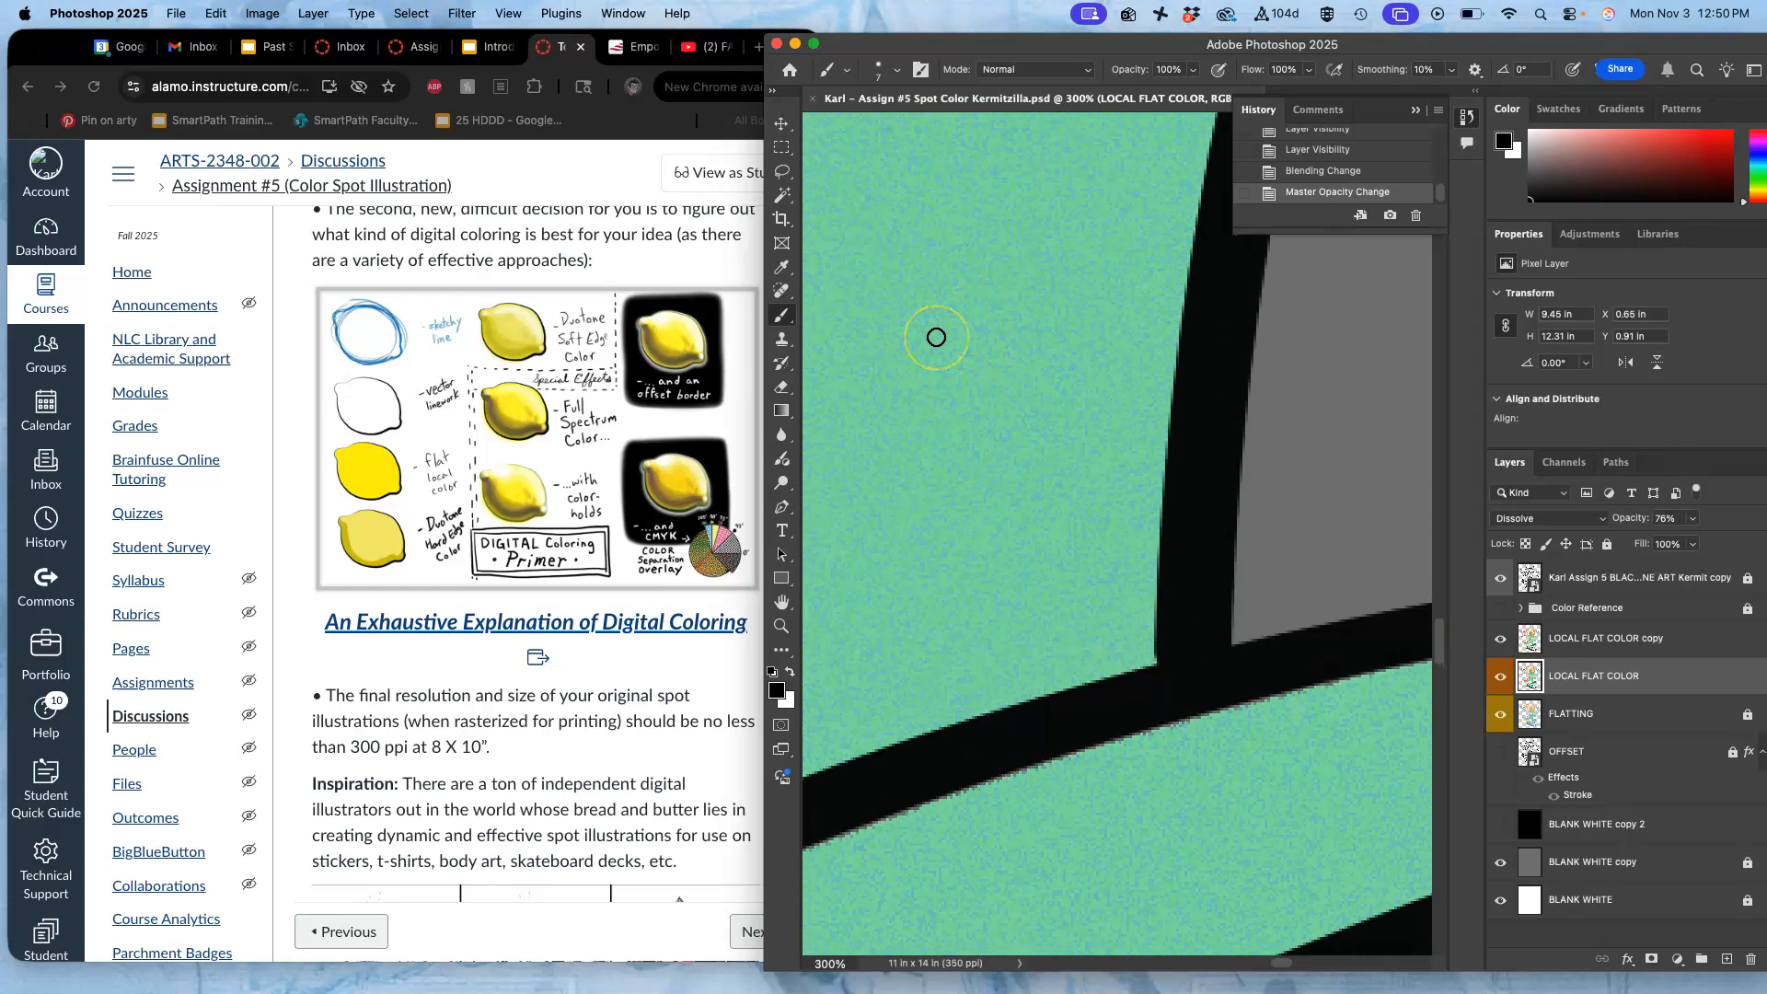
pyautogui.hscroll(-4, 936, 337)
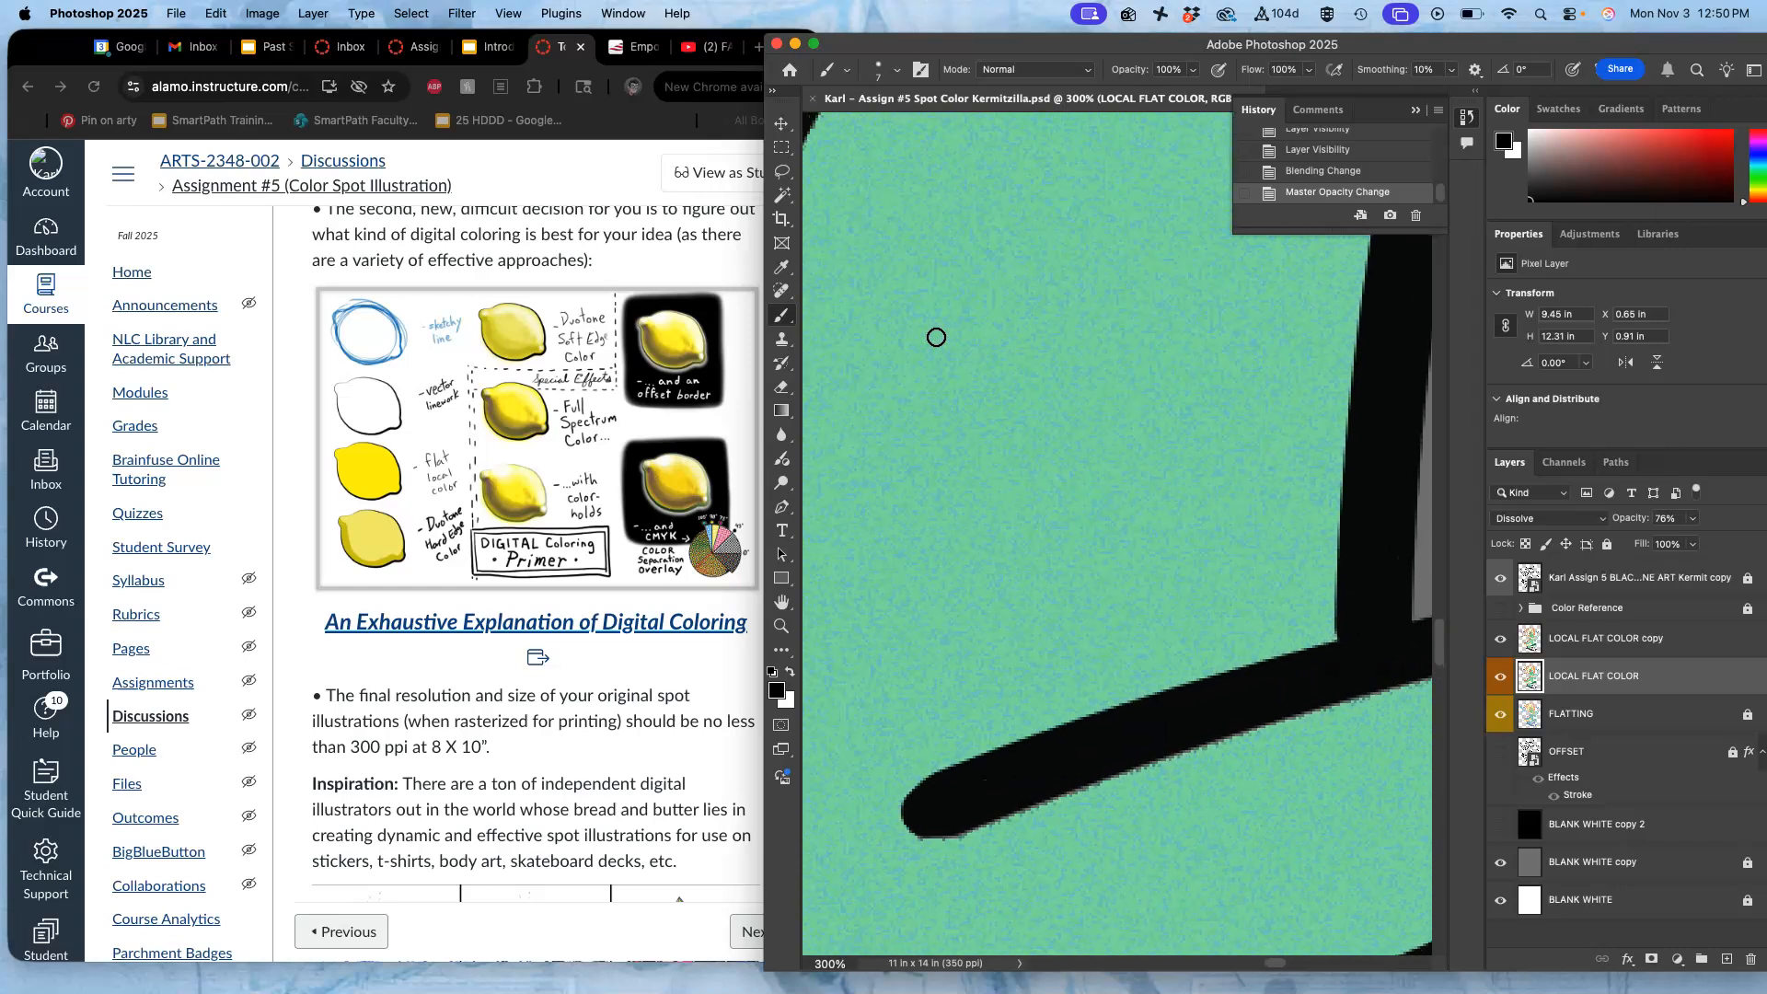
pyautogui.scroll(-10, 936, 337)
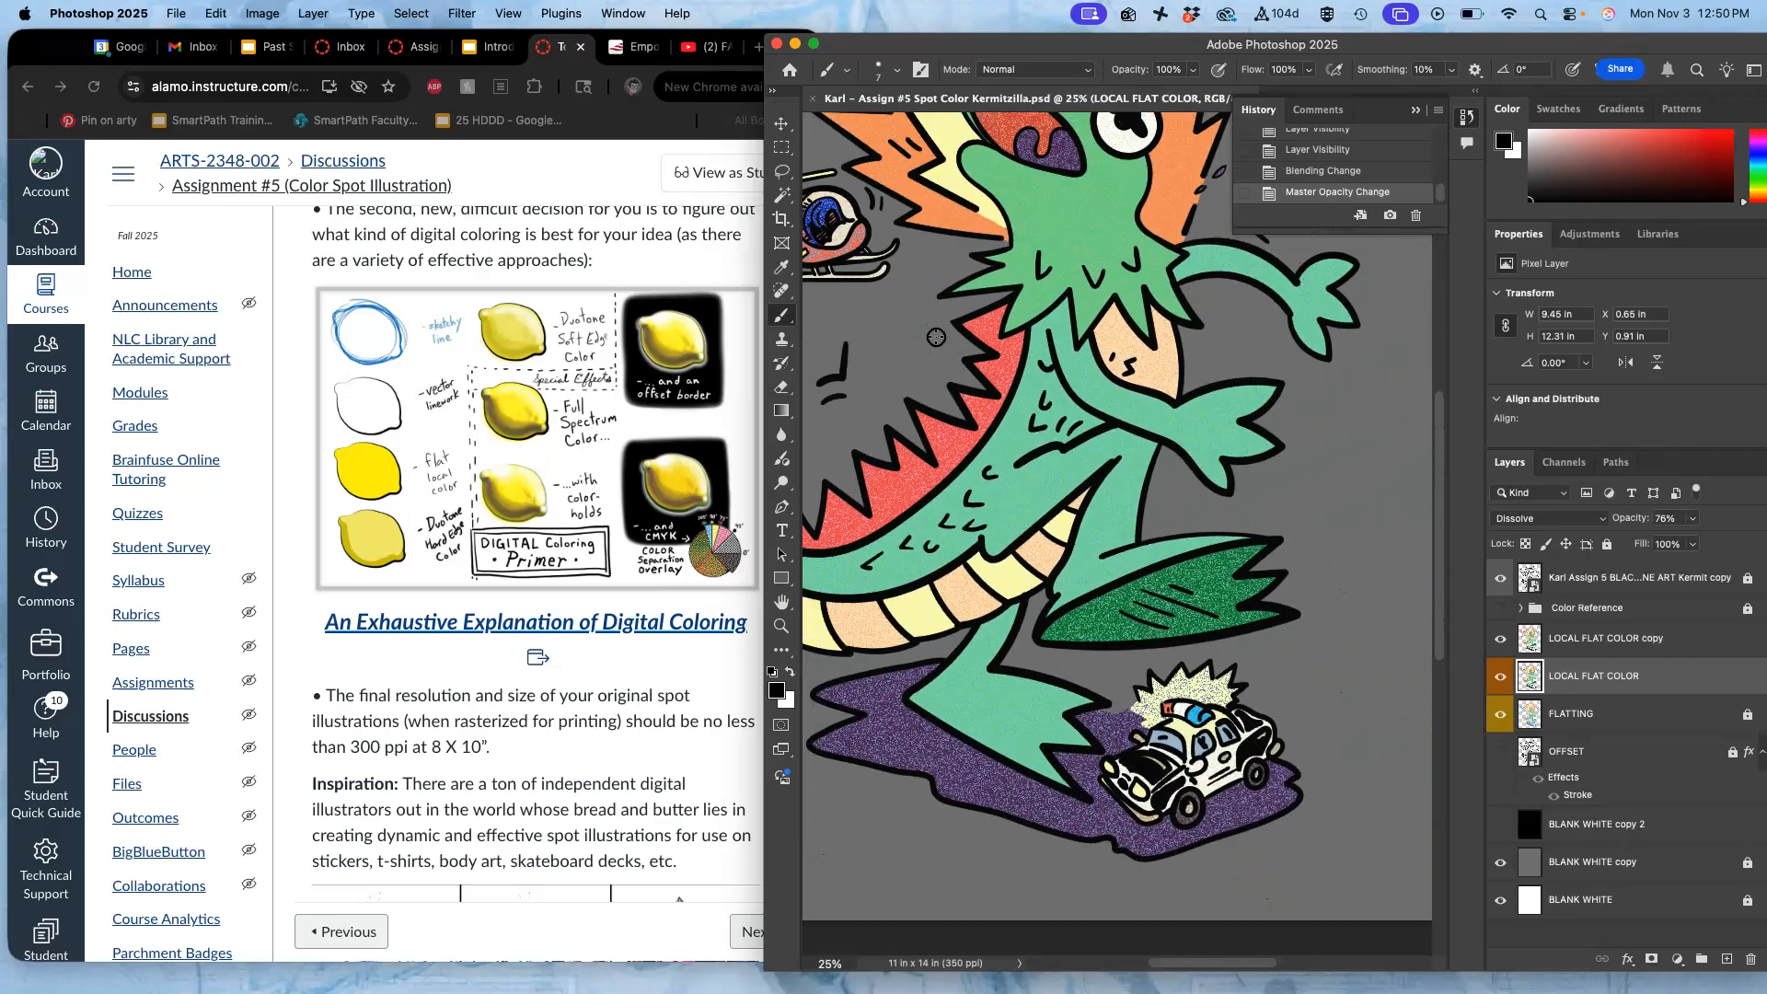
pyautogui.scroll(2, 936, 336)
pyautogui.scroll(-2, 936, 337)
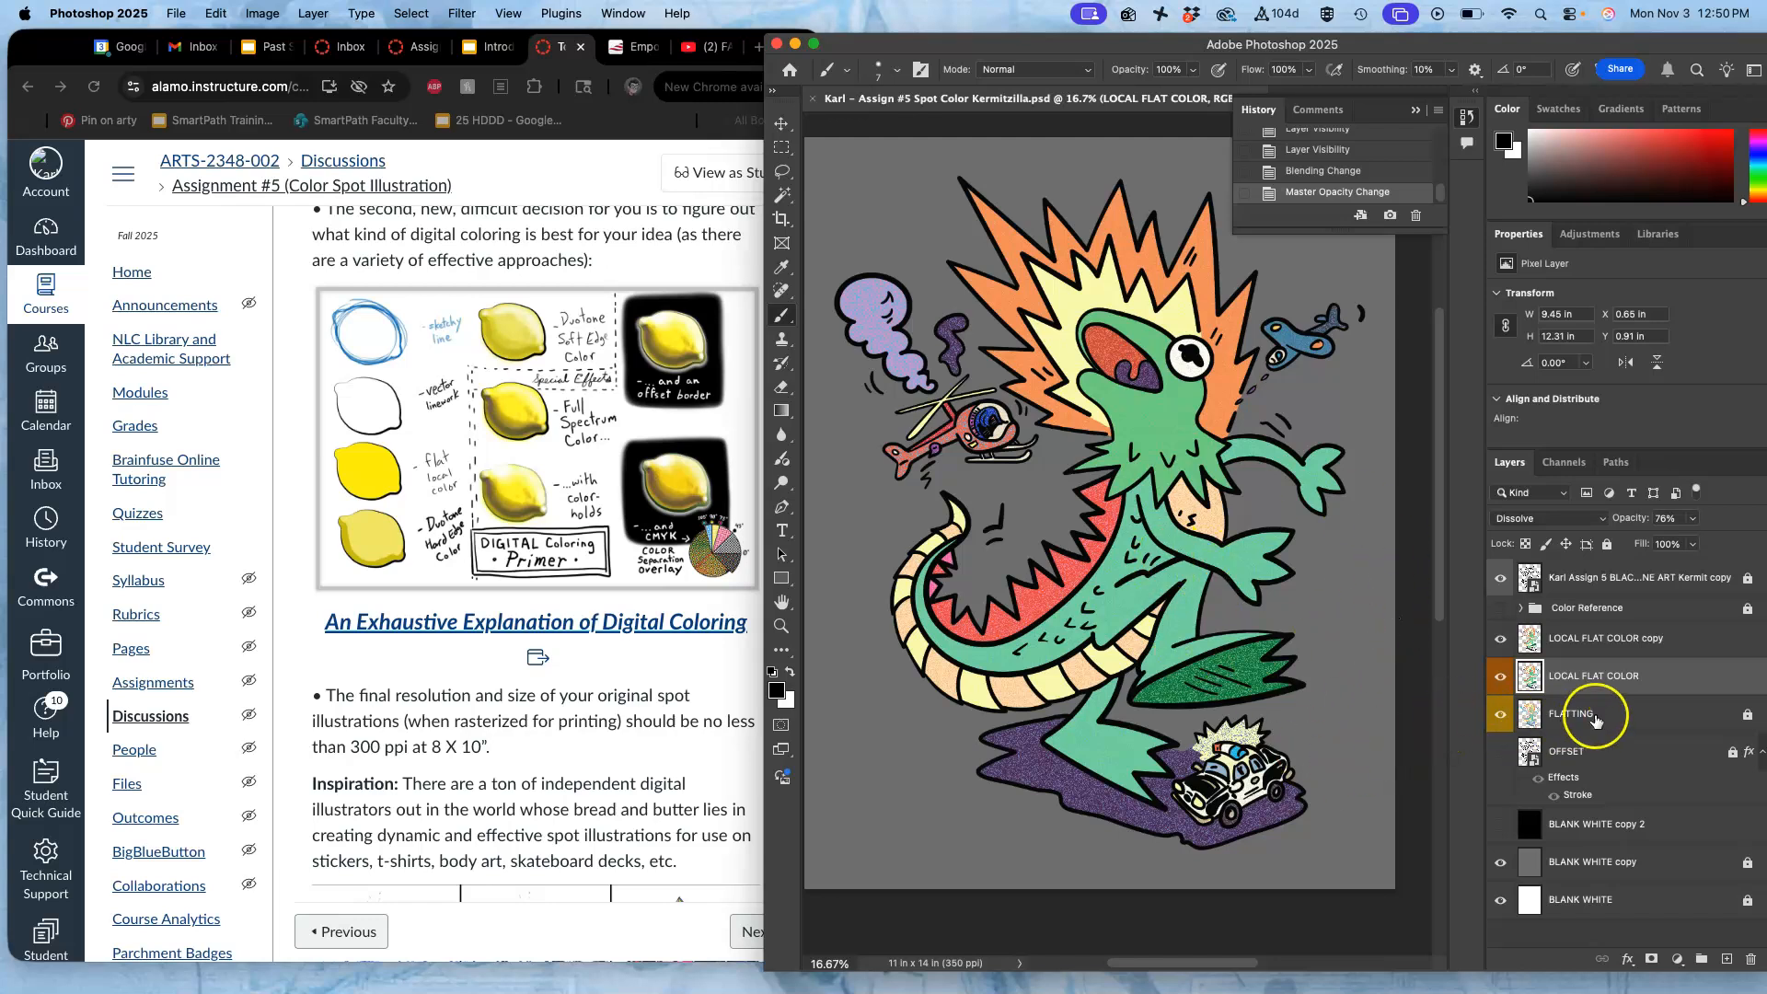
# Unlock the FLATTING layer and group it with LOCAL FLAT COLOR and LOCAL FLAT COLOR copy as FLAT COLOR
pyautogui.click(1743, 716)
pyautogui.click(1671, 723)
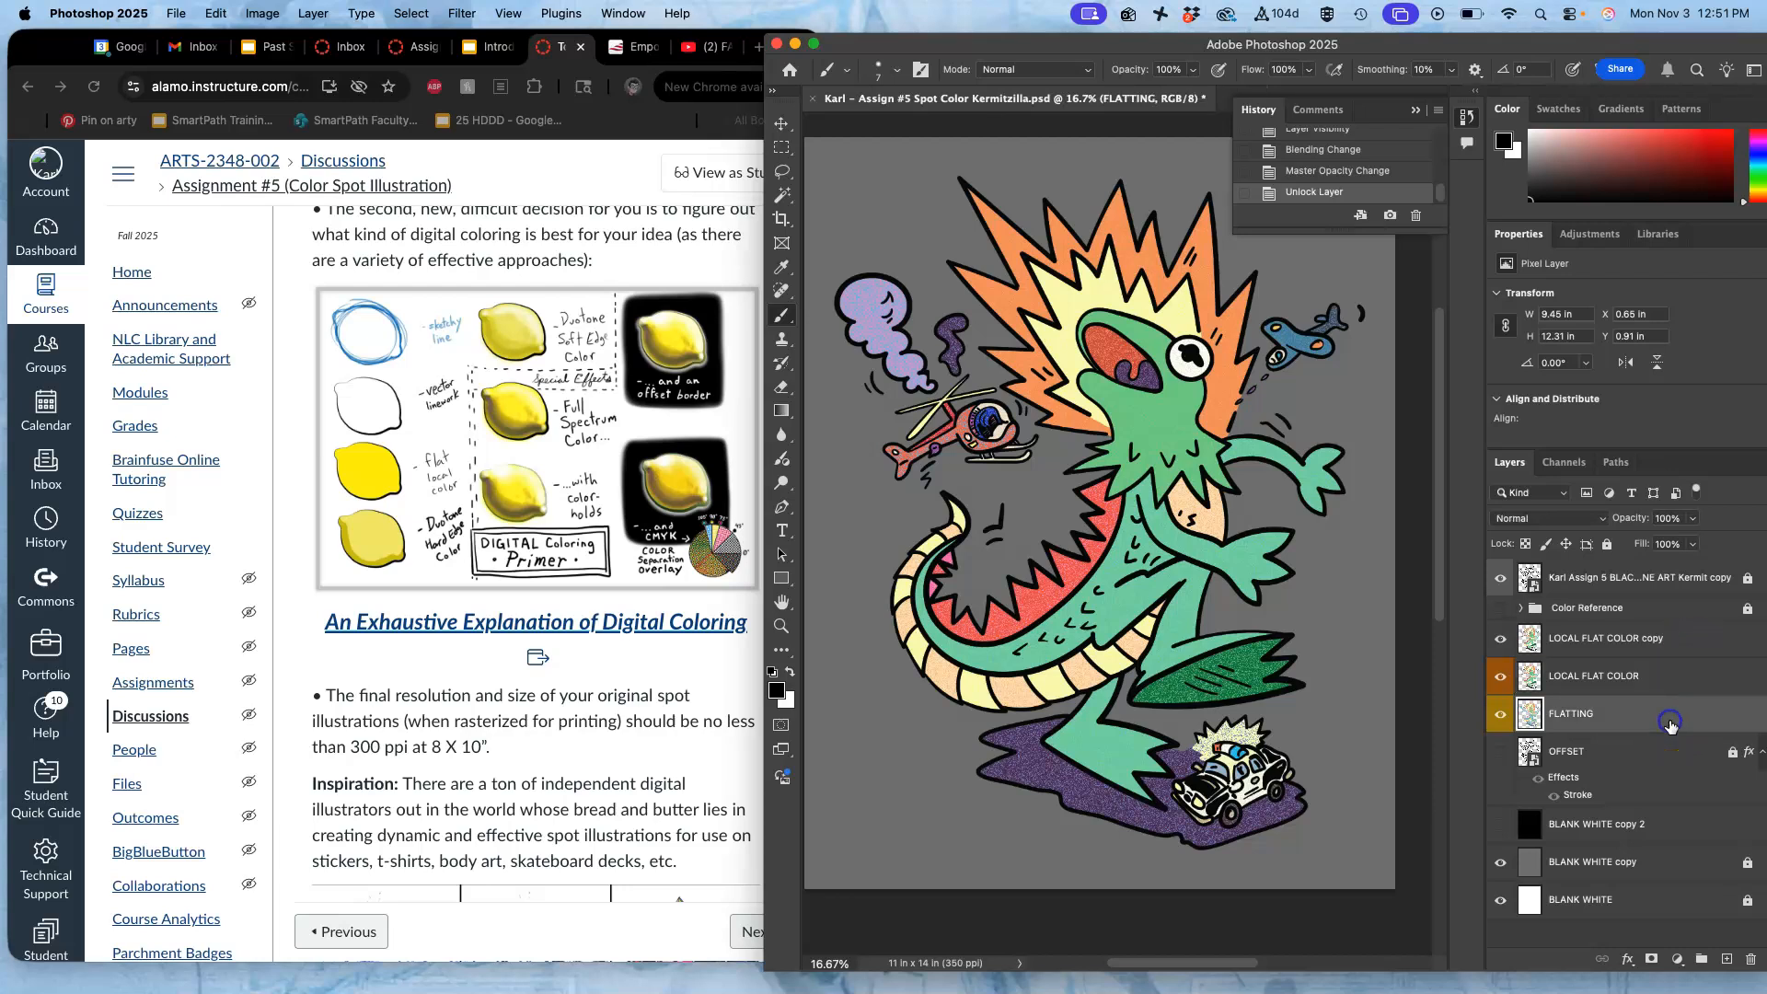
pyautogui.keyDown('shift'); pyautogui.click(1654, 652); pyautogui.keyUp('shift')
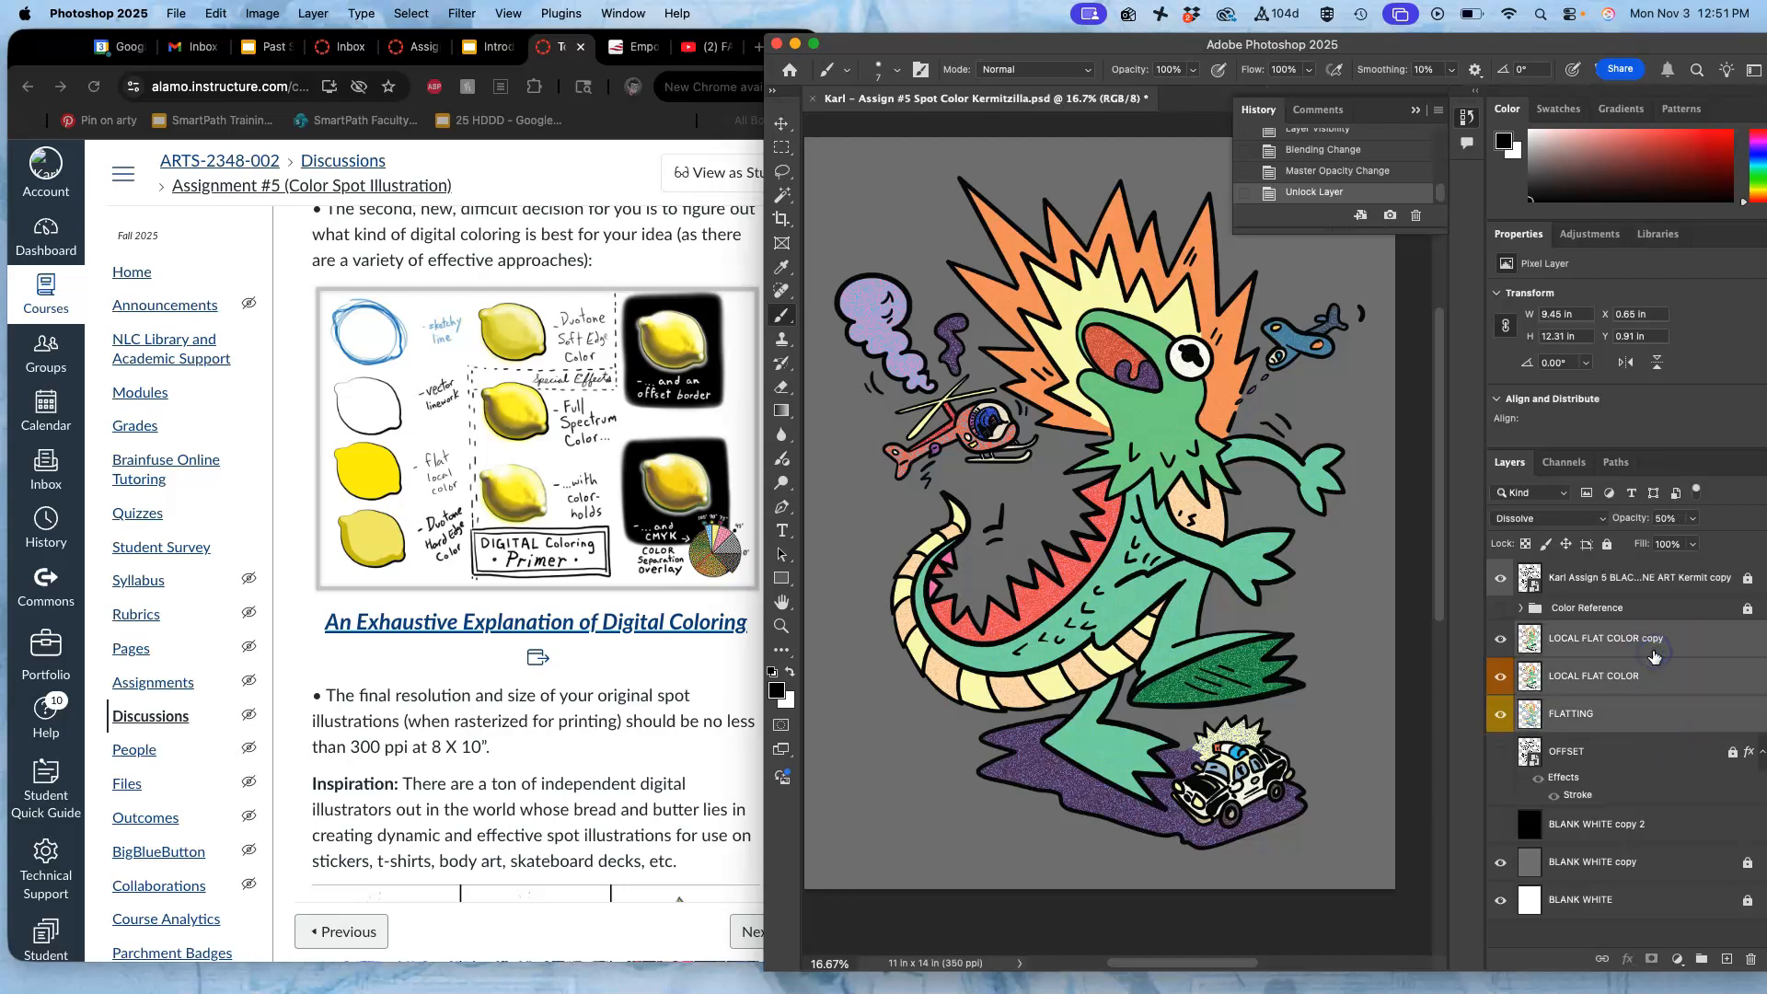
pyautogui.click(1702, 959)
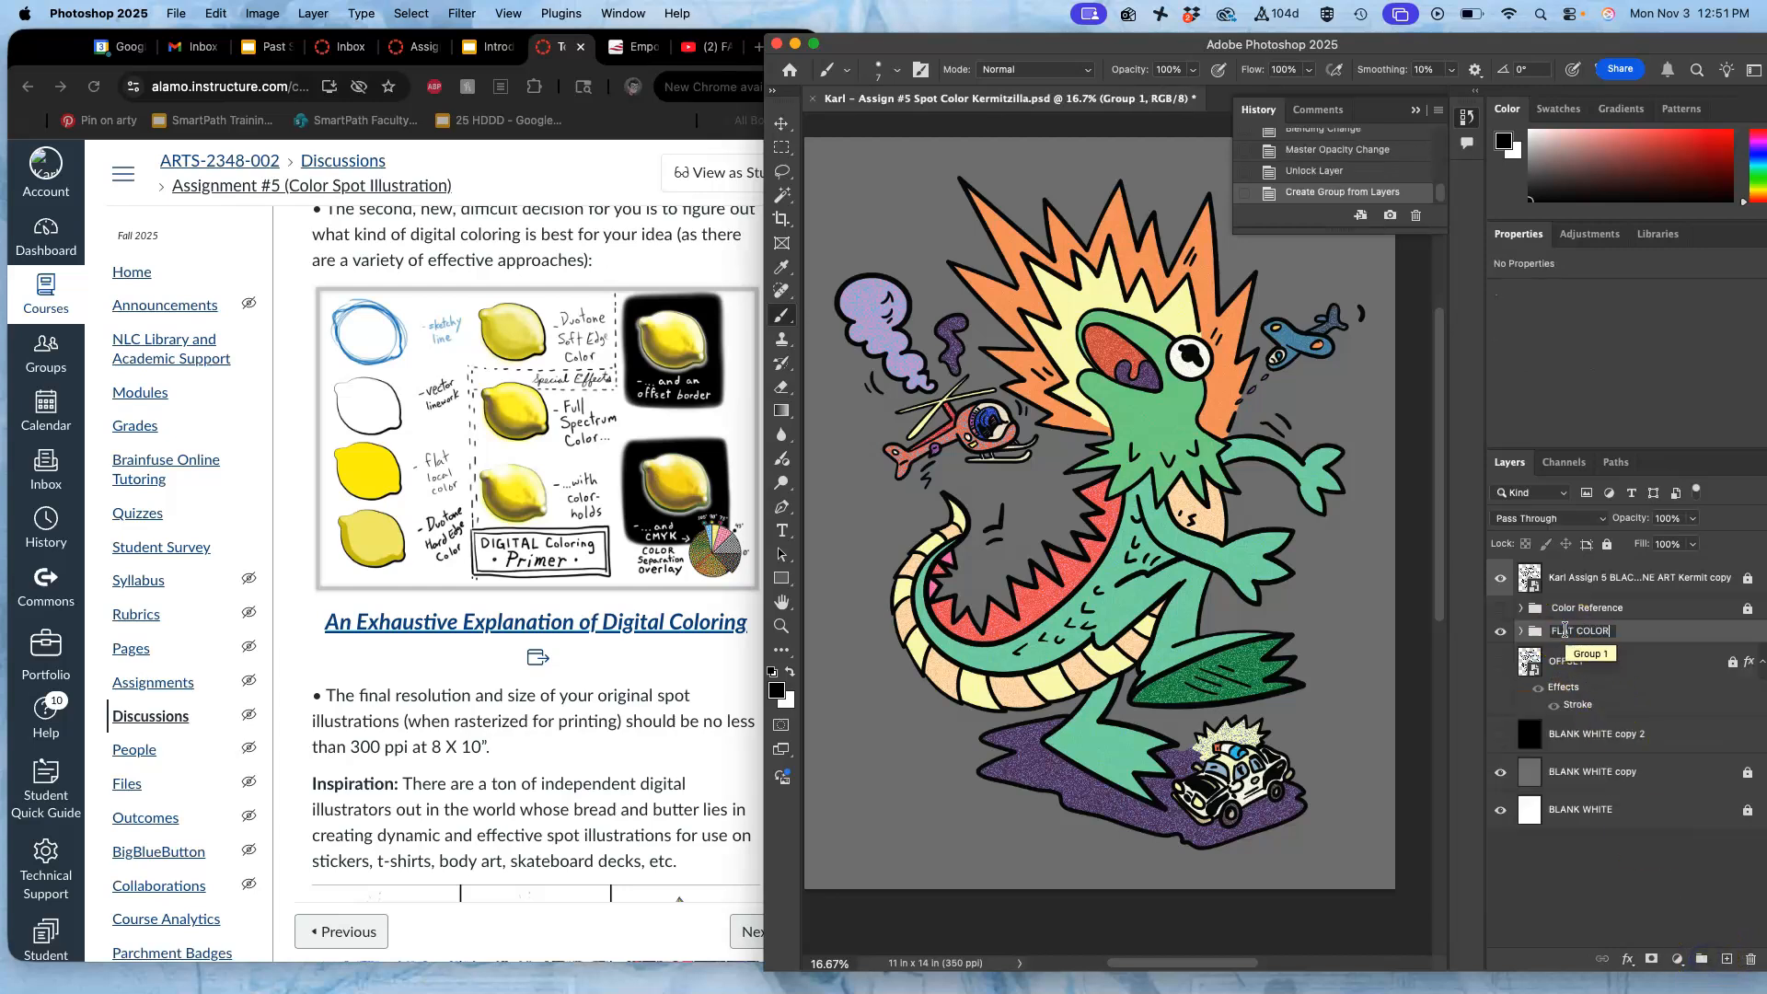
pyautogui.press('Return')
# Label the FLAT COLOR group yellow and lock it
pyautogui.rightClick(1506, 631)
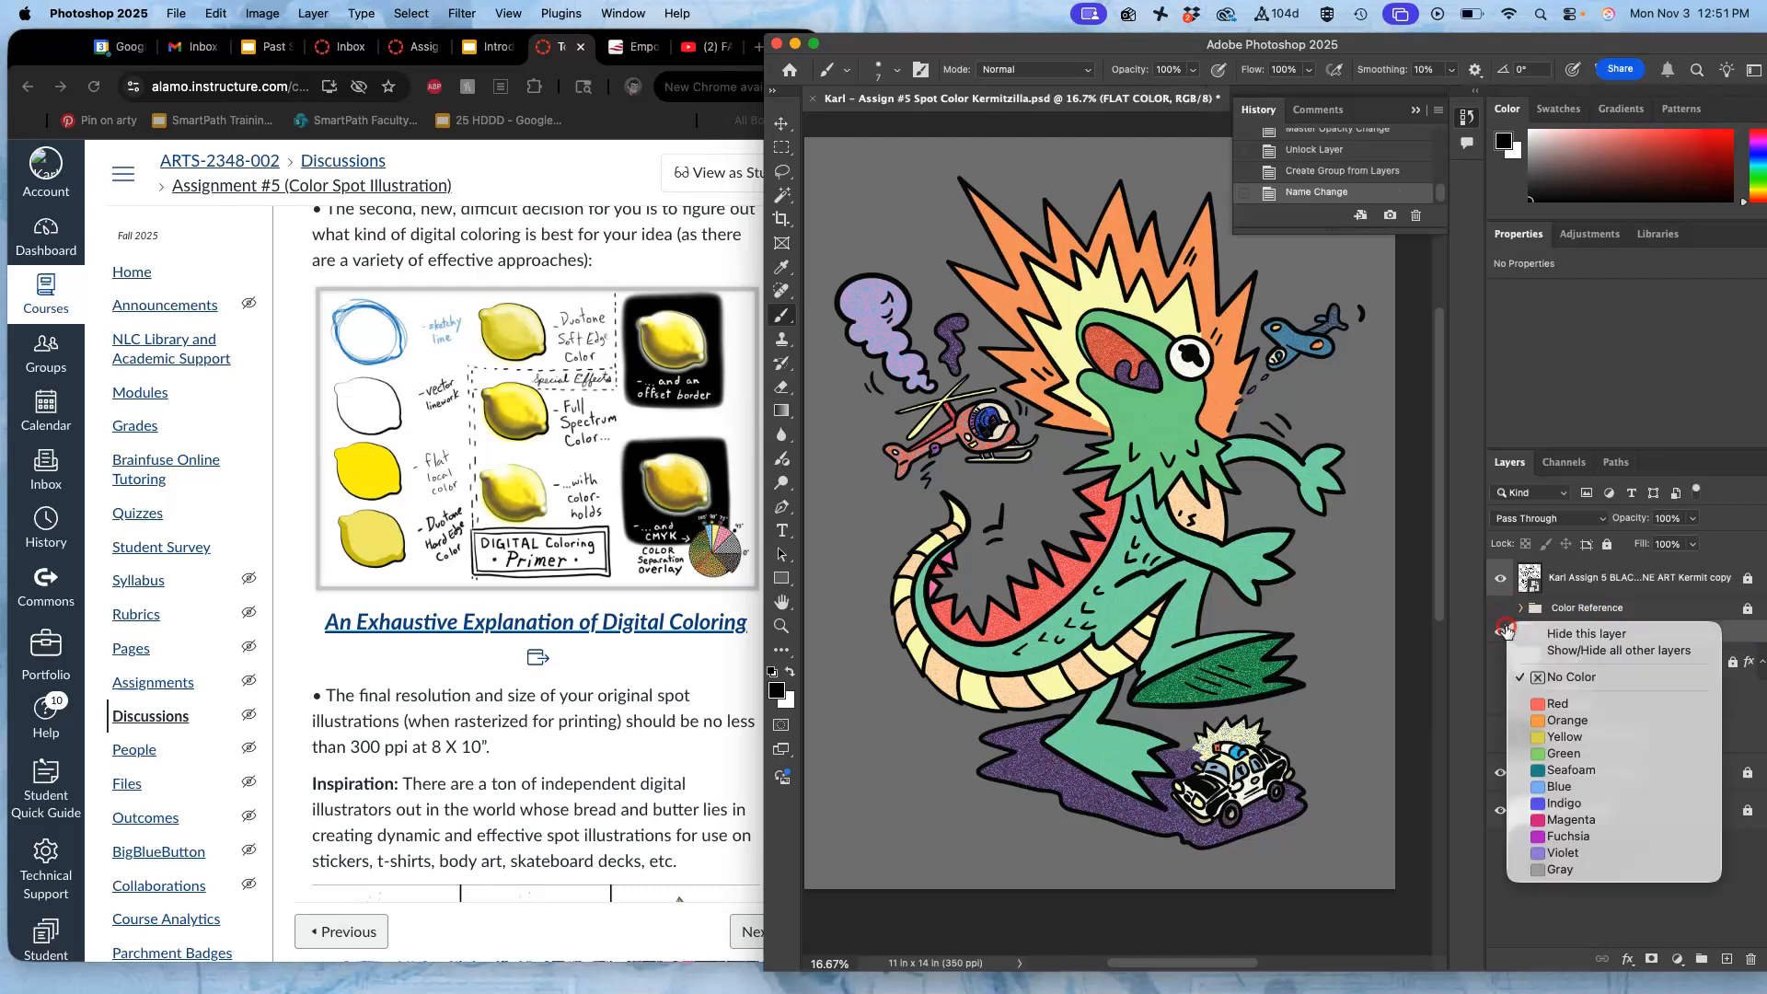
pyautogui.click(1563, 736)
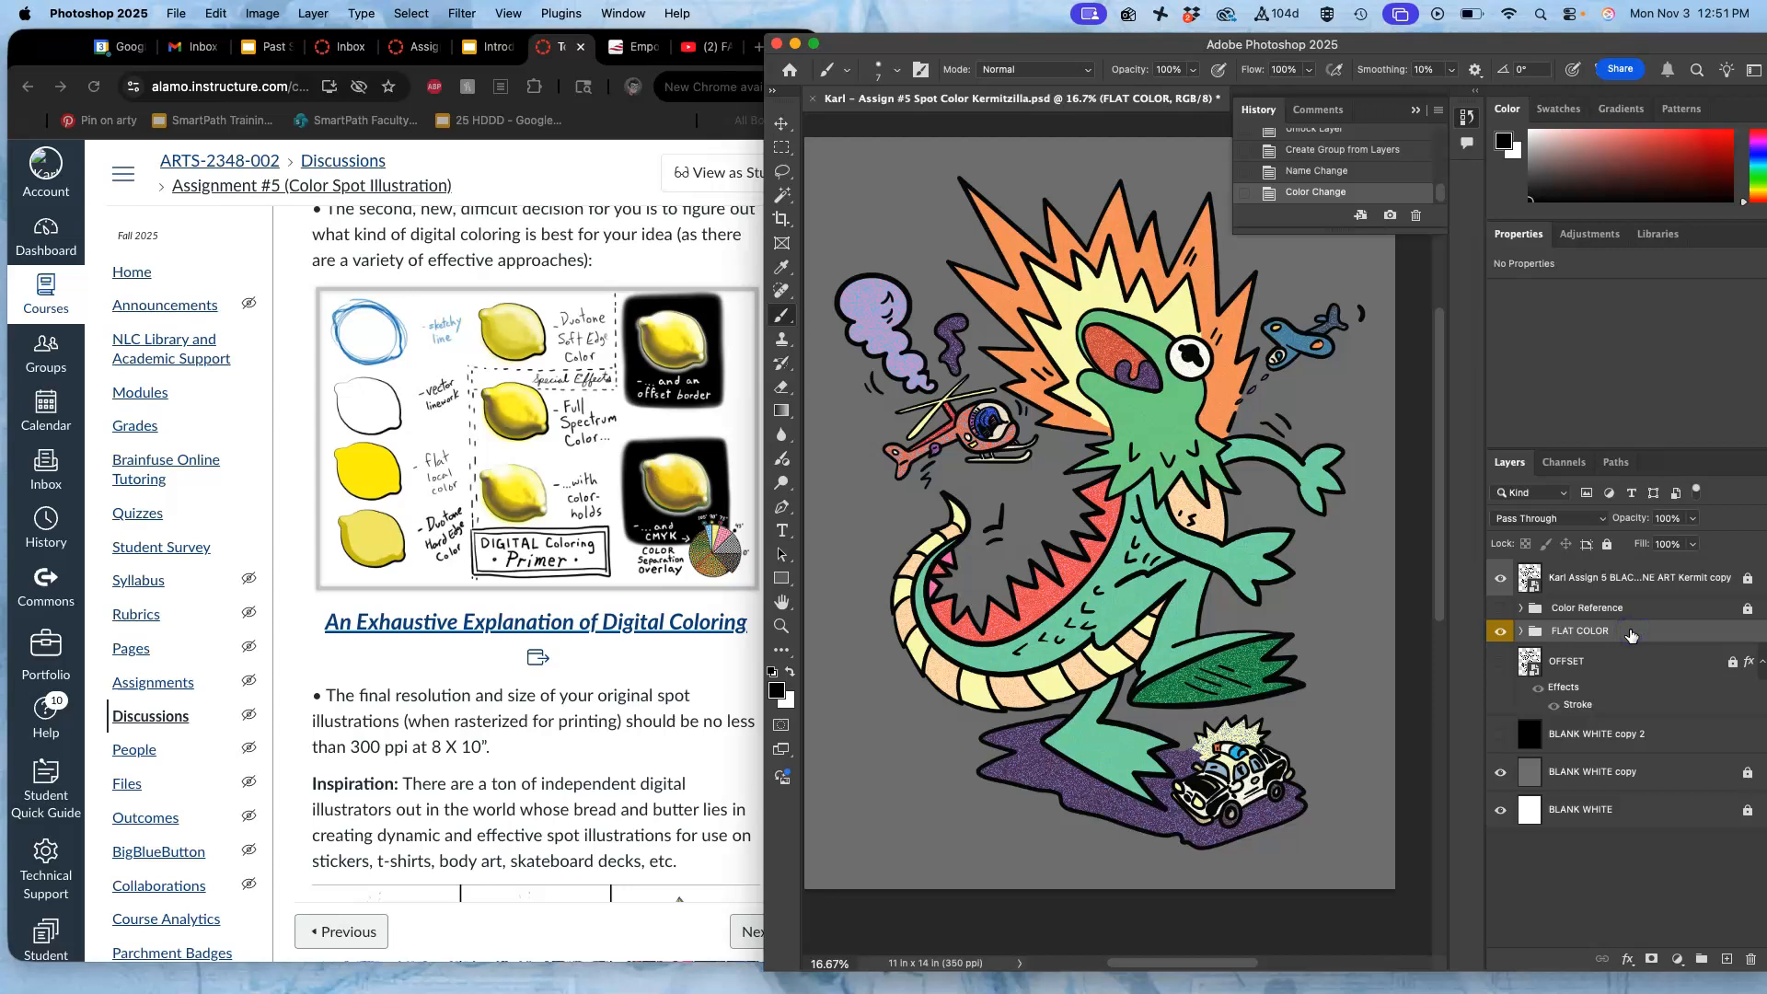
pyautogui.click(1607, 545)
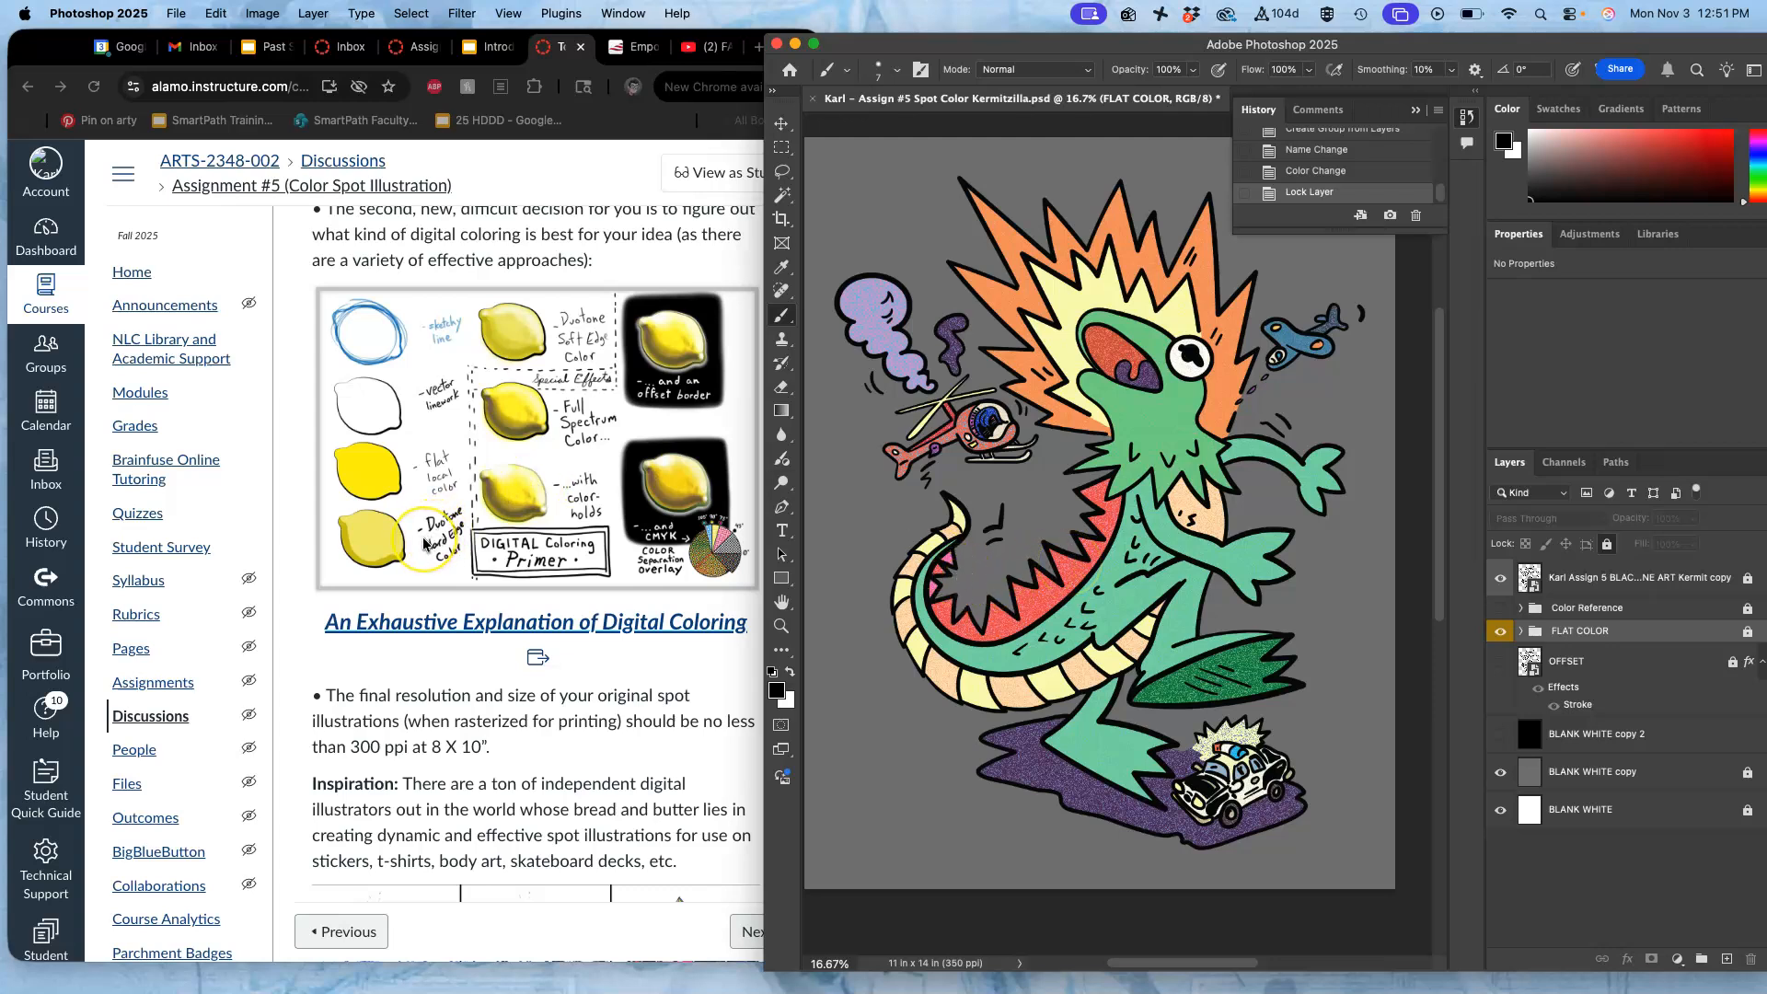
# Switch to the Google Slides deck and present the slides from Flatting and Local Flat Color through to Hard-Edge Duotone
pyautogui.click(488, 46)
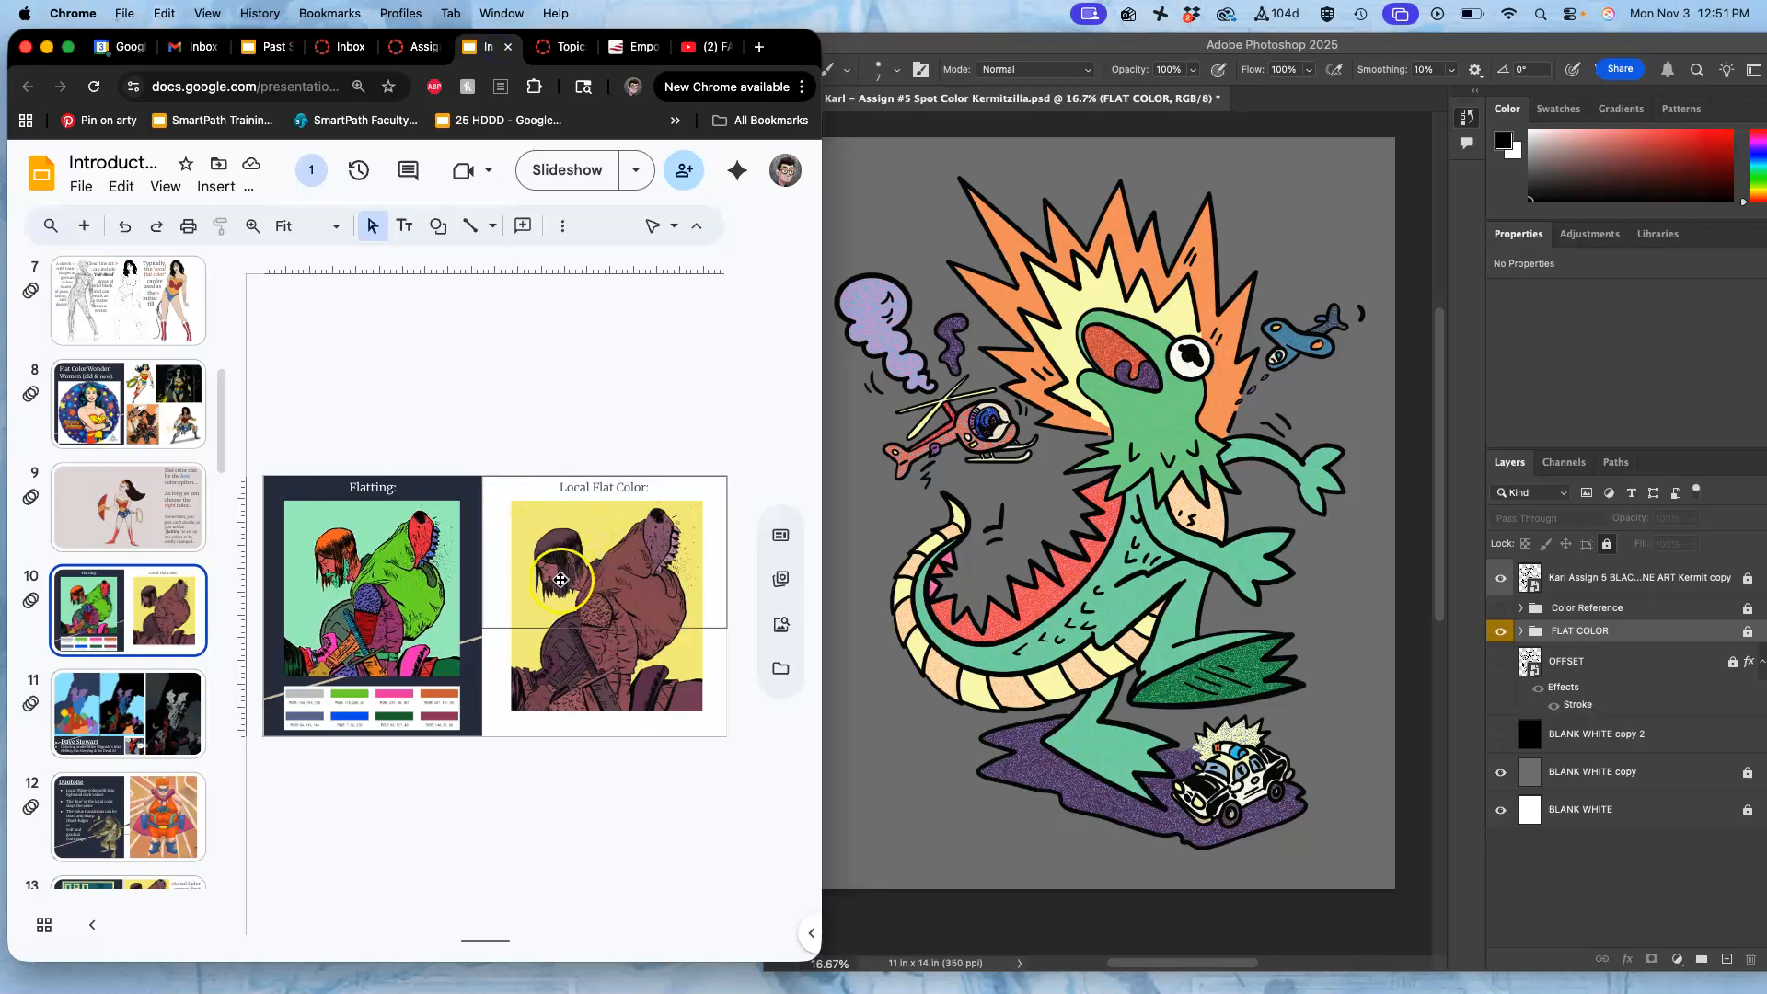
pyautogui.click(569, 171)
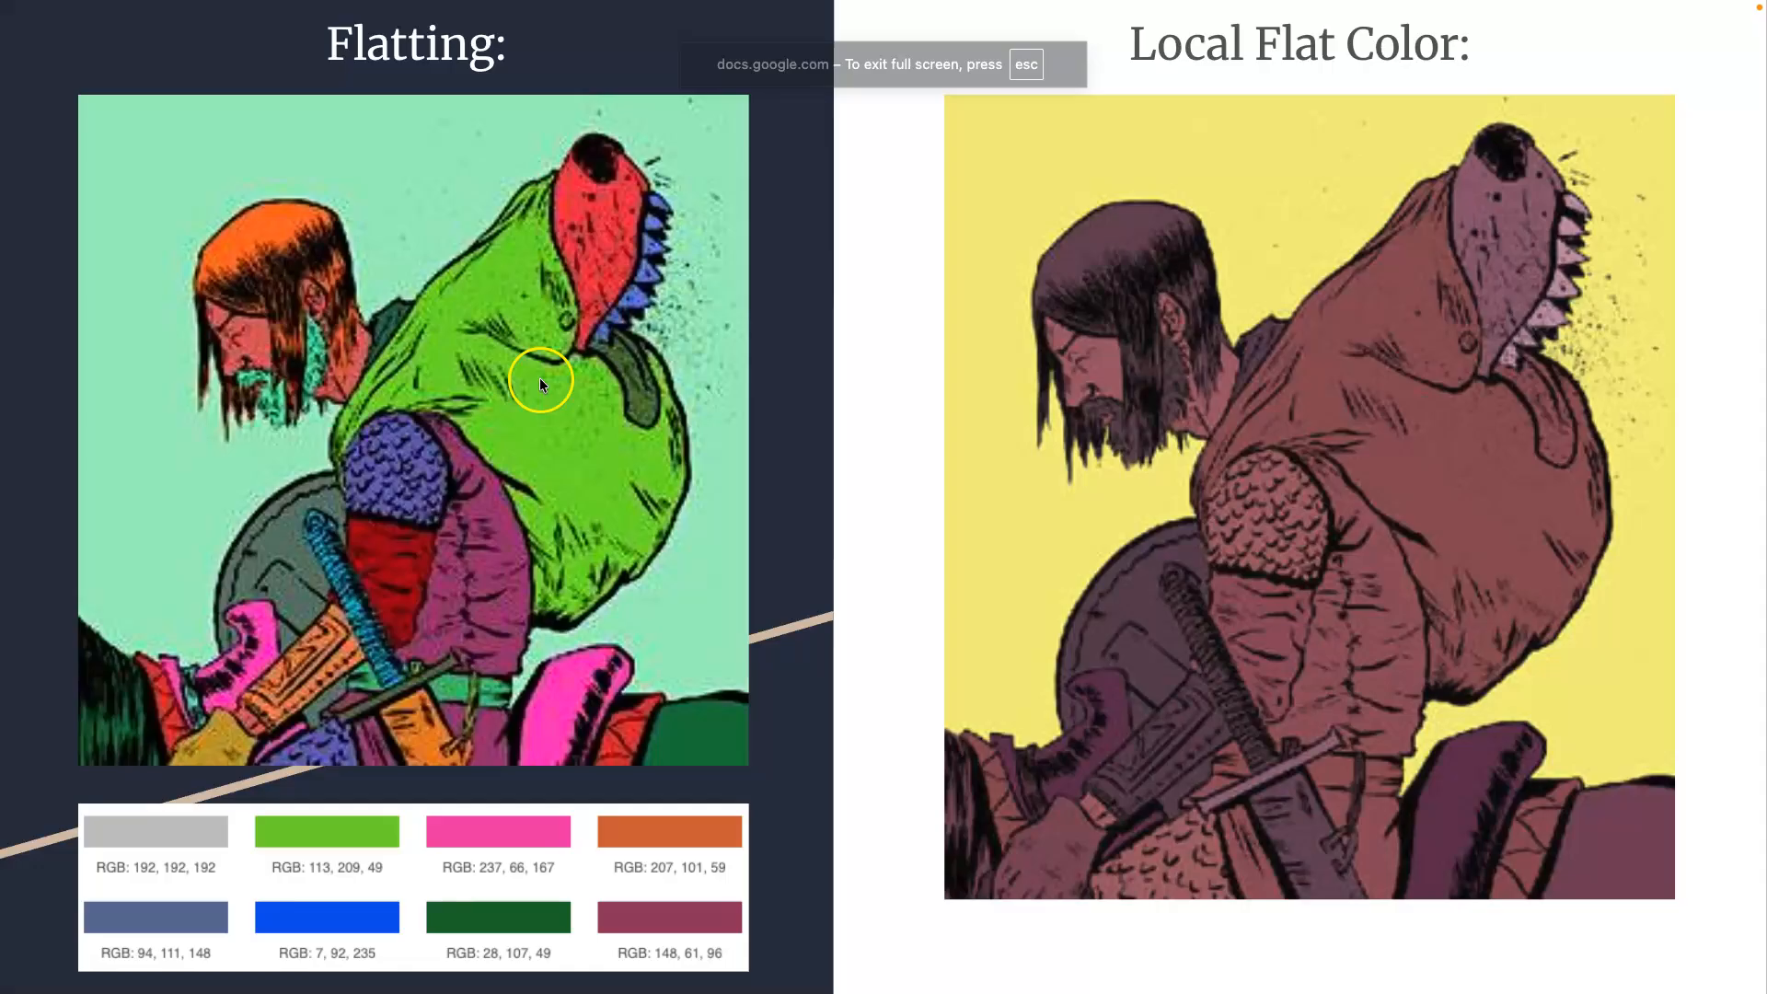
pyautogui.click(459, 590)
pyautogui.click(459, 590)
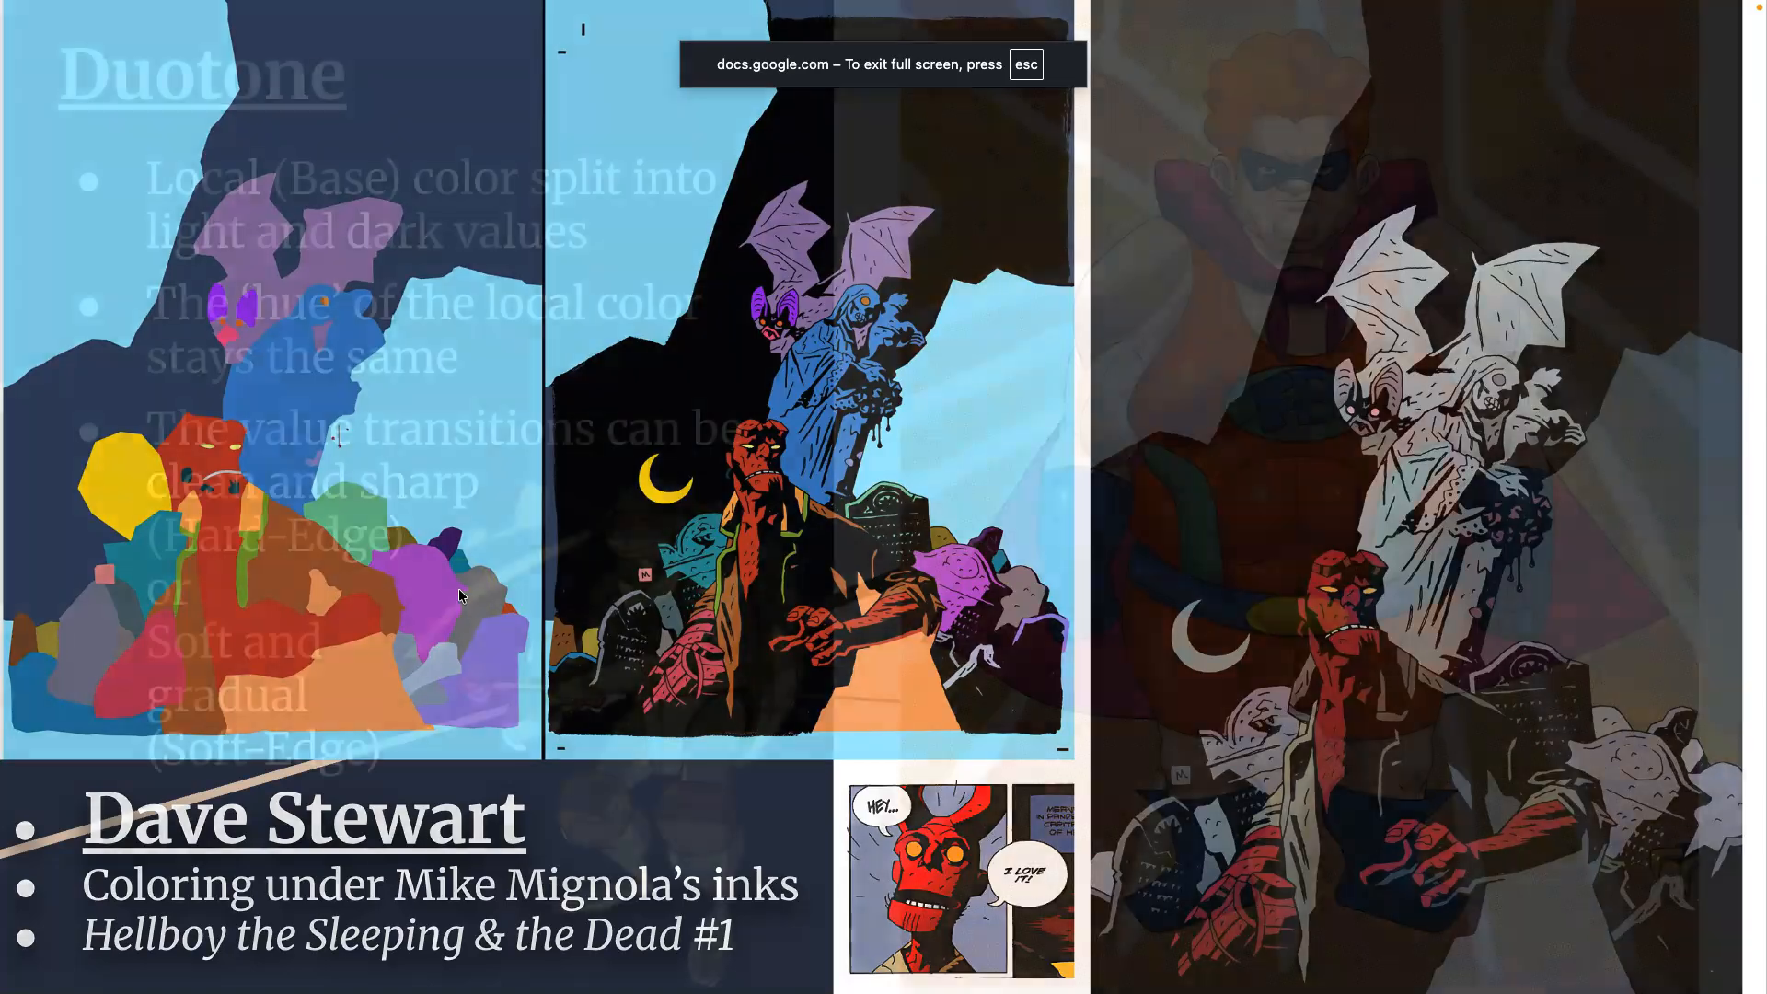
pyautogui.click(460, 590)
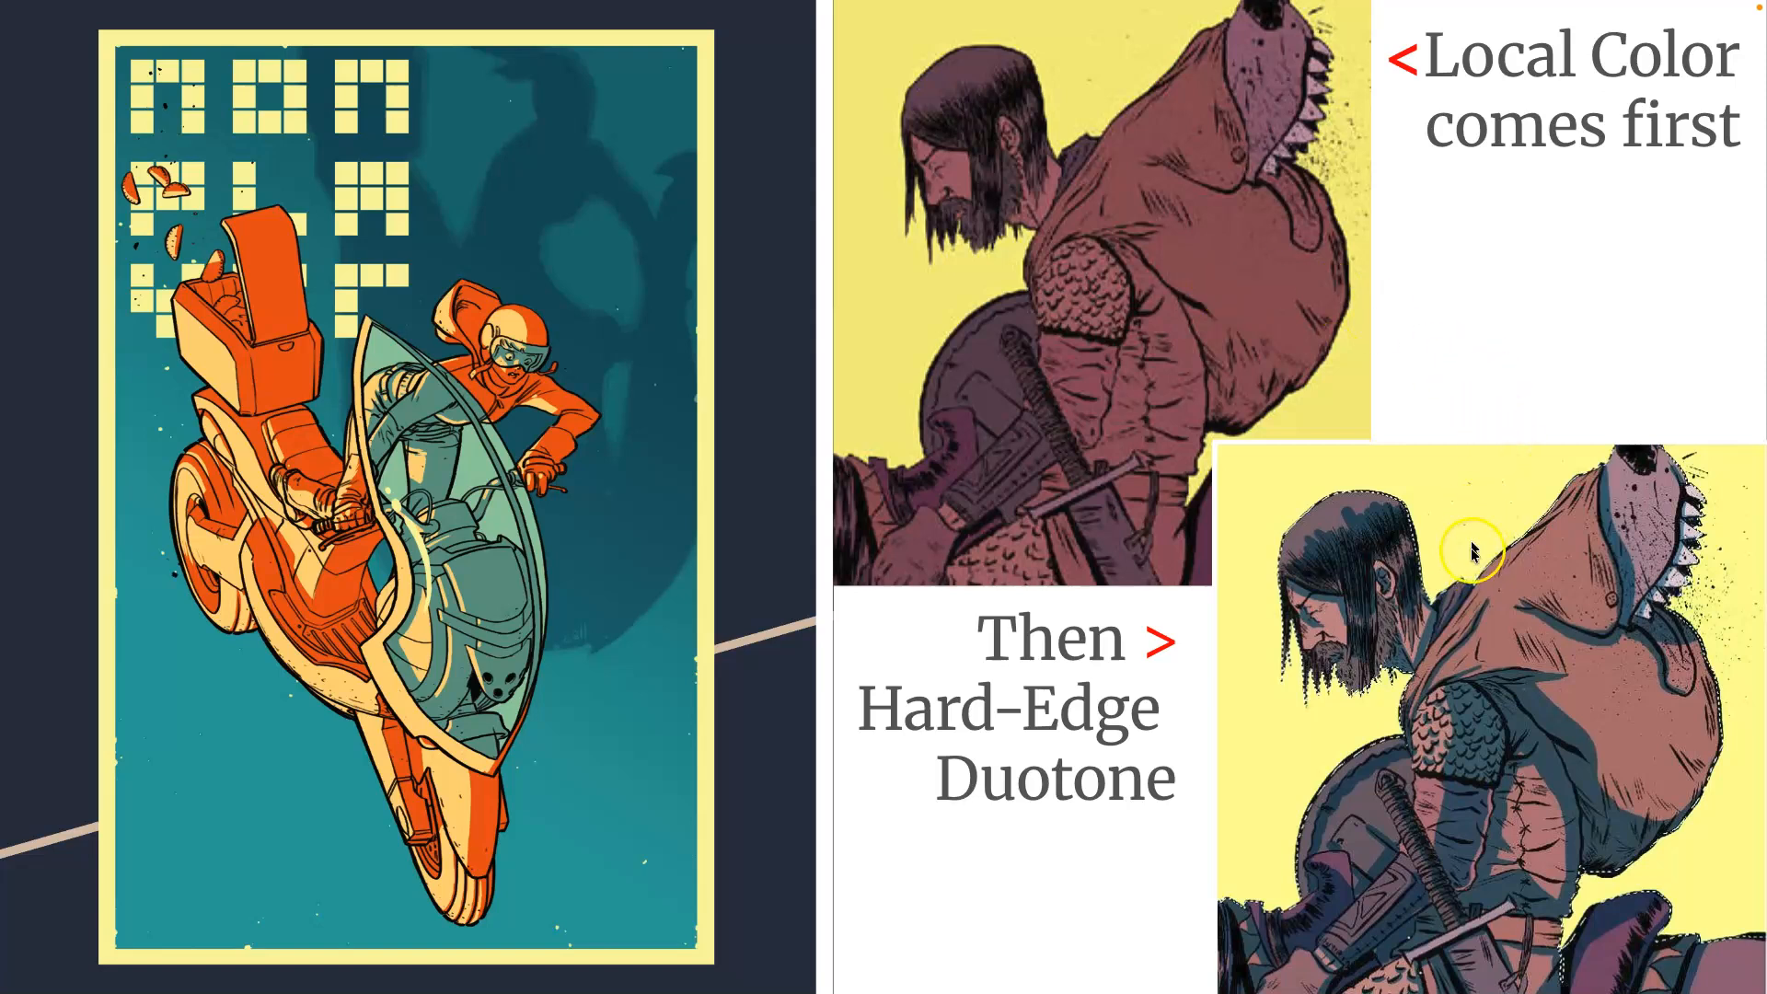
pyautogui.press('Escape')
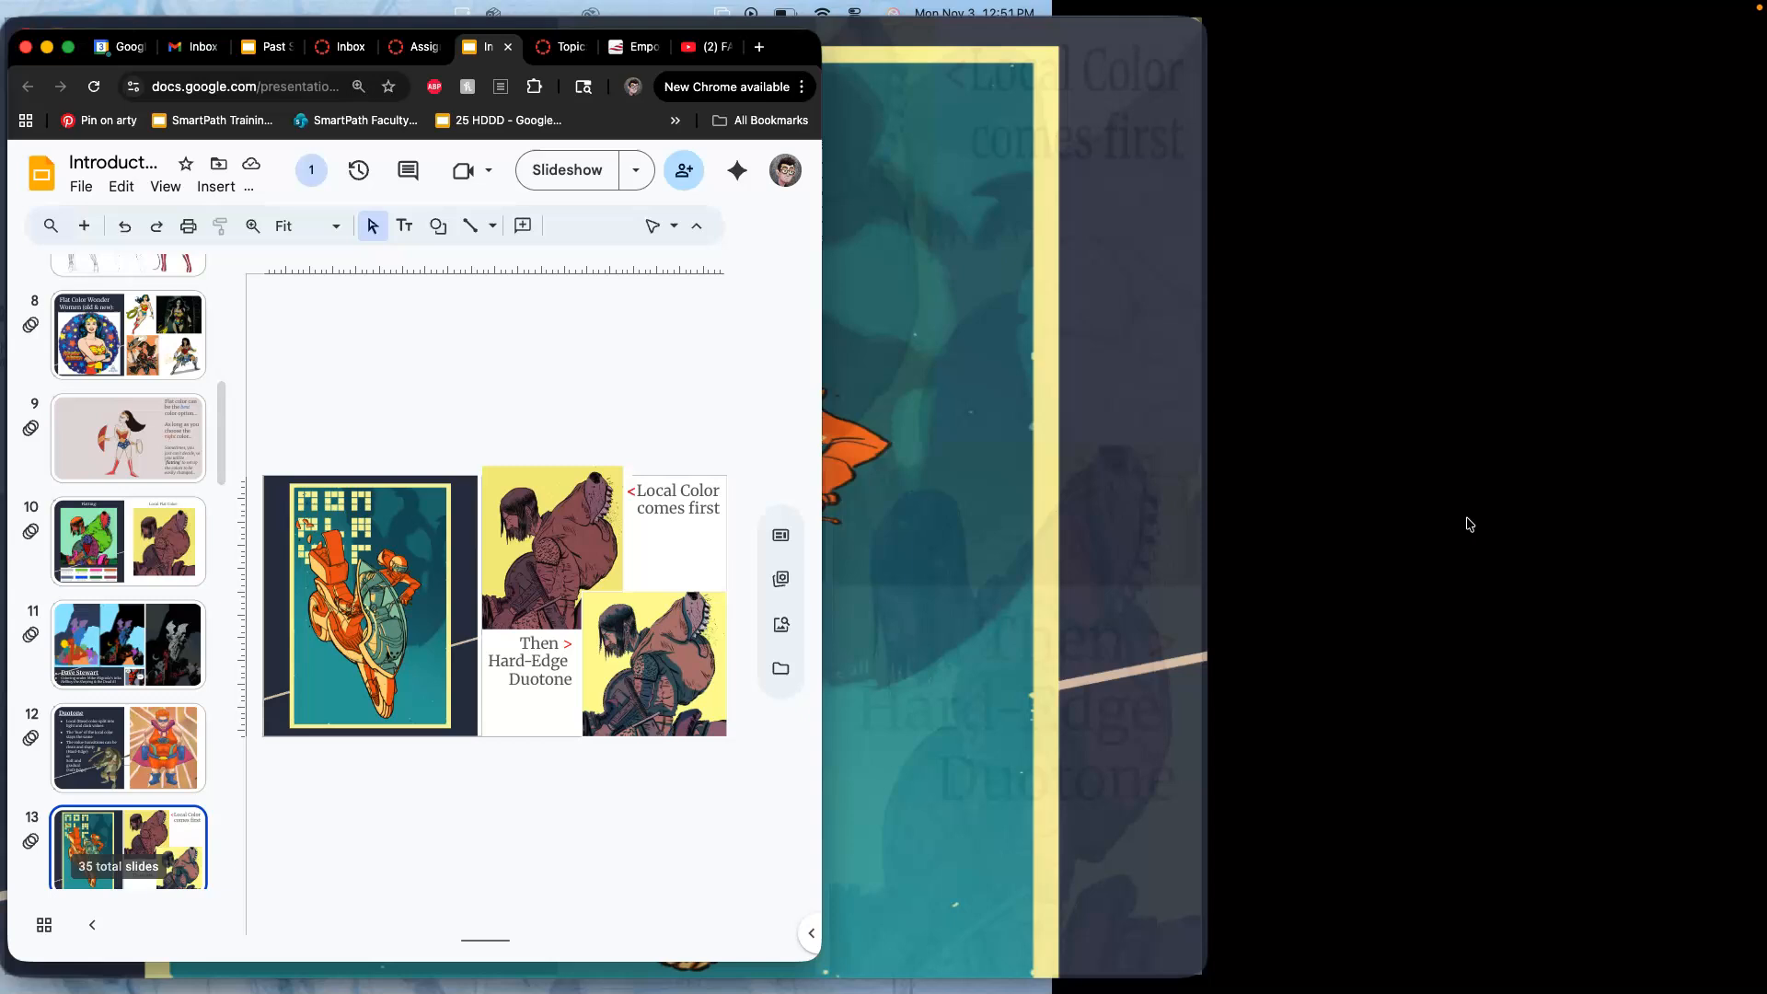
# Return to Photoshop, duplicate the FLAT COLOR group, unlock the copy and label it red
pyautogui.click(1335, 424)
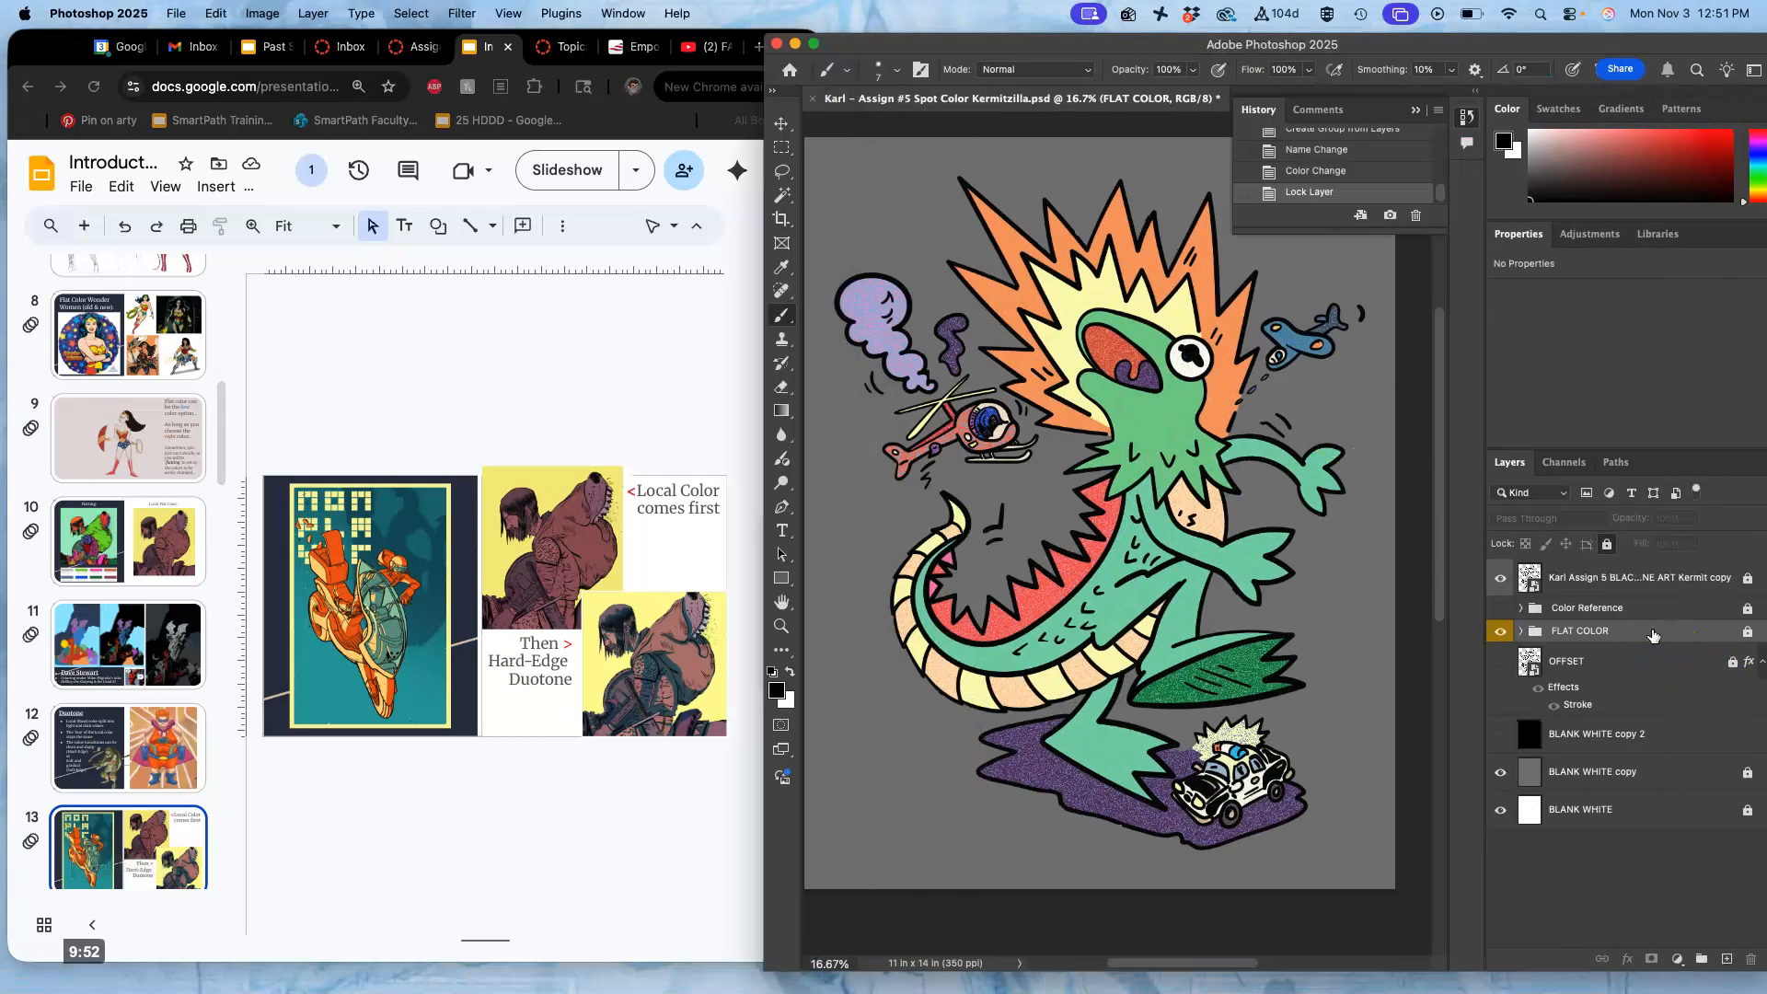
pyautogui.press('super+j')
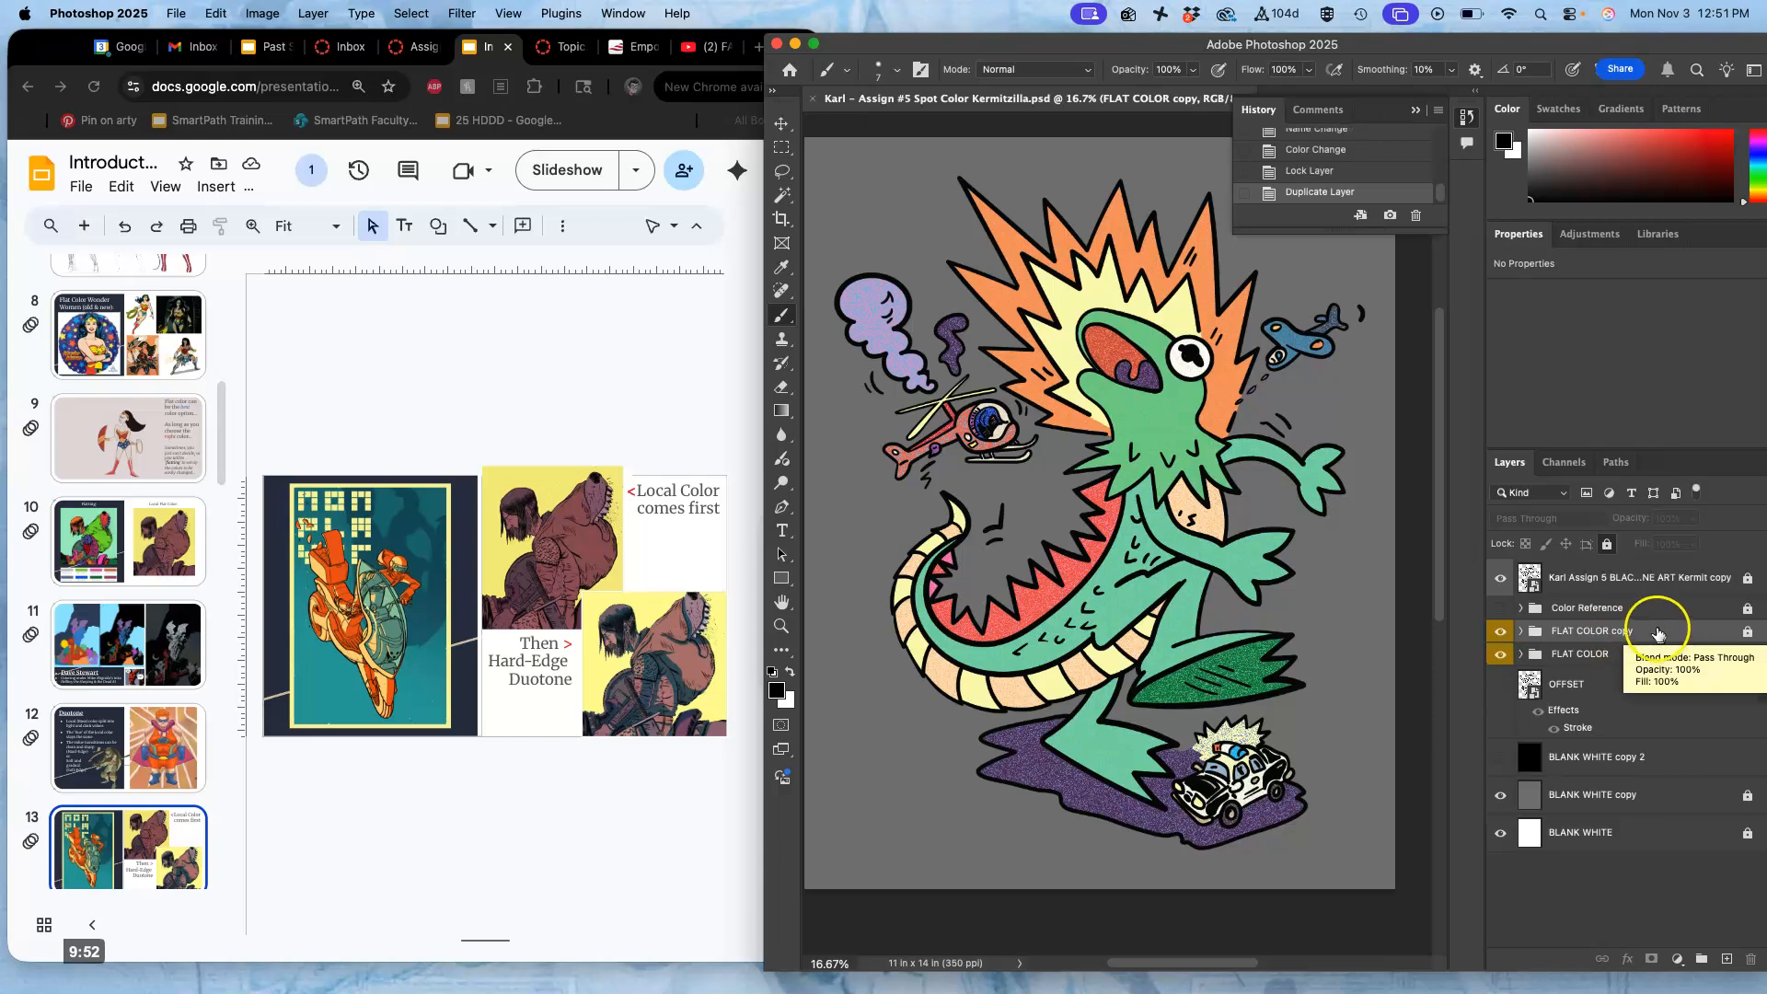
pyautogui.click(1602, 545)
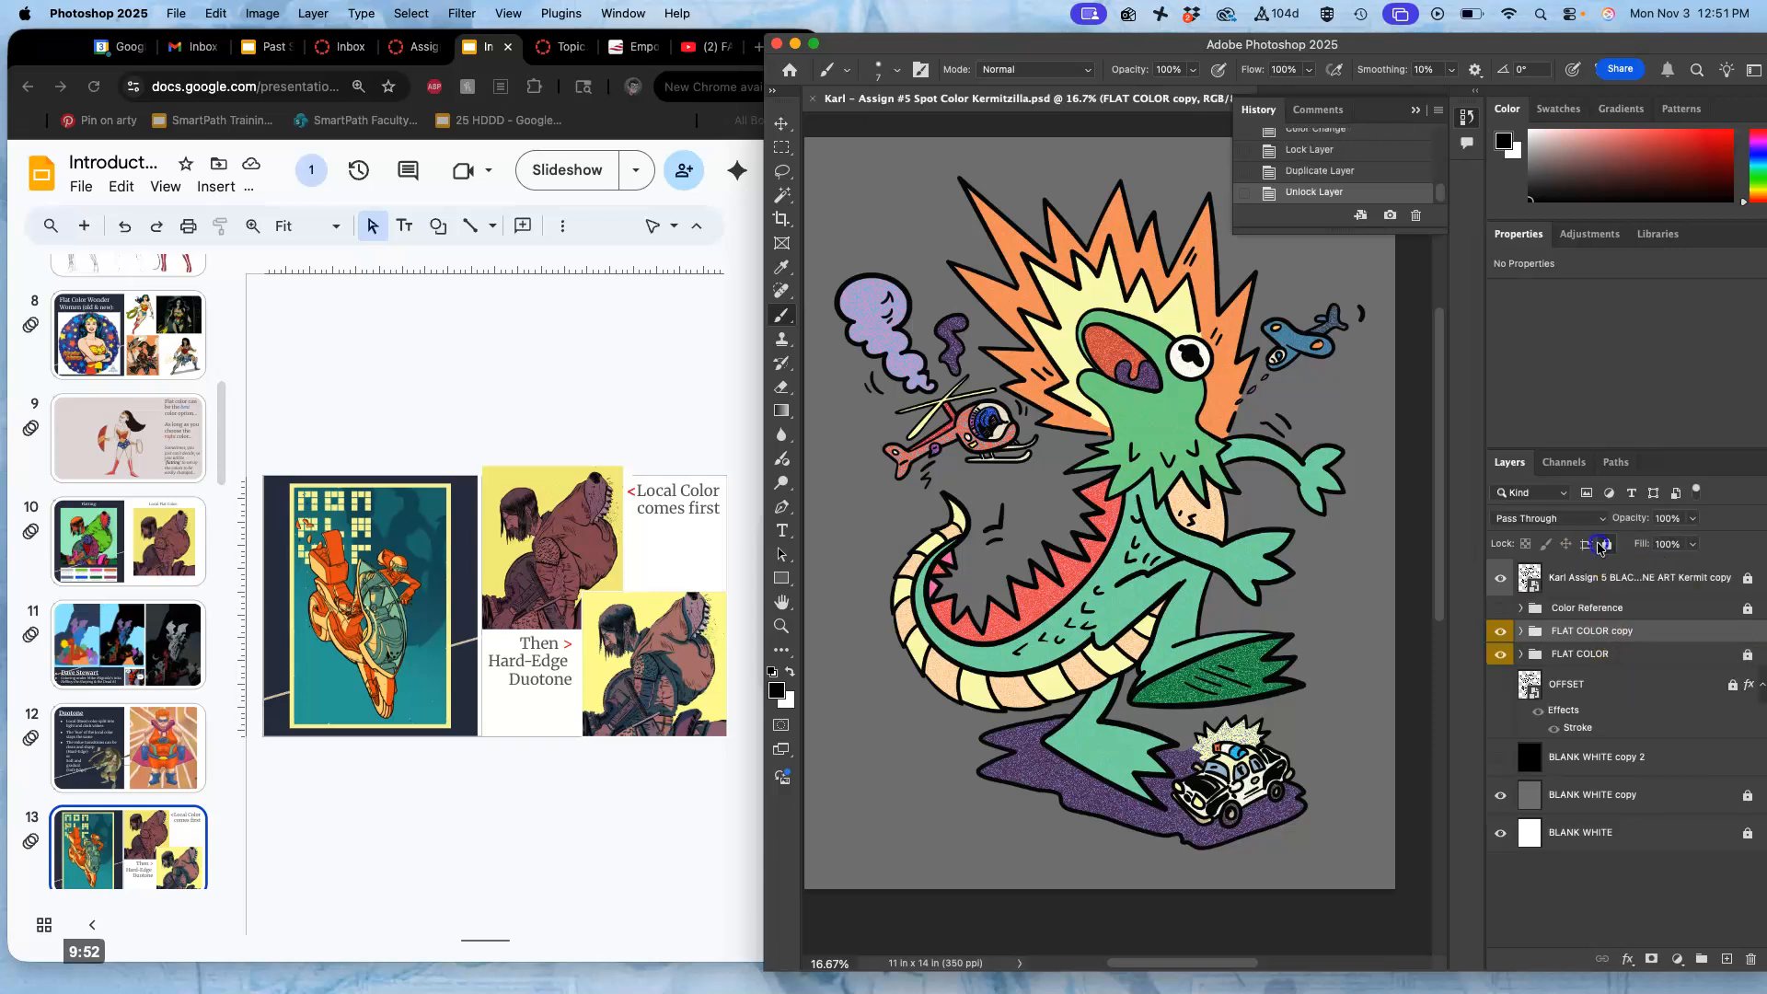
pyautogui.rightClick(1503, 629)
pyautogui.click(1556, 701)
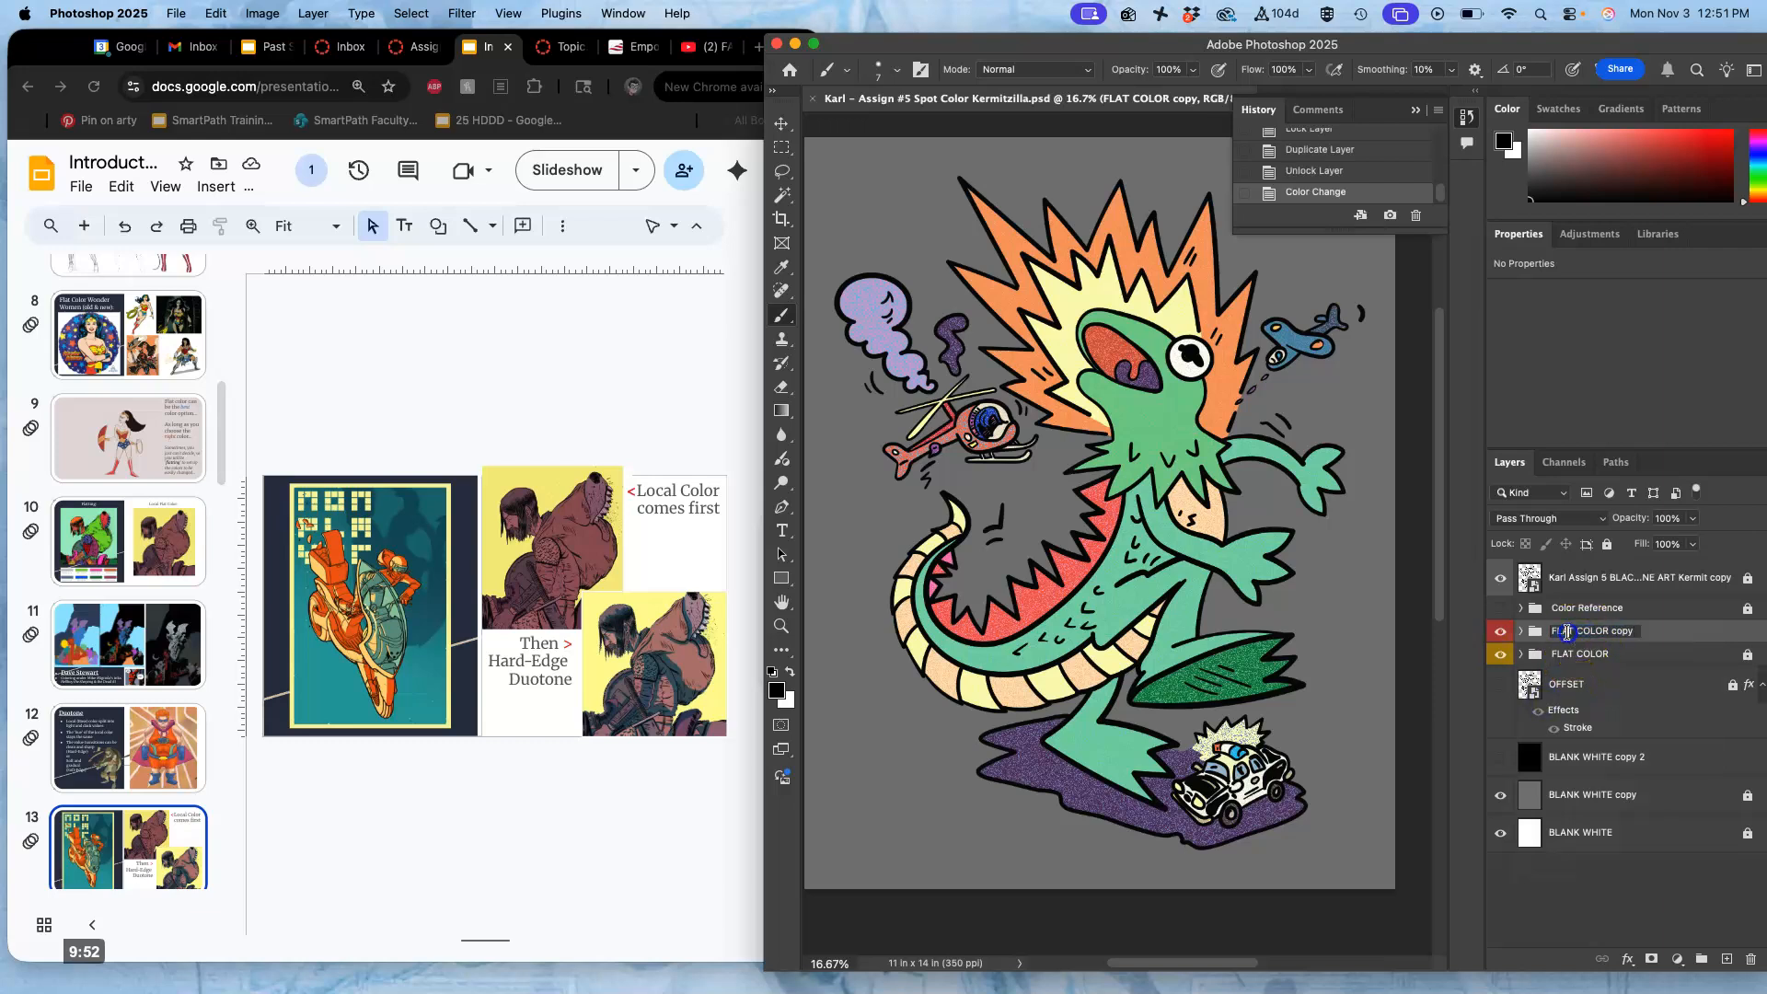
# Merge the FLAT COLOR copy group into a single layer and compare the artwork with it hidden and shown
pyautogui.rightClick(1661, 637)
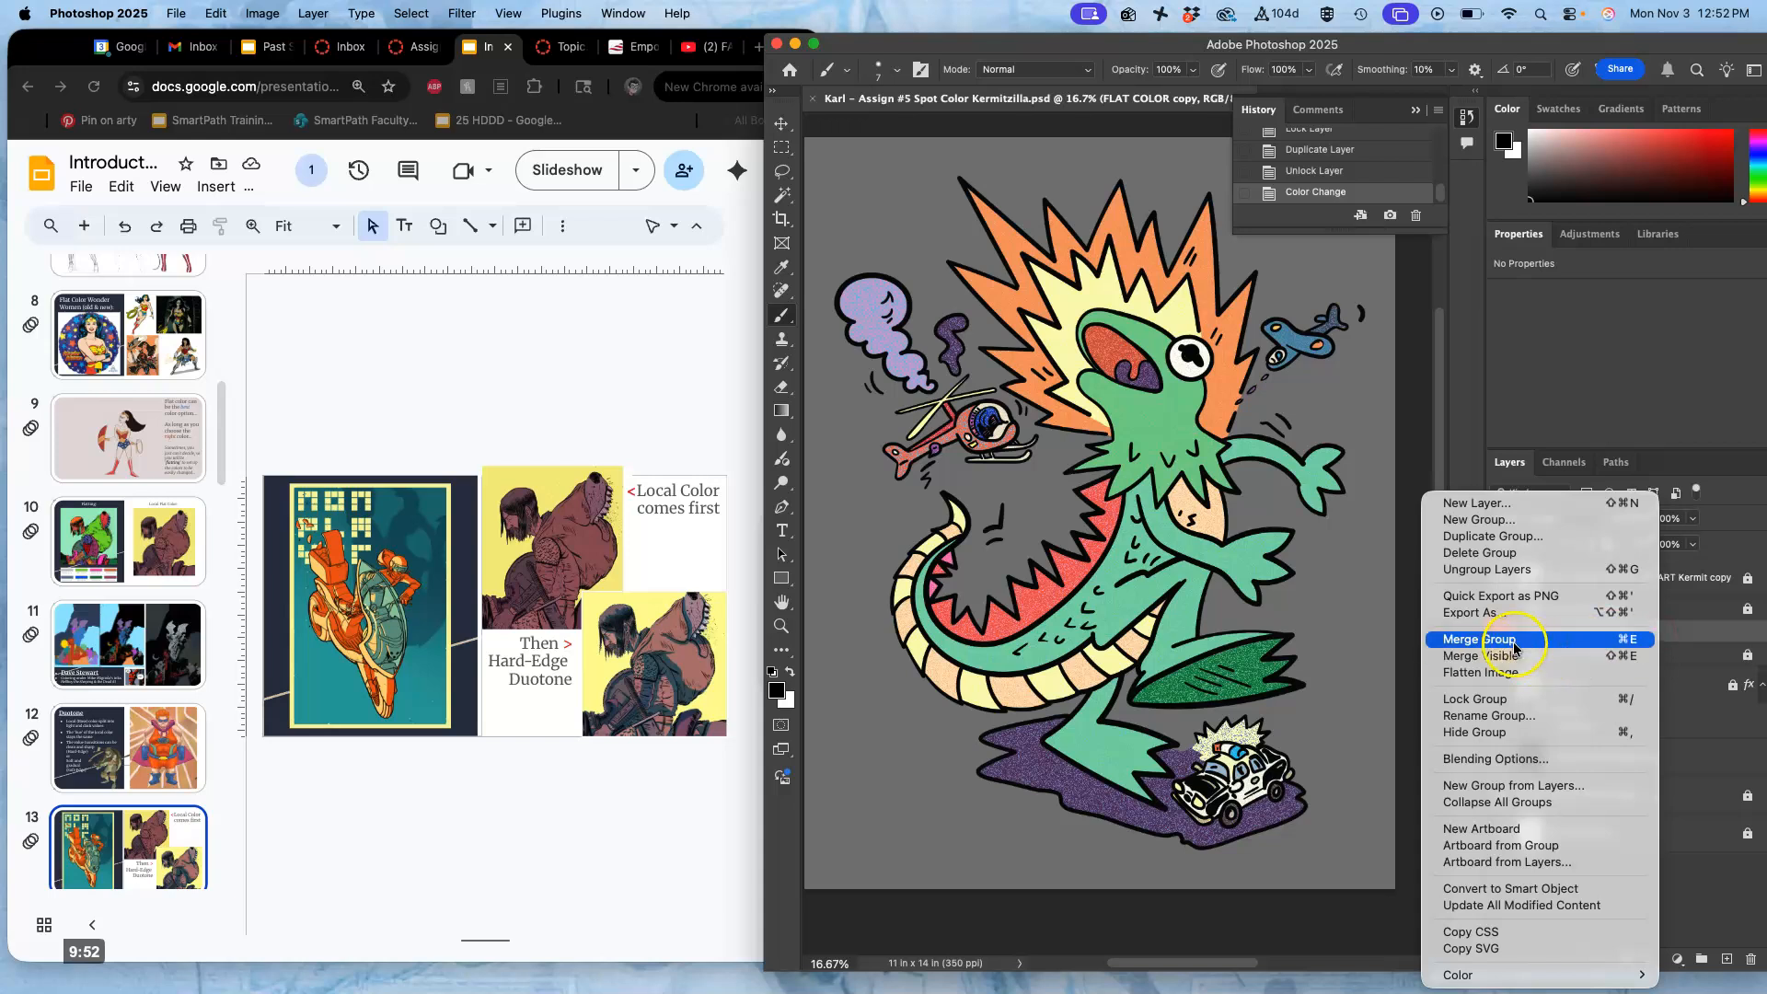
pyautogui.click(1564, 639)
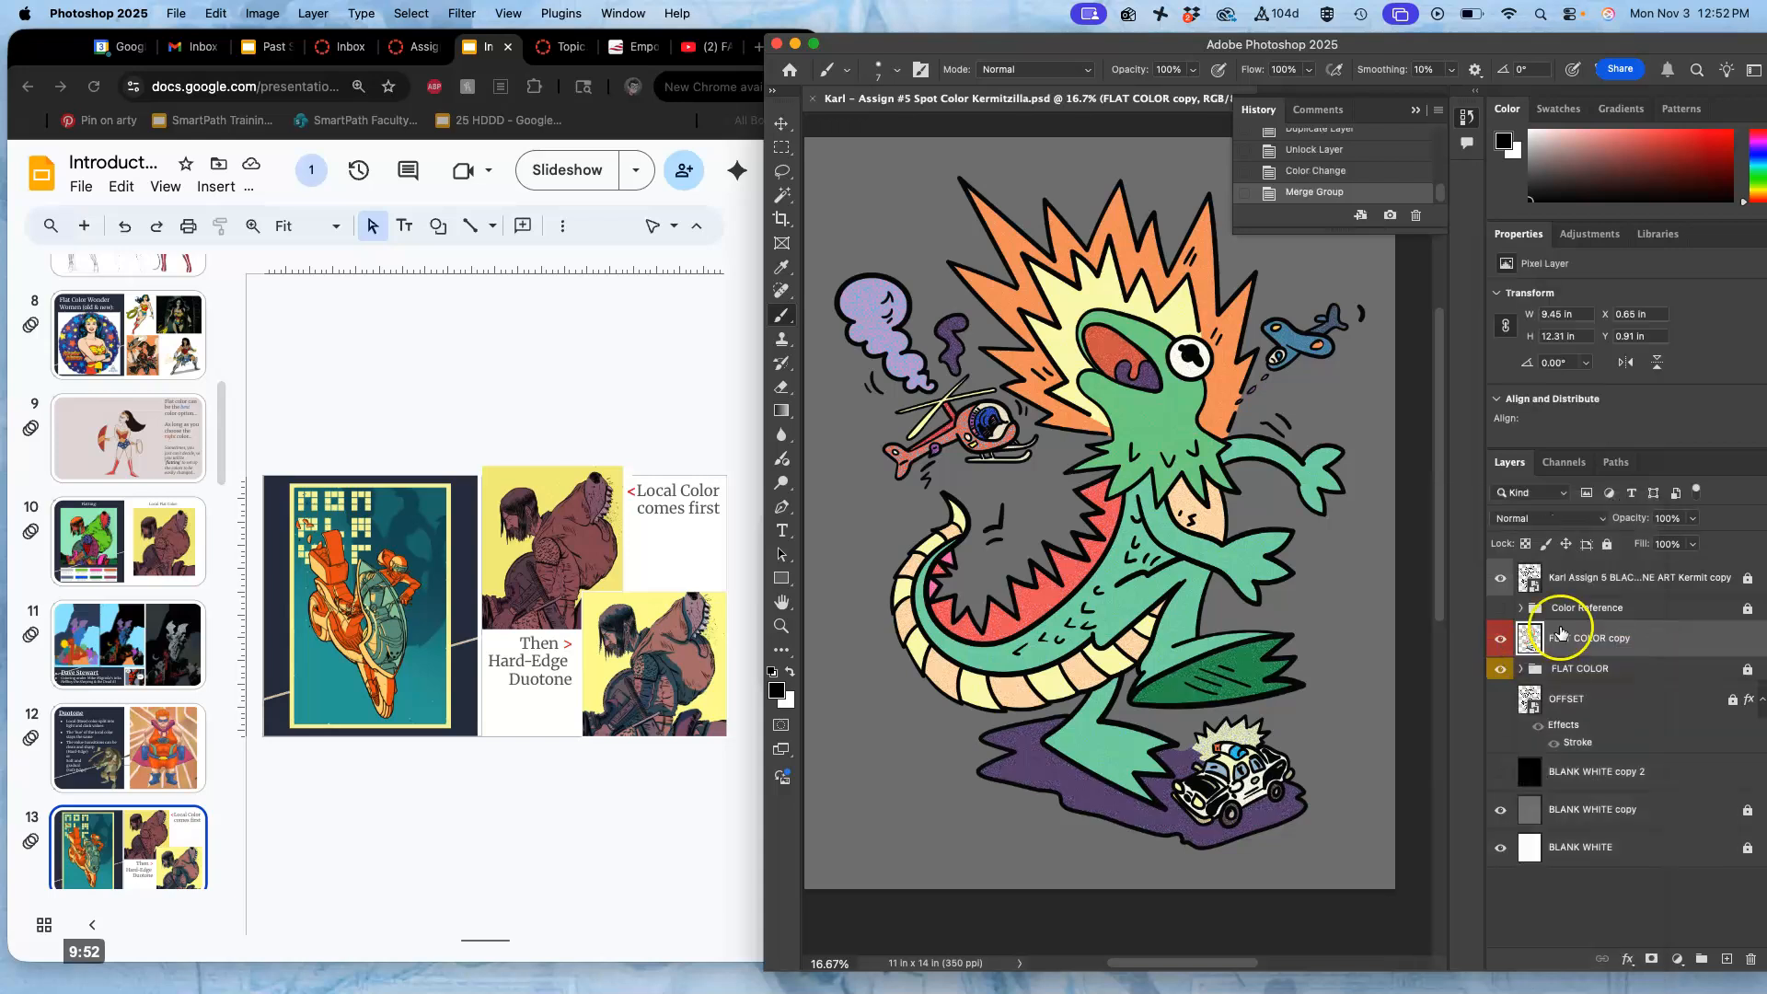
pyautogui.click(1499, 642)
pyautogui.click(1500, 641)
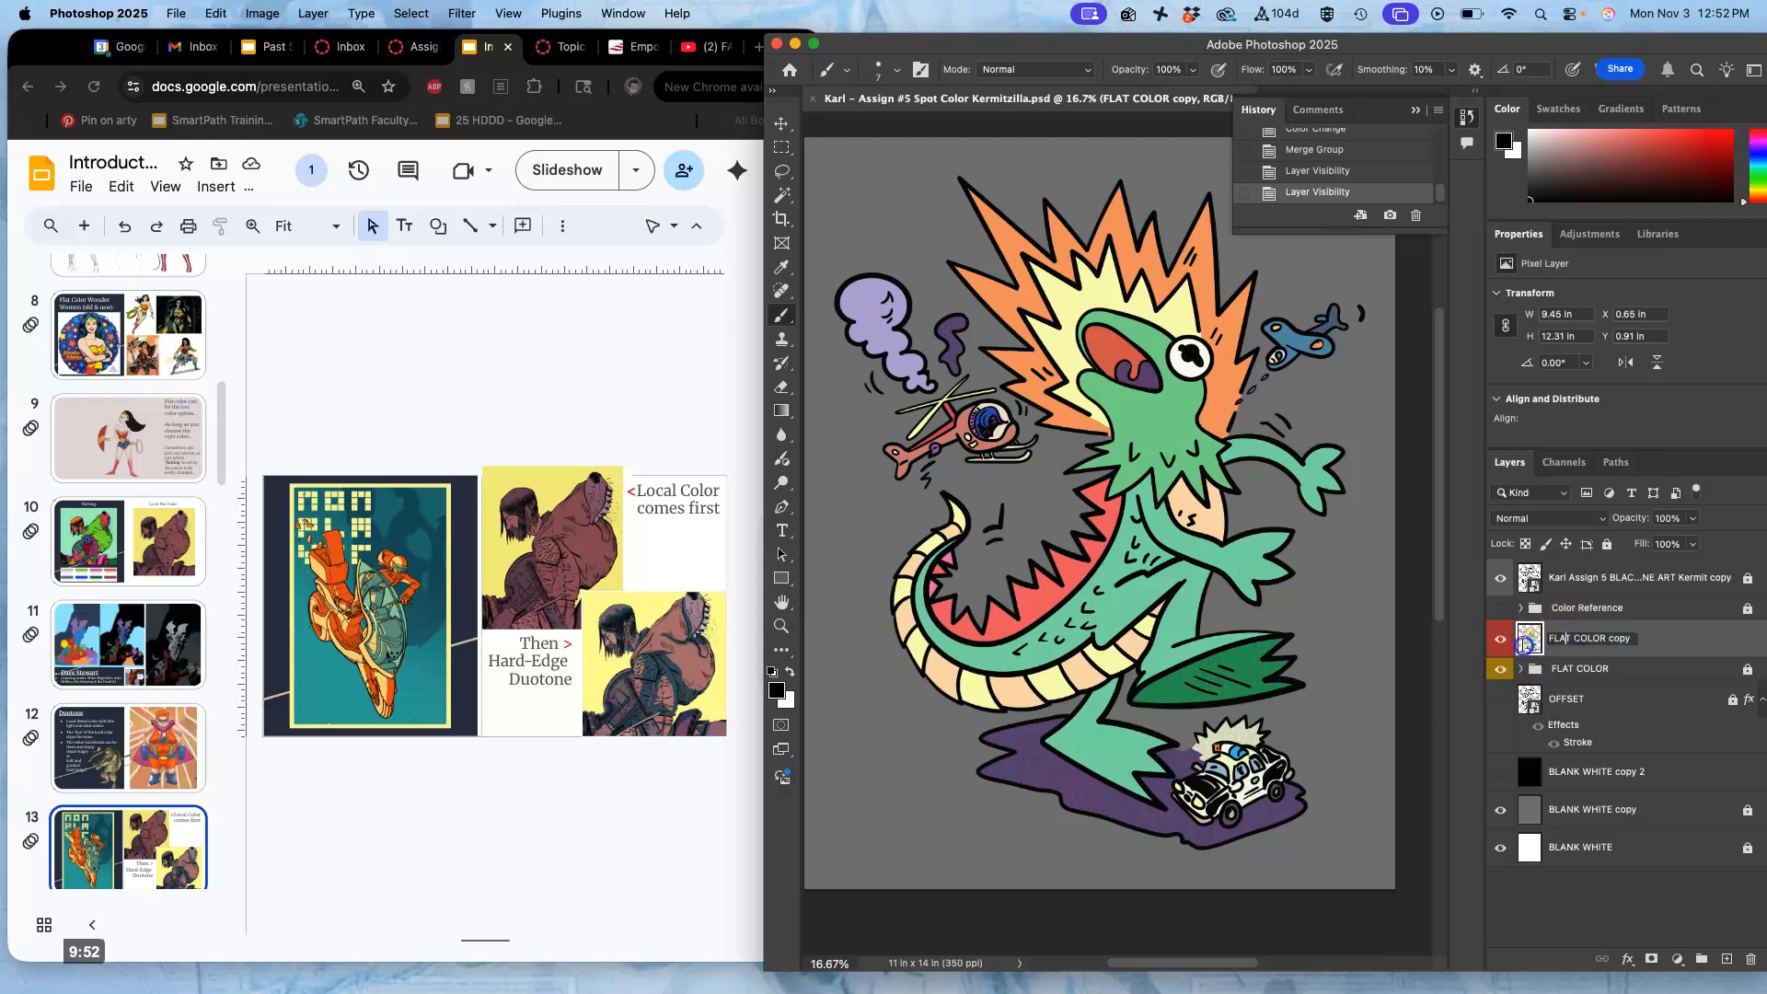
# Rename the merged FLAT COLOR copy layer as DUOTONE HARD-EDGE Shadows
pyautogui.doubleClick(1572, 637)
pyautogui.write('DUOTINE')
pyautogui.press('BackSpace')
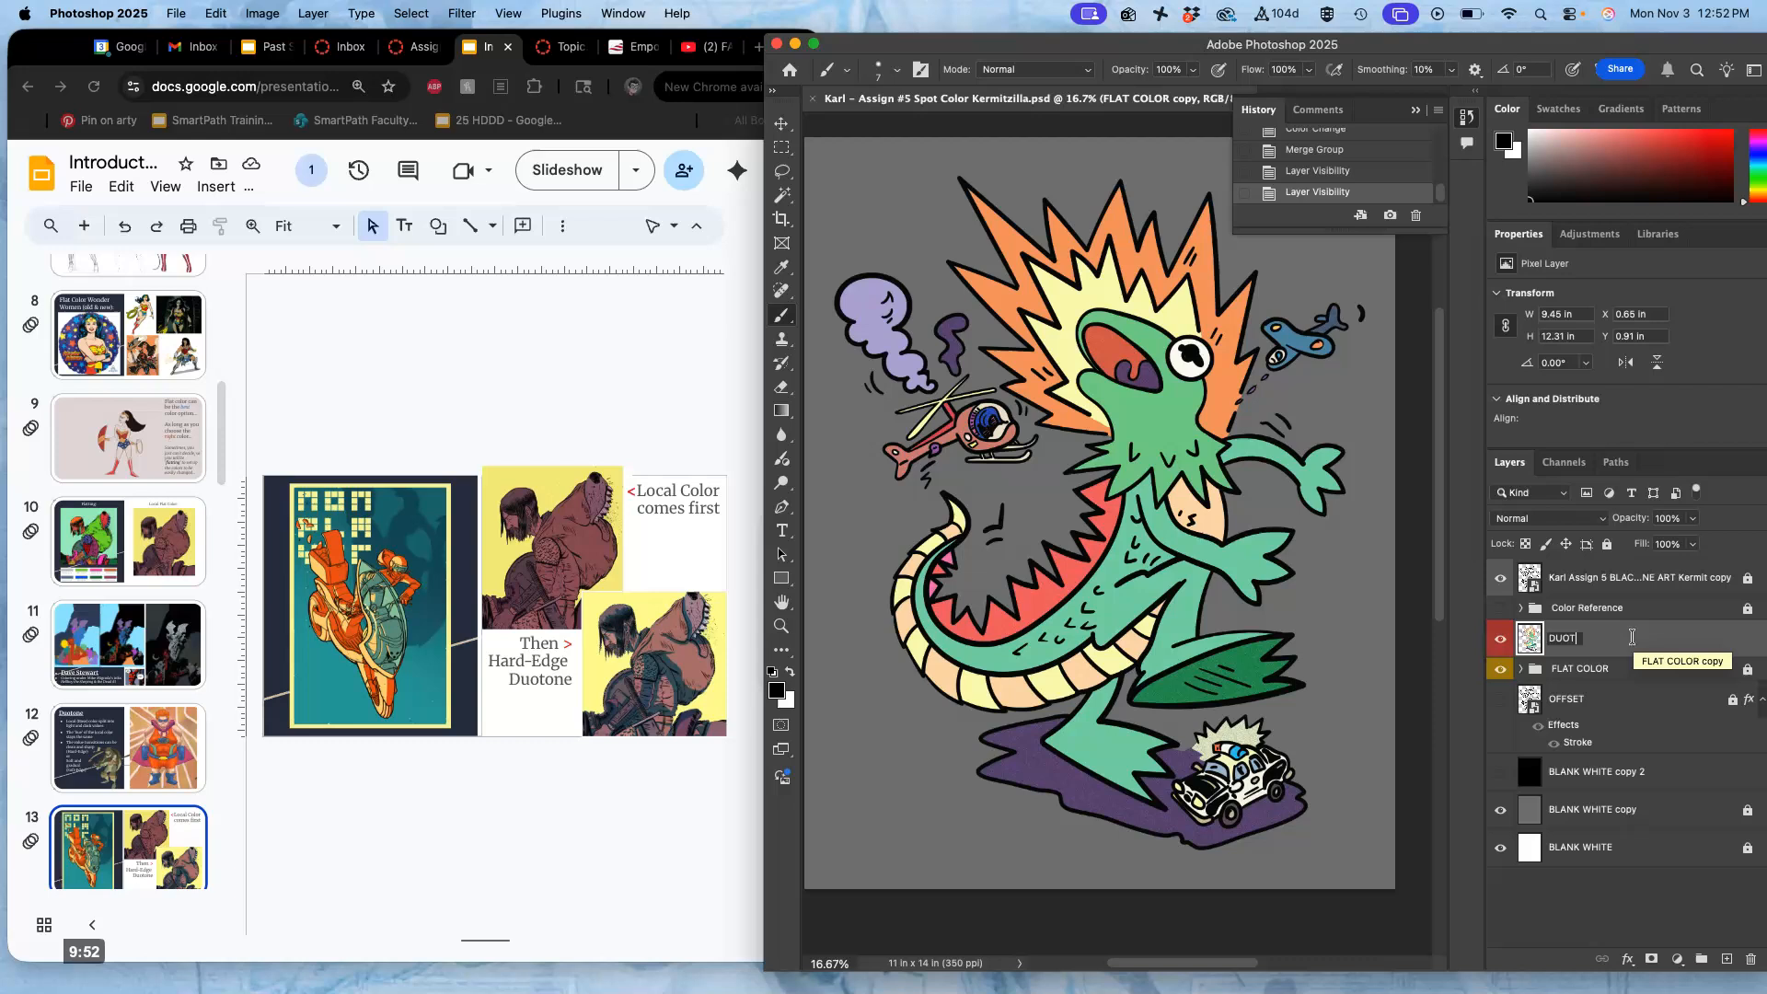
pyautogui.write('E HARD ')
pyautogui.write('EDGE')
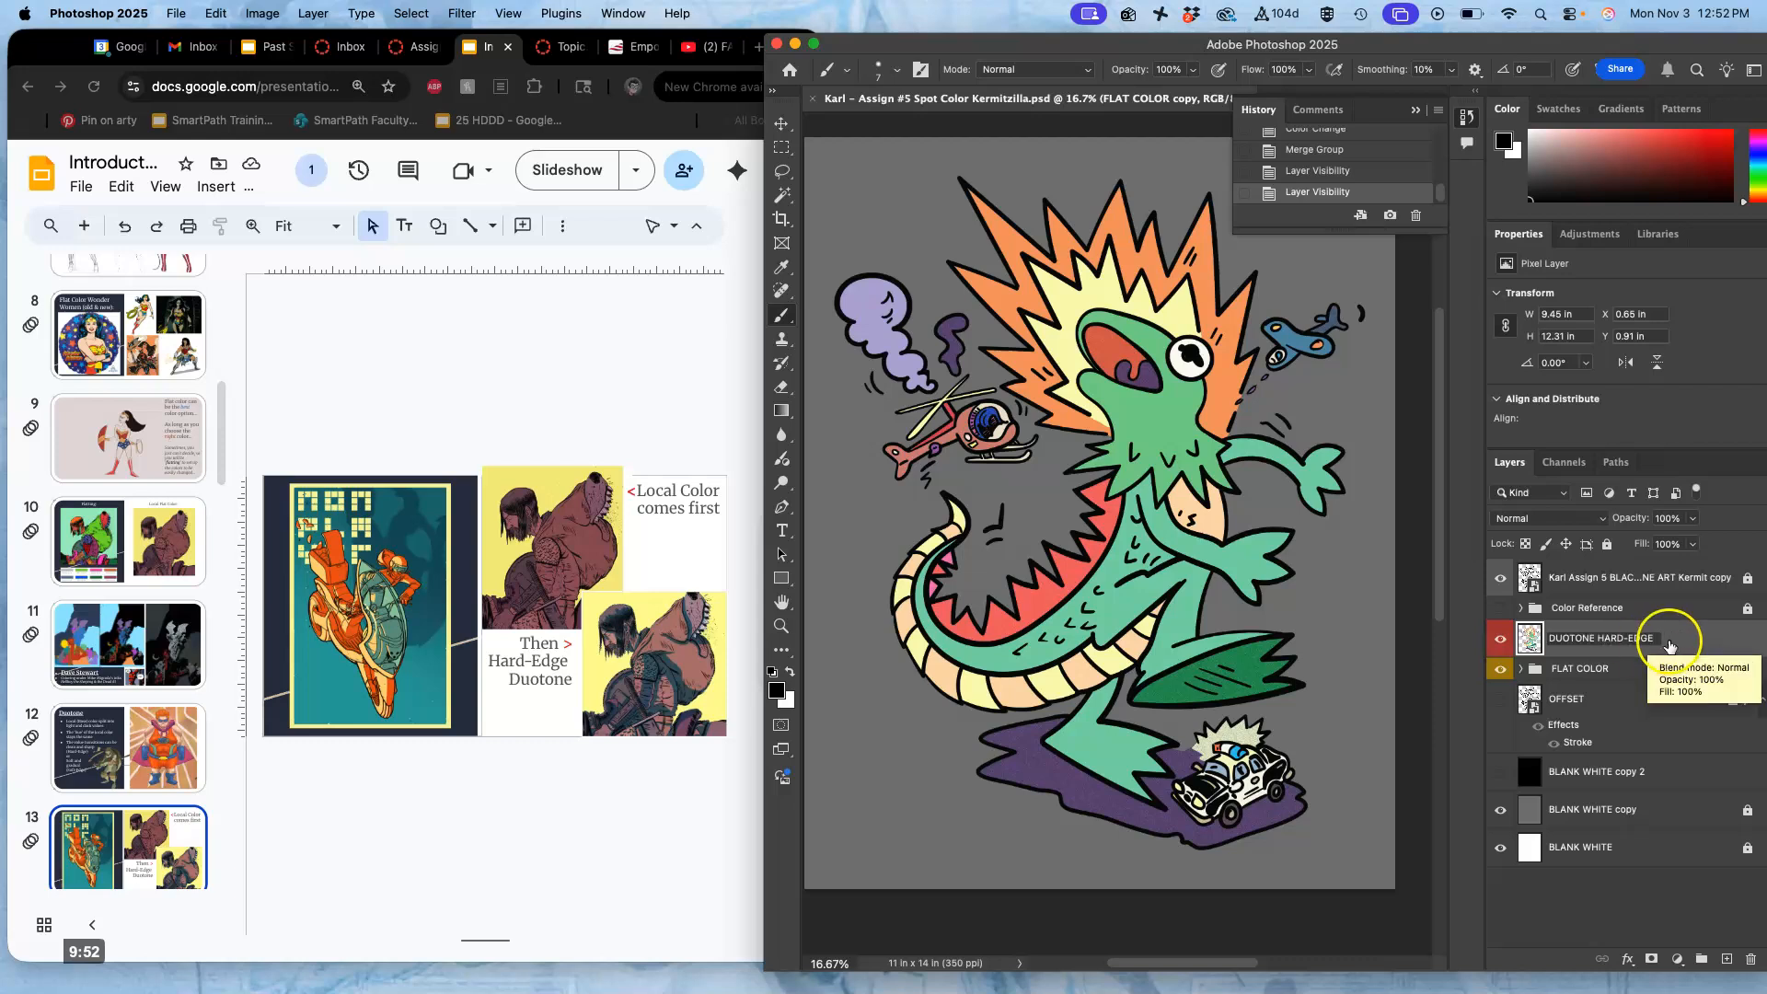
pyautogui.press('Return')
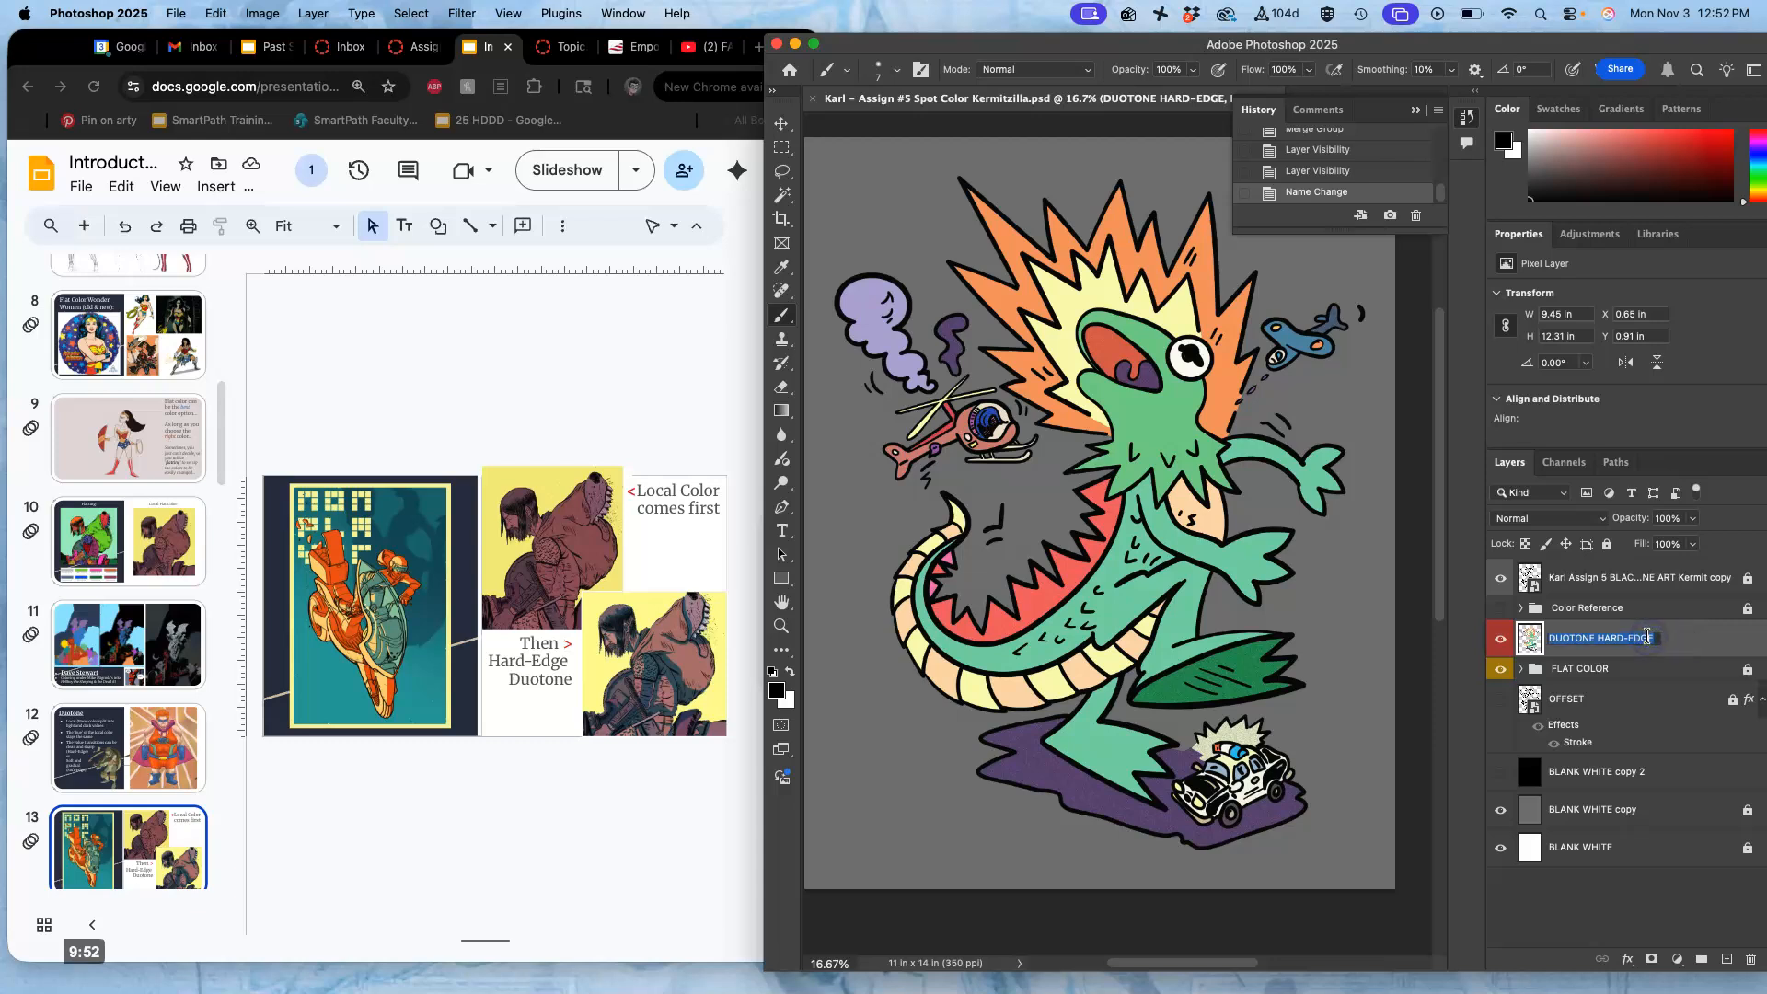
pyautogui.click(1652, 638)
pyautogui.write('Shadows')
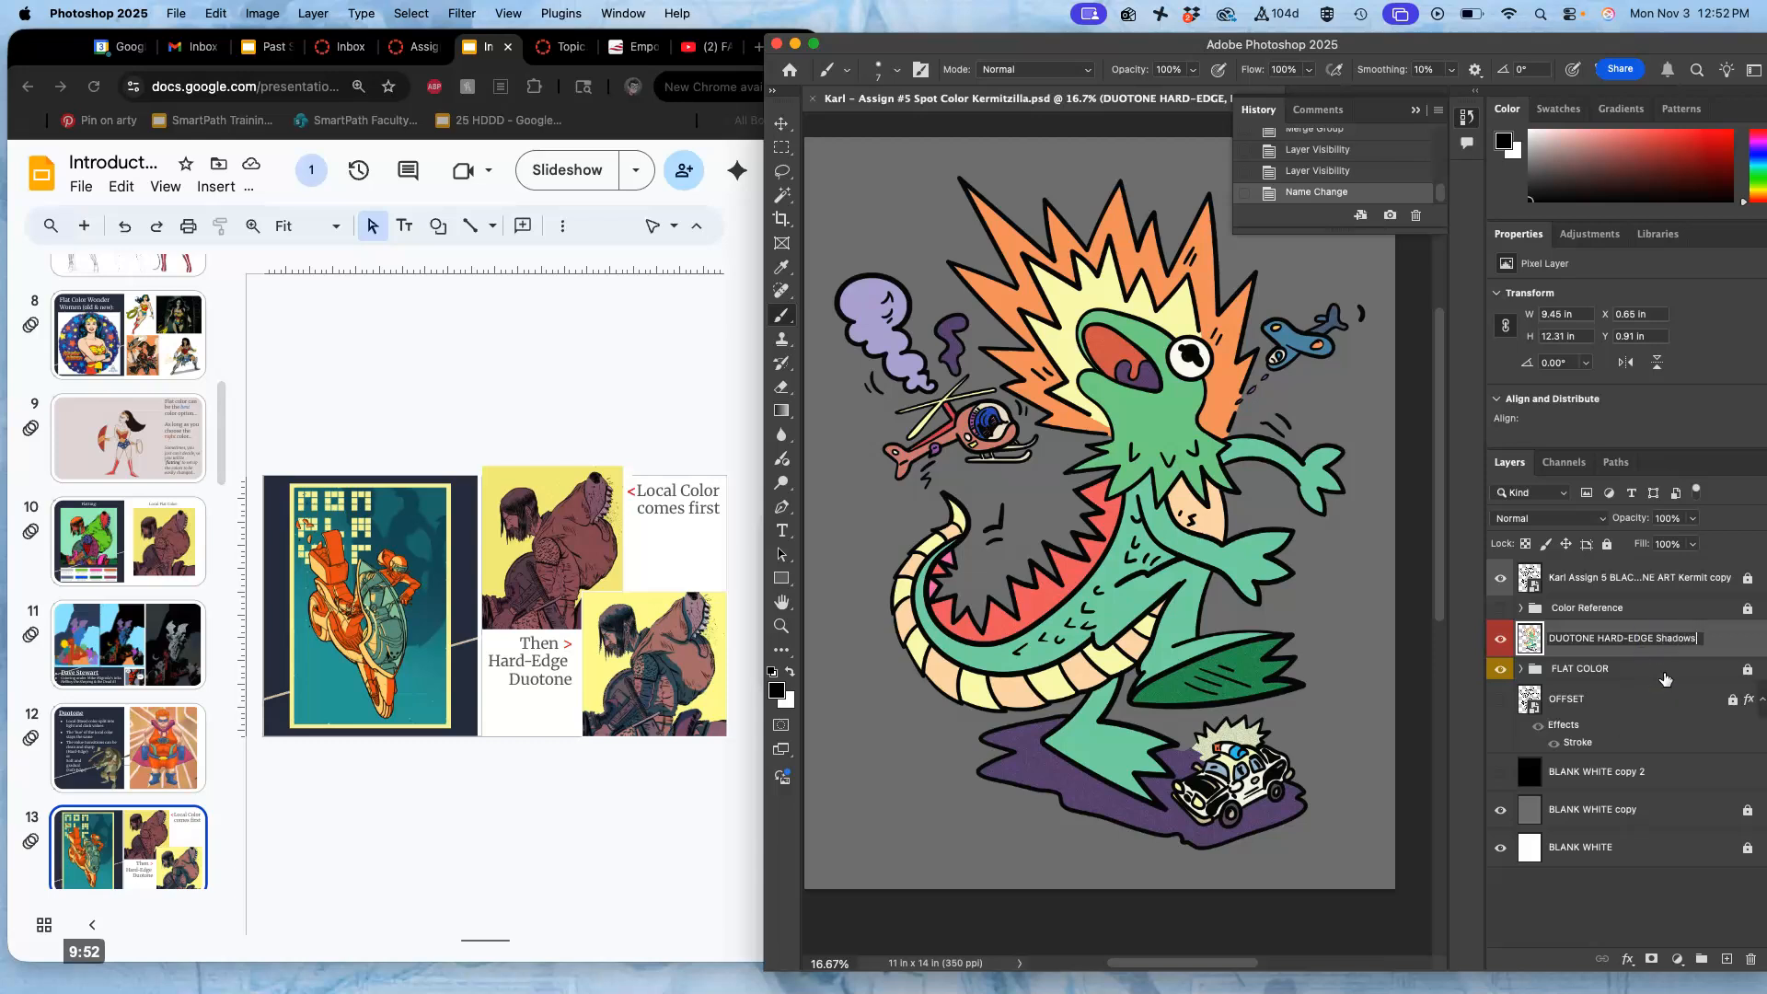
pyautogui.click(1718, 645)
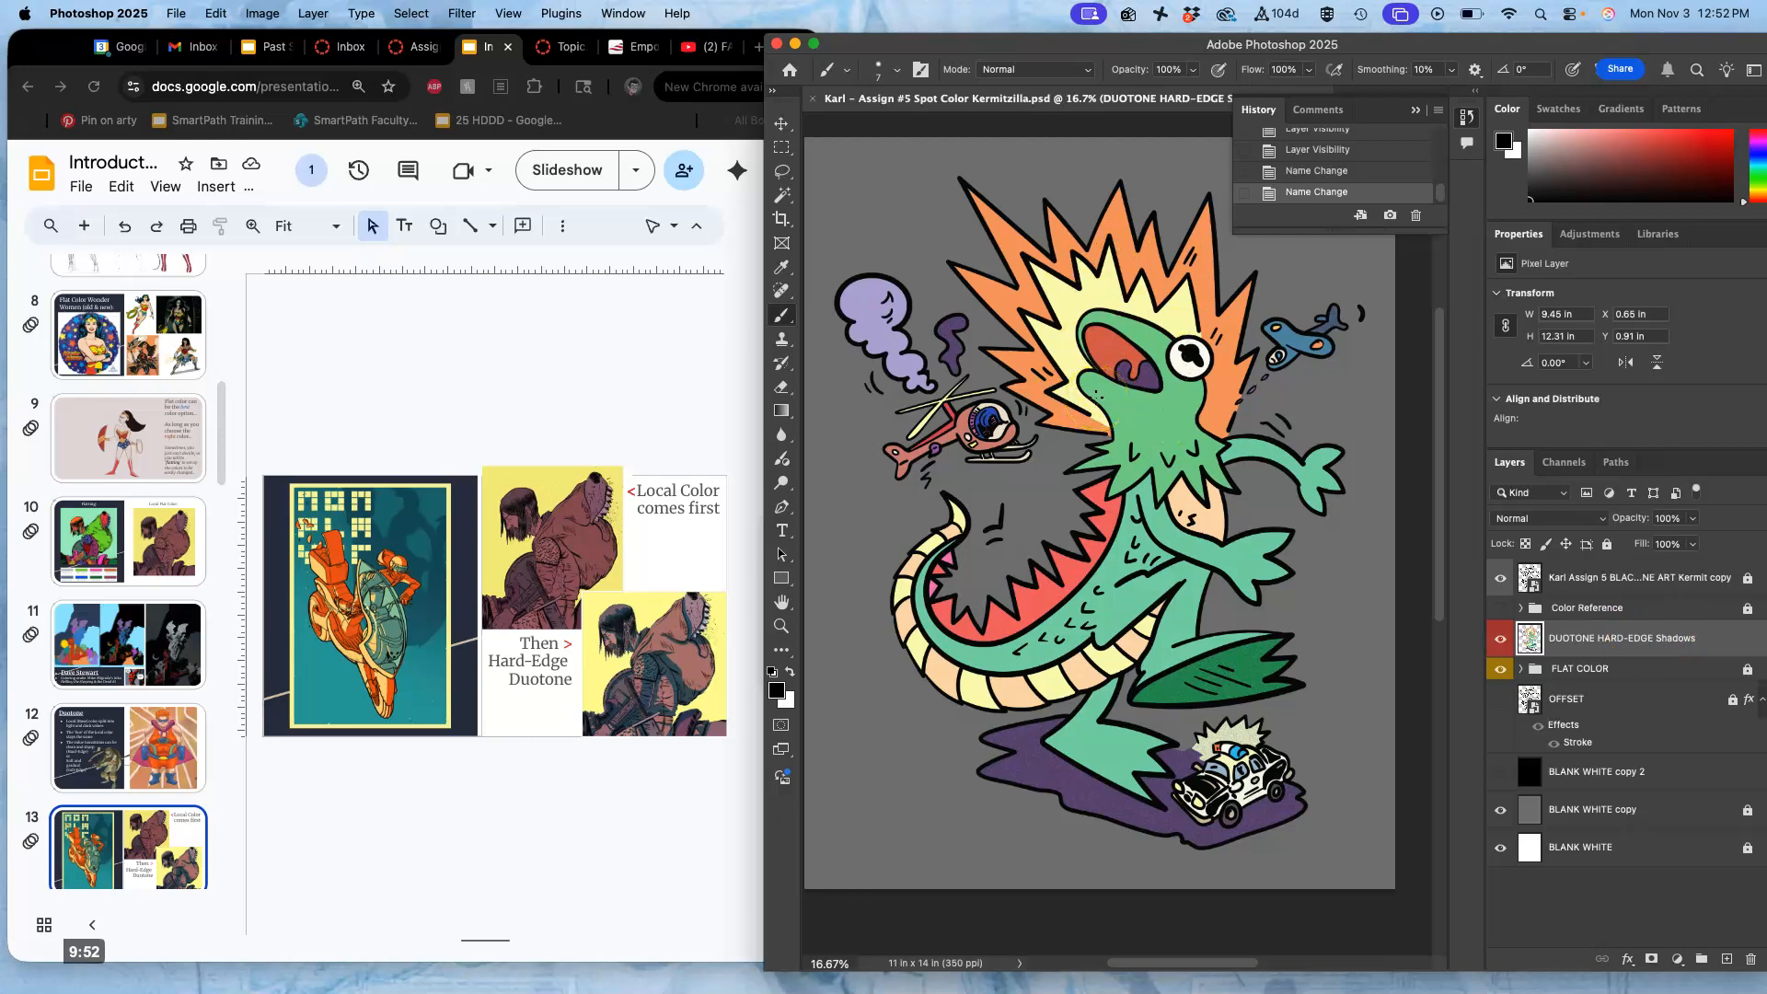
# Darken the DUOTONE HARD-EDGE Shadows layer with Levels, setting the midtone input to 0.5 and the white output level to 200
pyautogui.click(262, 13)
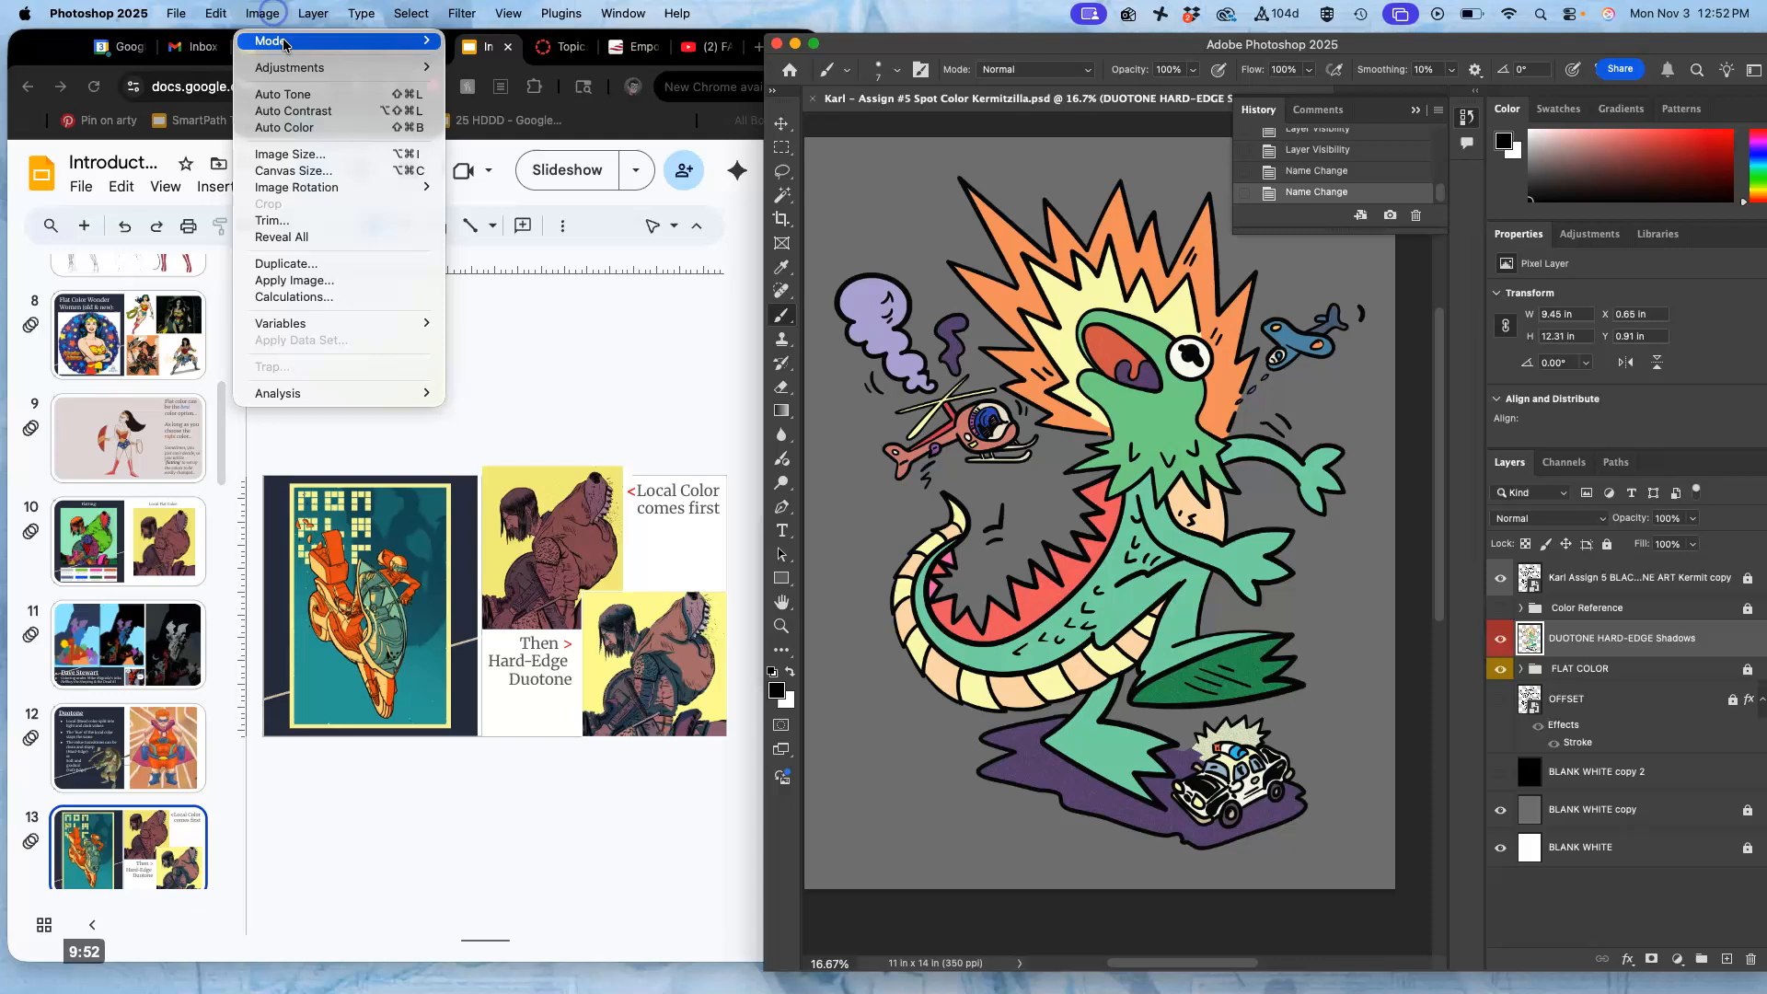
pyautogui.moveTo(281, 70)
pyautogui.click(485, 83)
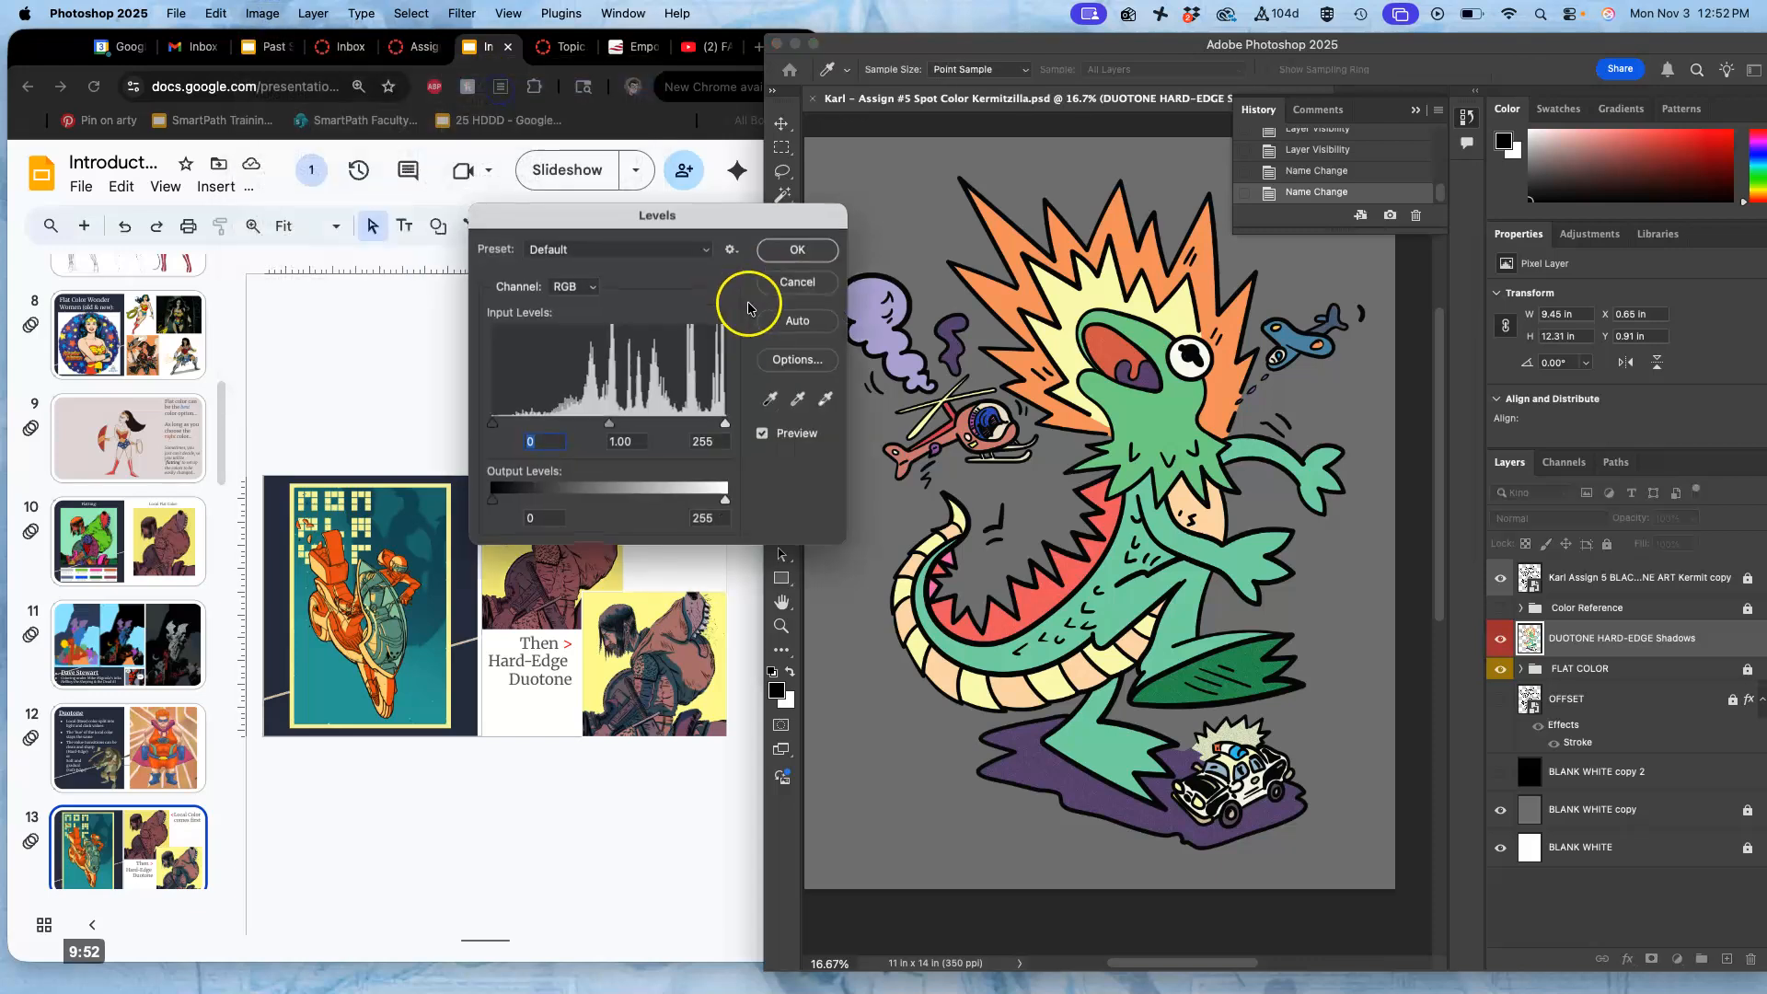
pyautogui.moveTo(608, 426); pyautogui.dragTo(653, 426)
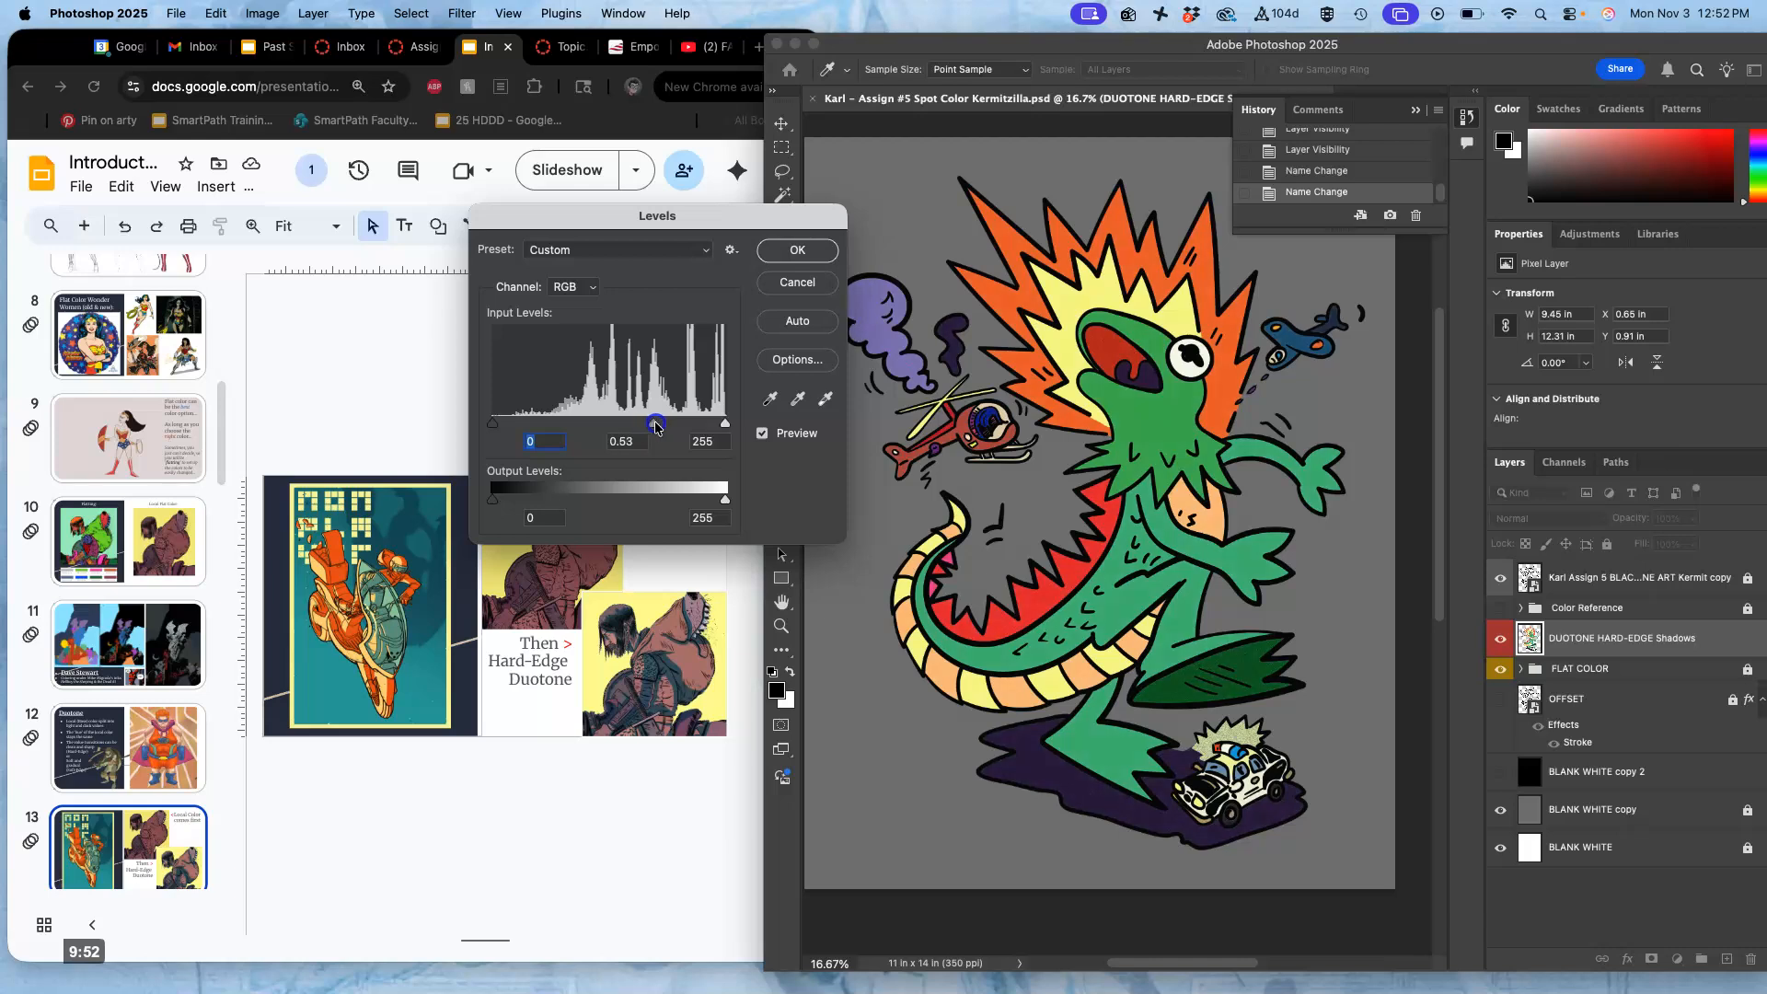
pyautogui.moveTo(725, 500); pyautogui.dragTo(676, 505)
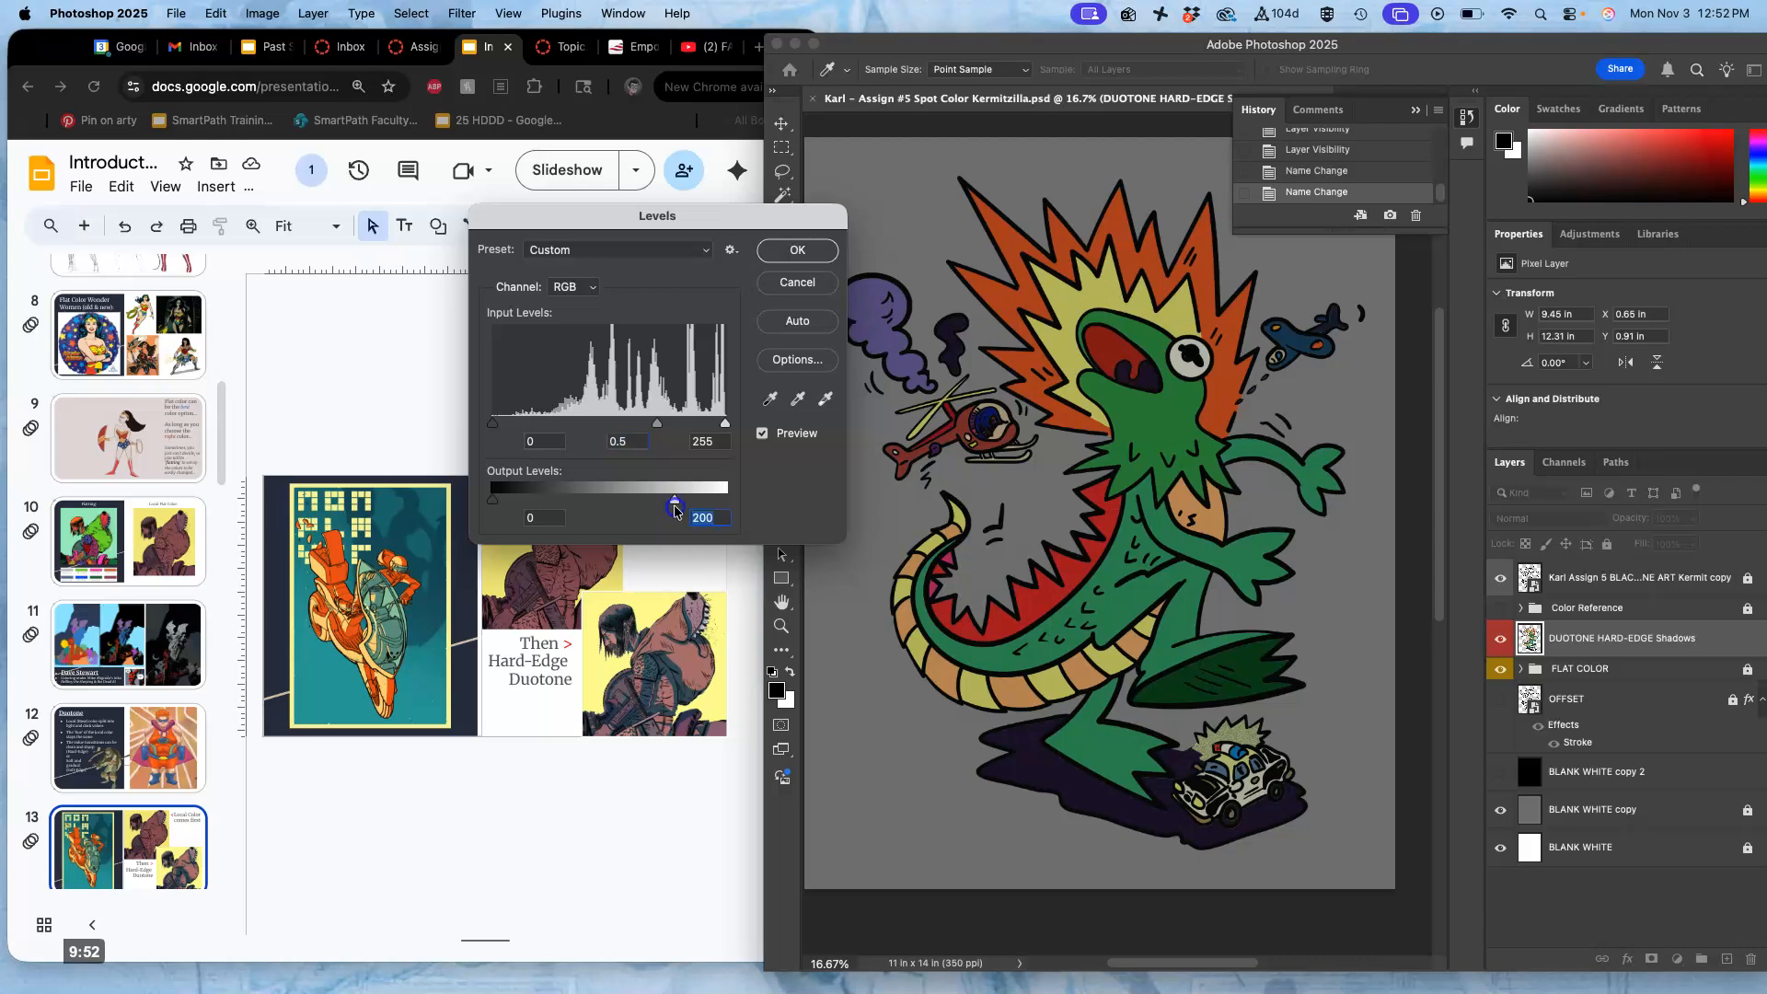
pyautogui.click(797, 249)
# Compare the artwork with the darkened DUOTONE HARD-EDGE Shadows layer hidden and shown
pyautogui.click(1501, 639)
pyautogui.click(1502, 641)
pyautogui.click(1501, 641)
pyautogui.click(1502, 641)
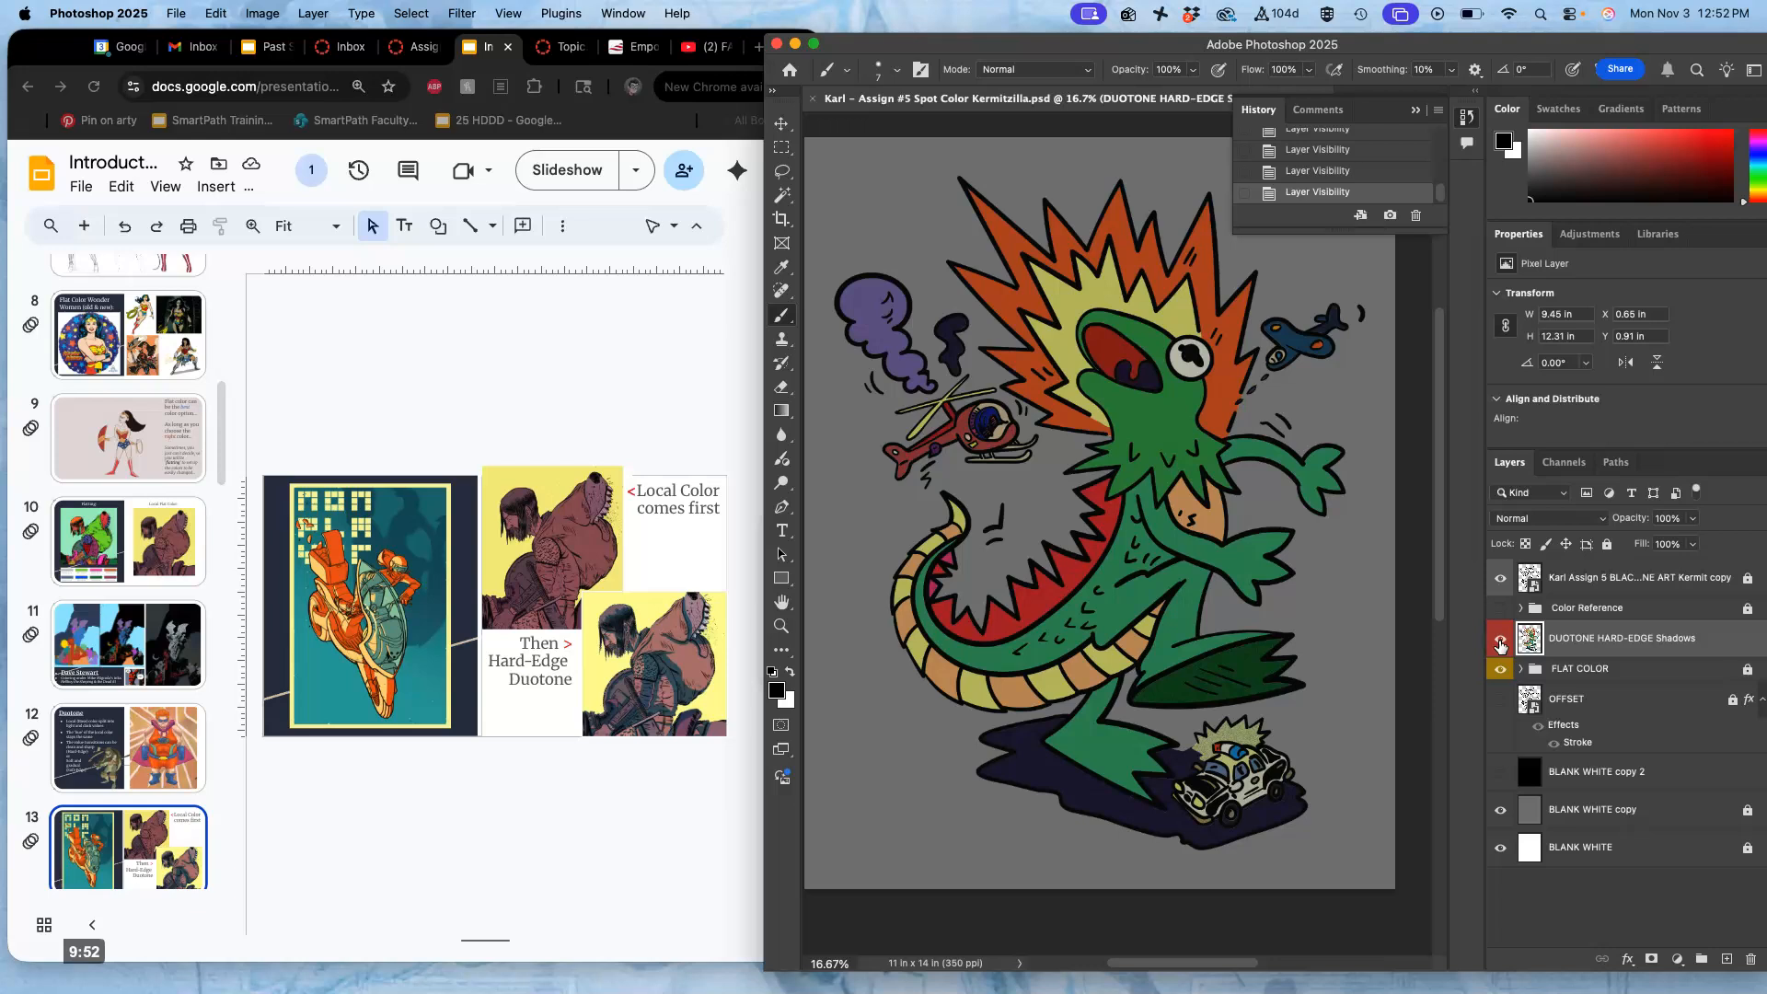
pyautogui.click(1501, 641)
pyautogui.click(1501, 641)
pyautogui.click(1501, 642)
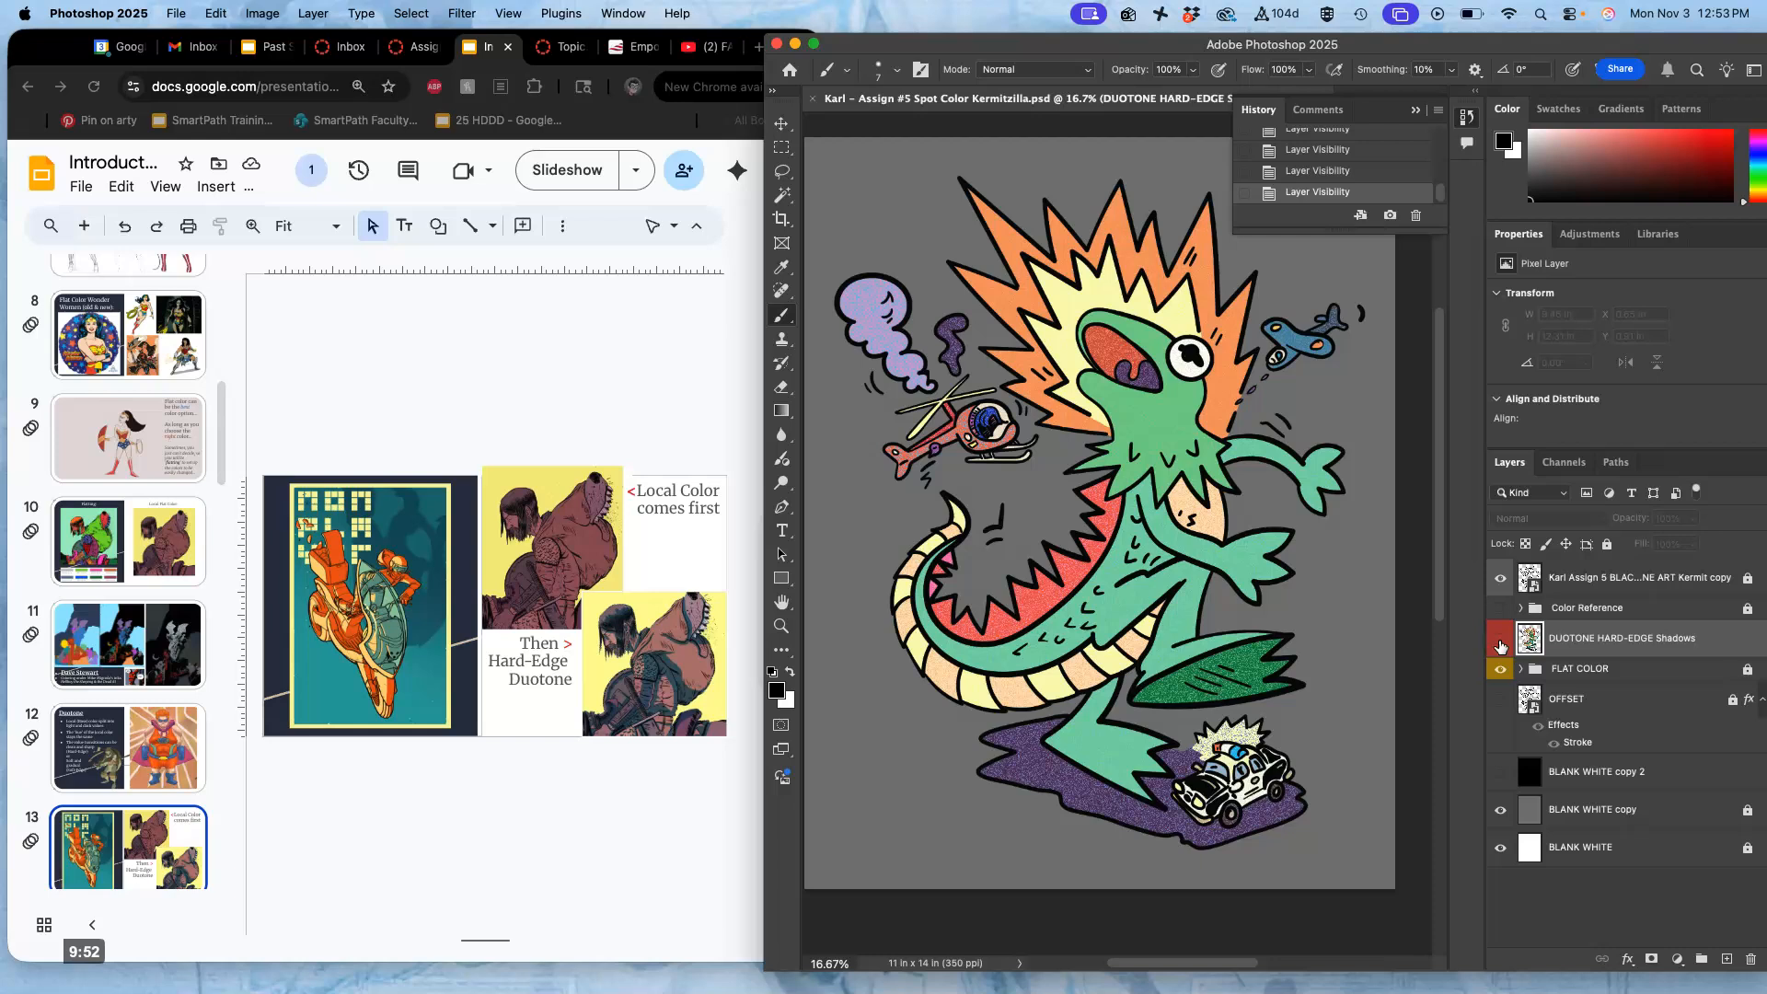
pyautogui.click(1501, 641)
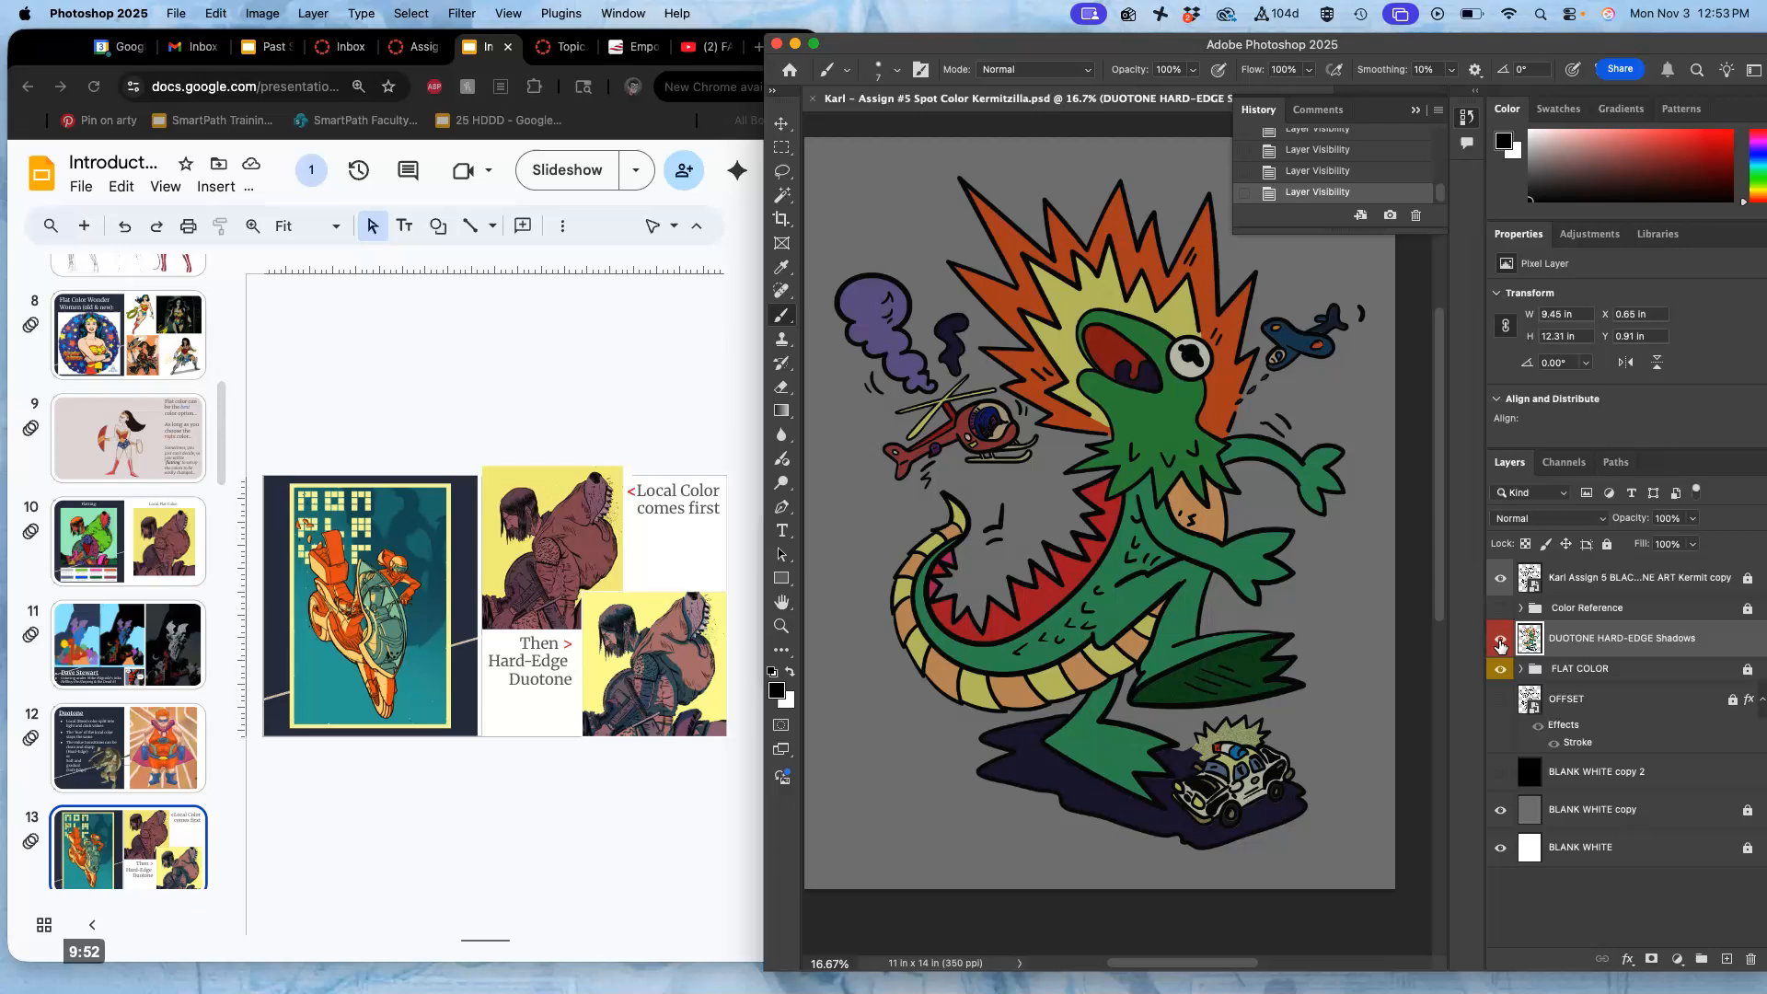
# Switch to the Google Slides deck and present the Local Color and Hard-Edge Duotone slide full screen
pyautogui.click(650, 630)
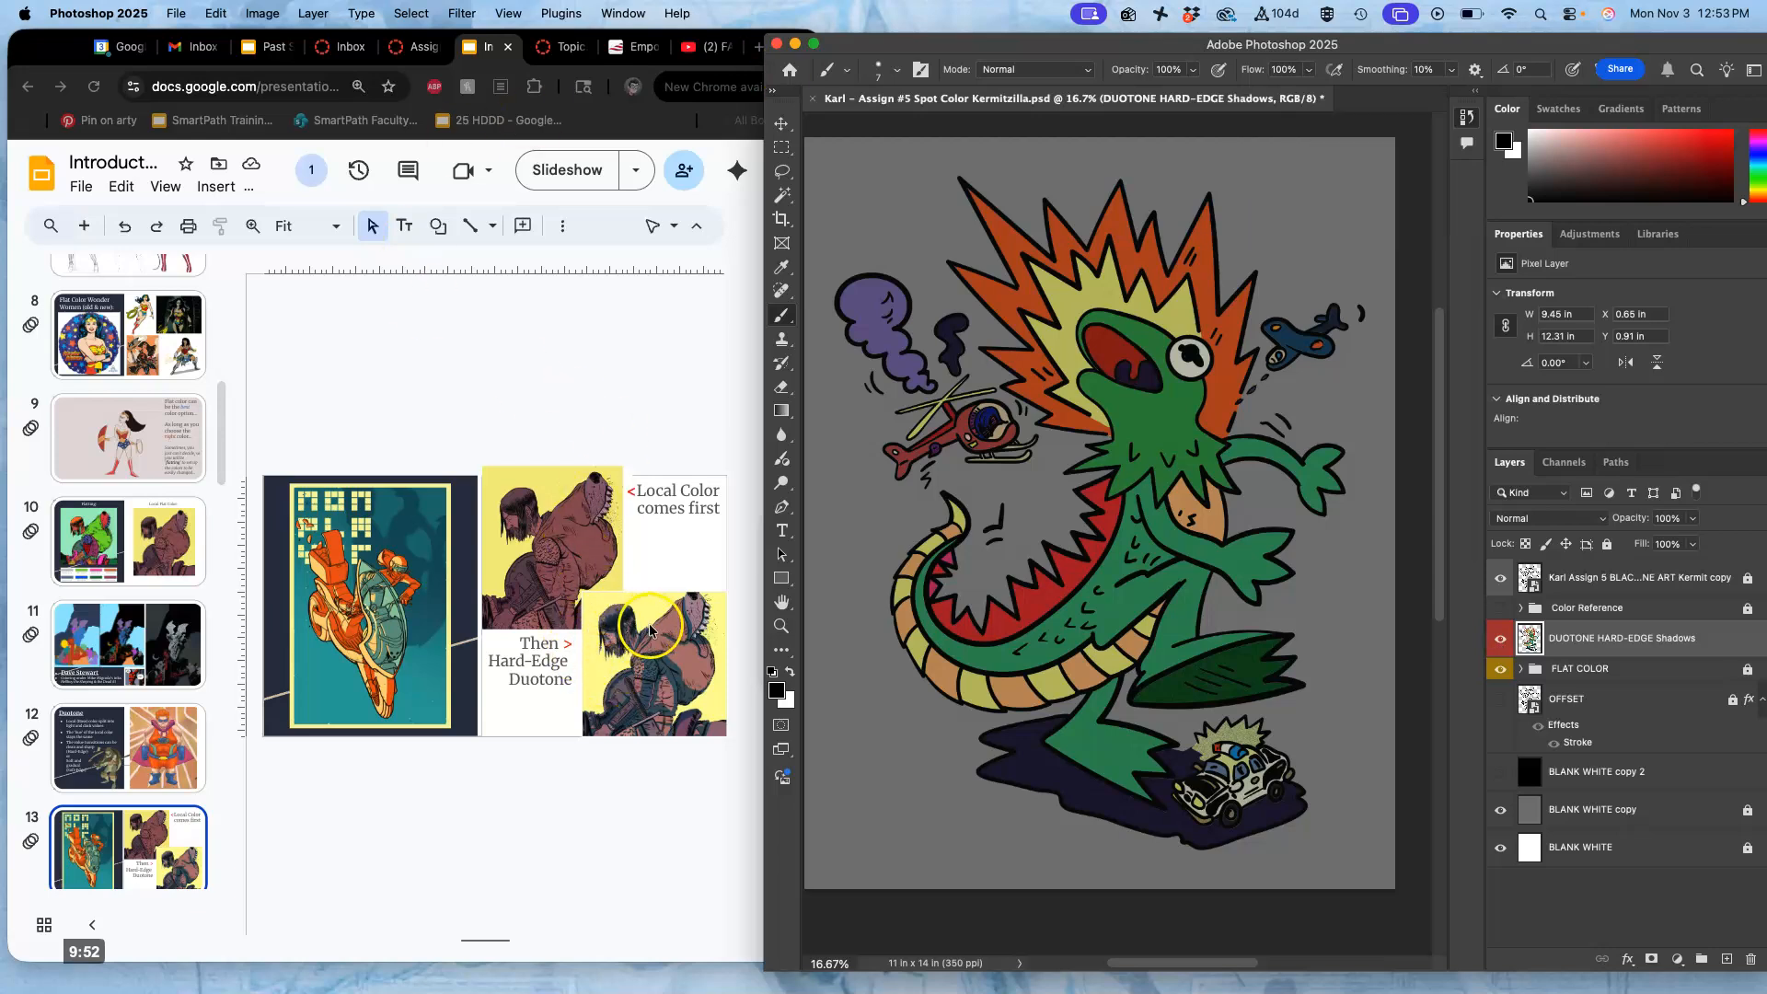
pyautogui.click(565, 170)
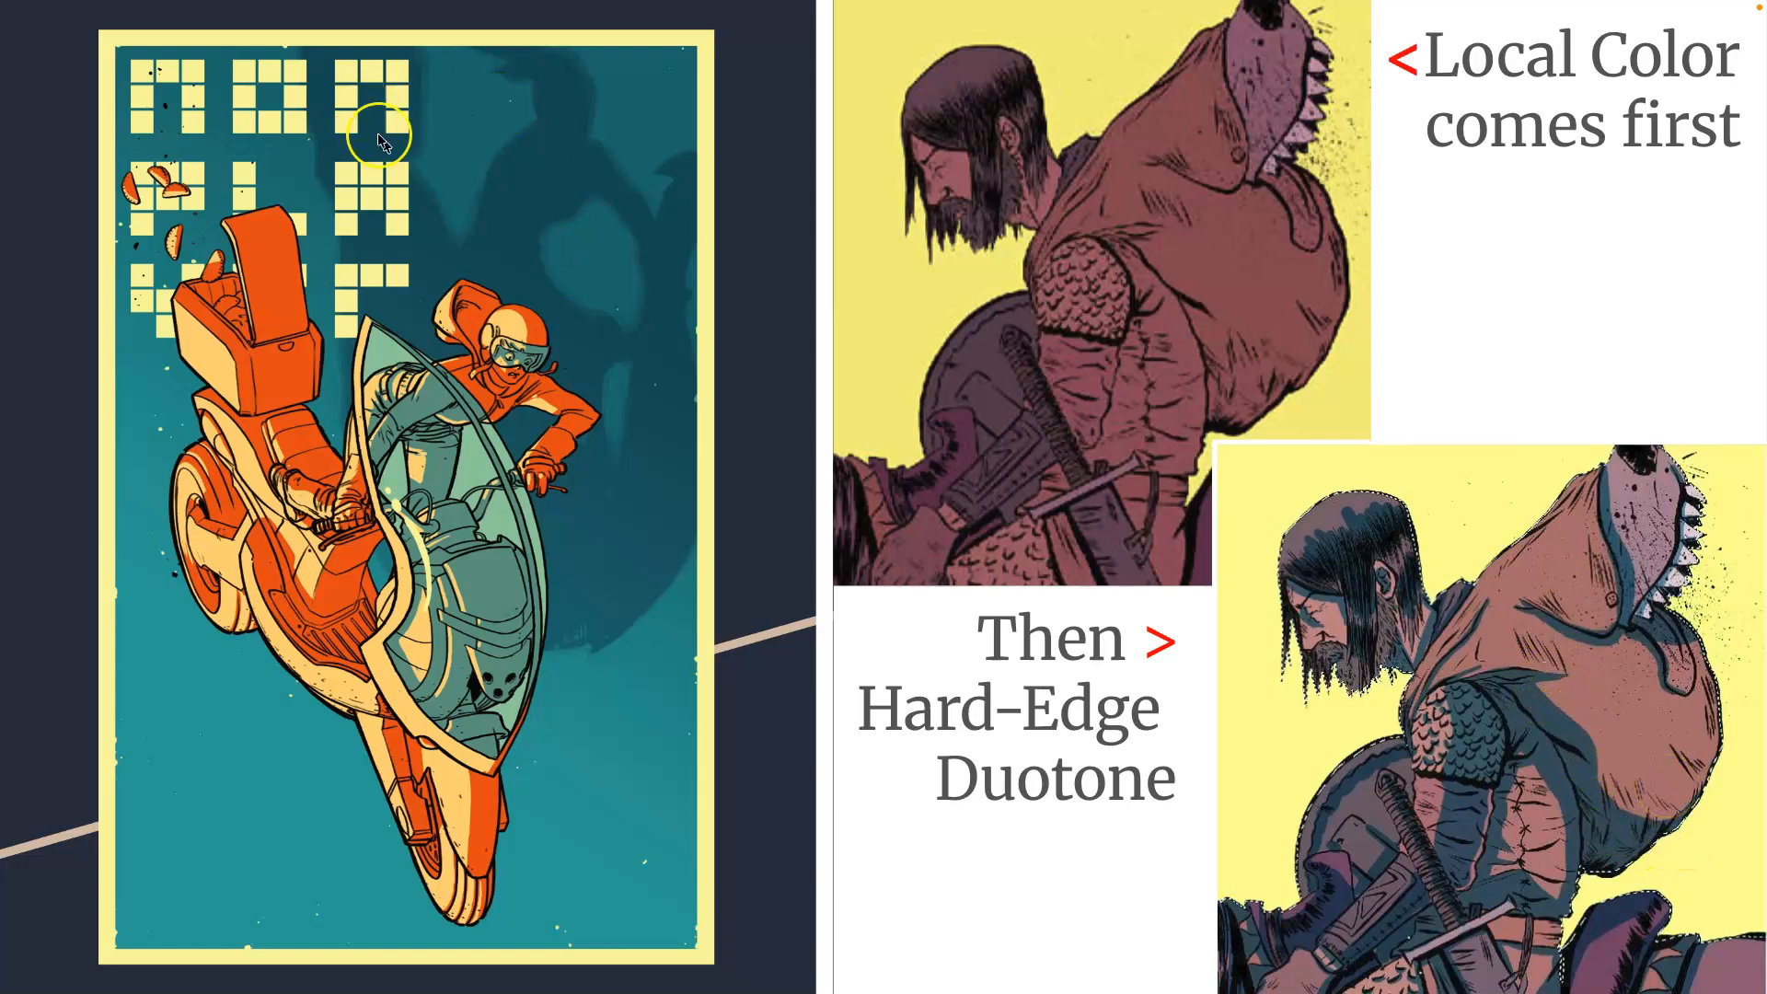
pyautogui.press('Escape')
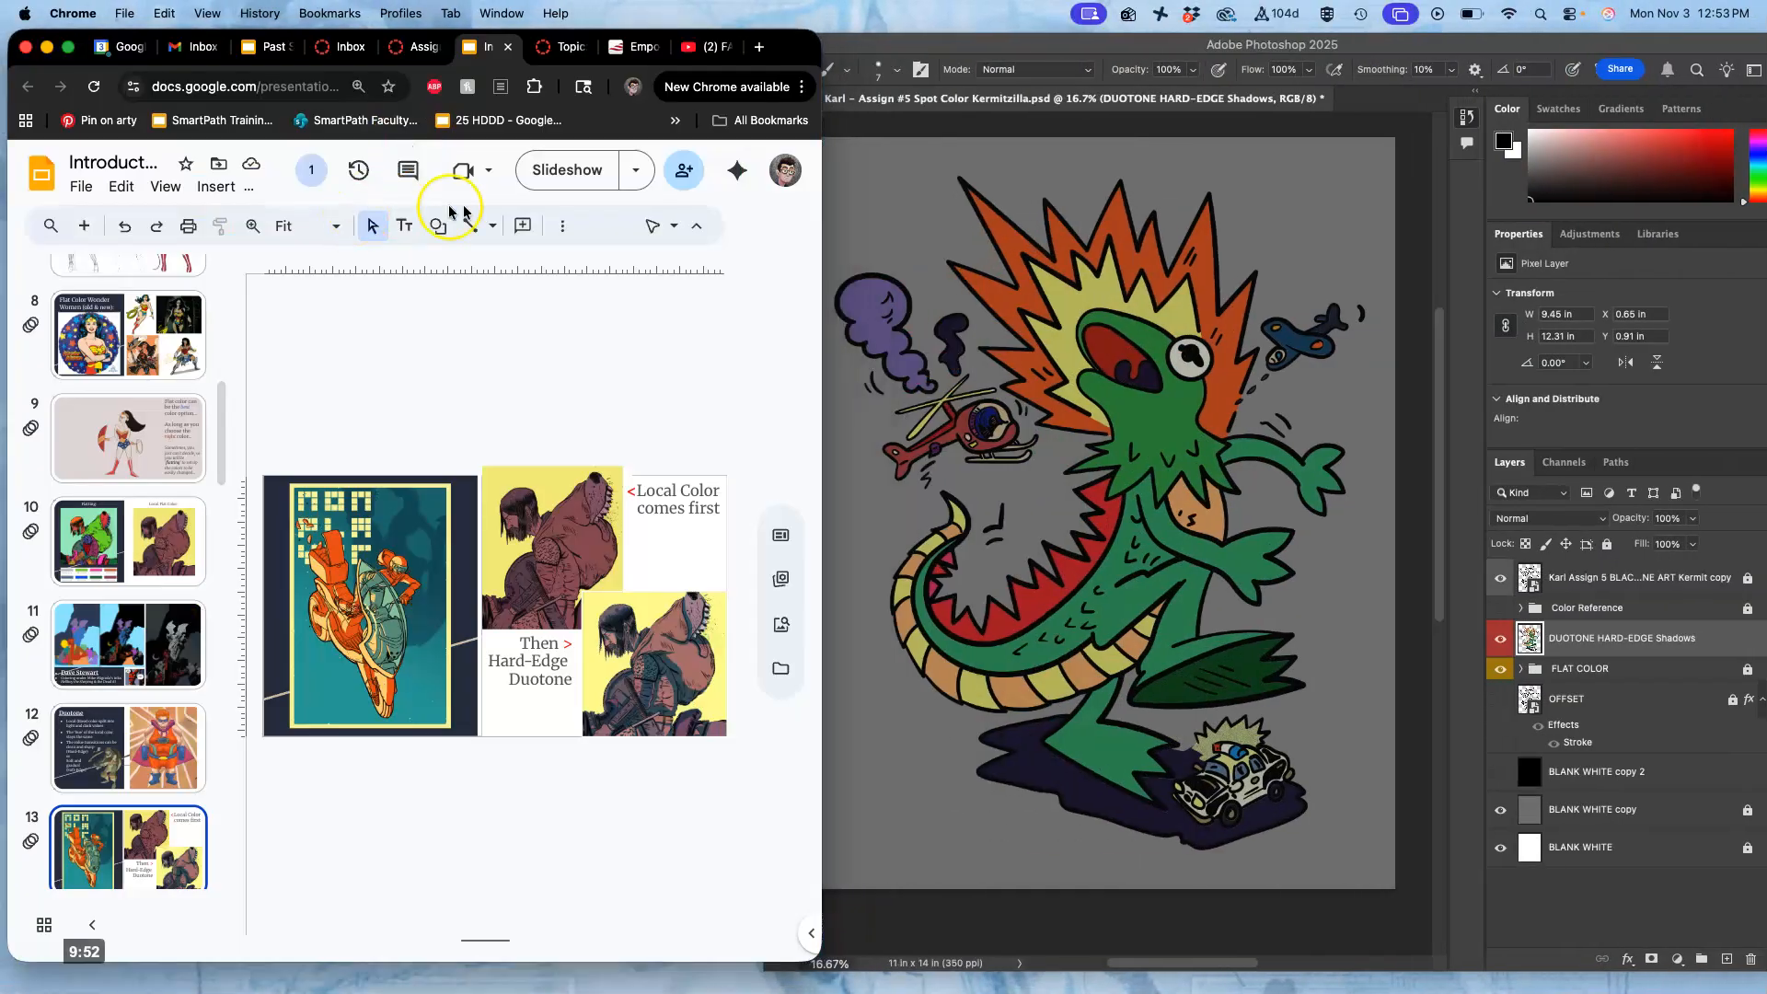
# Return to Photoshop, lasso the lit areas of the creature's burst, upper head and far arm, clear them from the shadow layer and deselect
pyautogui.click(879, 156)
pyautogui.click(785, 175)
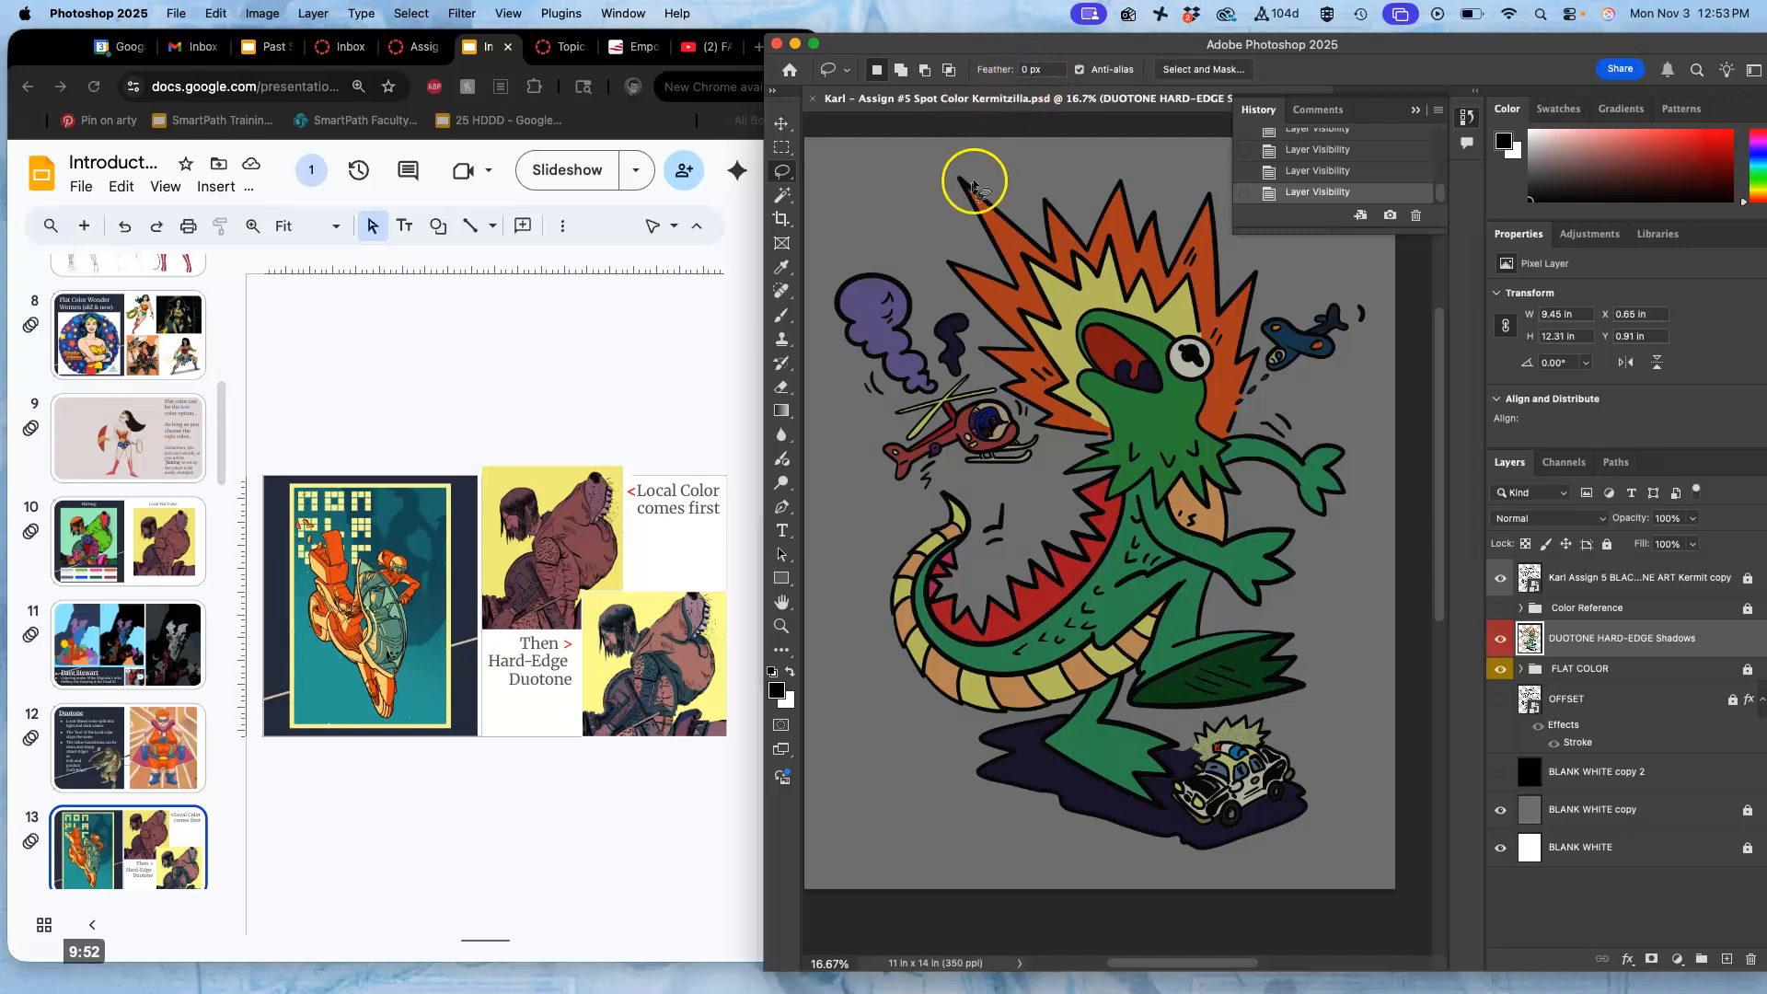
pyautogui.moveTo(760, 221); pyautogui.dragTo(174, 266)
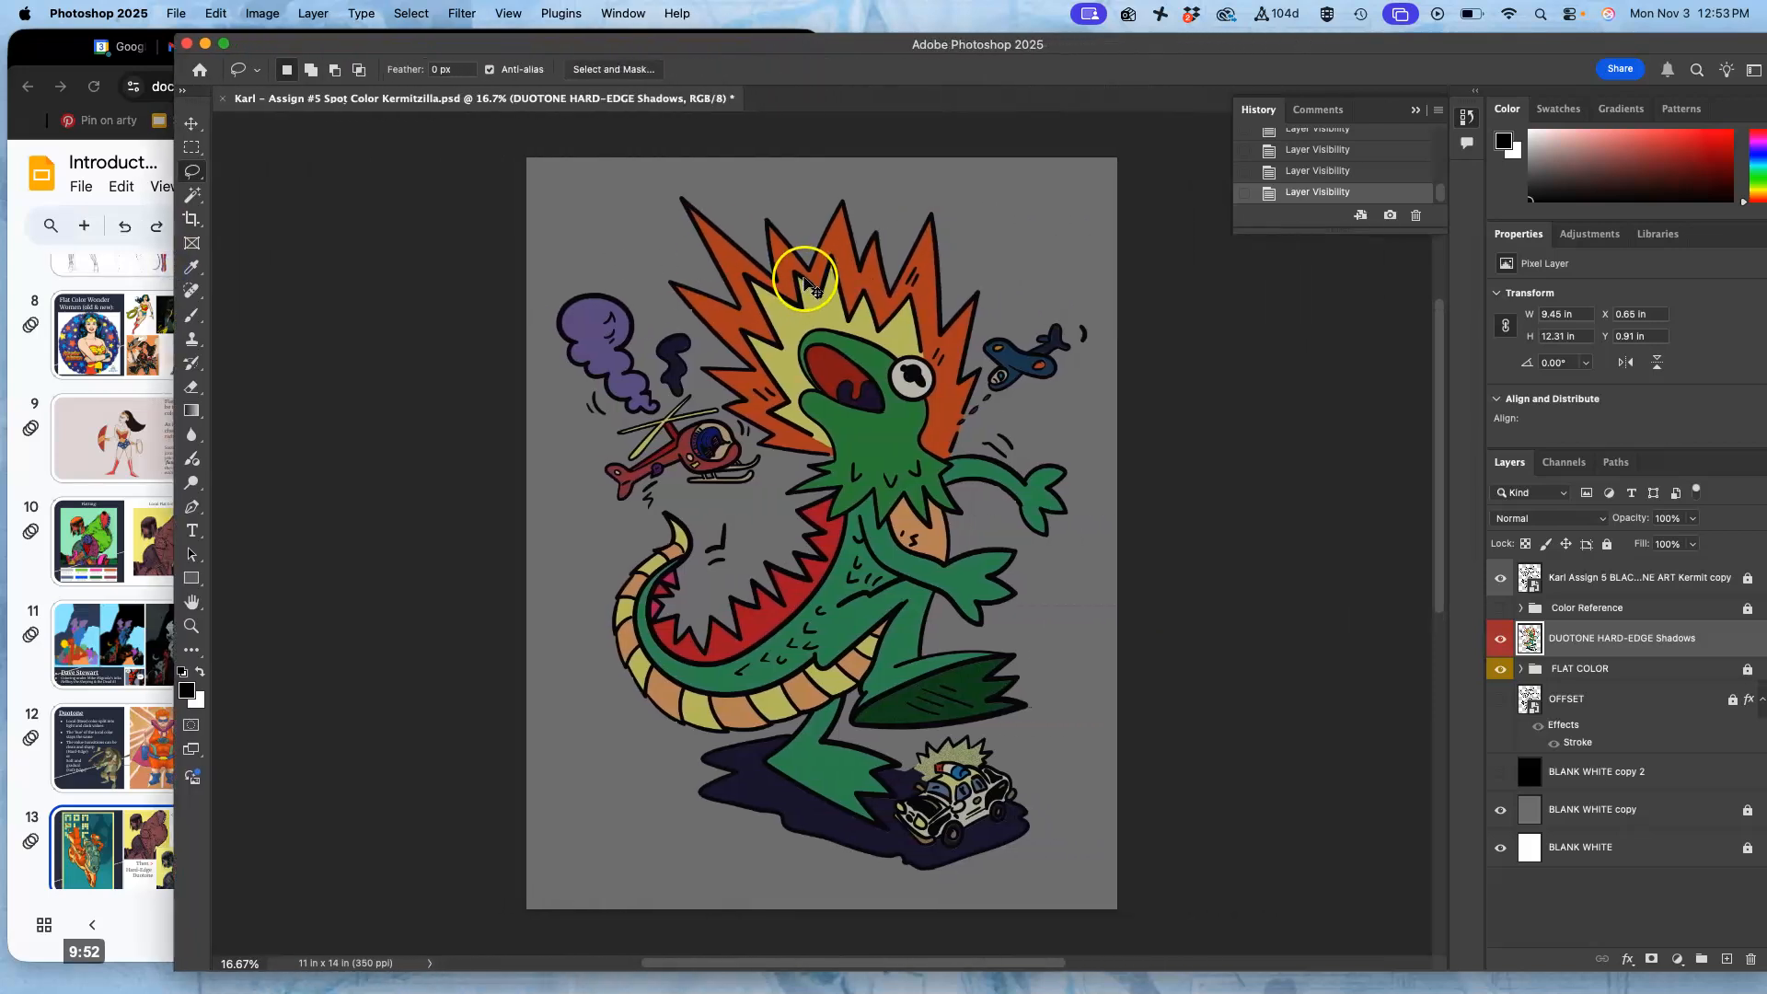
pyautogui.press('super+equal')
pyautogui.press('super+equal')
pyautogui.press('super+equal')
pyautogui.moveTo(717, 334)
pyautogui.mouseDown()
pyautogui.moveTo(749, 671)
pyautogui.moveTo(588, 501)
pyautogui.moveTo(615, 501)
pyautogui.mouseUp()
pyautogui.press('super+minus')
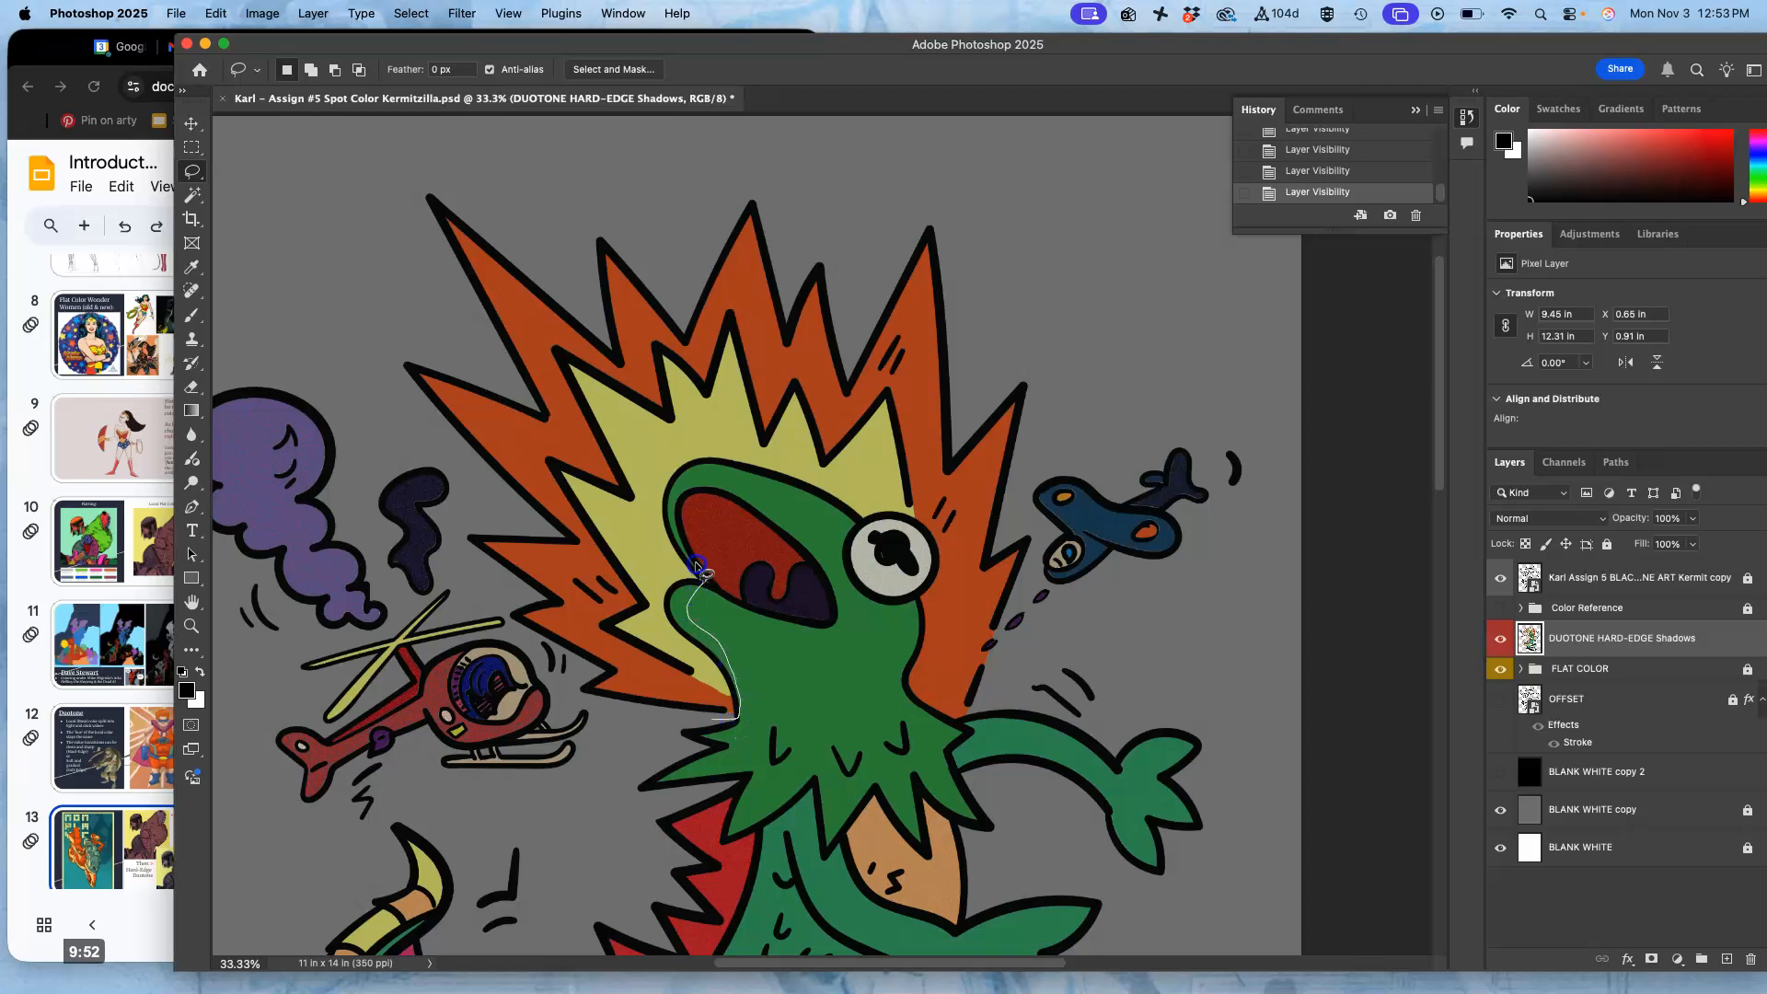
pyautogui.moveTo(782, 507); pyautogui.dragTo(834, 521)
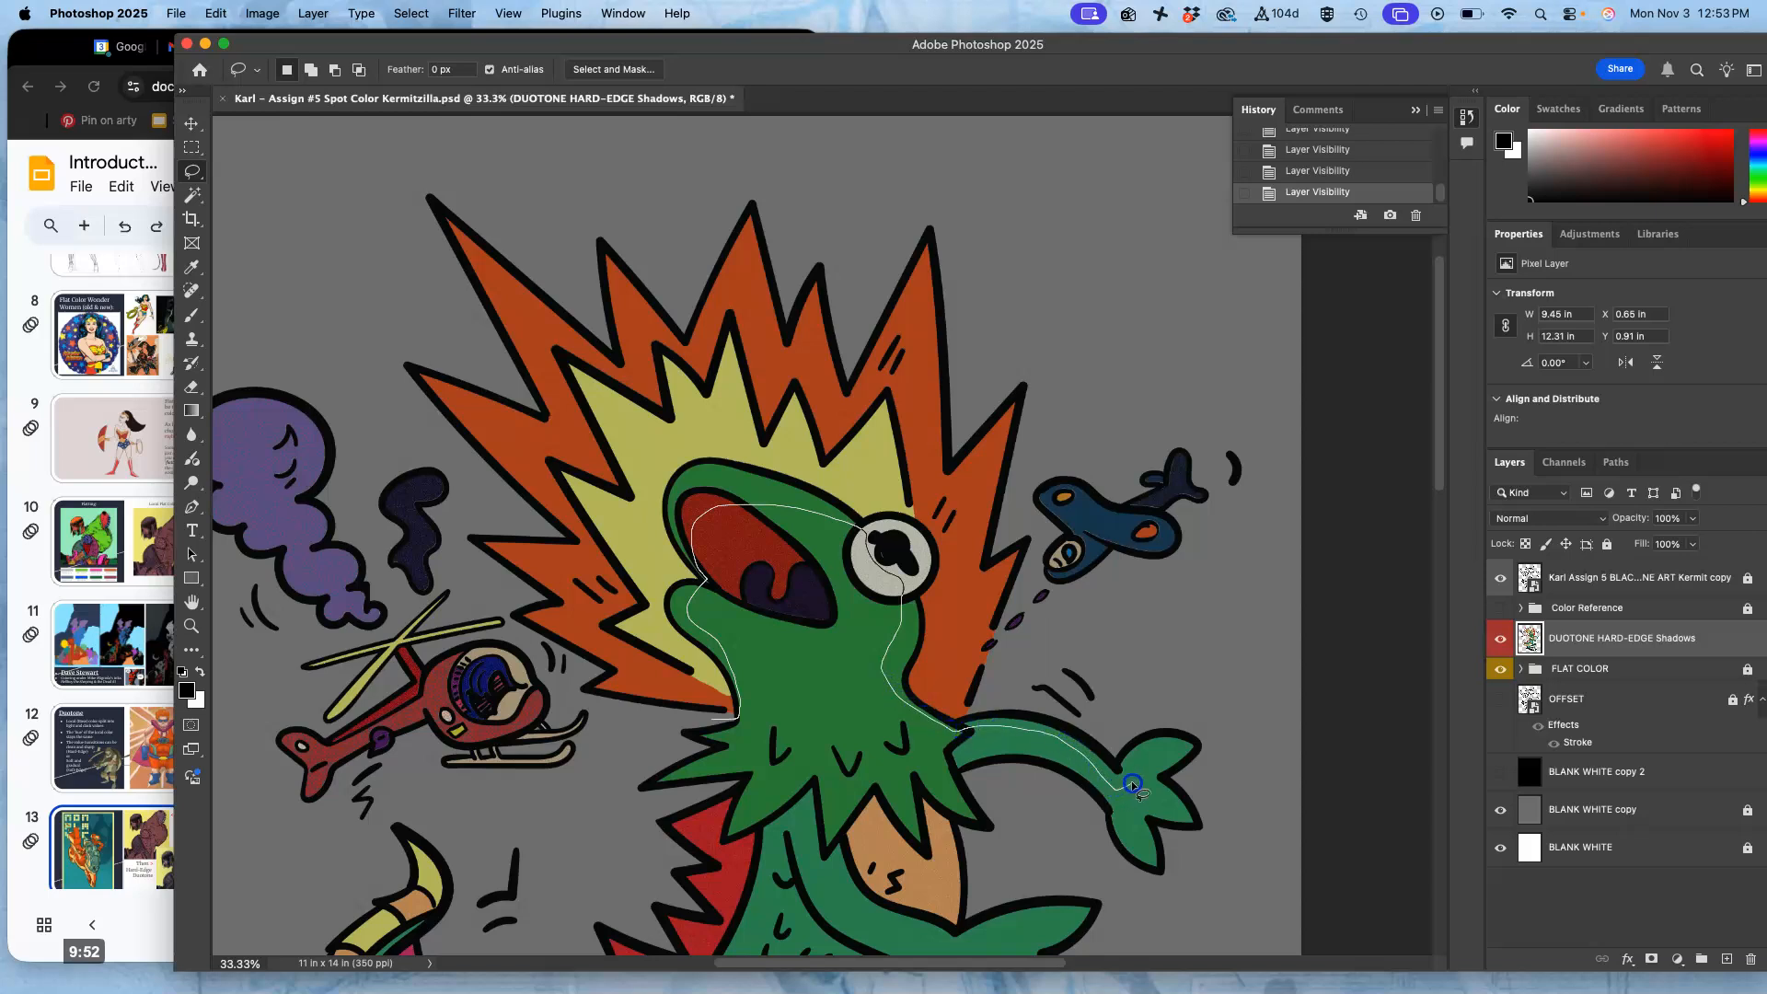
pyautogui.moveTo(1235, 841)
pyautogui.mouseDown()
pyautogui.moveTo(1248, 720)
pyautogui.moveTo(1201, 662)
pyautogui.moveTo(1072, 646)
pyautogui.mouseUp()
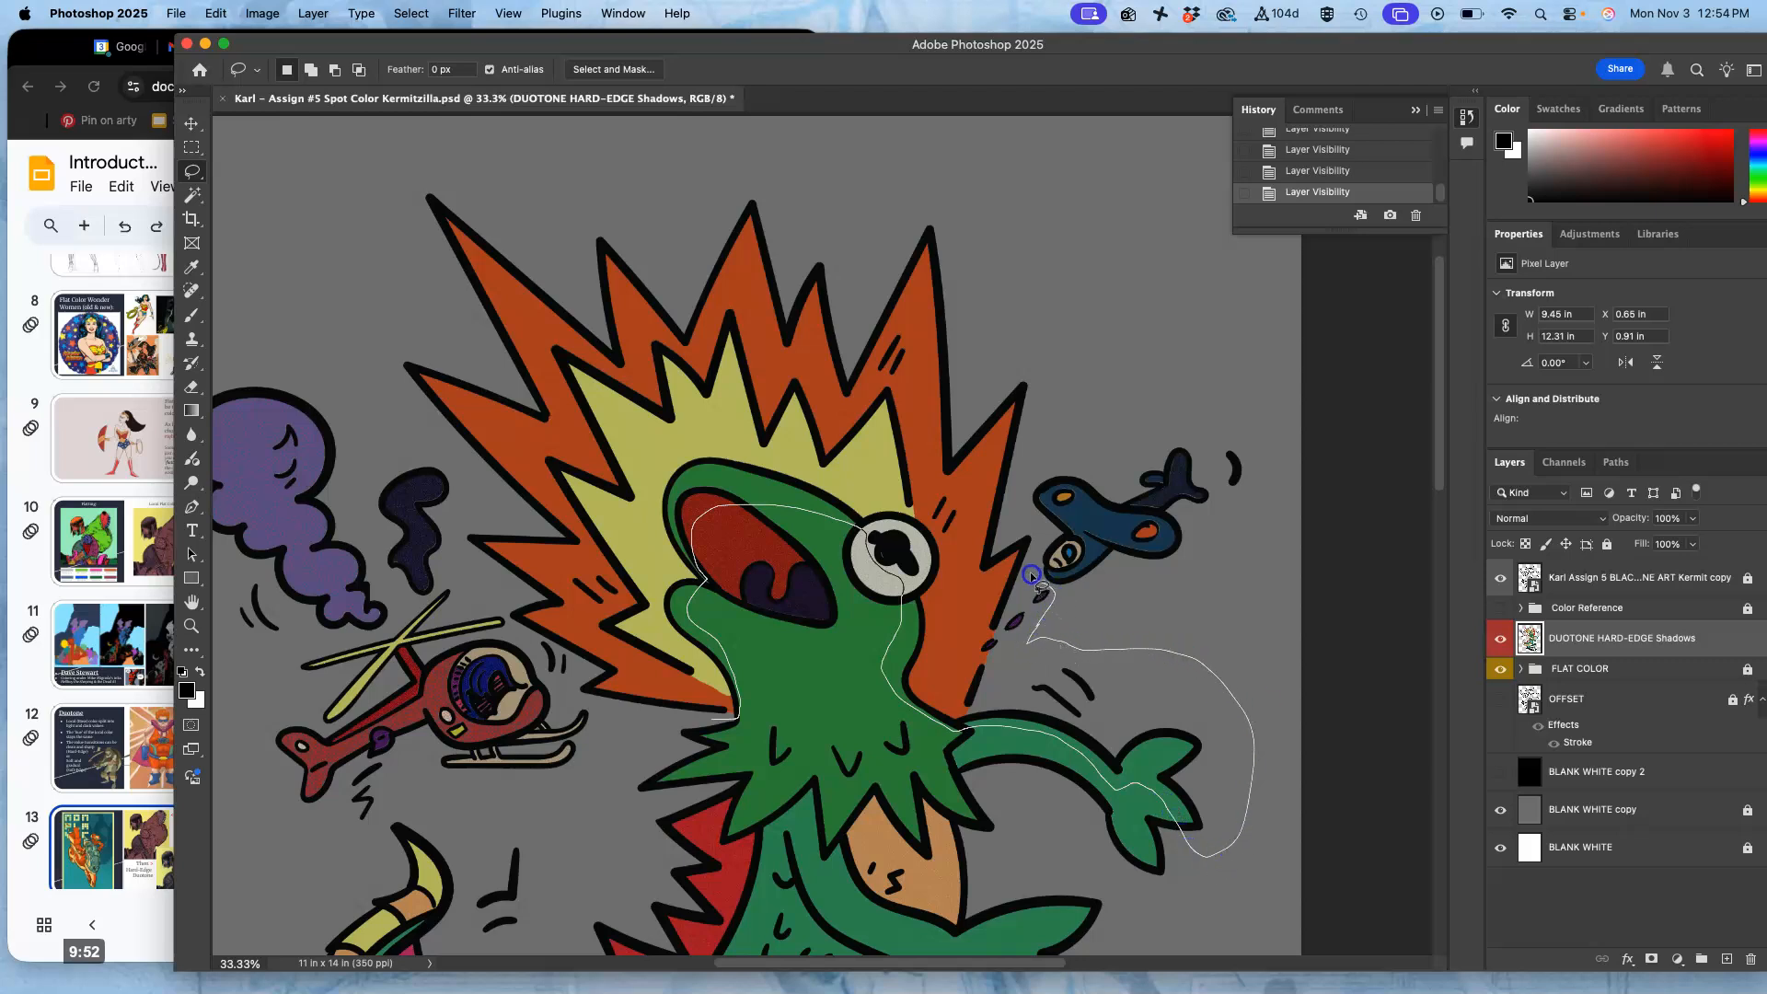
pyautogui.moveTo(1059, 352)
pyautogui.mouseDown()
pyautogui.moveTo(933, 175)
pyautogui.moveTo(811, 128)
pyautogui.moveTo(469, 132)
pyautogui.moveTo(400, 150)
pyautogui.moveTo(349, 253)
pyautogui.moveTo(379, 388)
pyautogui.moveTo(479, 481)
pyautogui.mouseUp()
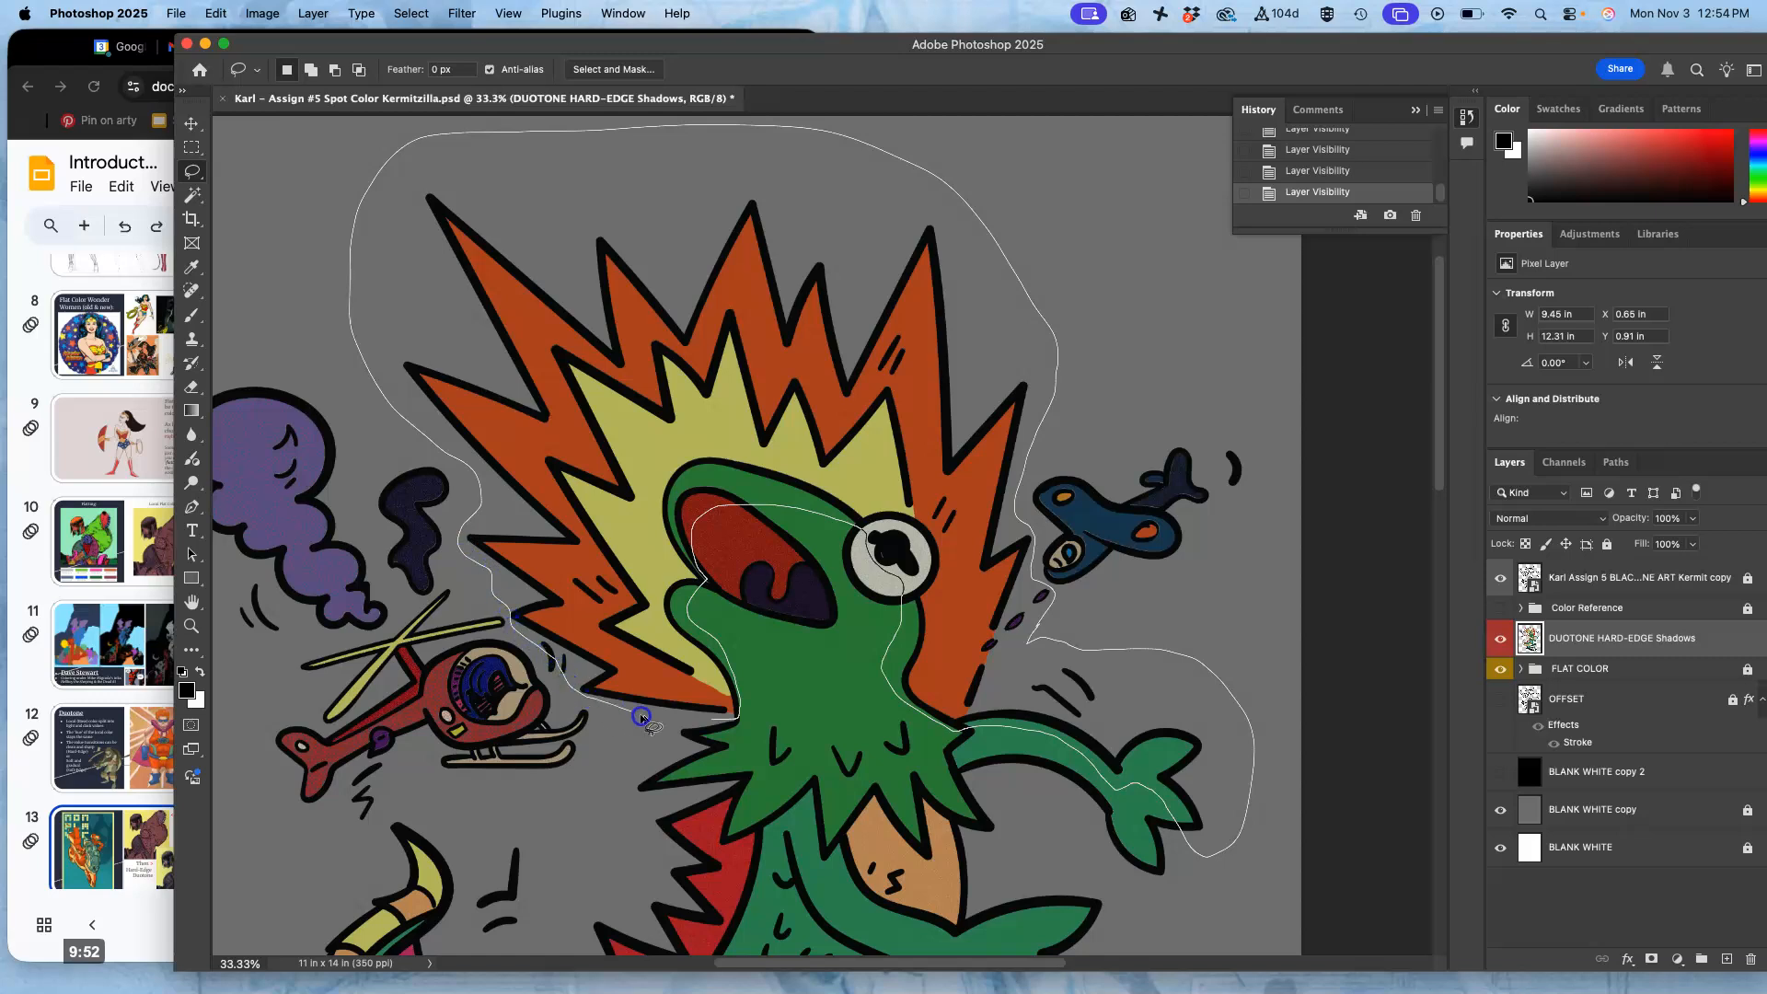
pyautogui.moveTo(674, 720); pyautogui.dragTo(685, 721)
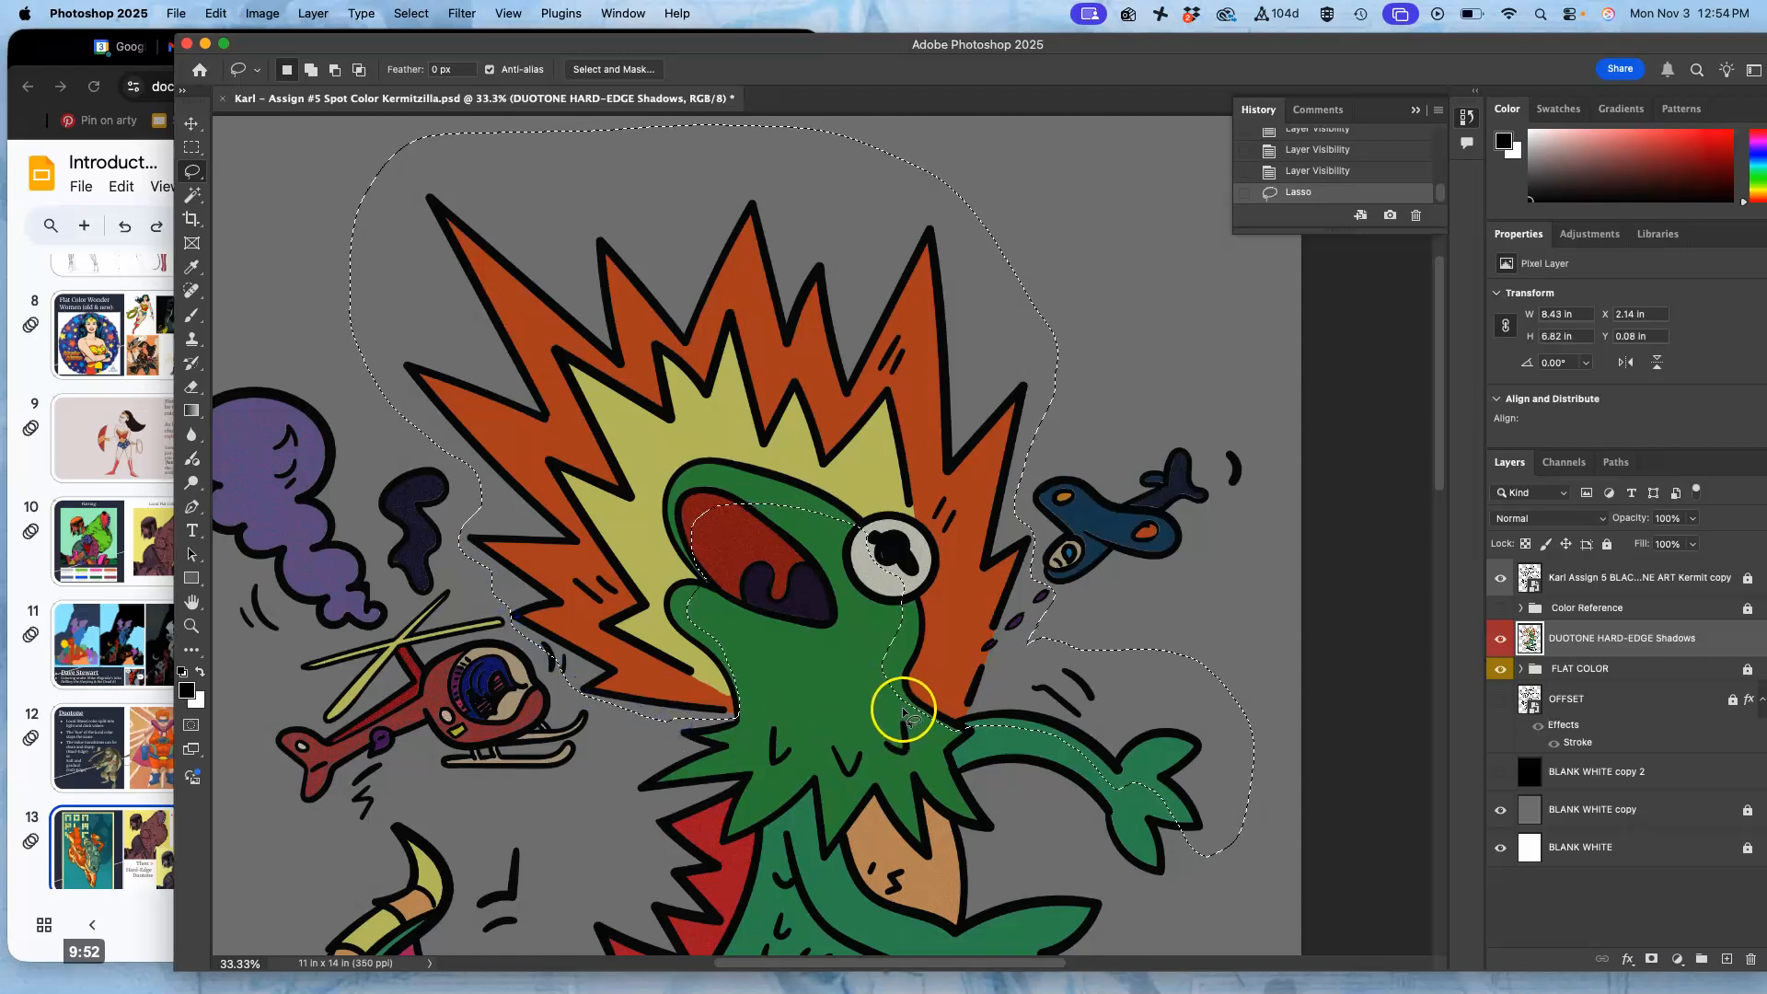
pyautogui.press('shift')
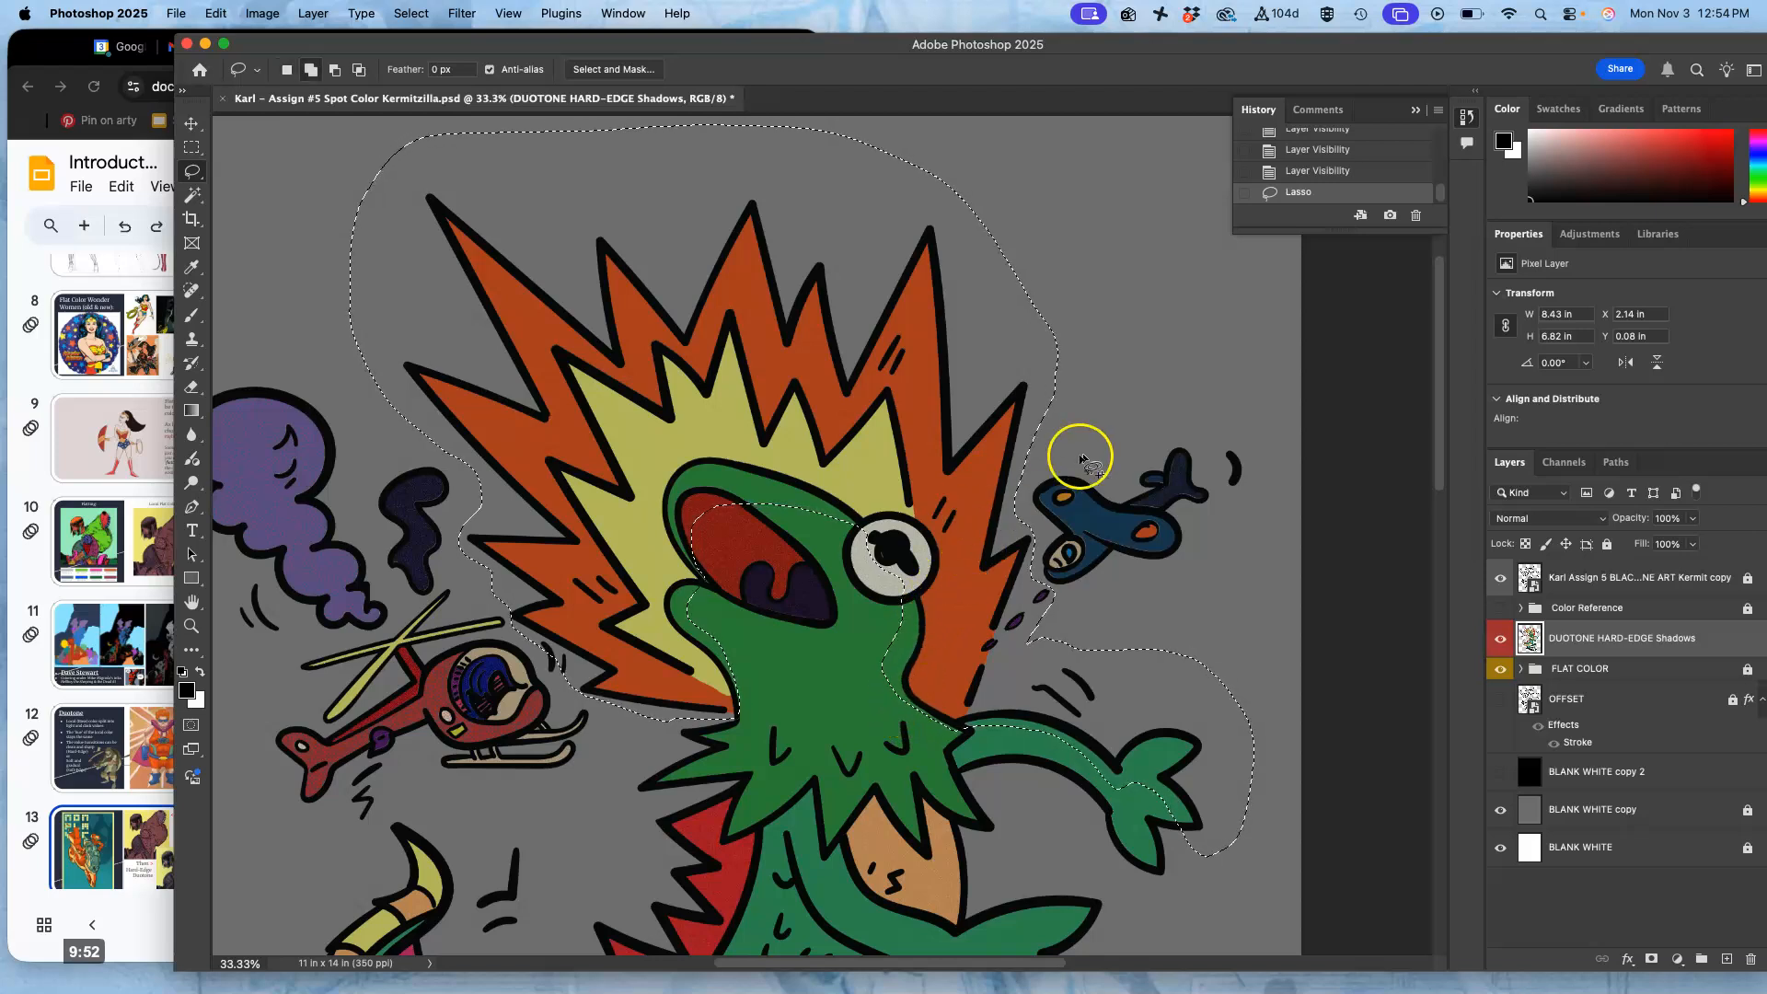
pyautogui.press('Delete')
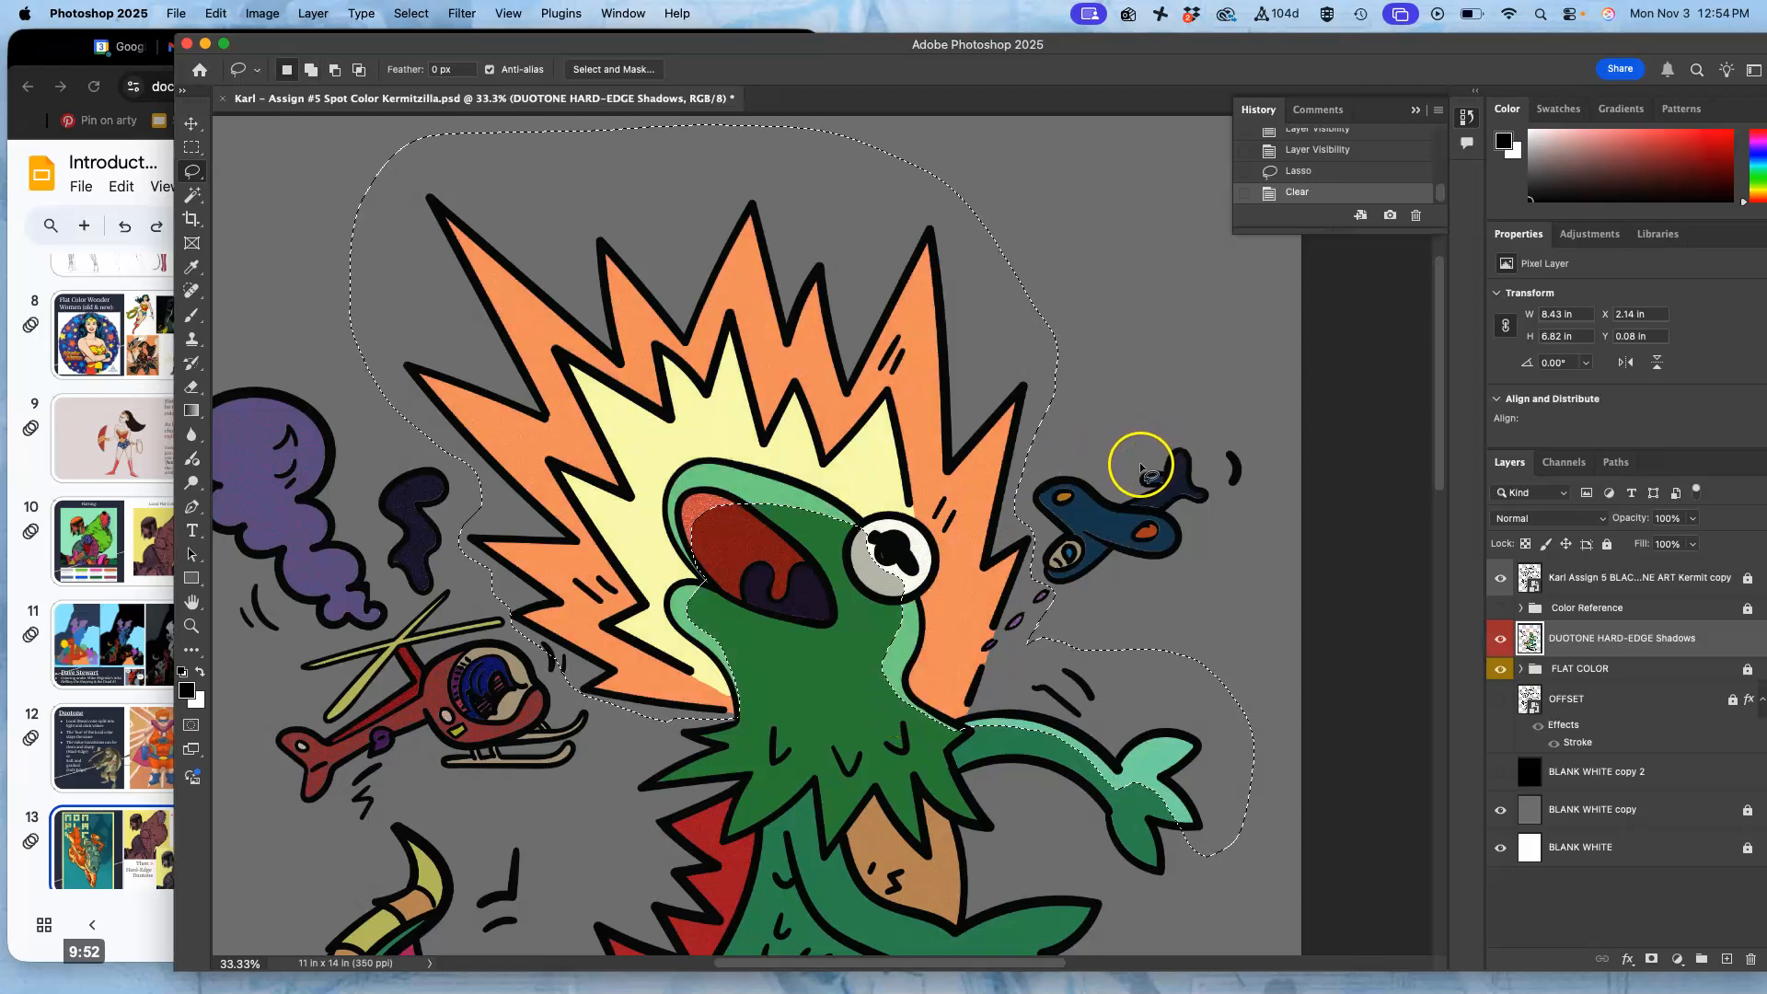
pyautogui.click(1128, 478)
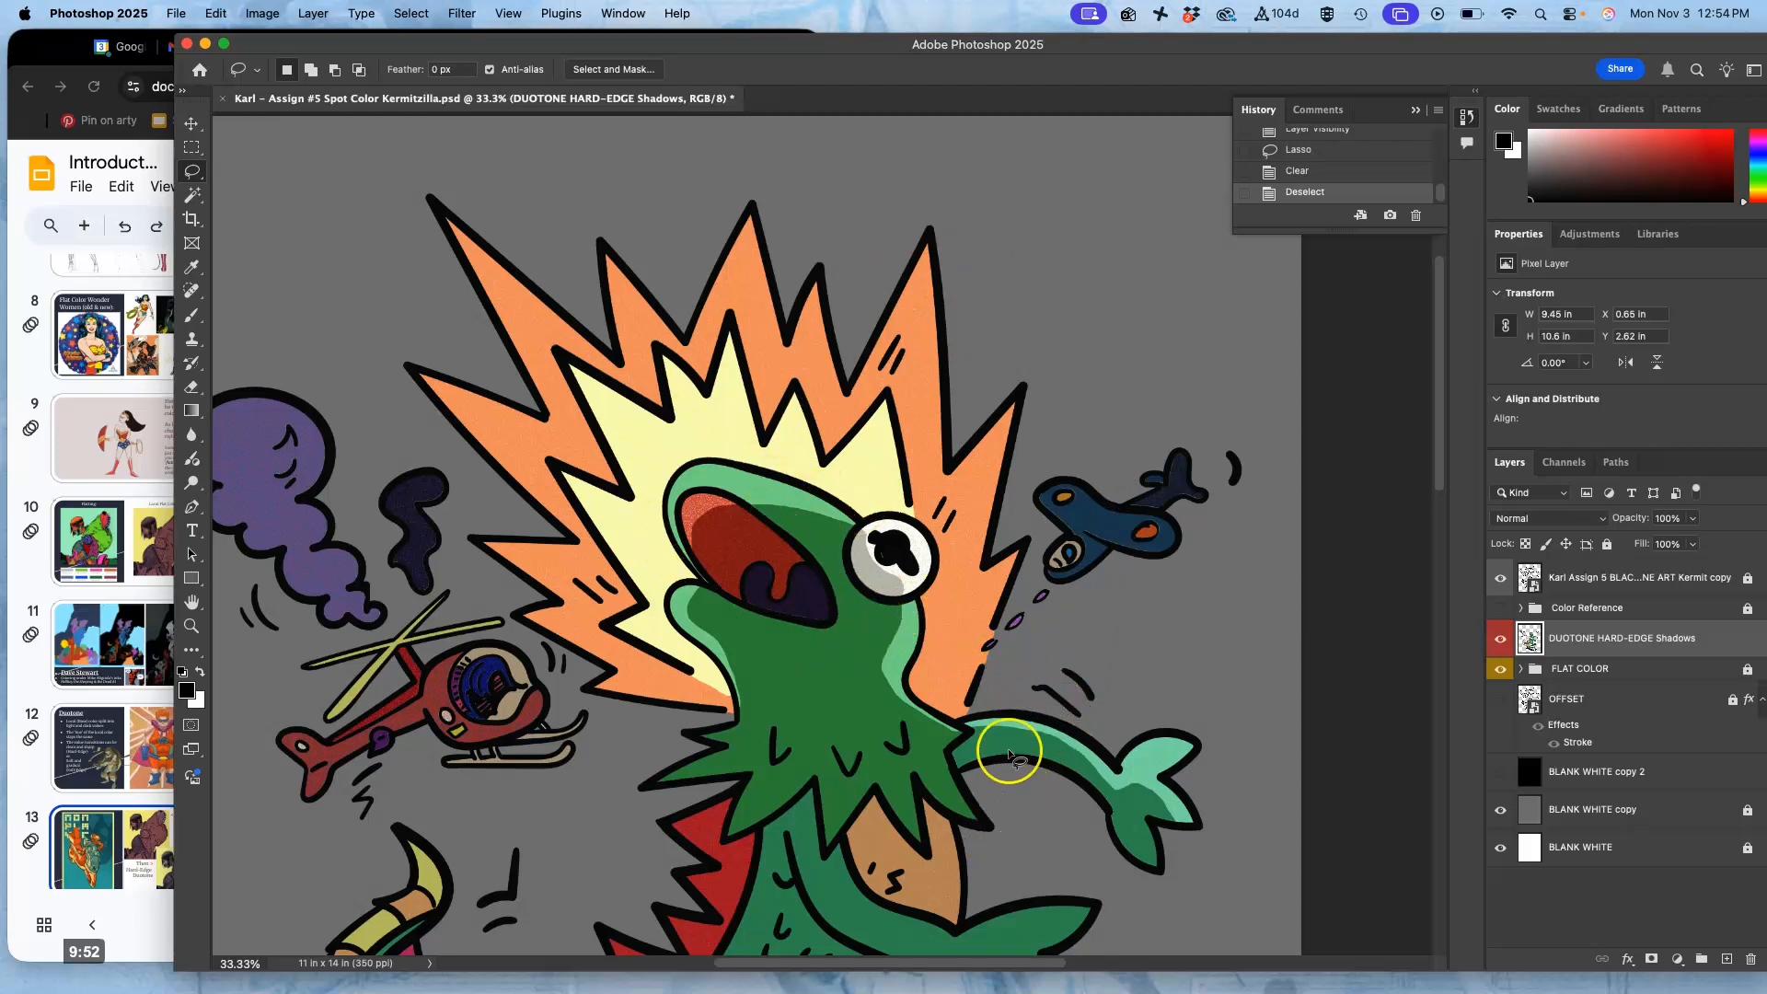
# Compare the cut-away shadow layer with the FLAT COLOR group hidden and shown
pyautogui.click(1501, 669)
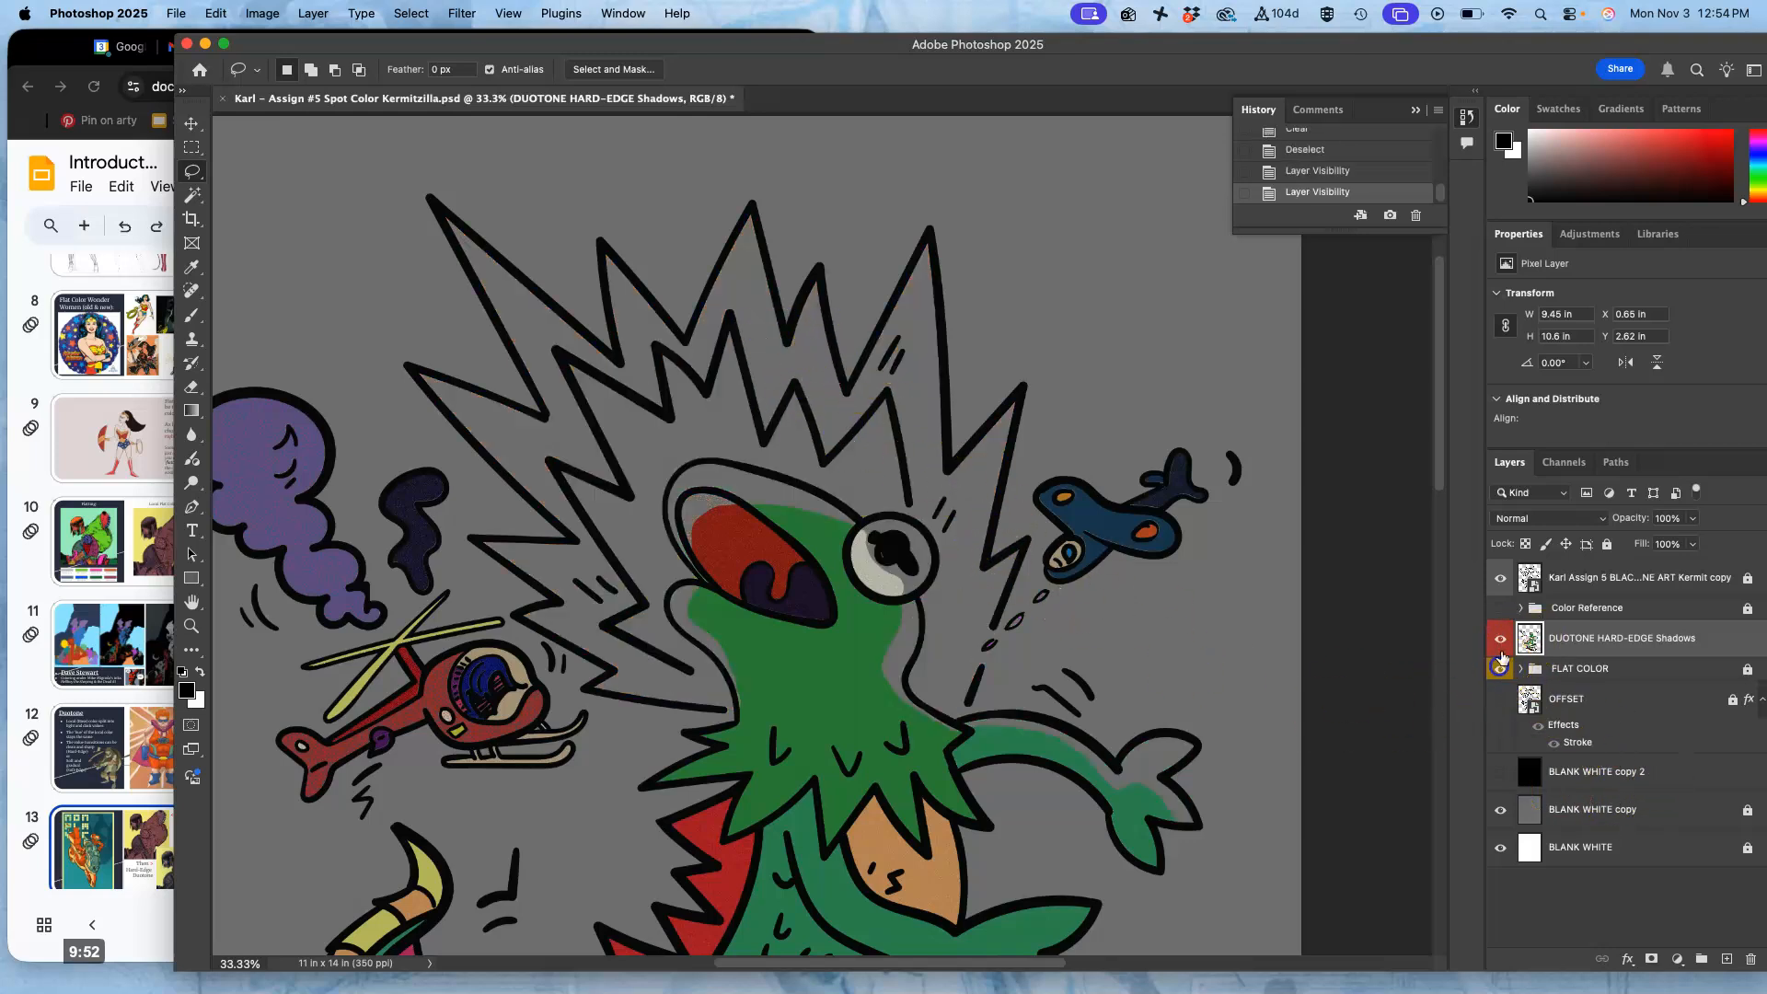
pyautogui.click(1500, 670)
pyautogui.click(1502, 670)
pyautogui.click(1501, 669)
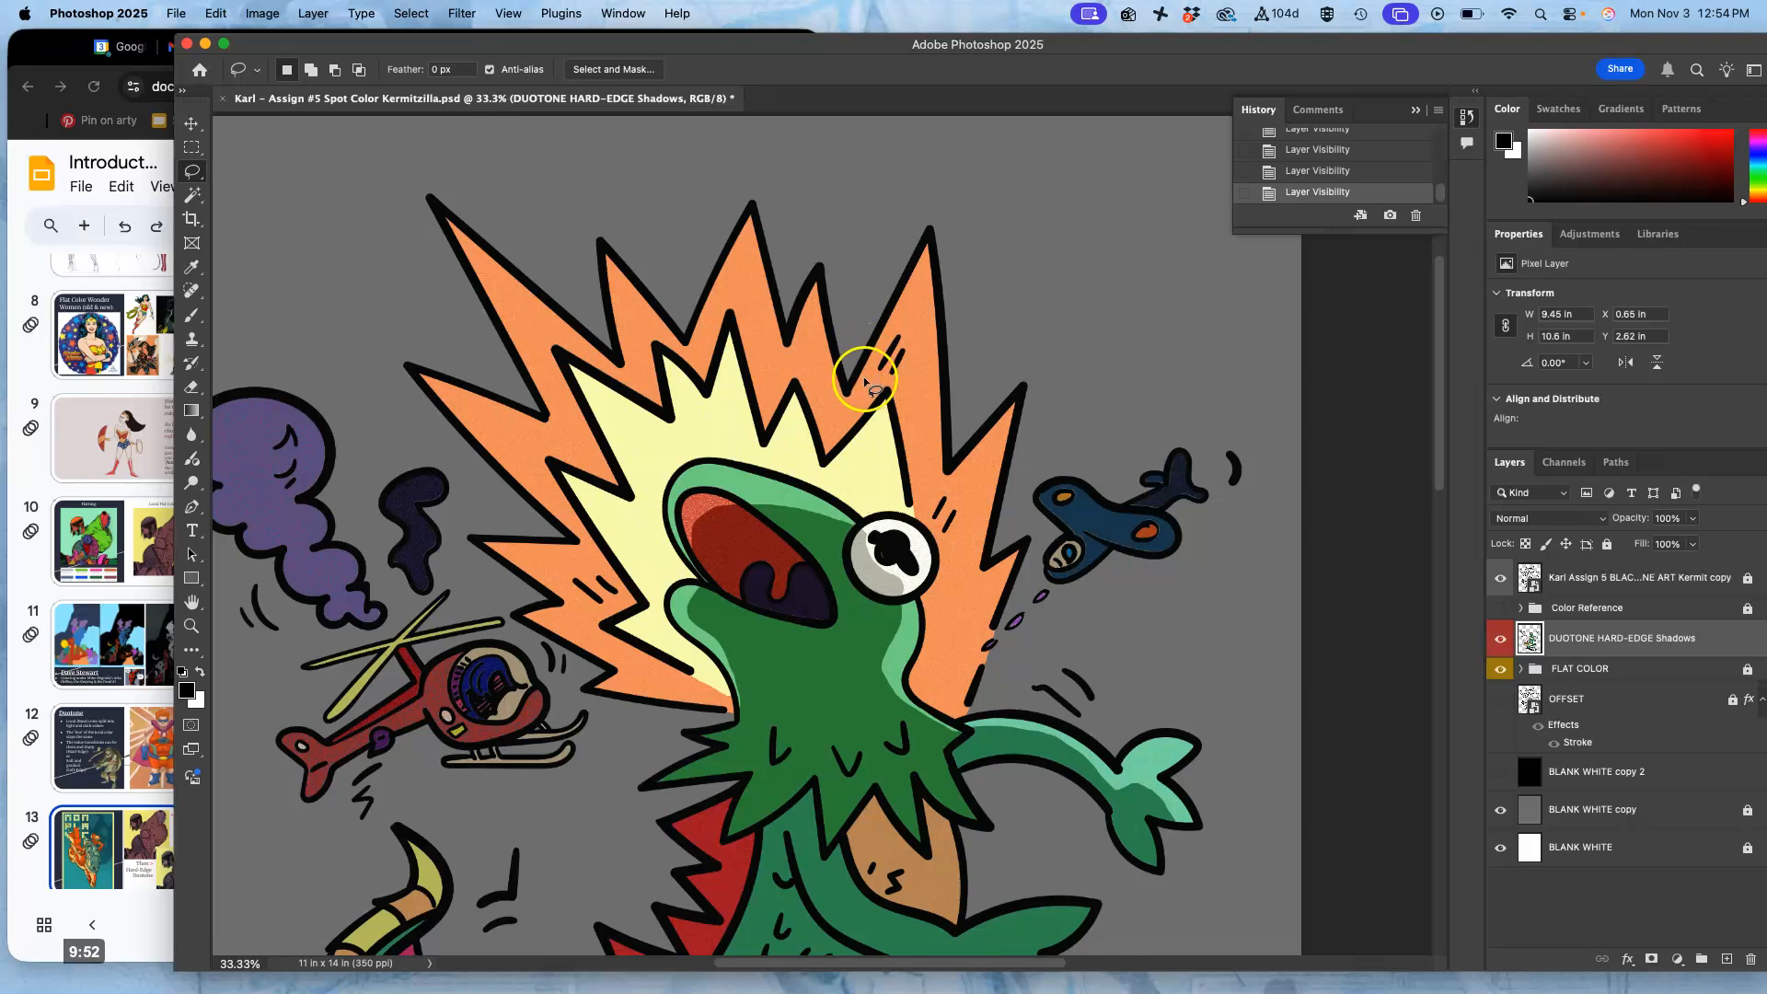
# Lasso the airplane's upper body and tail, clear them from the shadow layer, and repeat for its nose area
pyautogui.moveTo(832, 466); pyautogui.dragTo(947, 304)
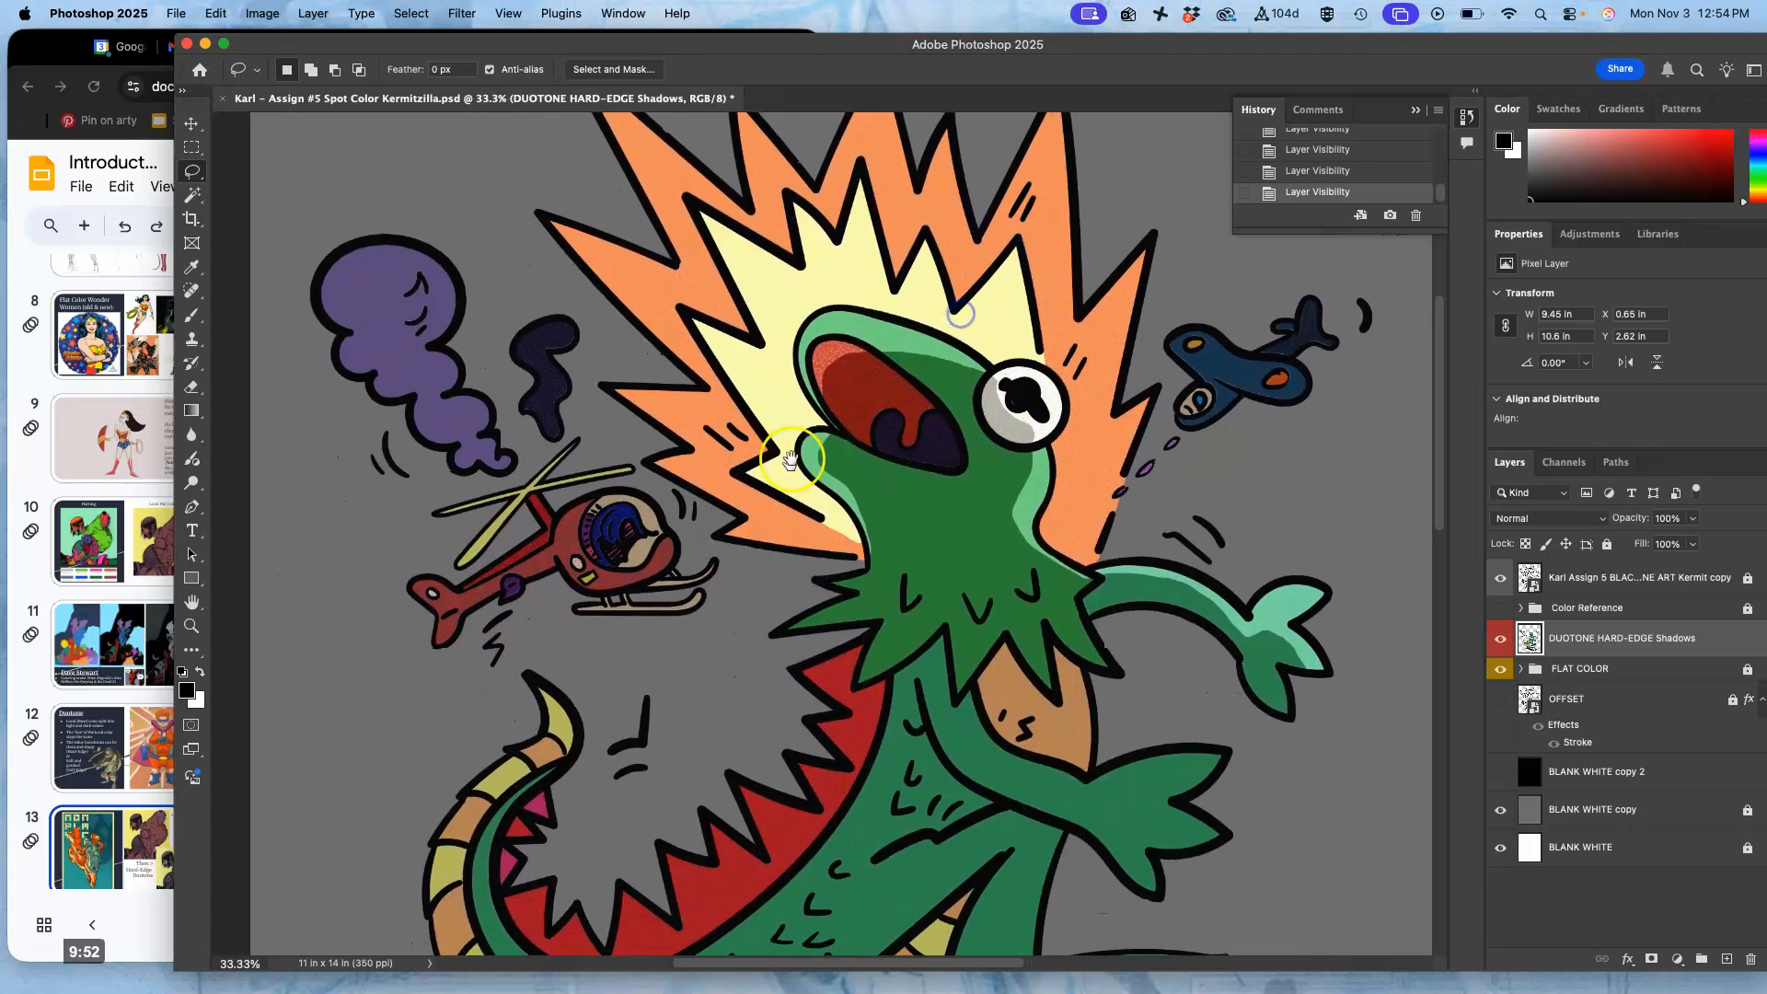
pyautogui.moveTo(735, 470); pyautogui.dragTo(606, 501)
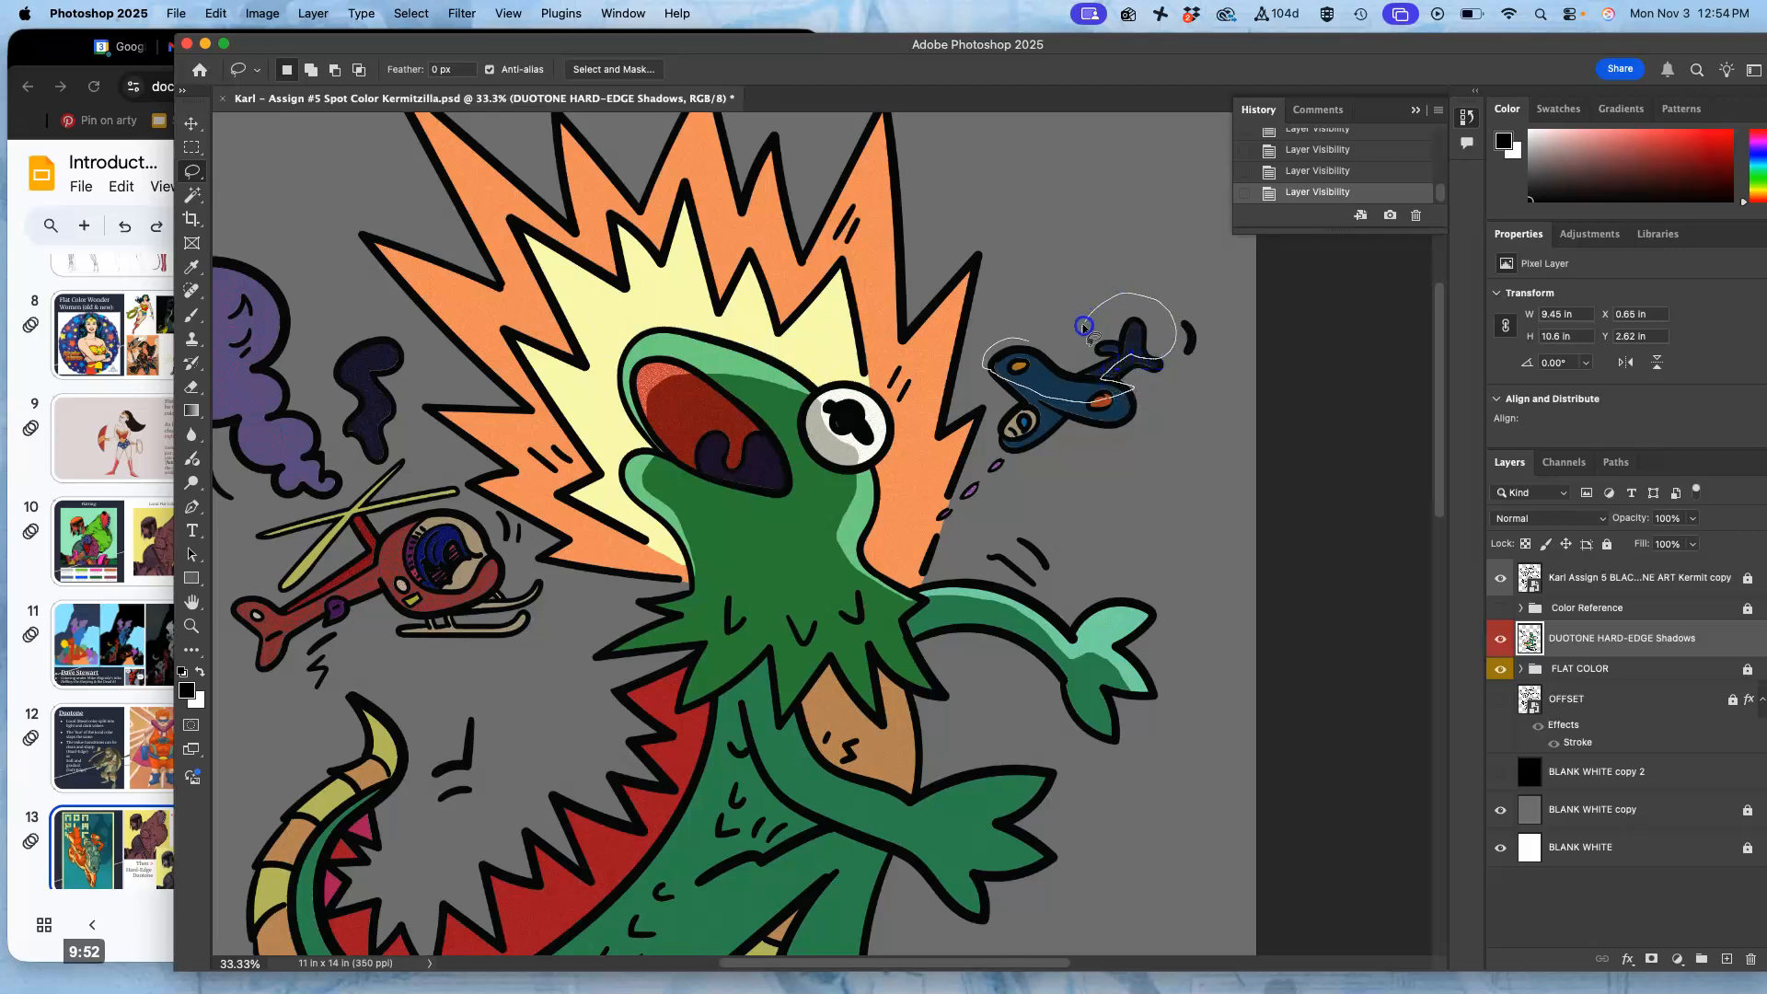
pyautogui.moveTo(1042, 343)
pyautogui.mouseDown()
pyautogui.moveTo(998, 350)
pyautogui.moveTo(1020, 405)
pyautogui.mouseUp()
pyautogui.press('Delete')
pyautogui.click(1111, 258)
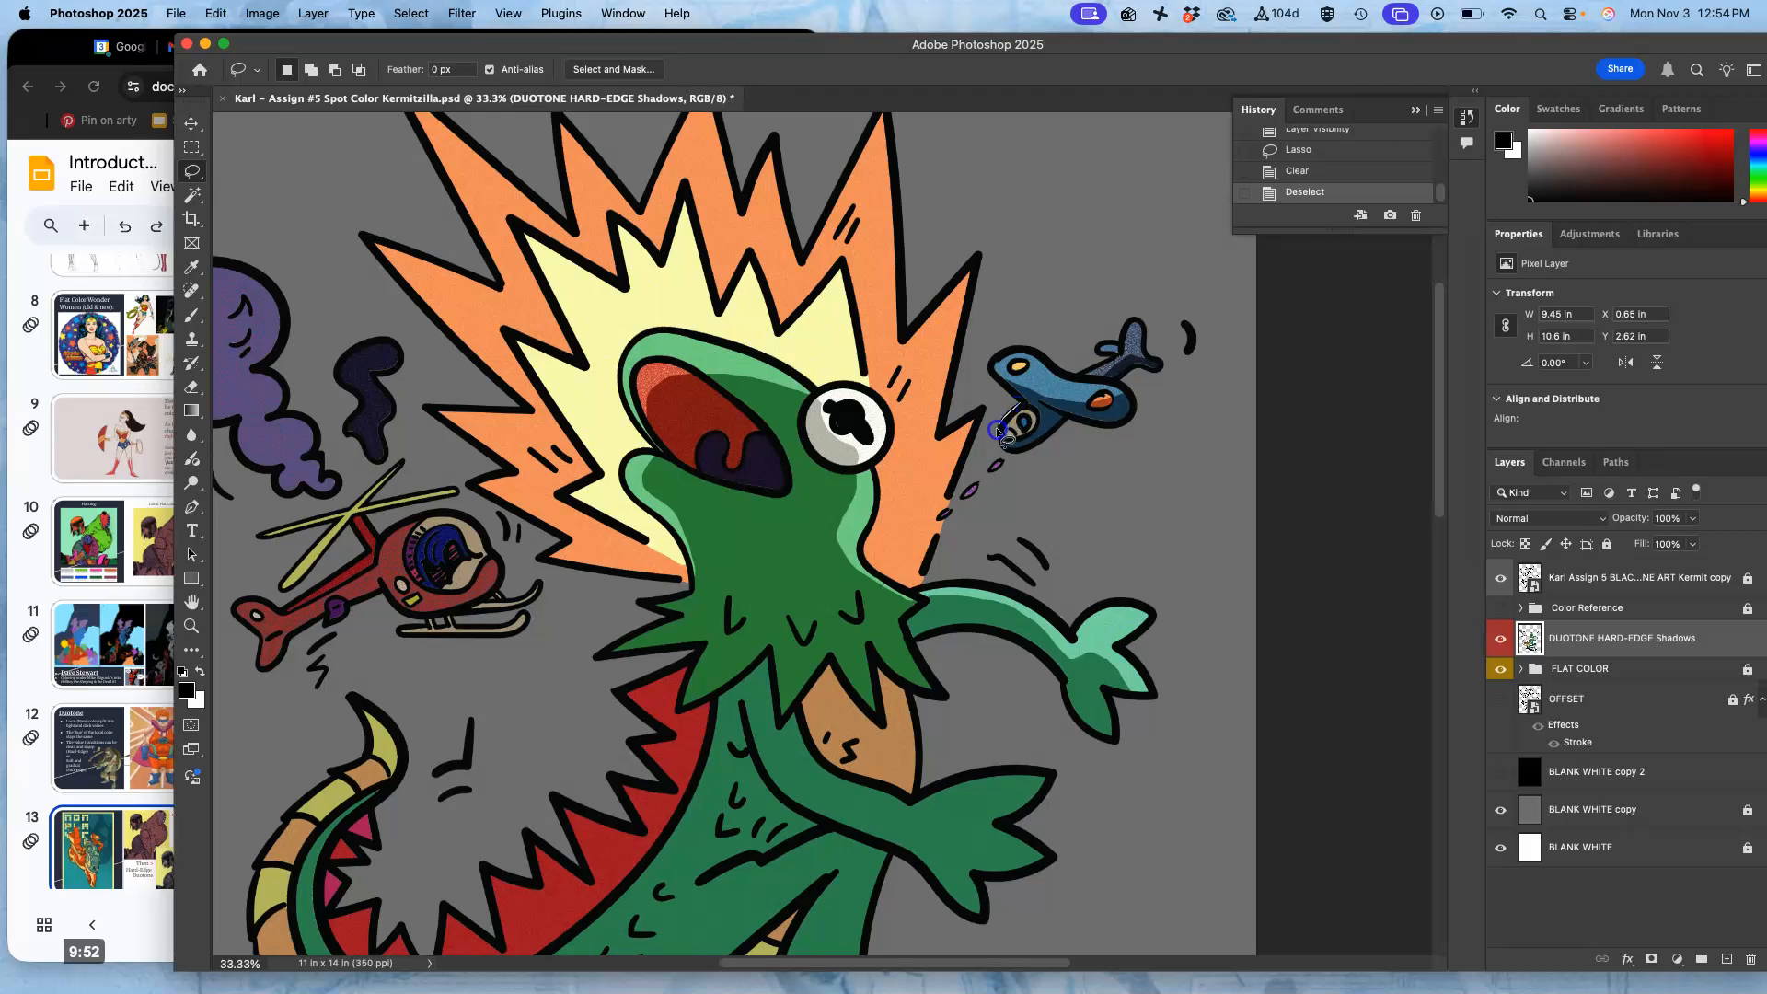
pyautogui.moveTo(1019, 405)
pyautogui.mouseDown()
pyautogui.moveTo(986, 473)
pyautogui.moveTo(1006, 453)
pyautogui.mouseUp()
pyautogui.press('Delete')
pyautogui.click(1044, 292)
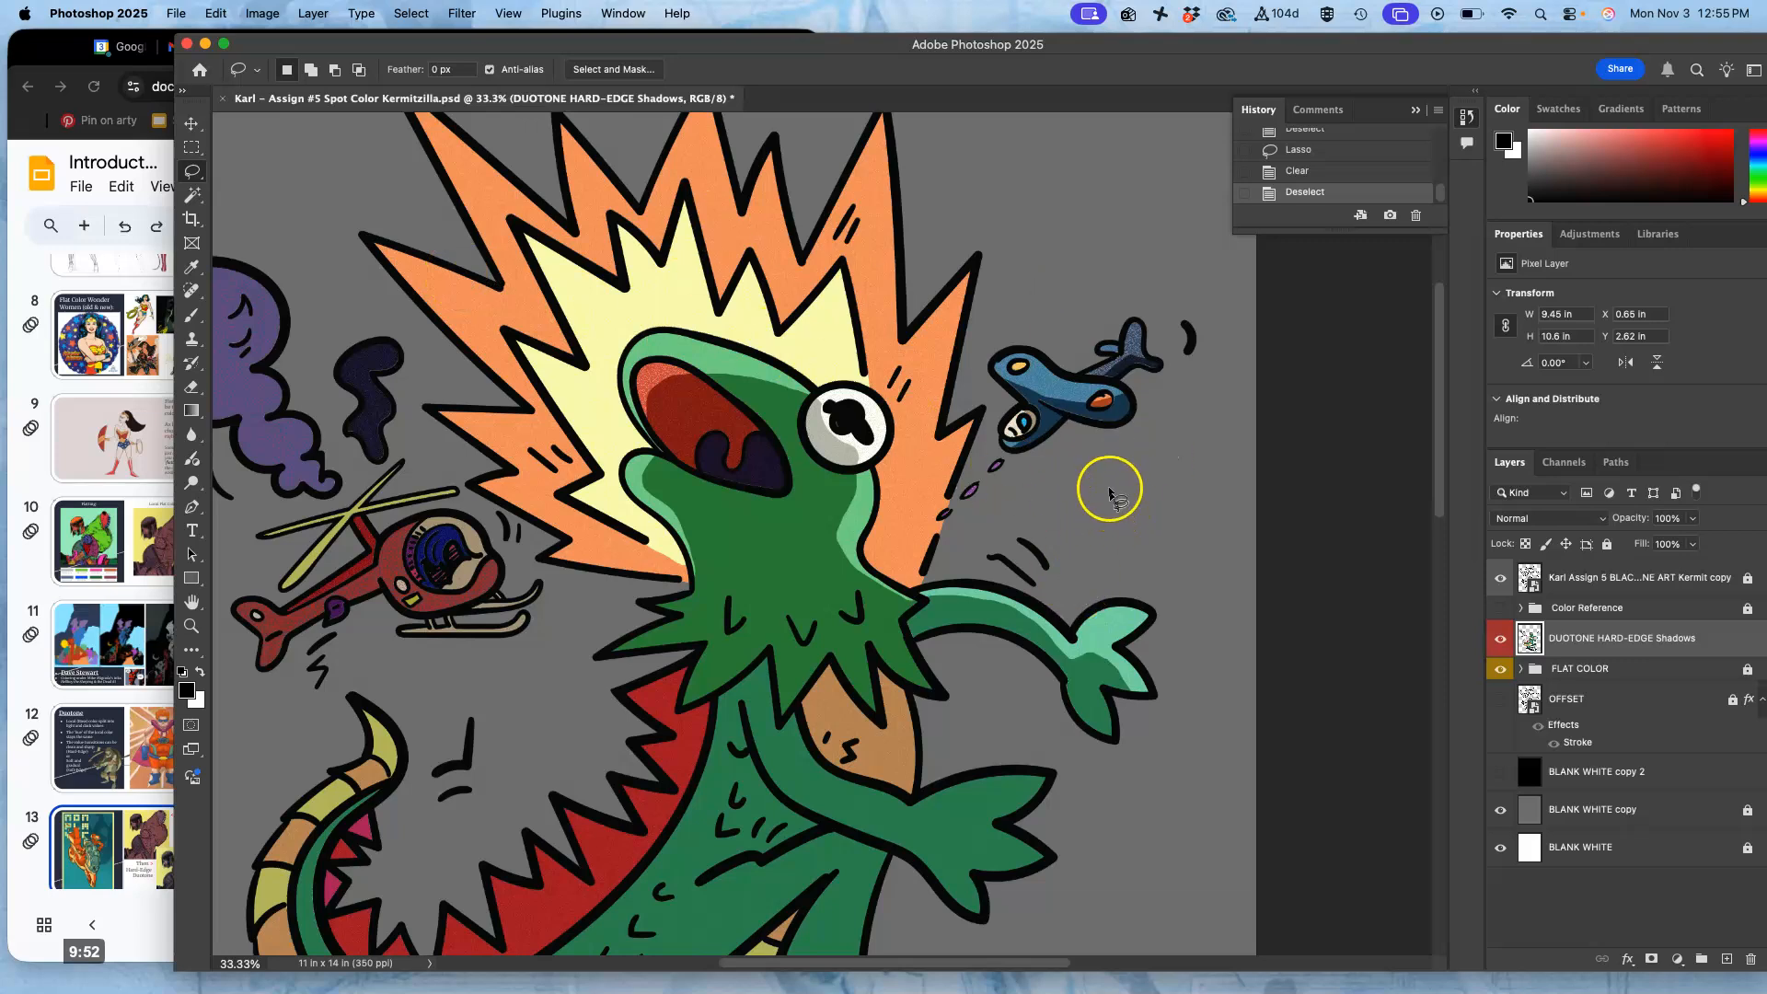
# Try clearing a smooth lassoed area of shadow from the chin, neck frill and upper back, undo the clear and drop the selection
pyautogui.moveTo(986, 564); pyautogui.dragTo(1104, 417)
pyautogui.moveTo(824, 493); pyautogui.dragTo(867, 543)
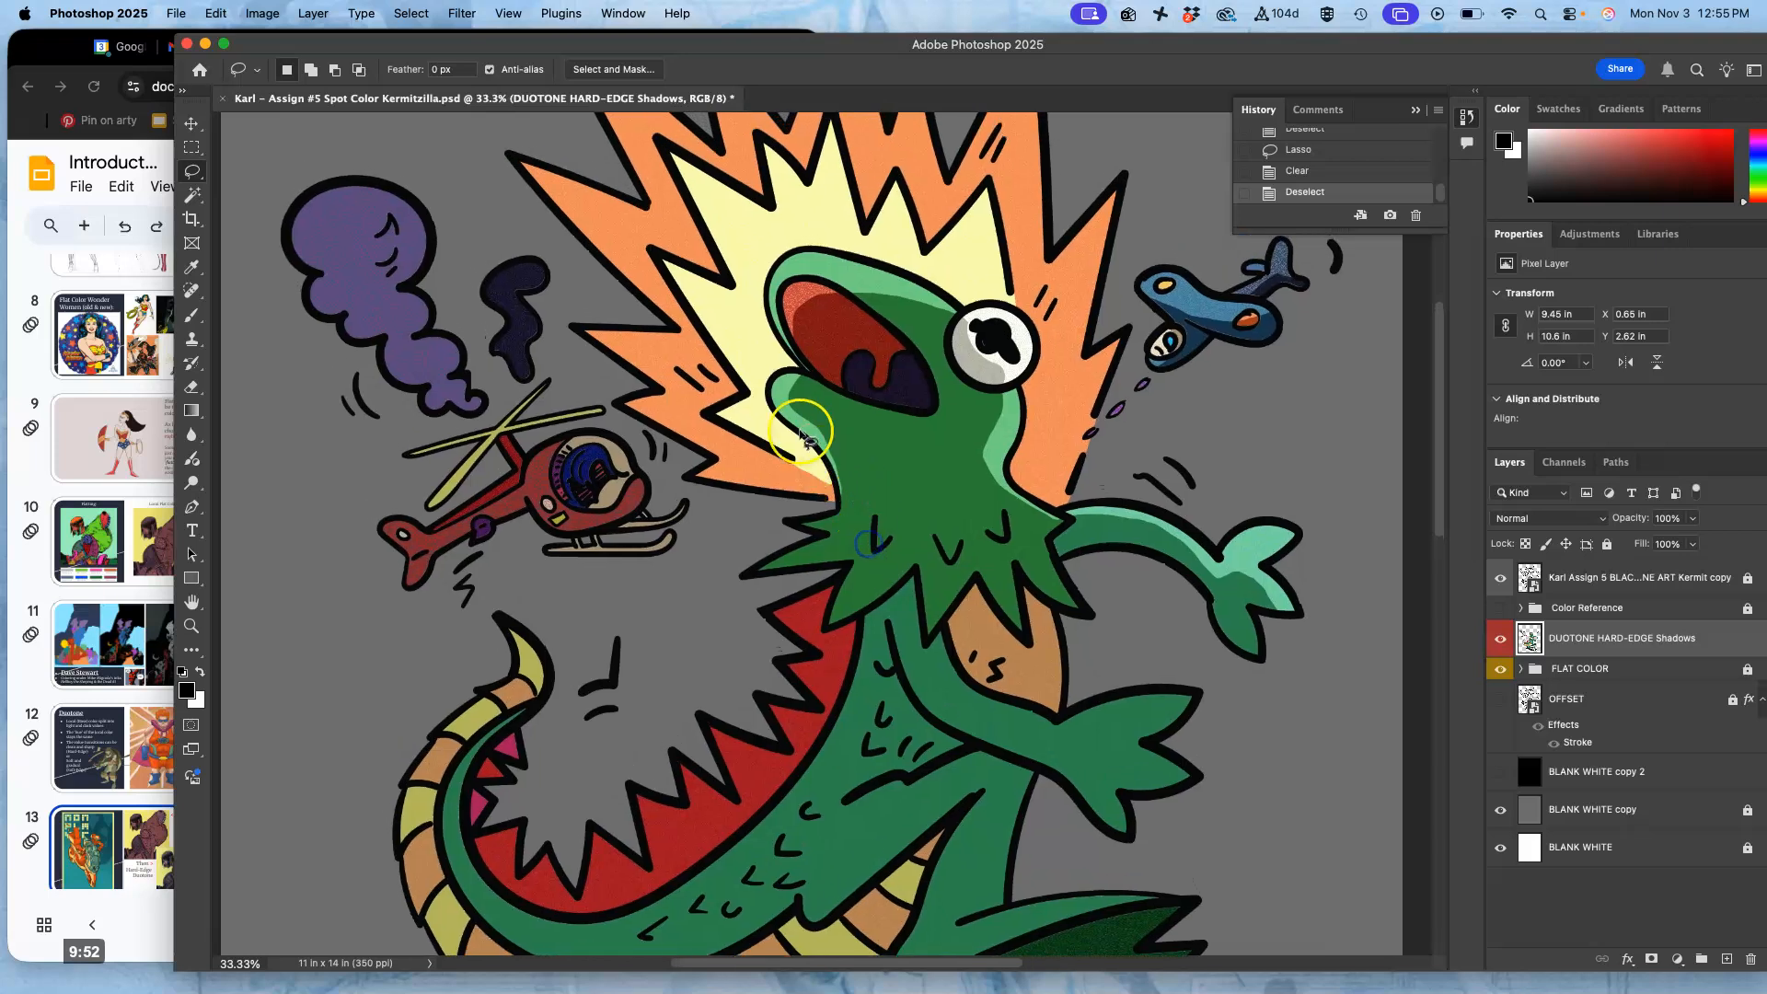
pyautogui.moveTo(803, 375); pyautogui.dragTo(832, 430)
pyautogui.click(797, 378)
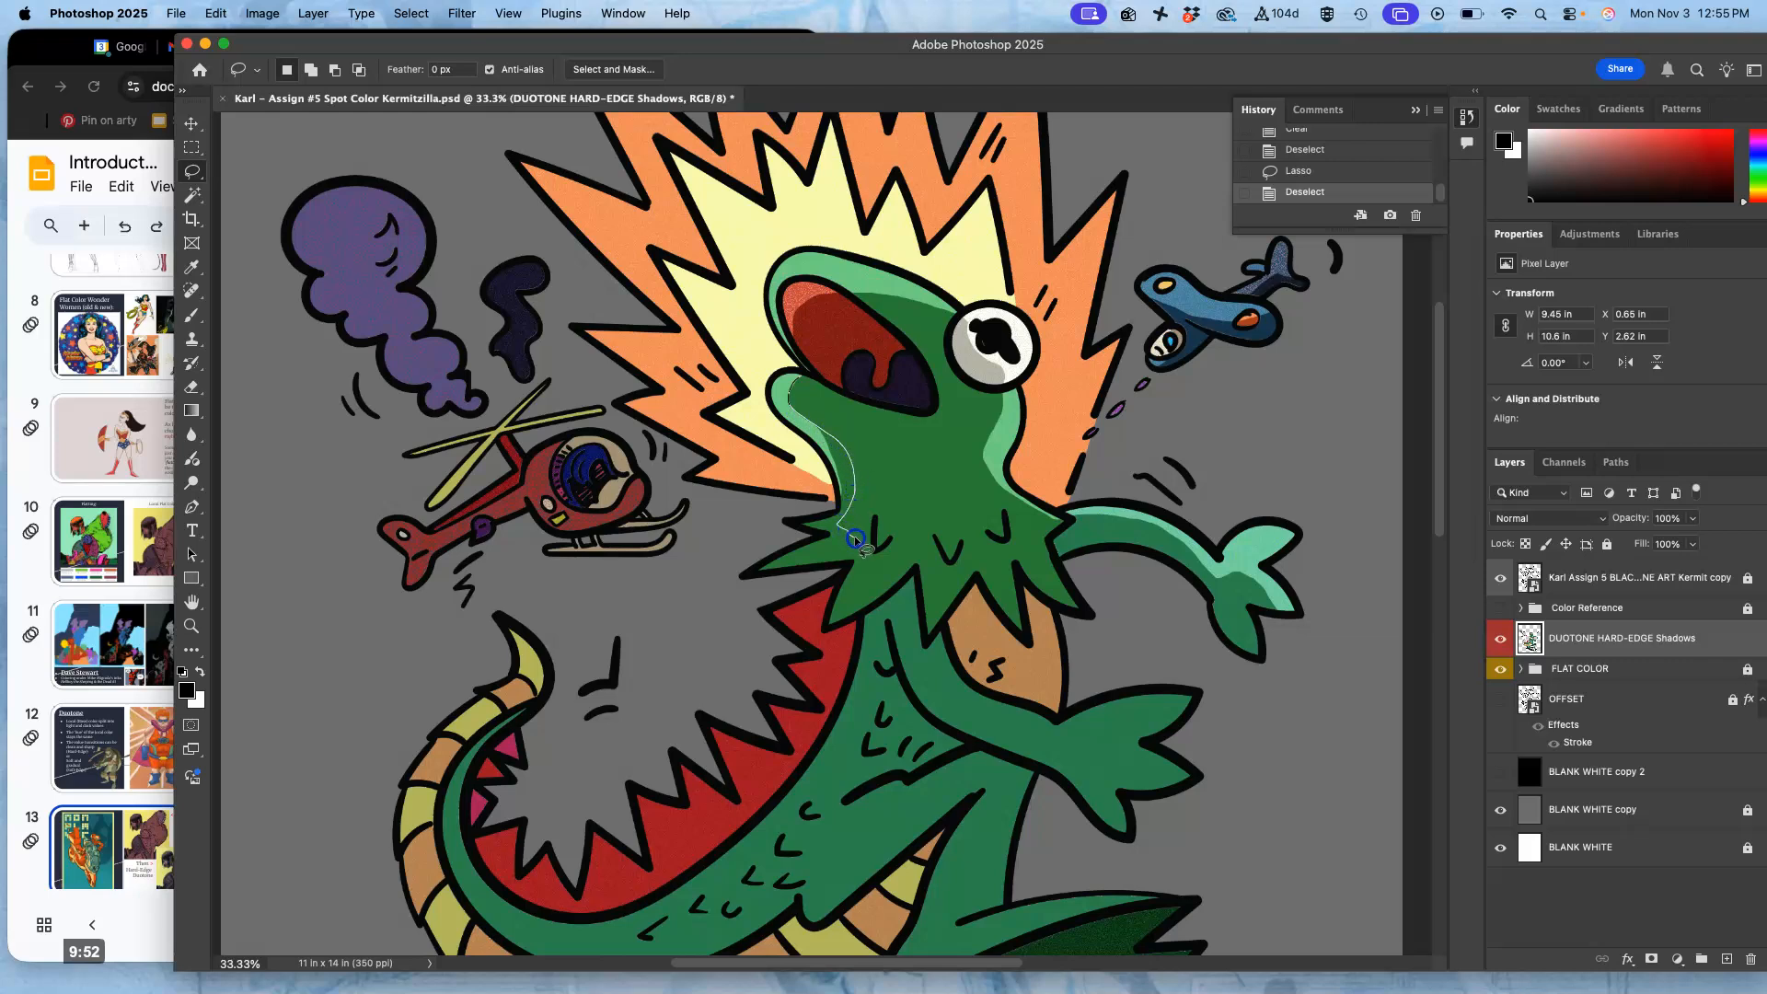
pyautogui.moveTo(847, 603)
pyautogui.mouseDown()
pyautogui.moveTo(879, 603)
pyautogui.moveTo(874, 709)
pyautogui.moveTo(808, 799)
pyautogui.moveTo(654, 661)
pyautogui.moveTo(770, 426)
pyautogui.mouseUp()
pyautogui.press('Delete')
pyautogui.hotkey('ctrl', 'd')
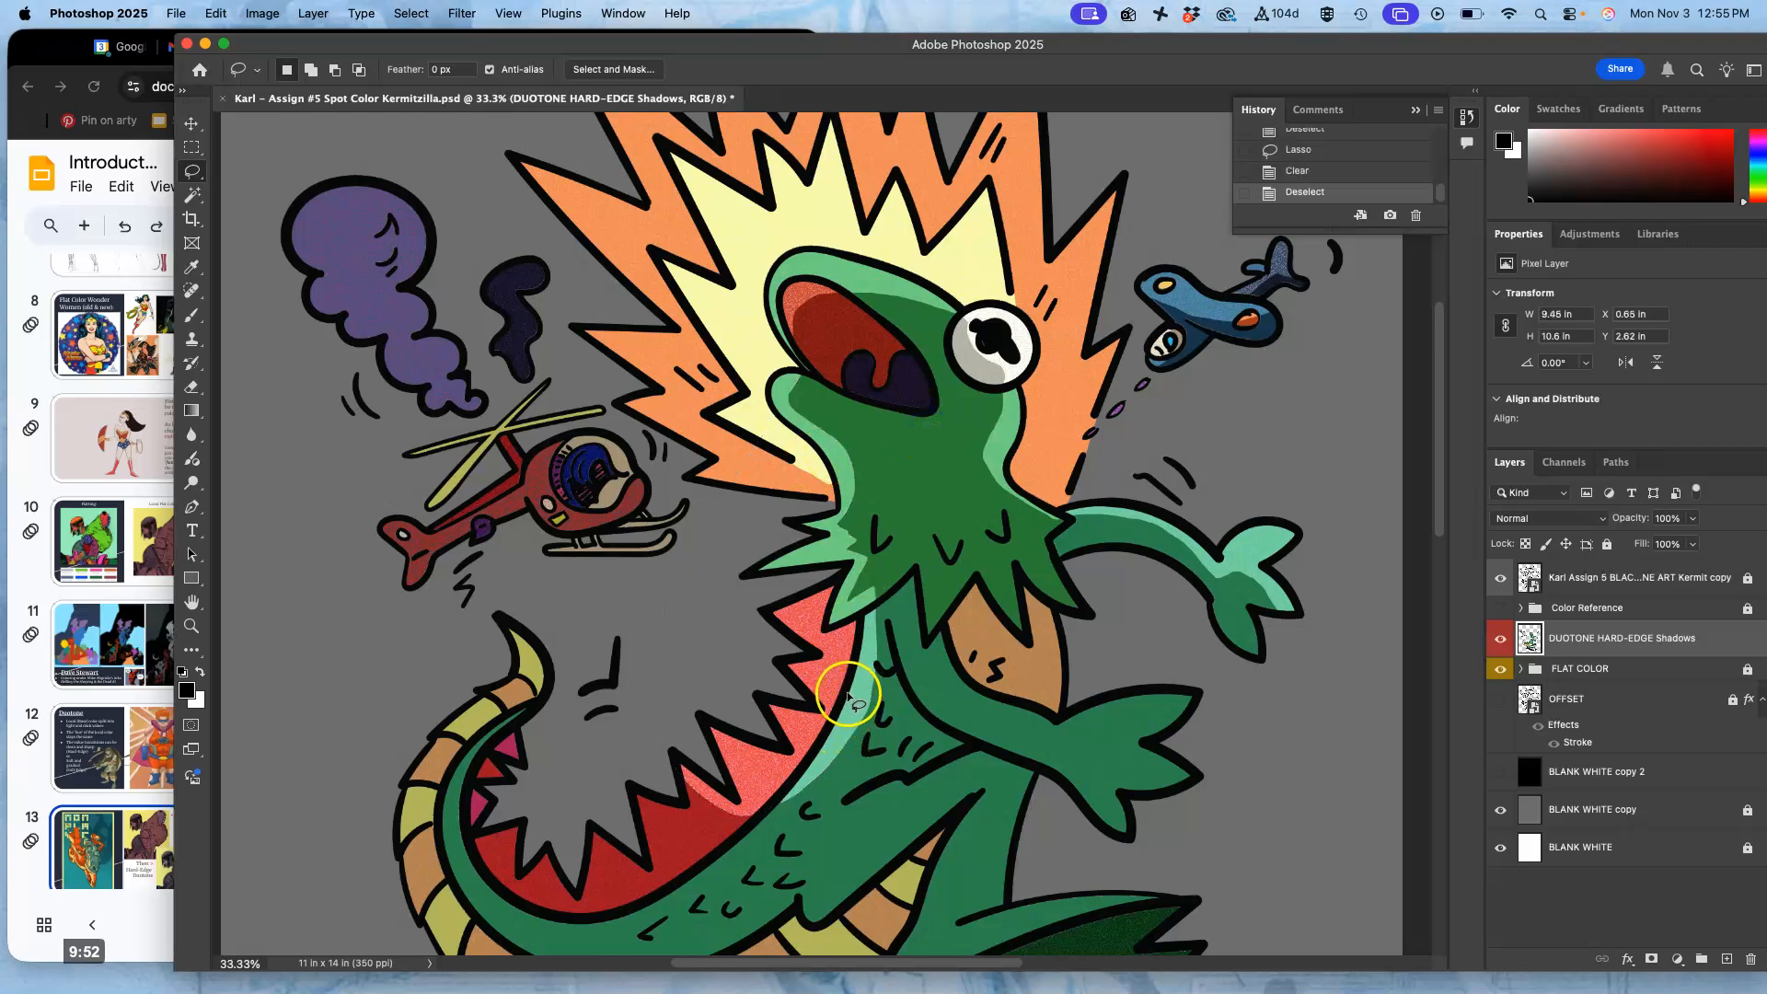
pyautogui.hotkey('ctrl', 'z')
pyautogui.hotkey('ctrl', 'z')
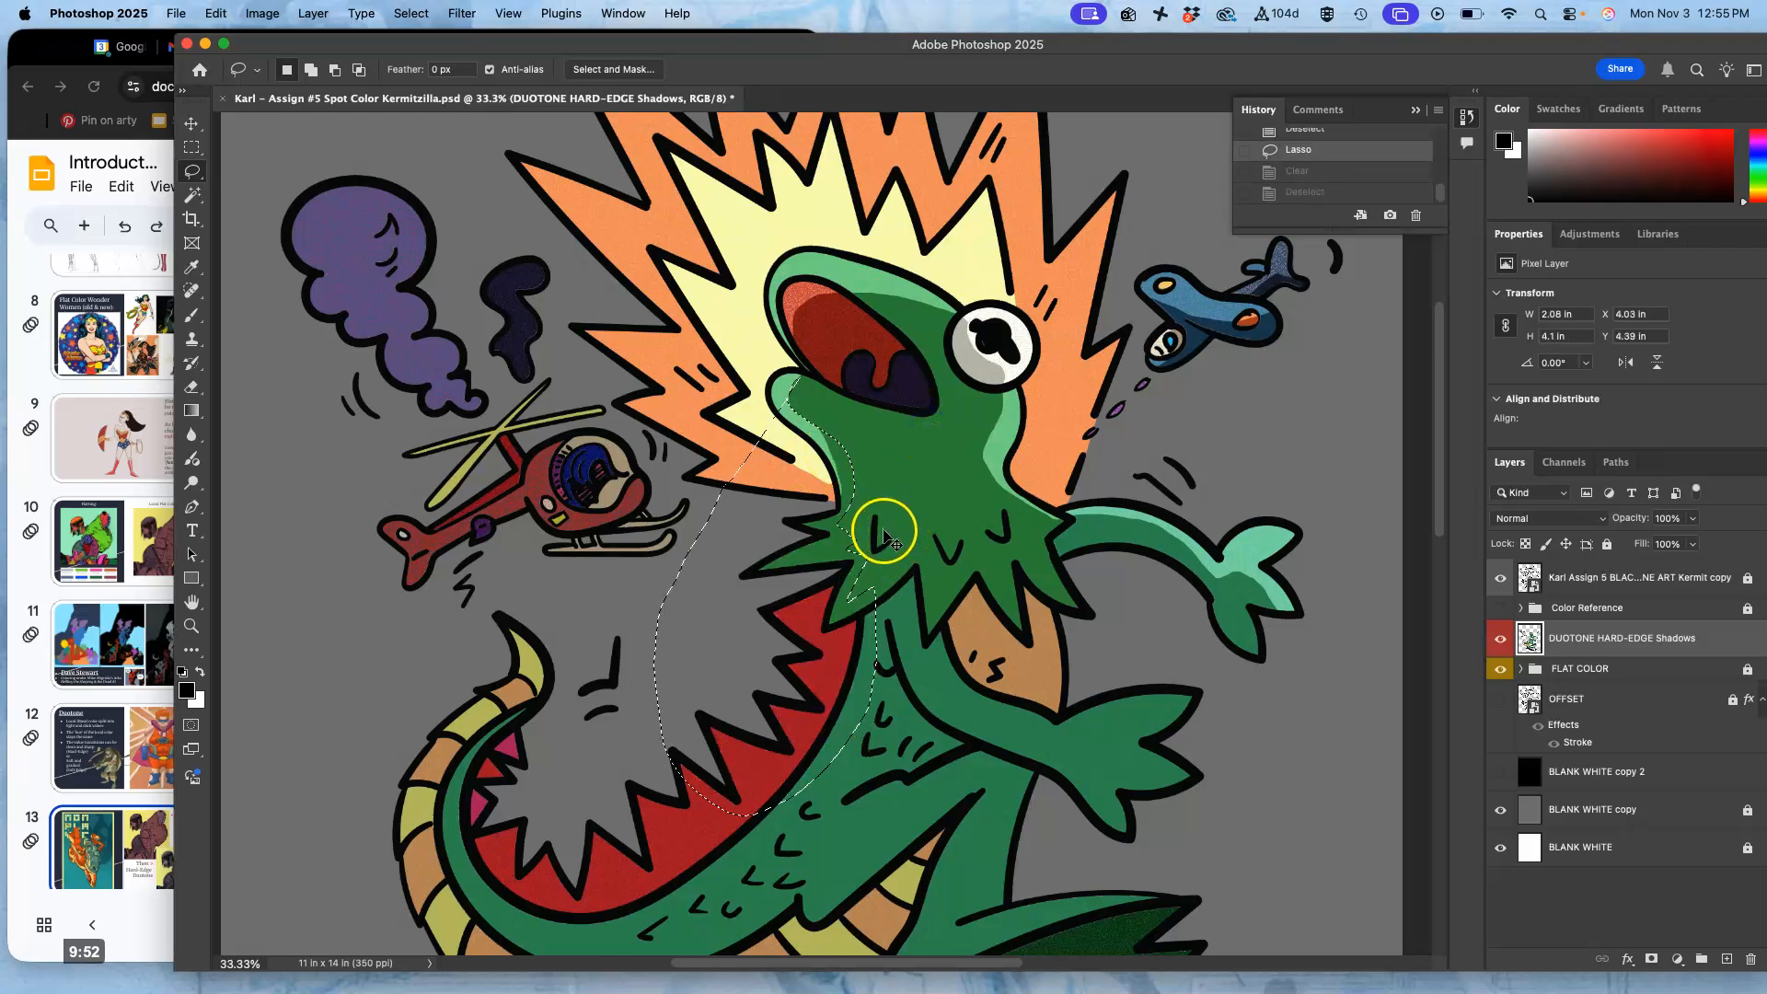
pyautogui.click(789, 379)
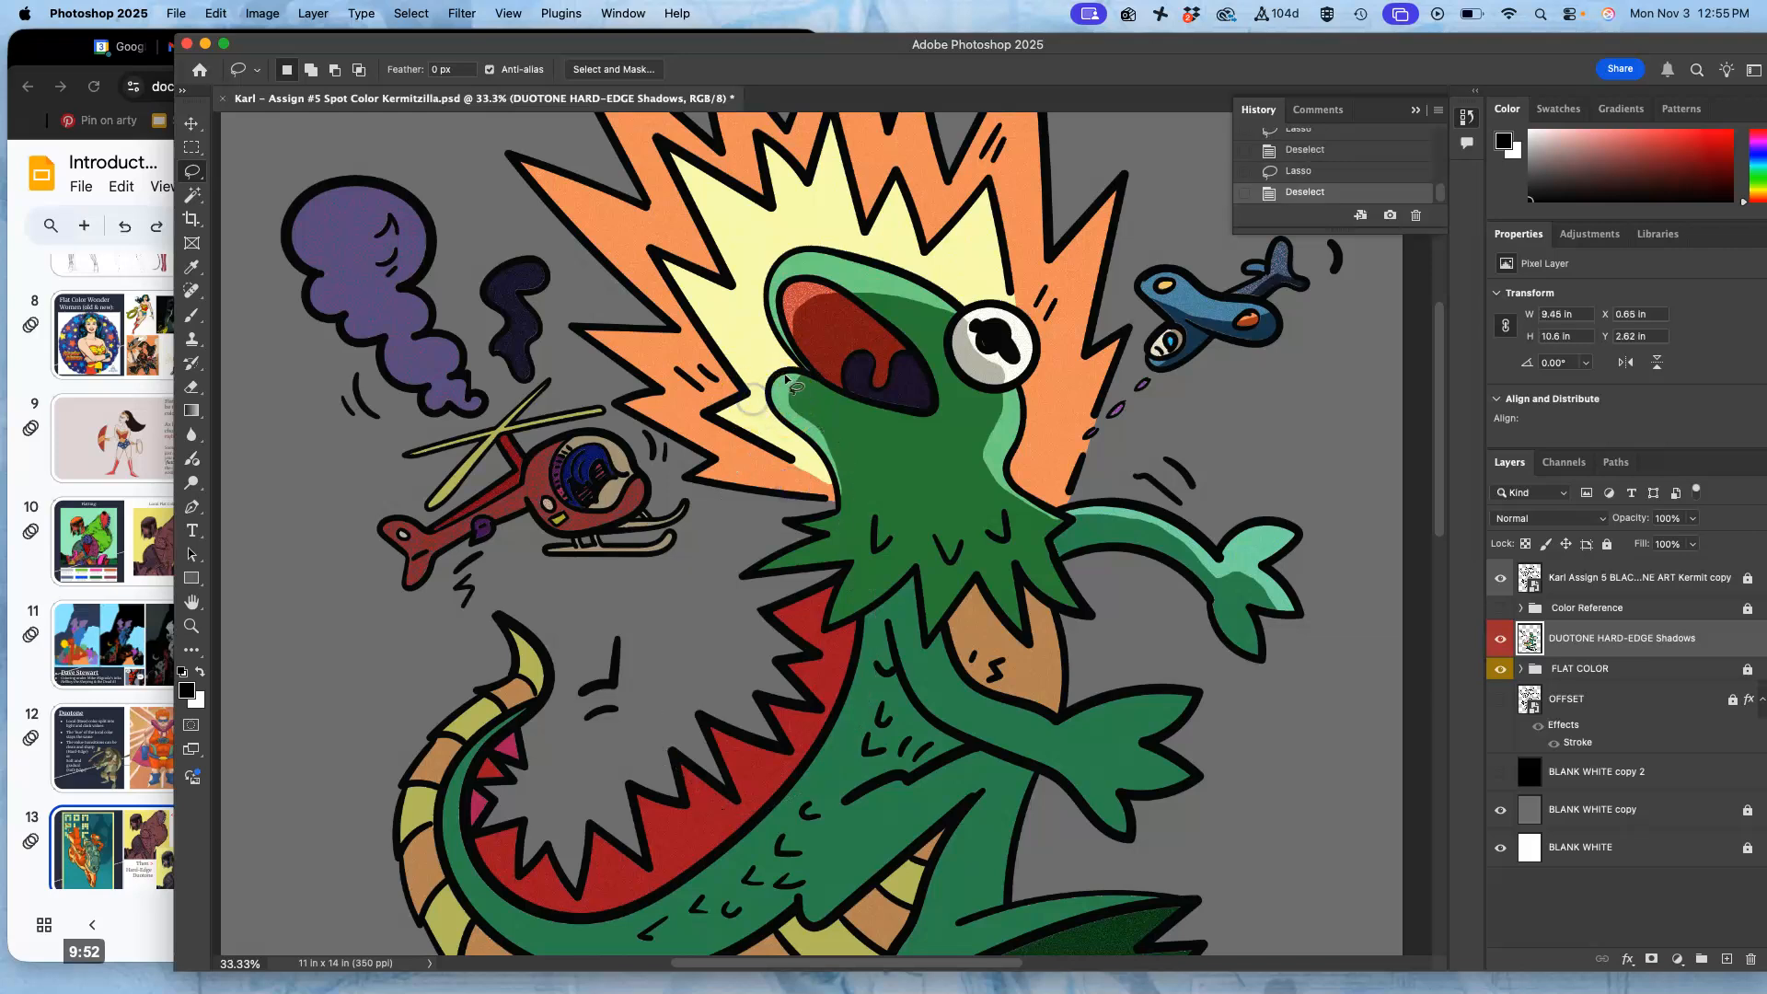
# Lasso a jagged lit edge from the chin and neck frill along the red back spikes to the tail, clear it and deselect
pyautogui.moveTo(797, 370)
pyautogui.mouseDown()
pyautogui.moveTo(796, 414)
pyautogui.moveTo(849, 462)
pyautogui.moveTo(850, 545)
pyautogui.mouseUp()
pyautogui.moveTo(854, 603)
pyautogui.mouseDown()
pyautogui.moveTo(891, 567)
pyautogui.moveTo(867, 616)
pyautogui.mouseUp()
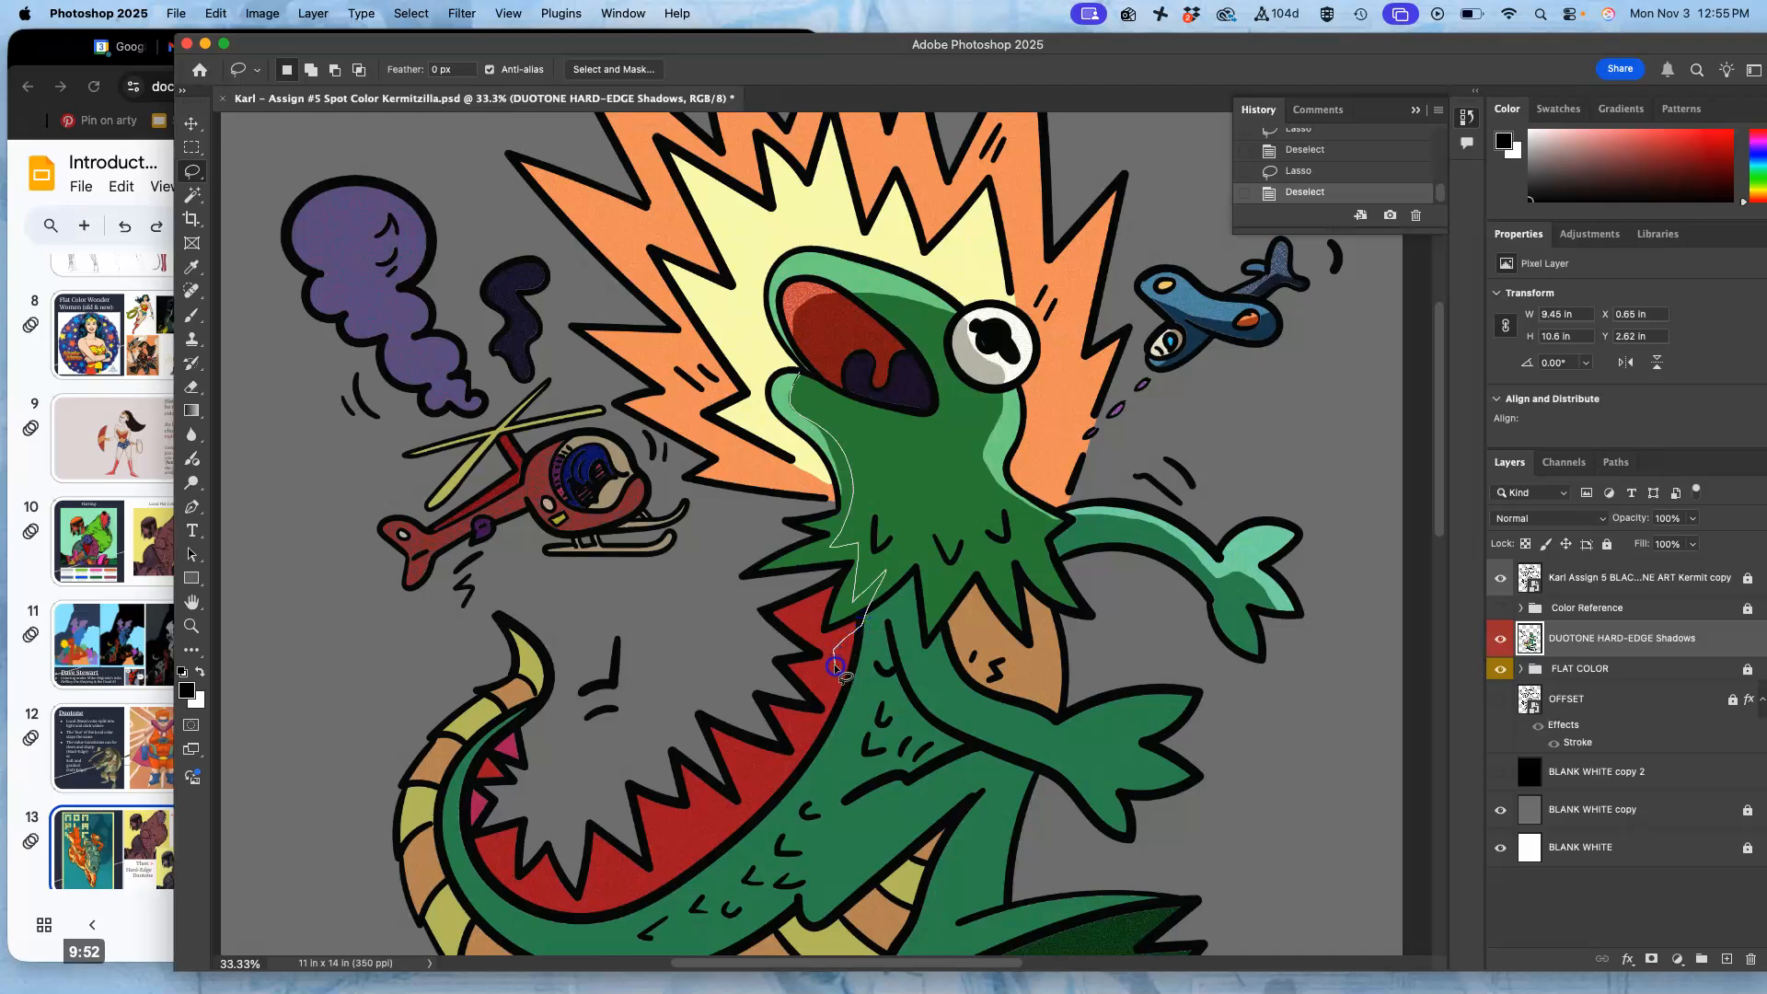
pyautogui.moveTo(828, 668); pyautogui.dragTo(808, 676)
pyautogui.moveTo(736, 755)
pyautogui.mouseDown()
pyautogui.moveTo(735, 810)
pyautogui.moveTo(705, 801)
pyautogui.moveTo(698, 836)
pyautogui.moveTo(665, 826)
pyautogui.moveTo(655, 880)
pyautogui.moveTo(610, 858)
pyautogui.moveTo(590, 904)
pyautogui.moveTo(555, 882)
pyautogui.moveTo(530, 902)
pyautogui.moveTo(471, 852)
pyautogui.mouseUp()
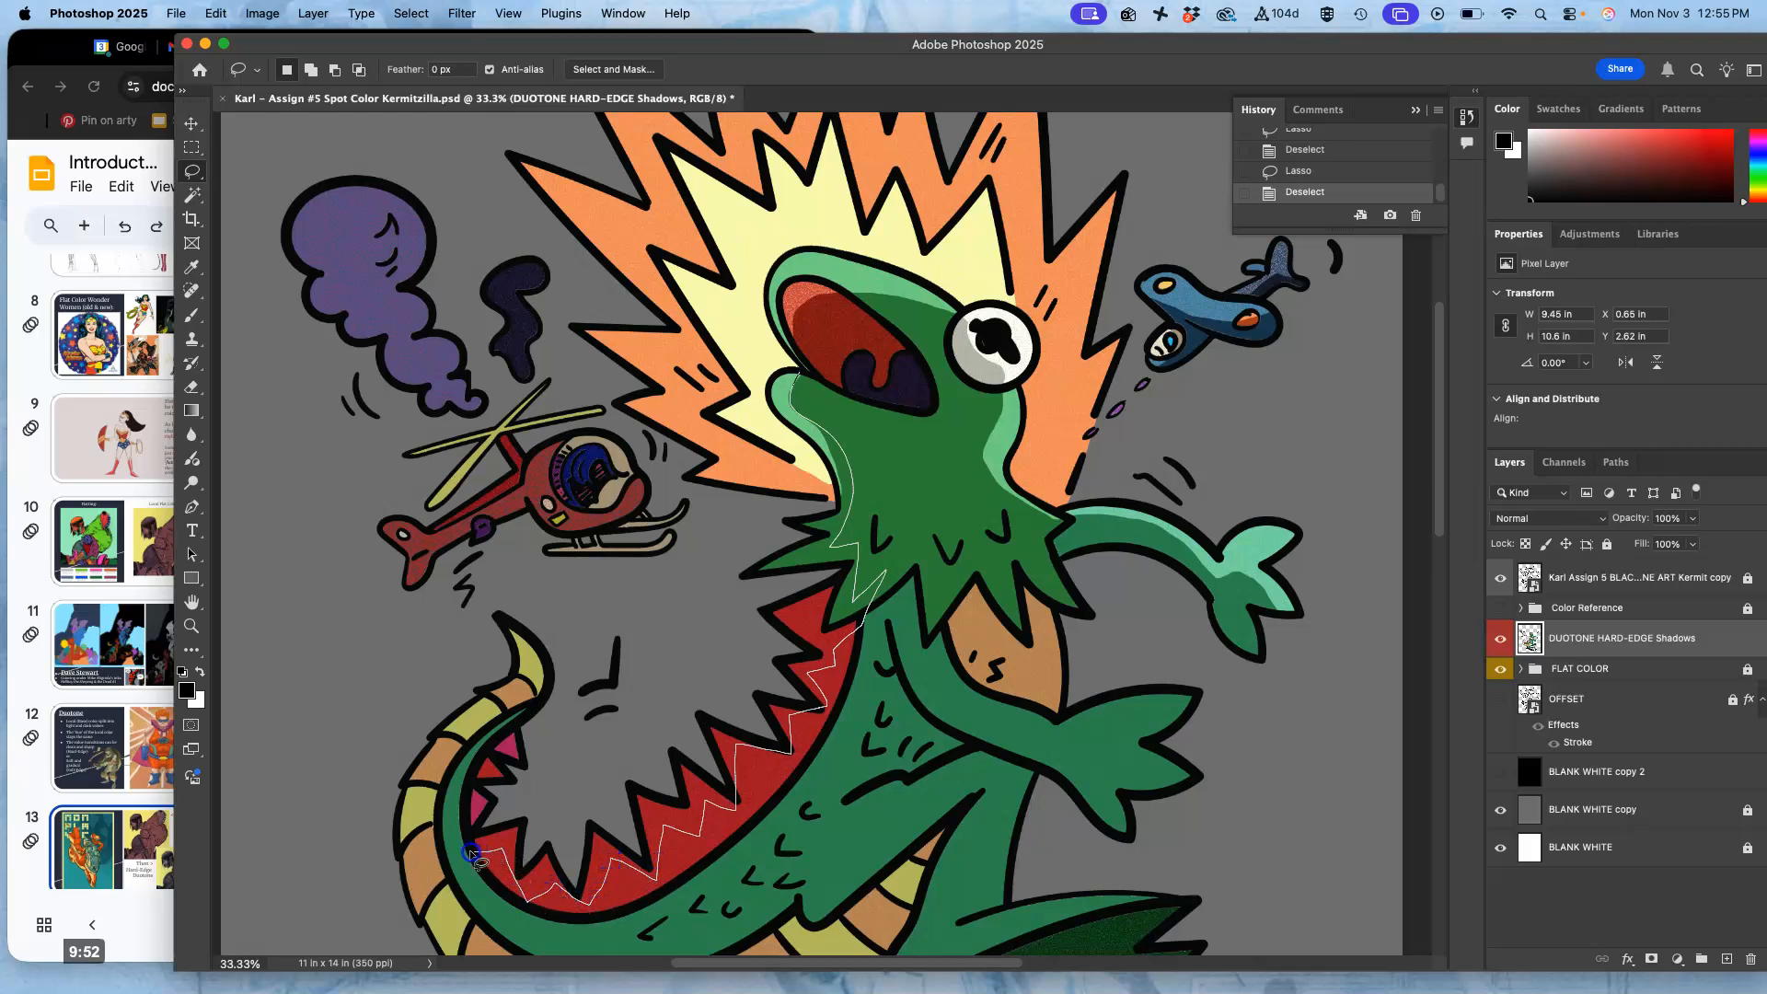
pyautogui.moveTo(474, 786)
pyautogui.mouseDown()
pyautogui.moveTo(552, 729)
pyautogui.moveTo(612, 736)
pyautogui.moveTo(725, 526)
pyautogui.moveTo(760, 519)
pyautogui.mouseUp()
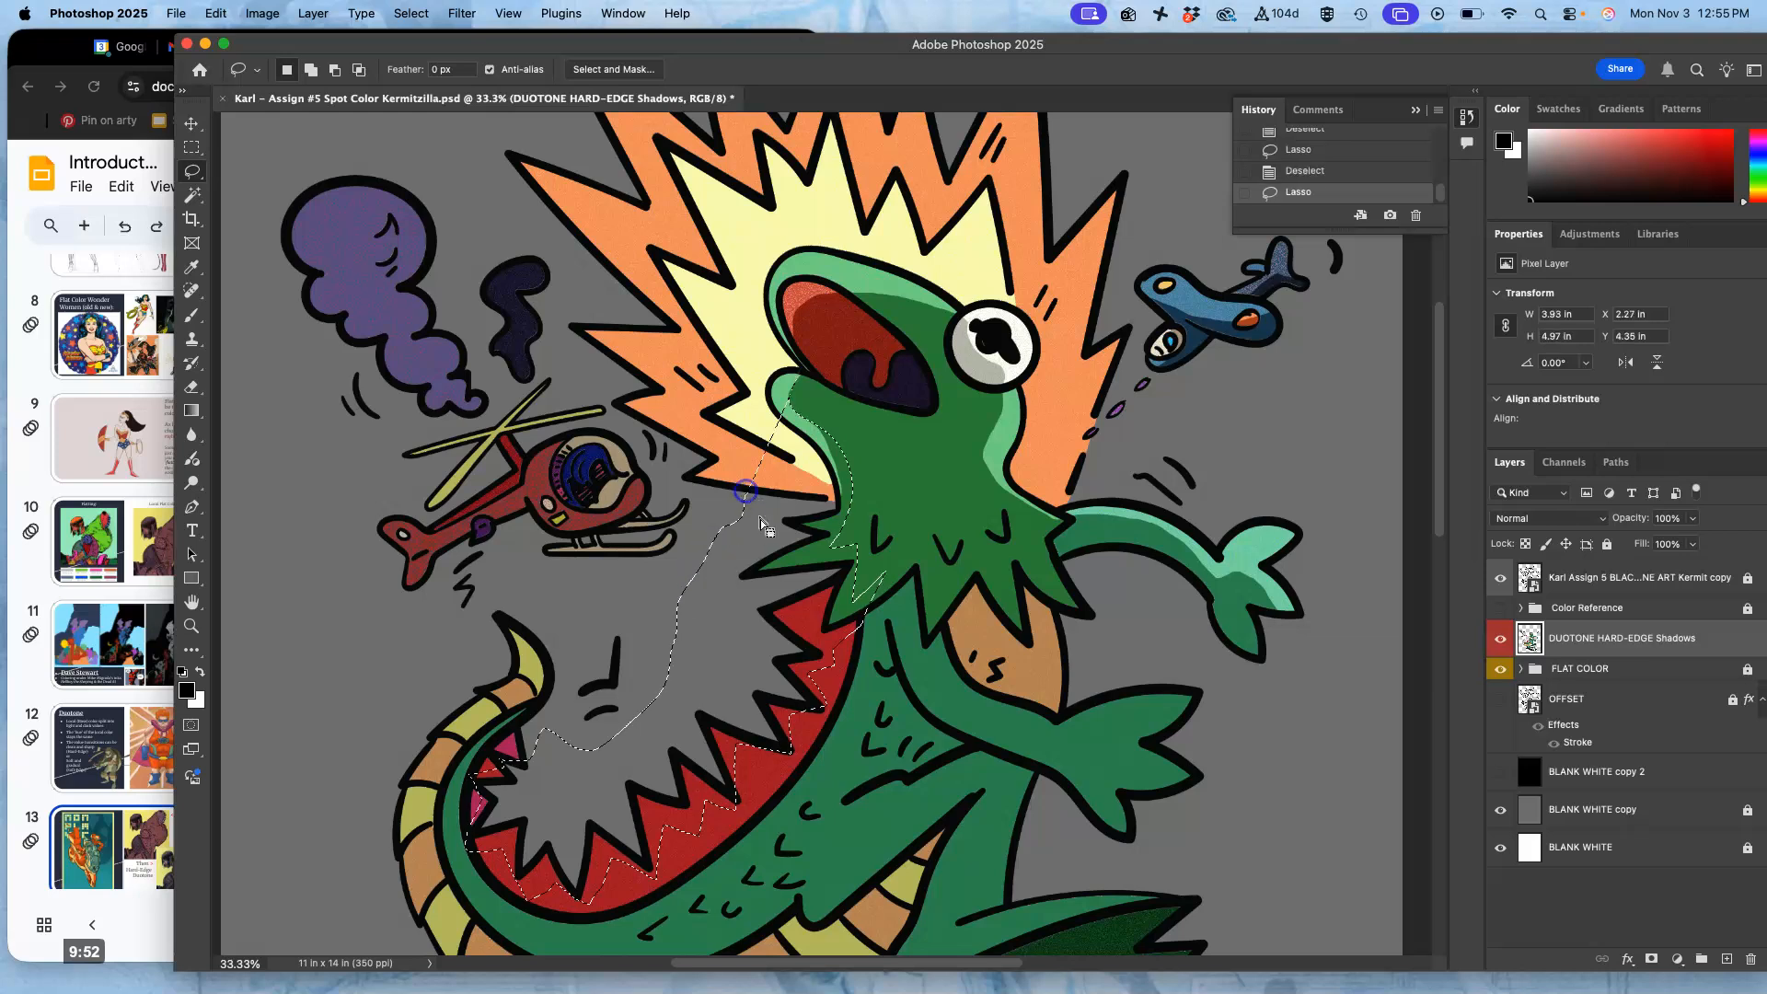
pyautogui.press('Delete')
pyautogui.press('super+d')
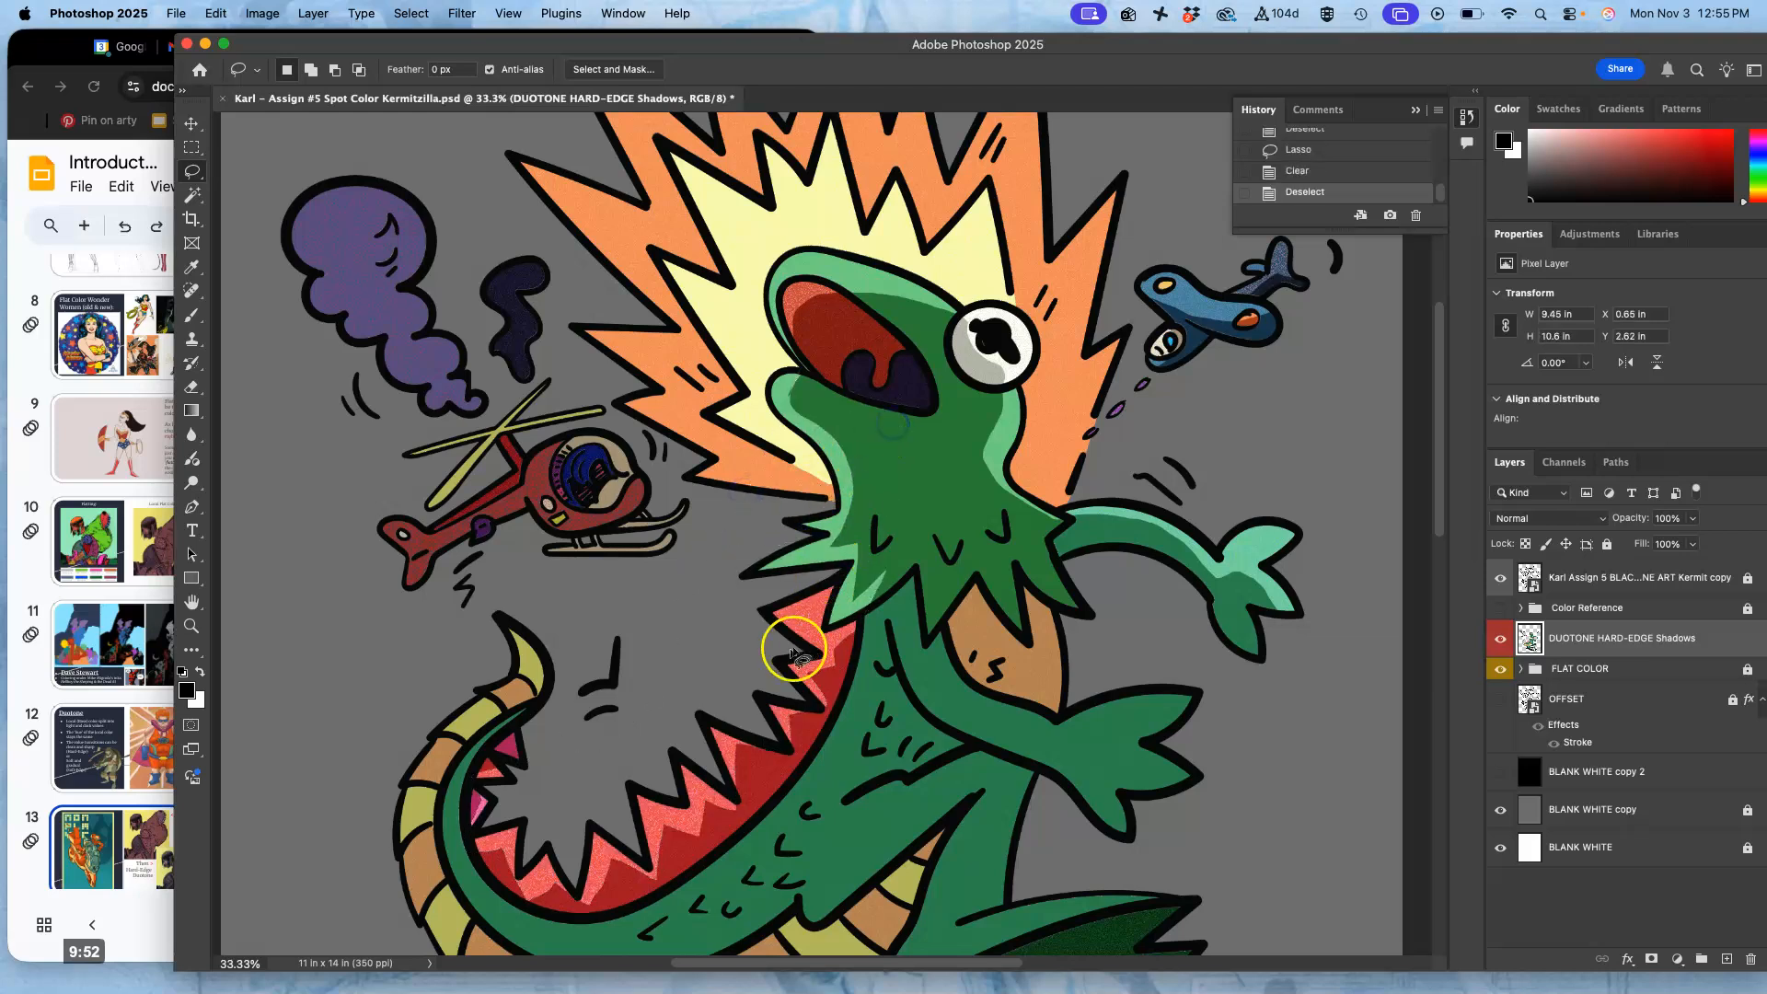
# Lasso the lit upper side of the kaiju's lower arm and hand, from the shoulder below the neck frill to the fingers
pyautogui.press('super+minus')
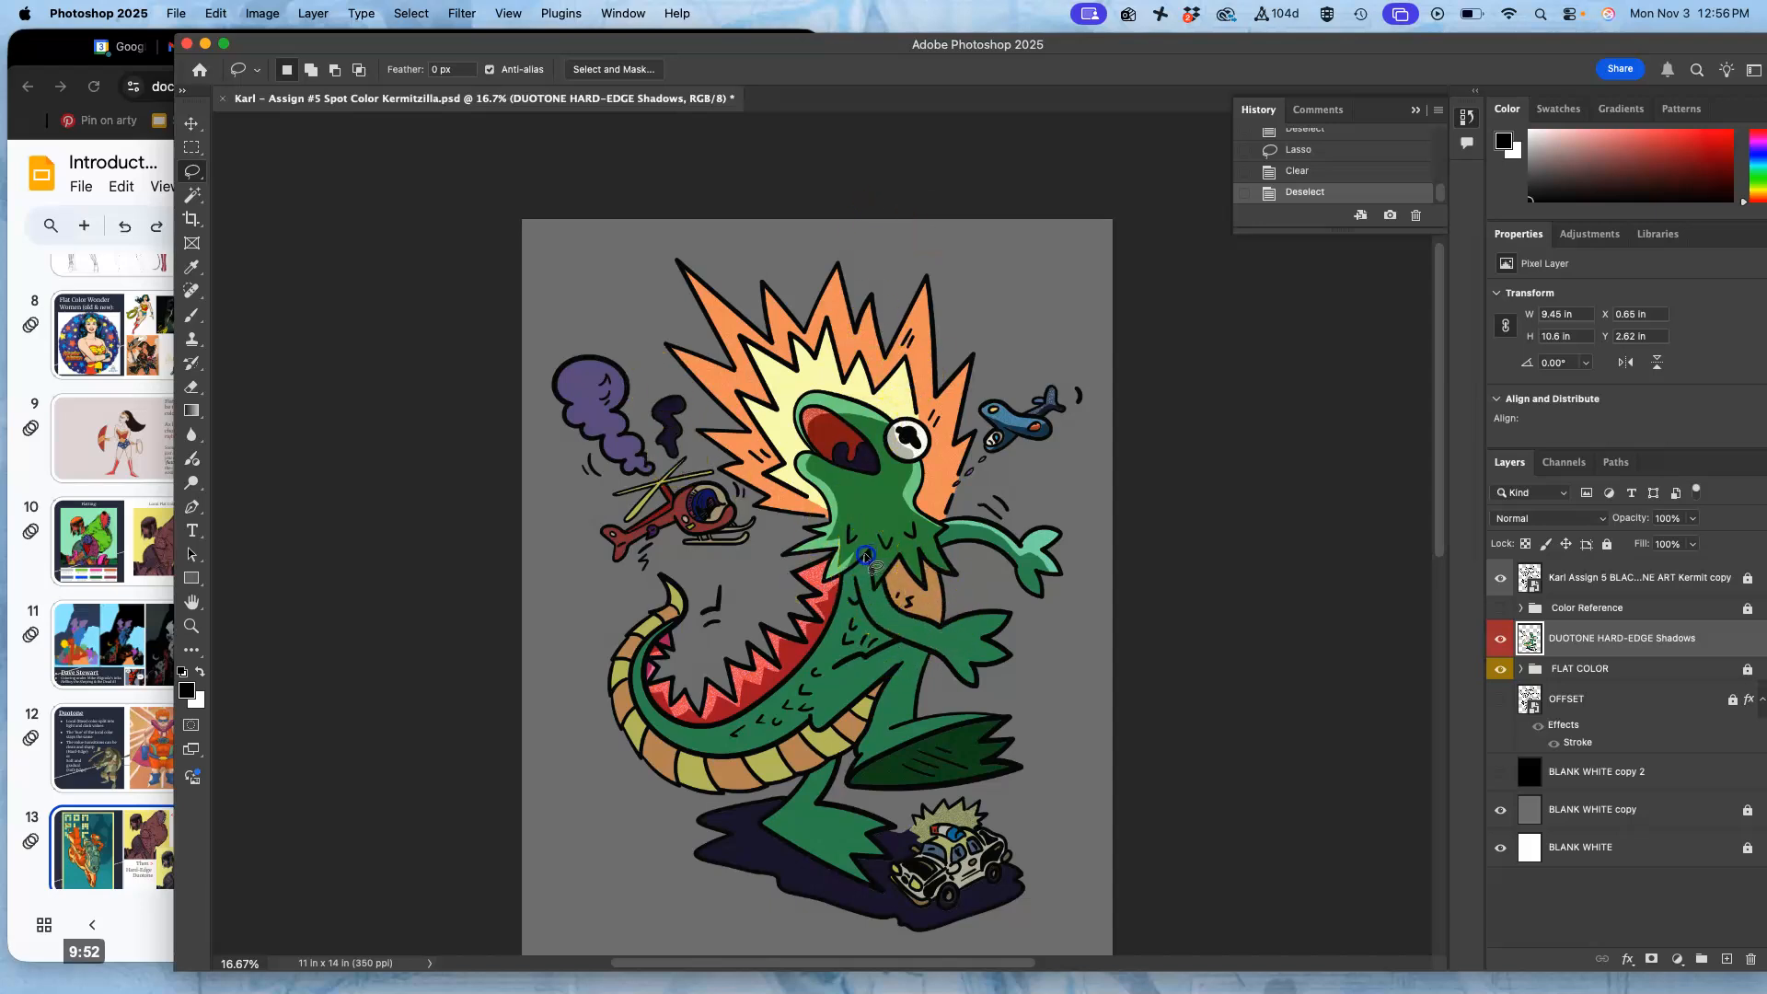
pyautogui.moveTo(908, 628); pyautogui.dragTo(924, 635)
pyautogui.click(931, 649)
pyautogui.moveTo(871, 552); pyautogui.dragTo(864, 561)
pyautogui.moveTo(903, 630)
pyautogui.mouseDown()
pyautogui.moveTo(1005, 650)
pyautogui.moveTo(990, 641)
pyautogui.moveTo(1019, 613)
pyautogui.moveTo(949, 616)
pyautogui.mouseUp()
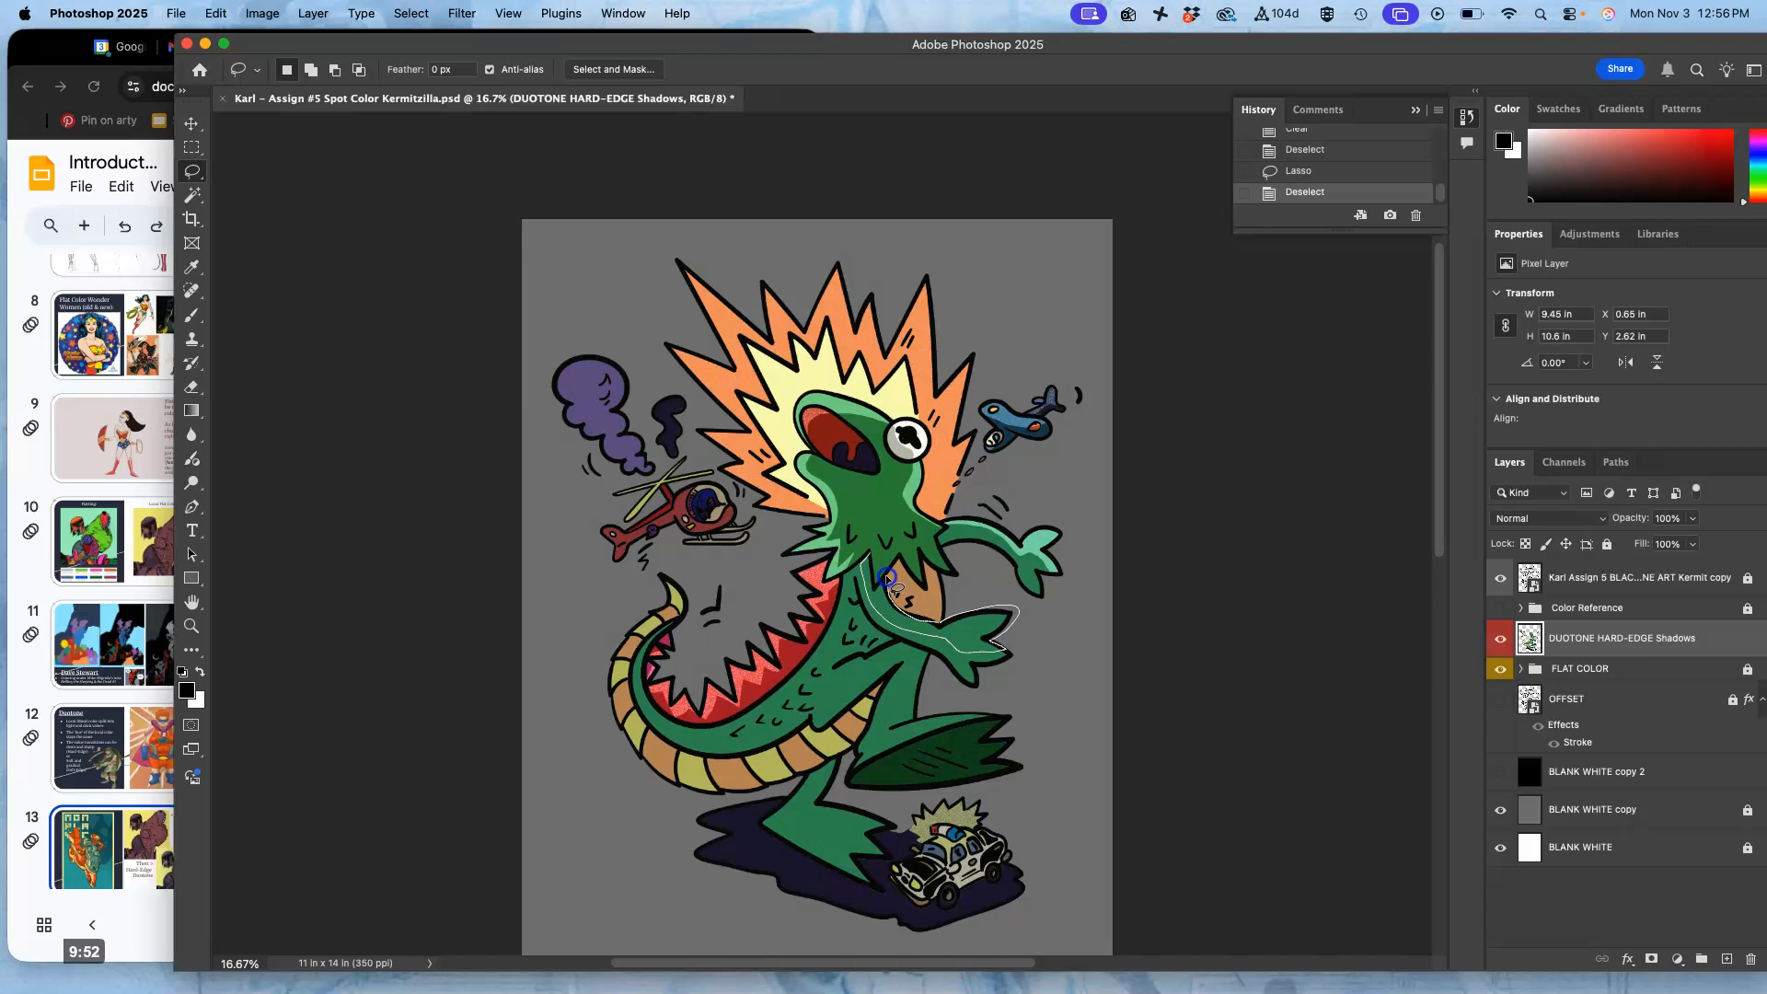
pyautogui.moveTo(881, 583)
pyautogui.mouseDown()
pyautogui.moveTo(859, 623)
pyautogui.moveTo(867, 538)
pyautogui.moveTo(874, 612)
pyautogui.mouseUp()
# Try clearing the lassoed arm and hand area from the shadow layer, inspect its shoulder end up close and undo the clear
pyautogui.press('Delete')
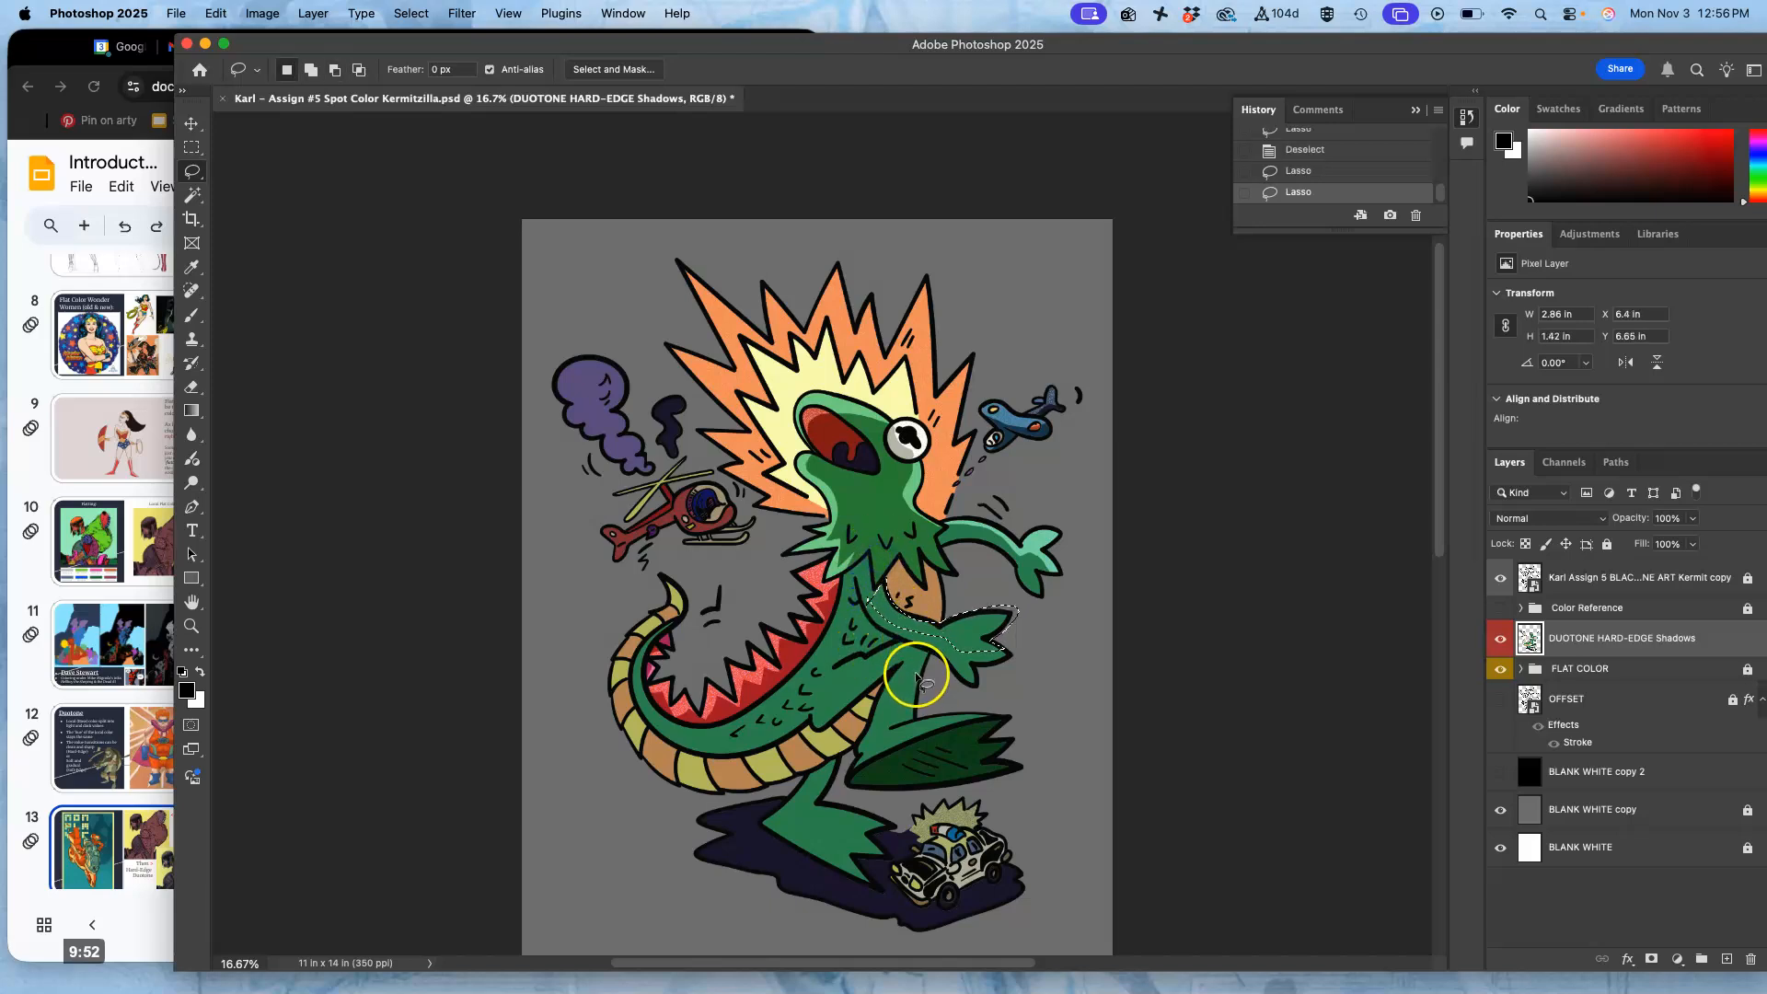
pyautogui.press('super+plus')
pyautogui.press('super+plus')
pyautogui.press('super+plus')
pyautogui.press('super+plus')
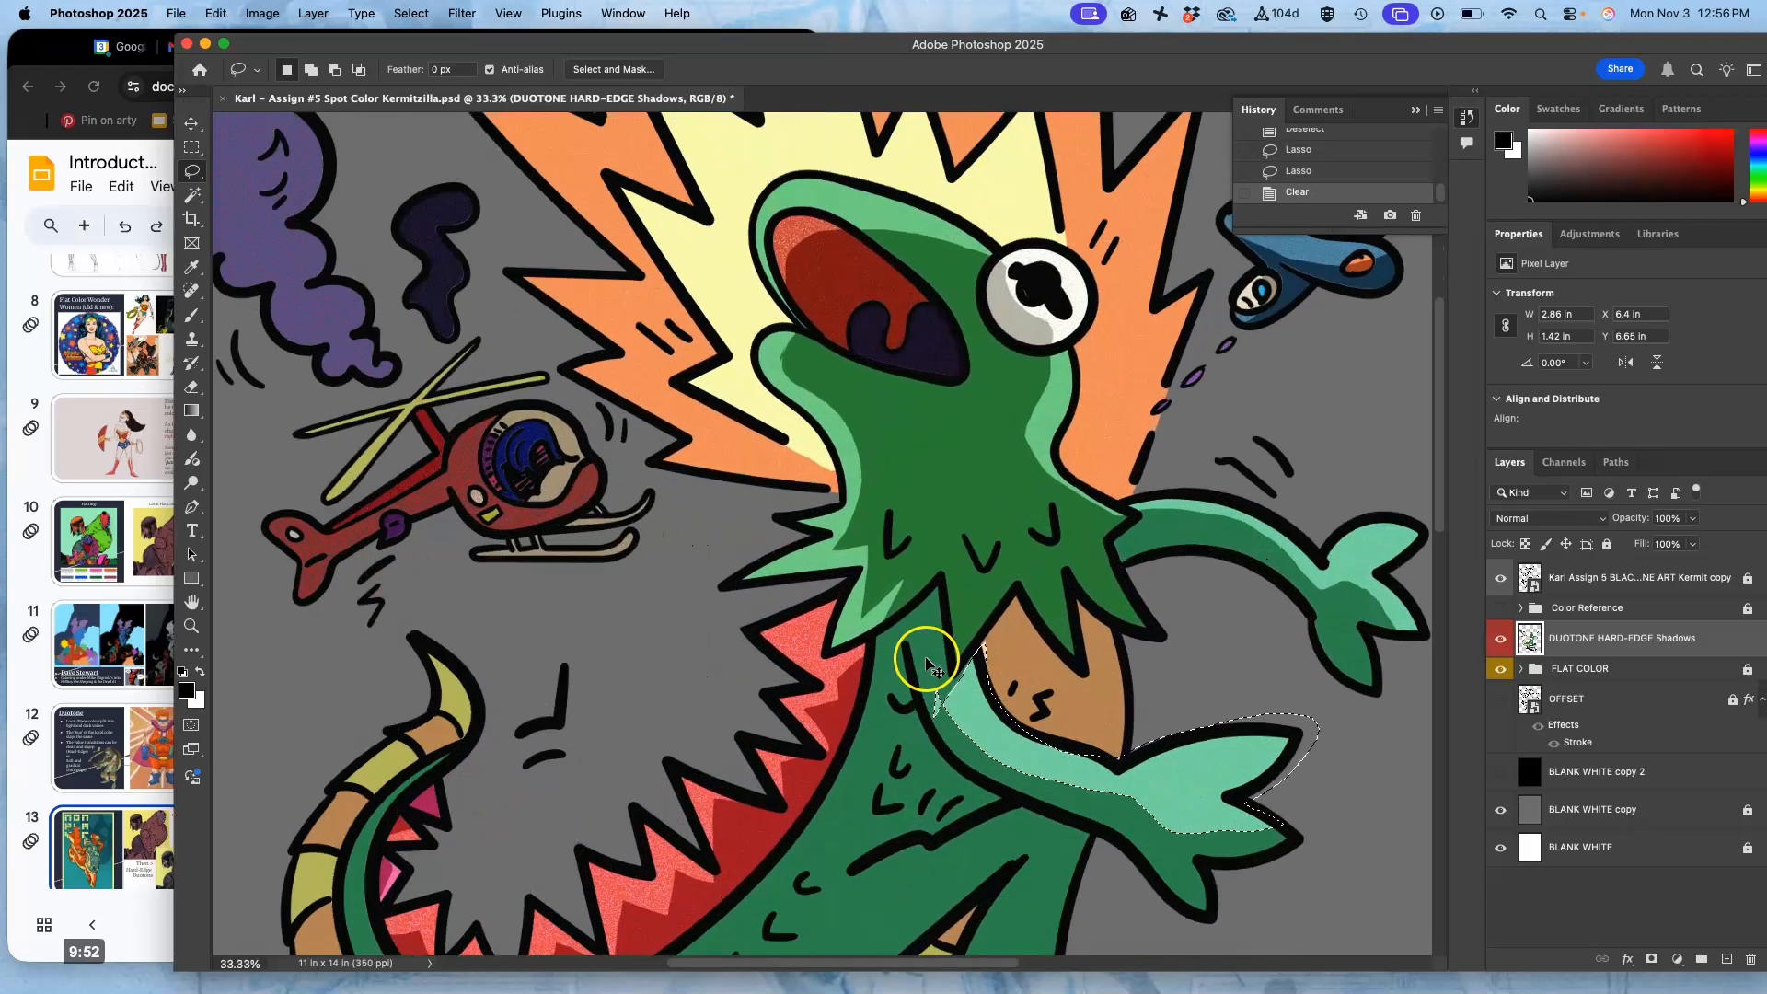
pyautogui.scroll(-5, 954, 681)
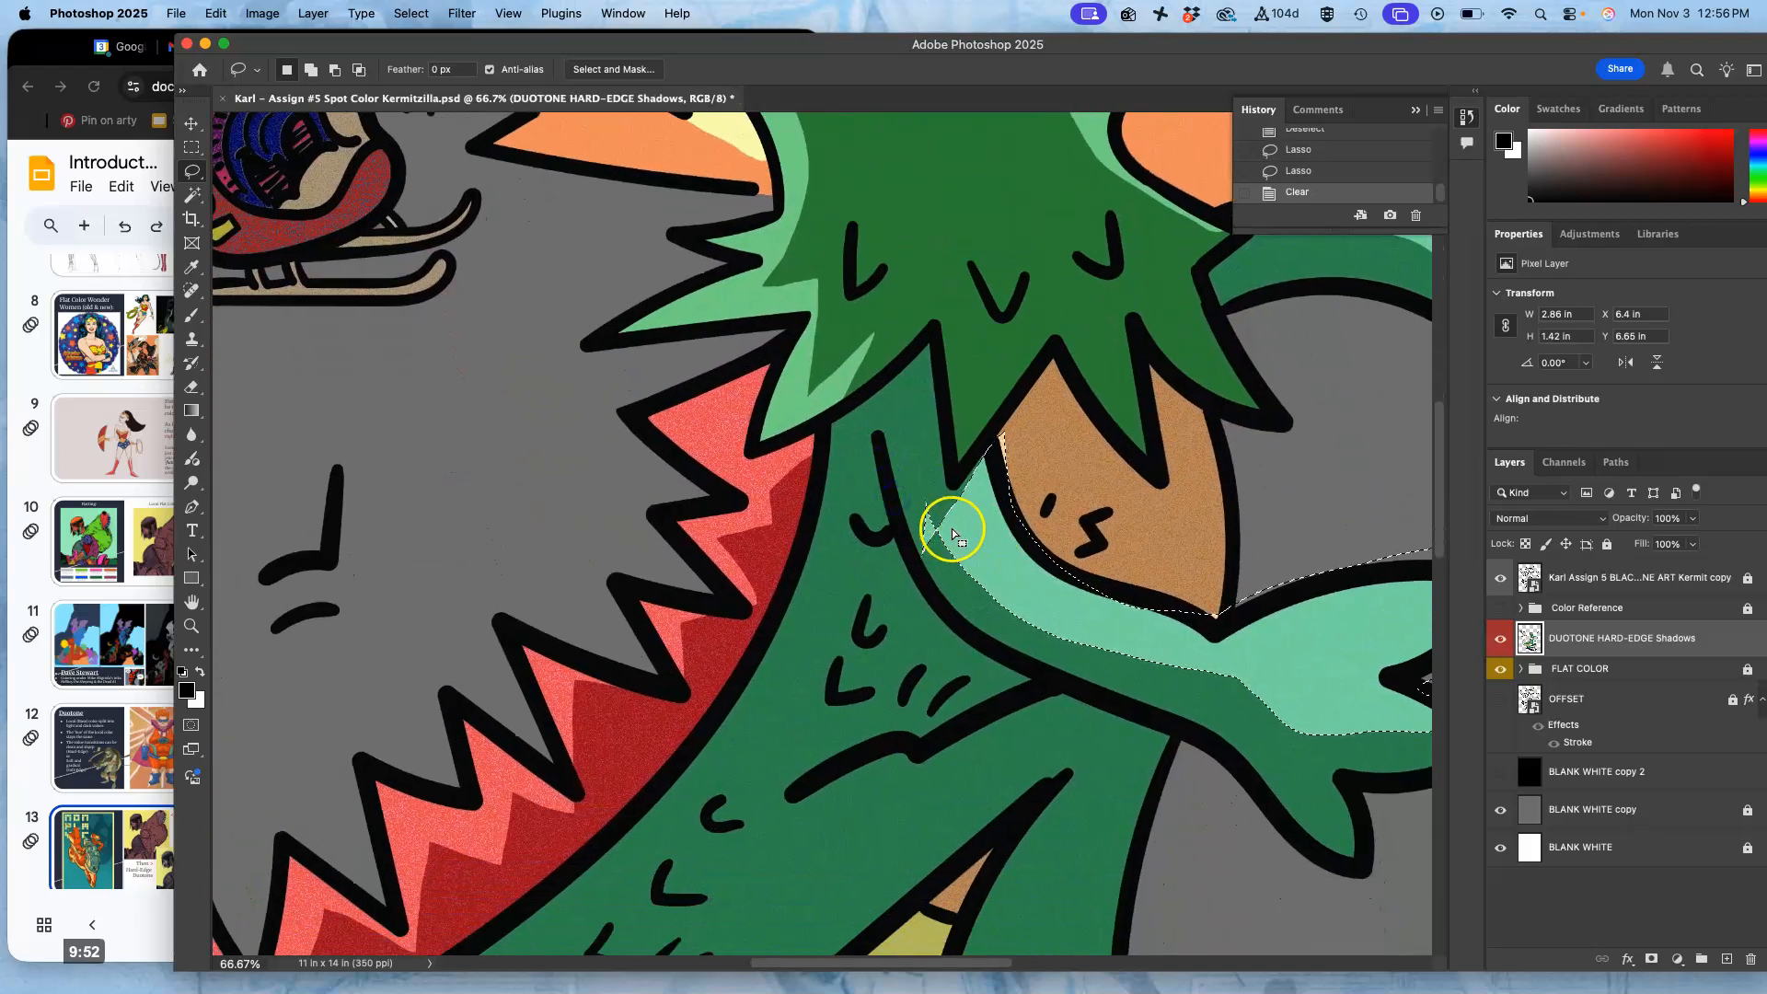
pyautogui.press('super+z')
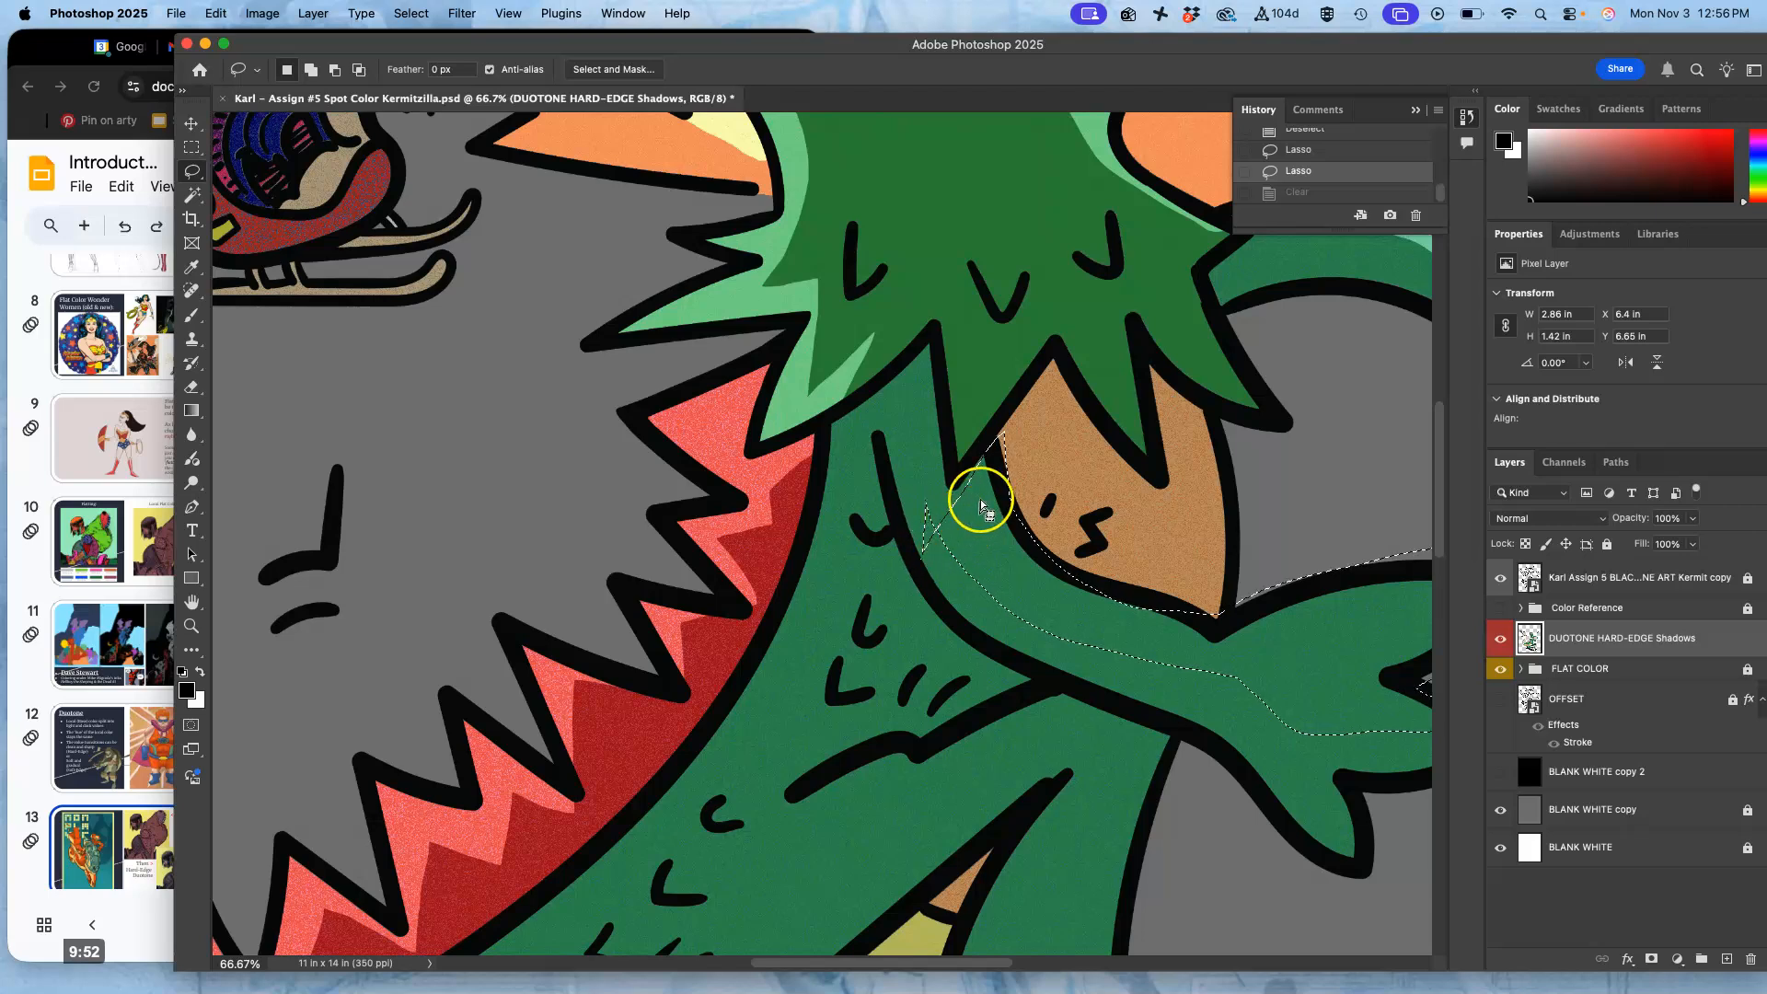
# Subtract the stray parts of the arm selection around the shoulder, beneath the neck frill and beside the belly
pyautogui.moveTo(1014, 493)
pyautogui.mouseDown()
pyautogui.moveTo(986, 433)
pyautogui.moveTo(1021, 515)
pyautogui.mouseUp()
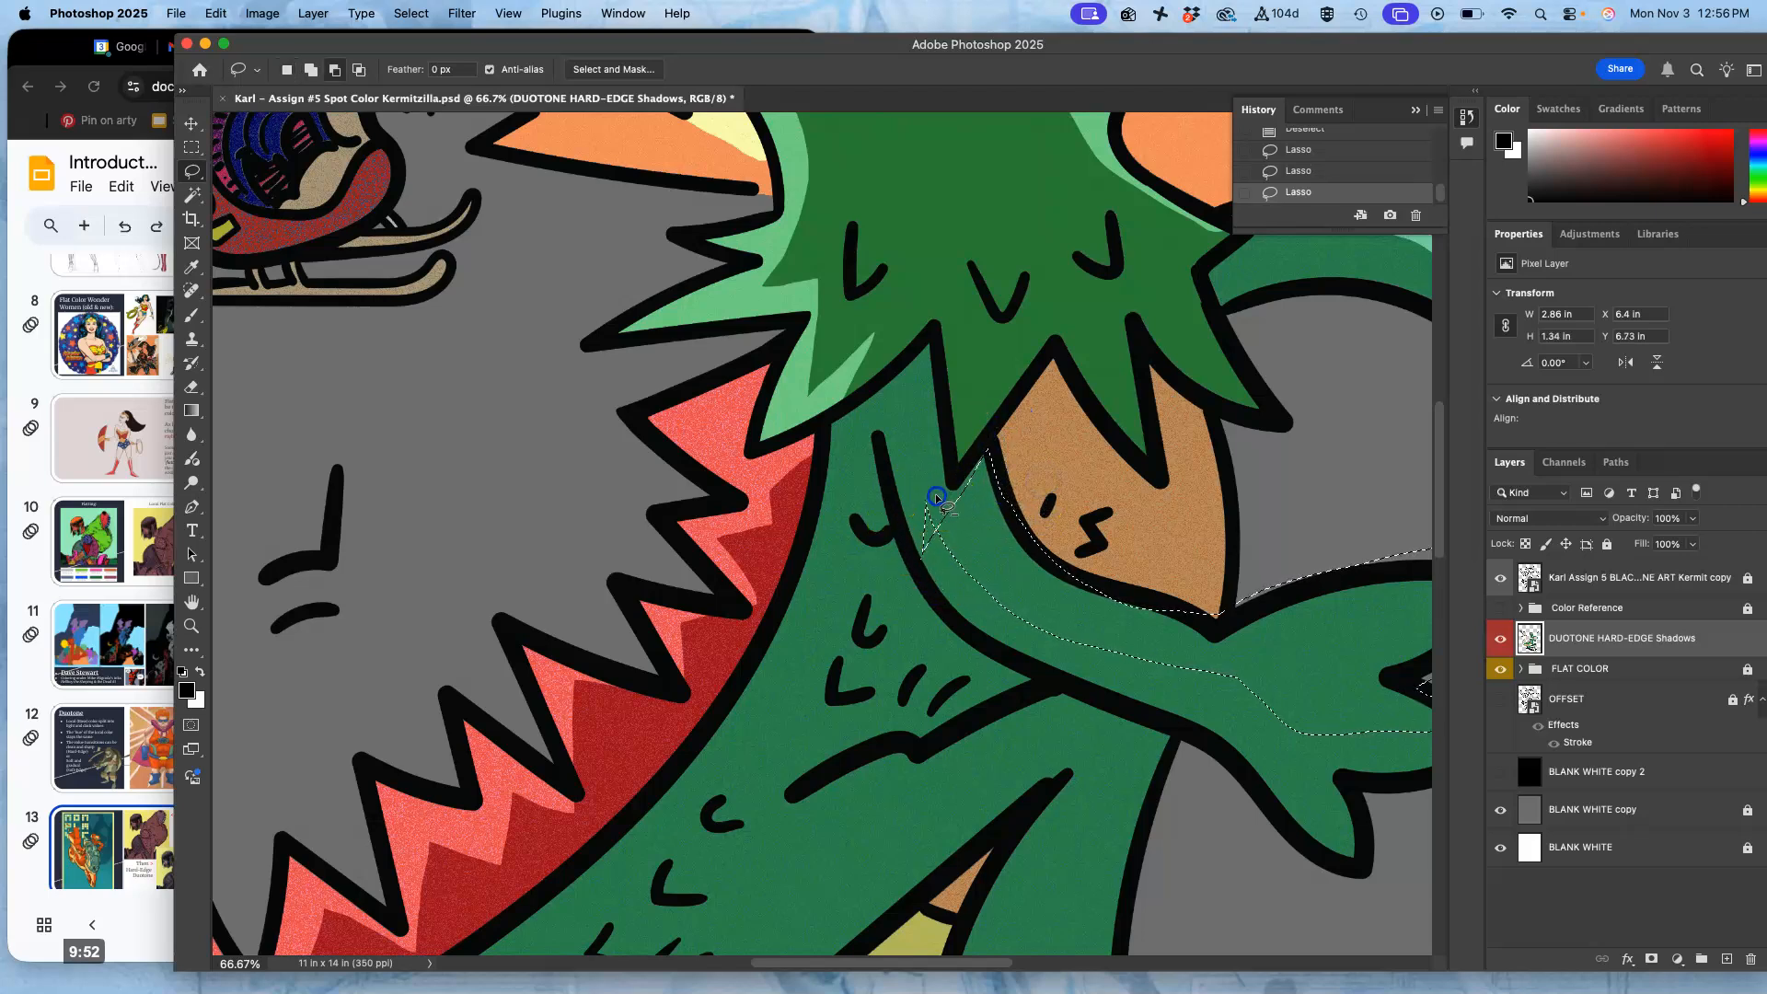